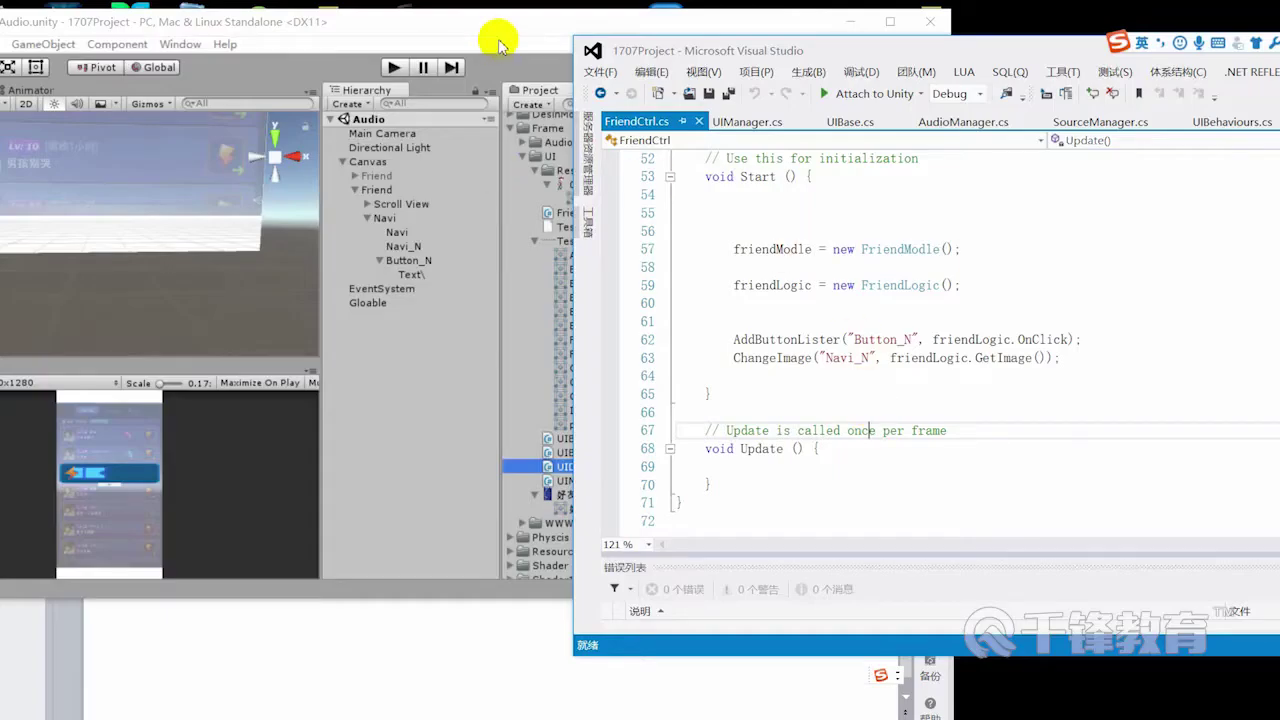
Step: Bring the Unity editor in front of Visual Studio, showing the UIDrage script's import settings
drag(494, 26, 481, 26)
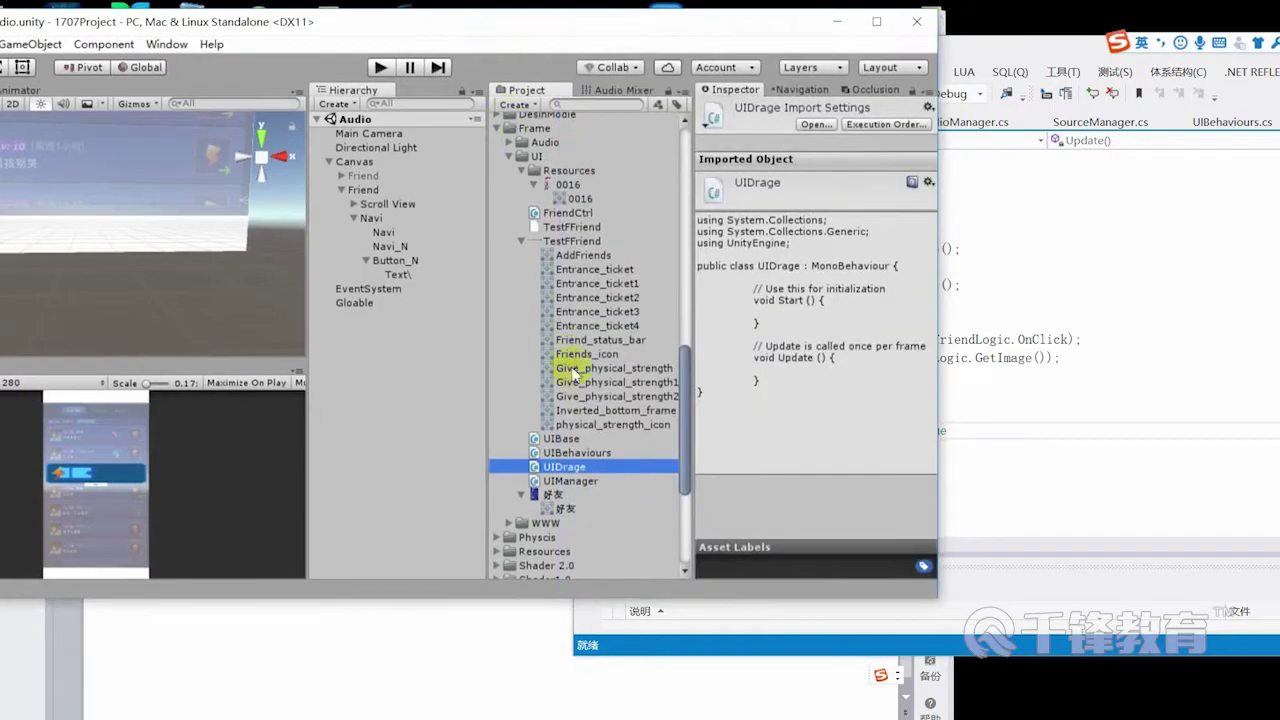
Step: Inspect Navi_N and open the UIDrage script for editing in Visual Studio
click(390, 246)
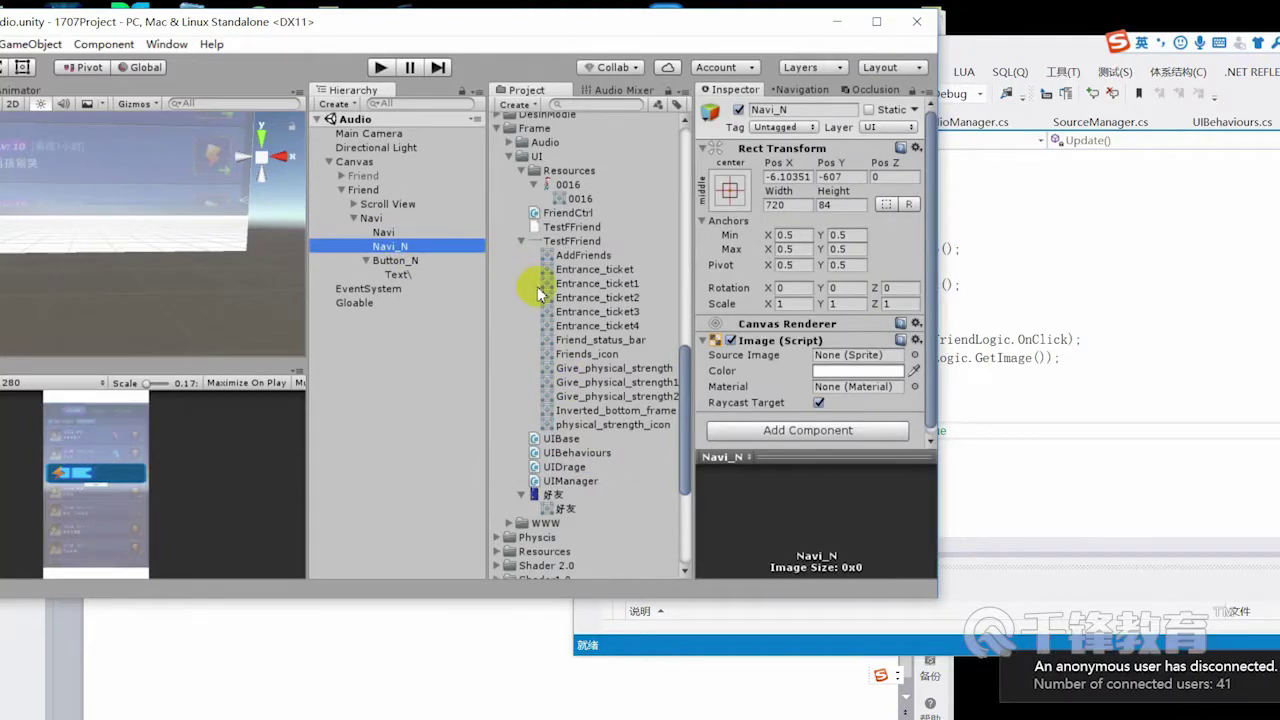
click(580, 467)
double_click(580, 467)
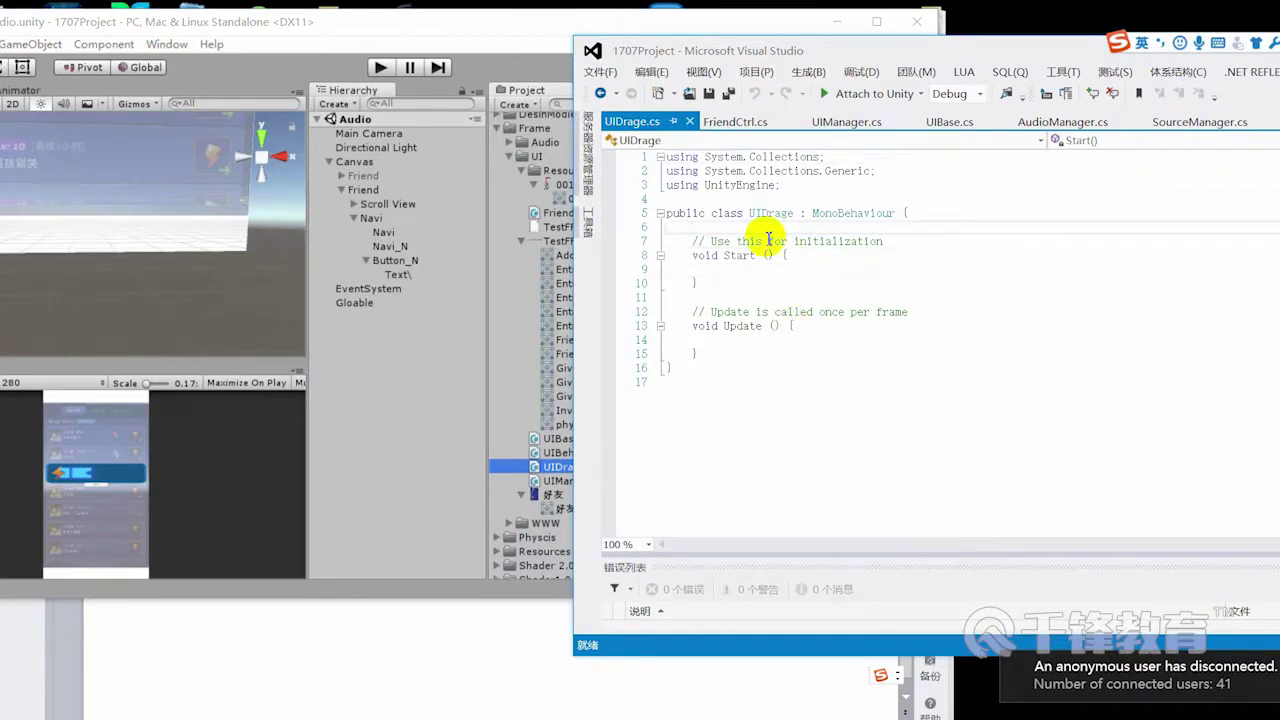
click(520, 22)
Step: Expand UI > EasyTouch in the Project panel and preview the EasyTouch script's code
scroll(580, 300, down, 10)
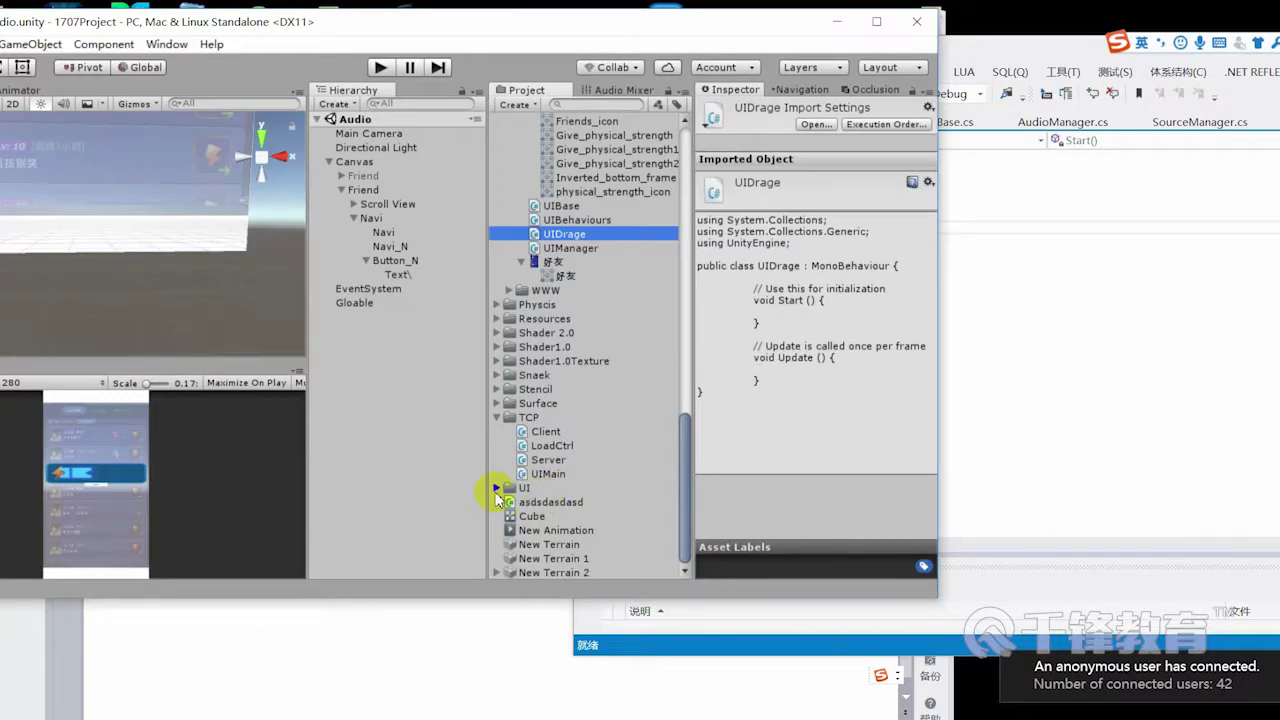
click(496, 488)
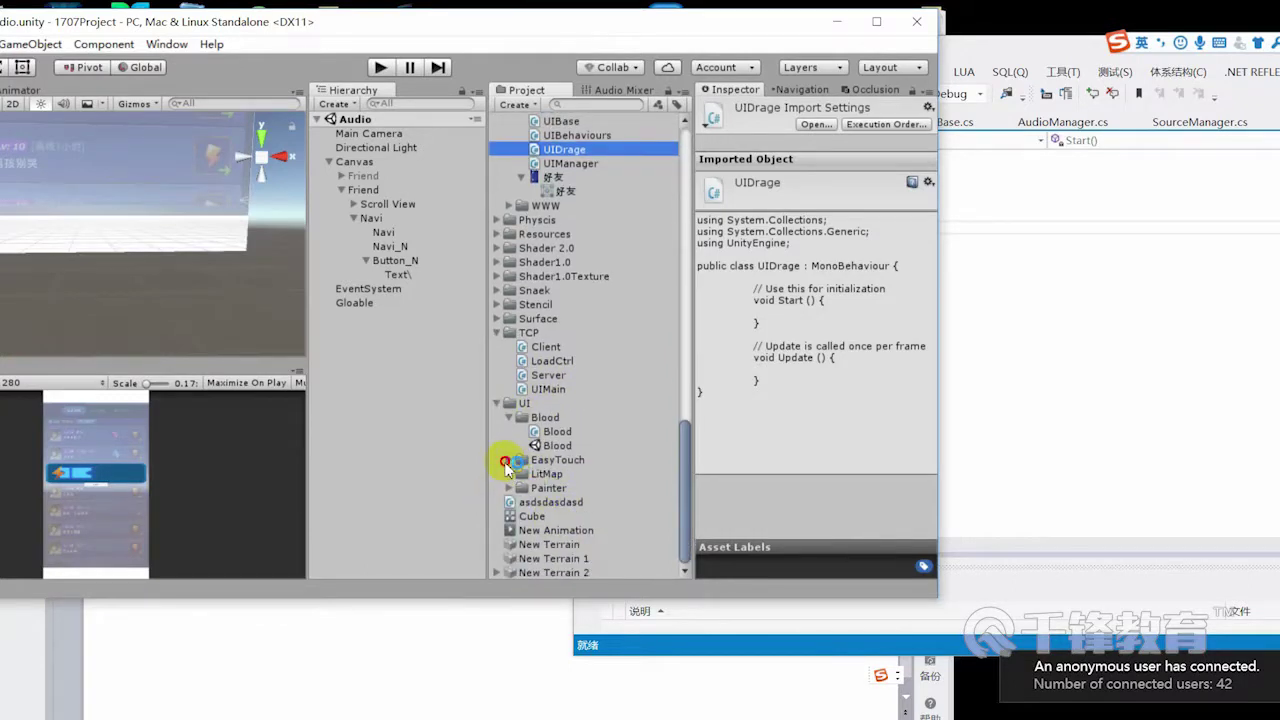
click(506, 463)
click(570, 474)
scroll(630, 495, down, 1)
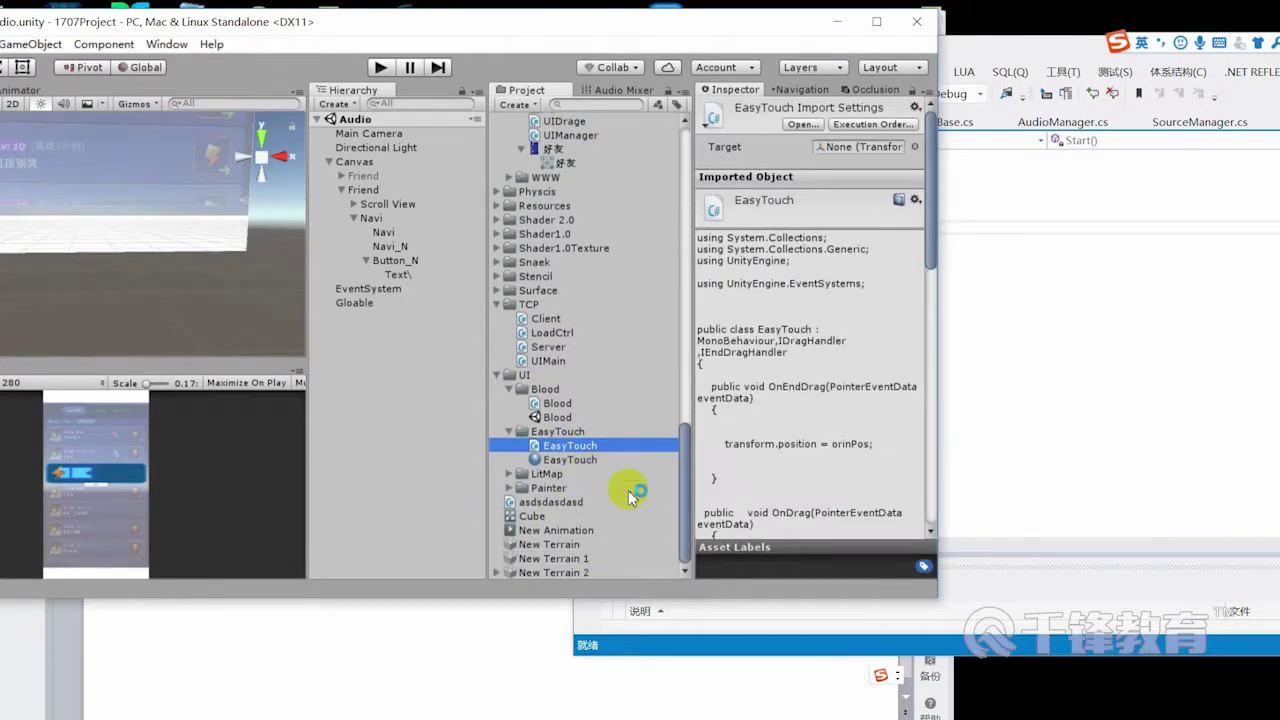
Step: Open EasyTouch in Visual Studio and review its OnDrag and OnEndDrag handlers
click(590, 462)
double_click(570, 446)
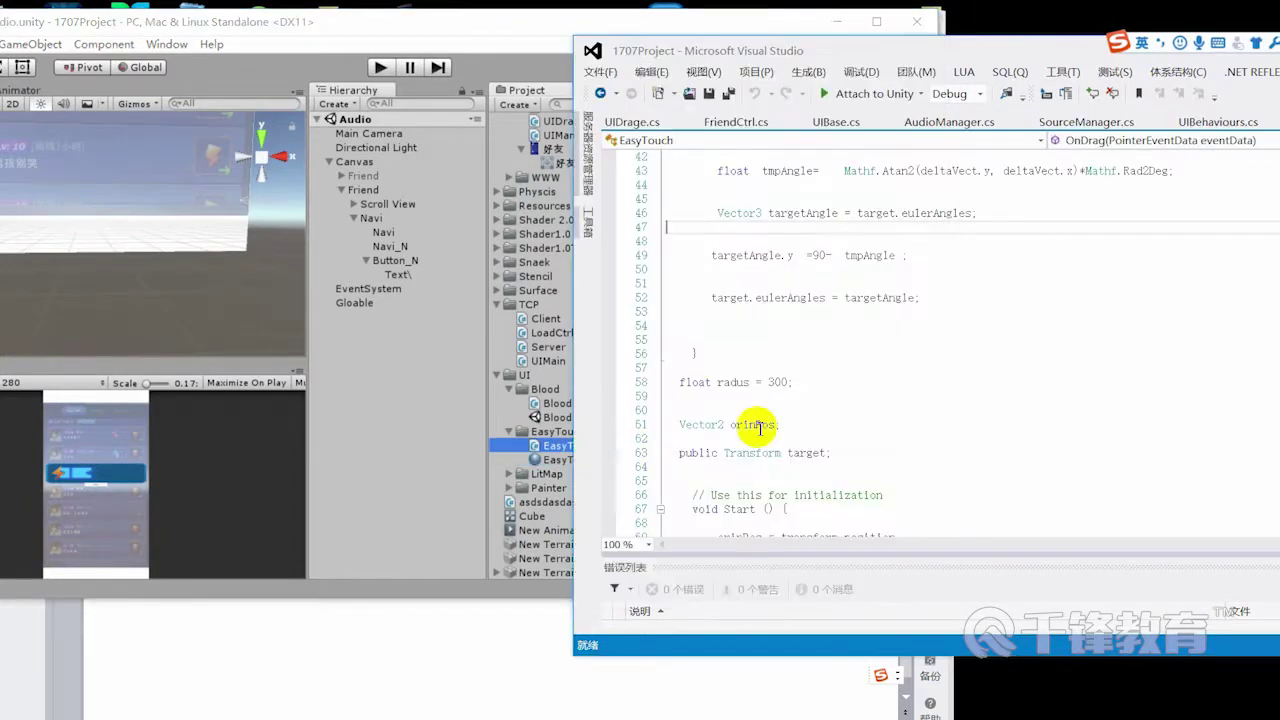
scroll(877, 363, up, 2)
scroll(890, 370, up, 4)
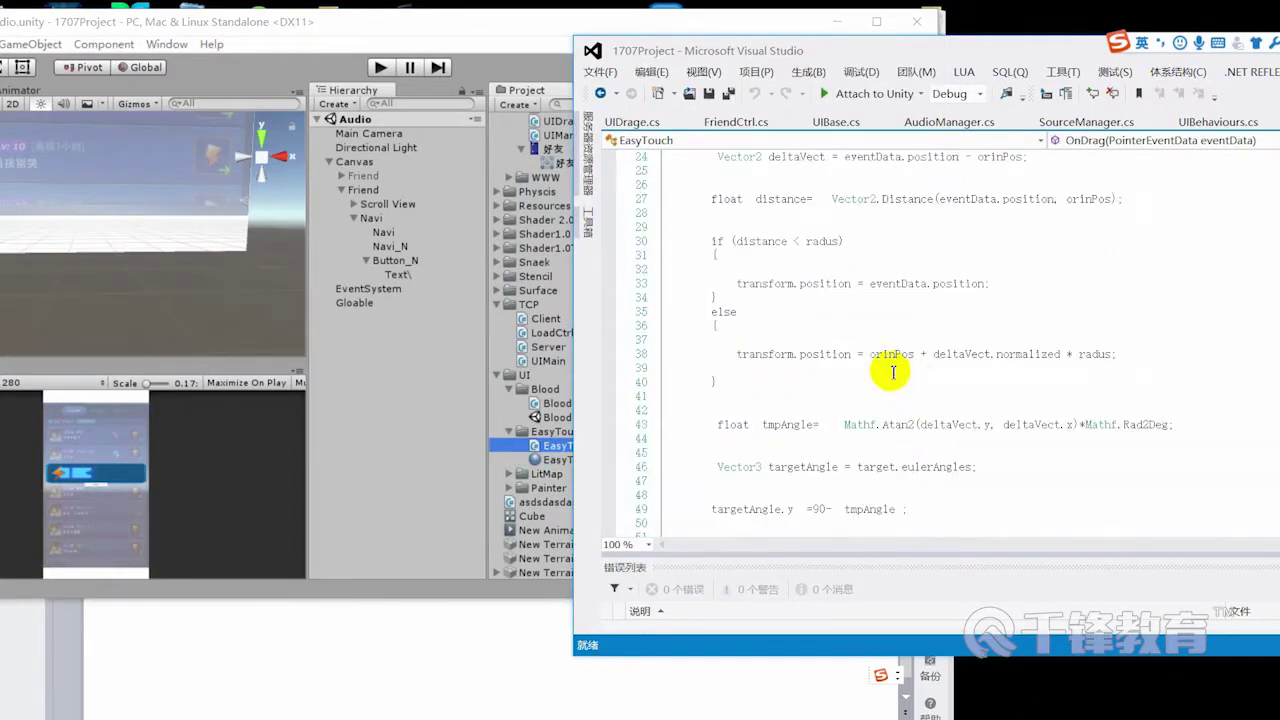
scroll(910, 380, up, 3)
drag(674, 255, 1017, 259)
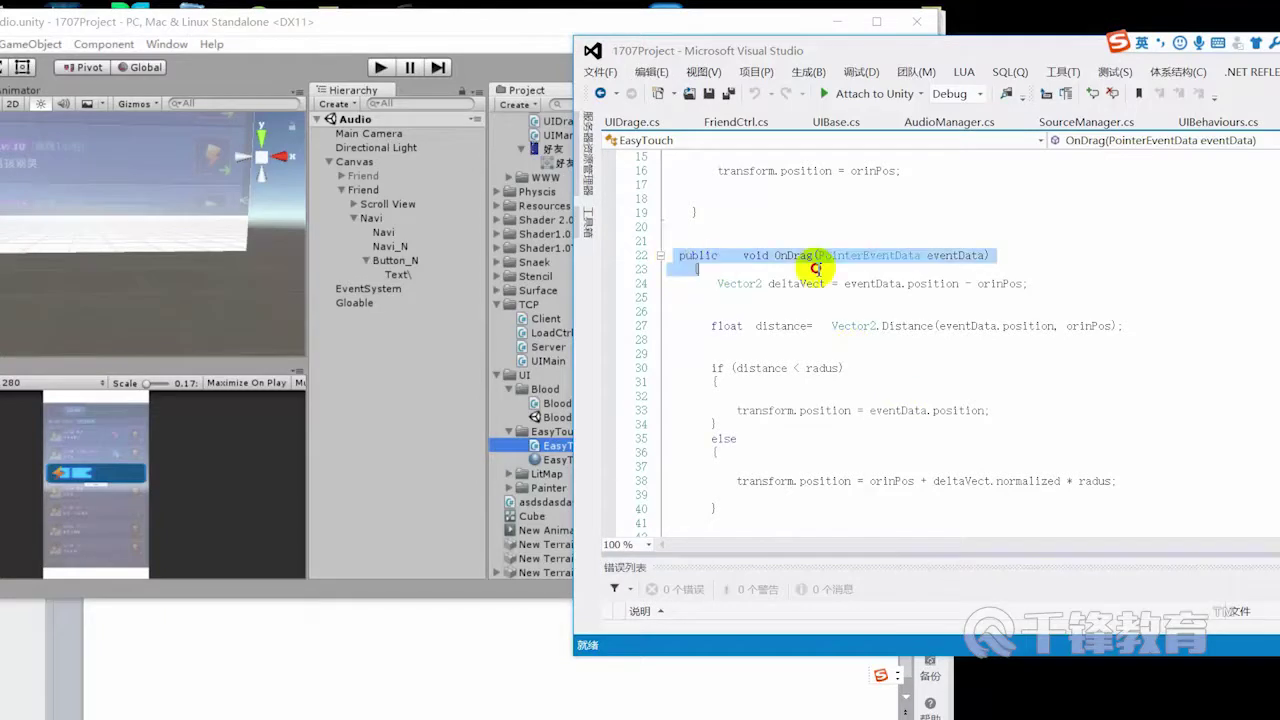
scroll(1108, 363, down, 2)
scroll(1063, 363, up, 5)
scroll(931, 343, up, 2)
scroll(915, 410, down, 9)
scroll(915, 410, down, 8)
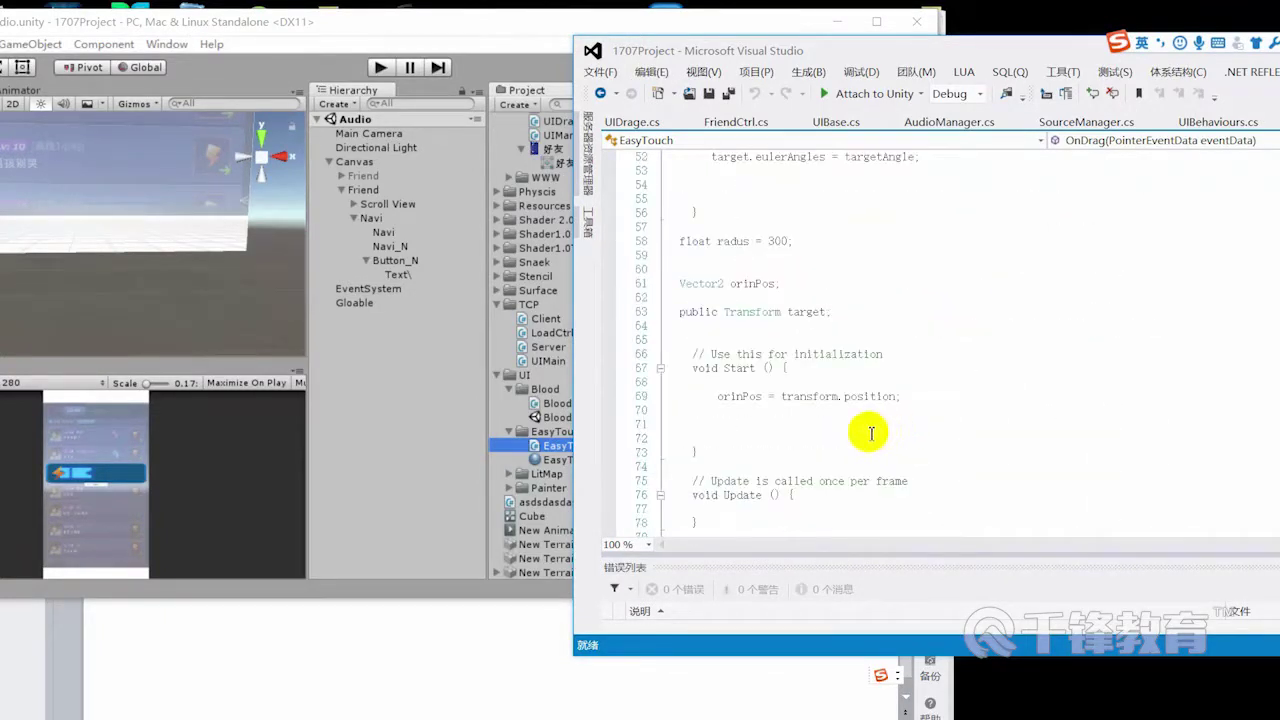
drag(871, 322, 728, 312)
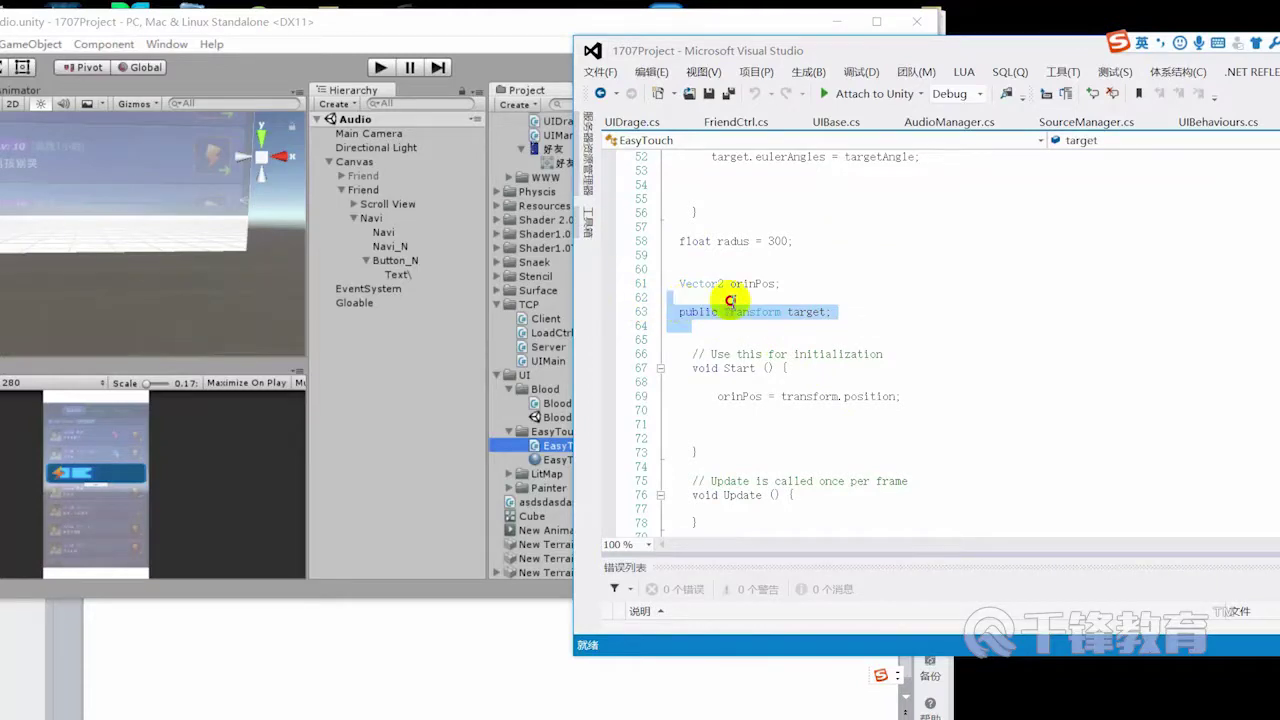
click(784, 284)
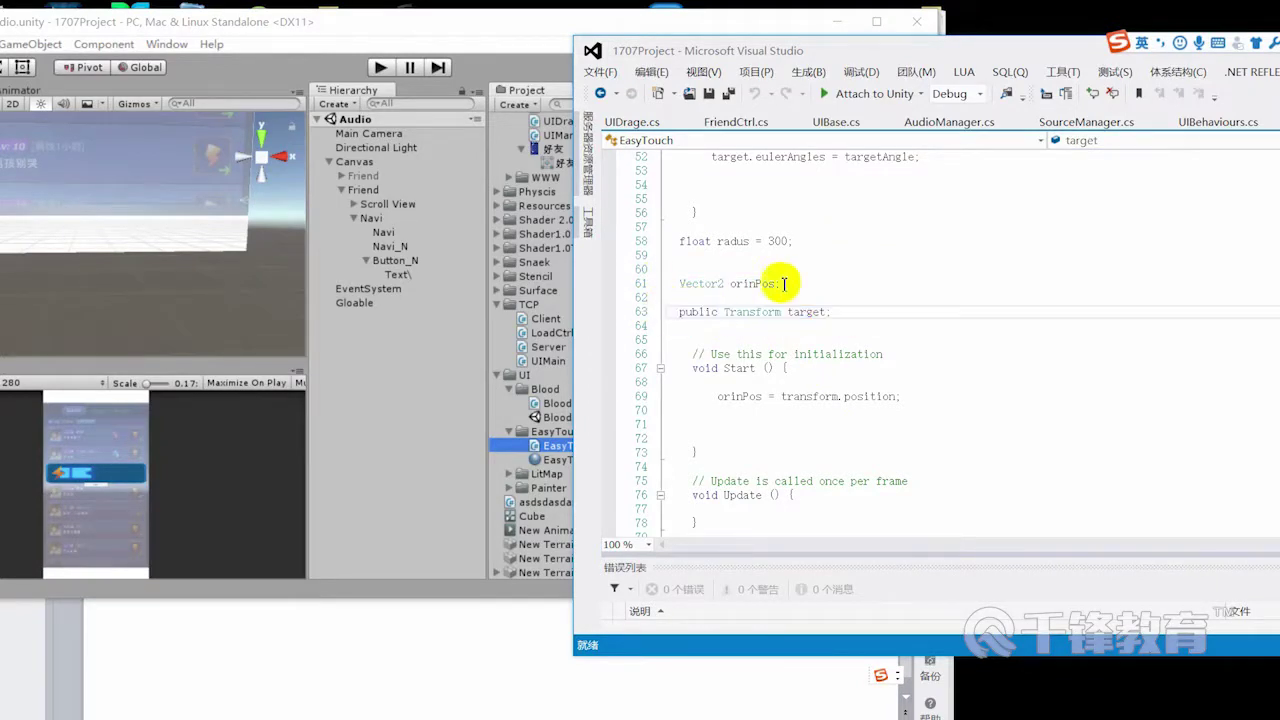
Step: Copy the 'using UnityEngine.EventSystems;' line from EasyTouch
click(498, 30)
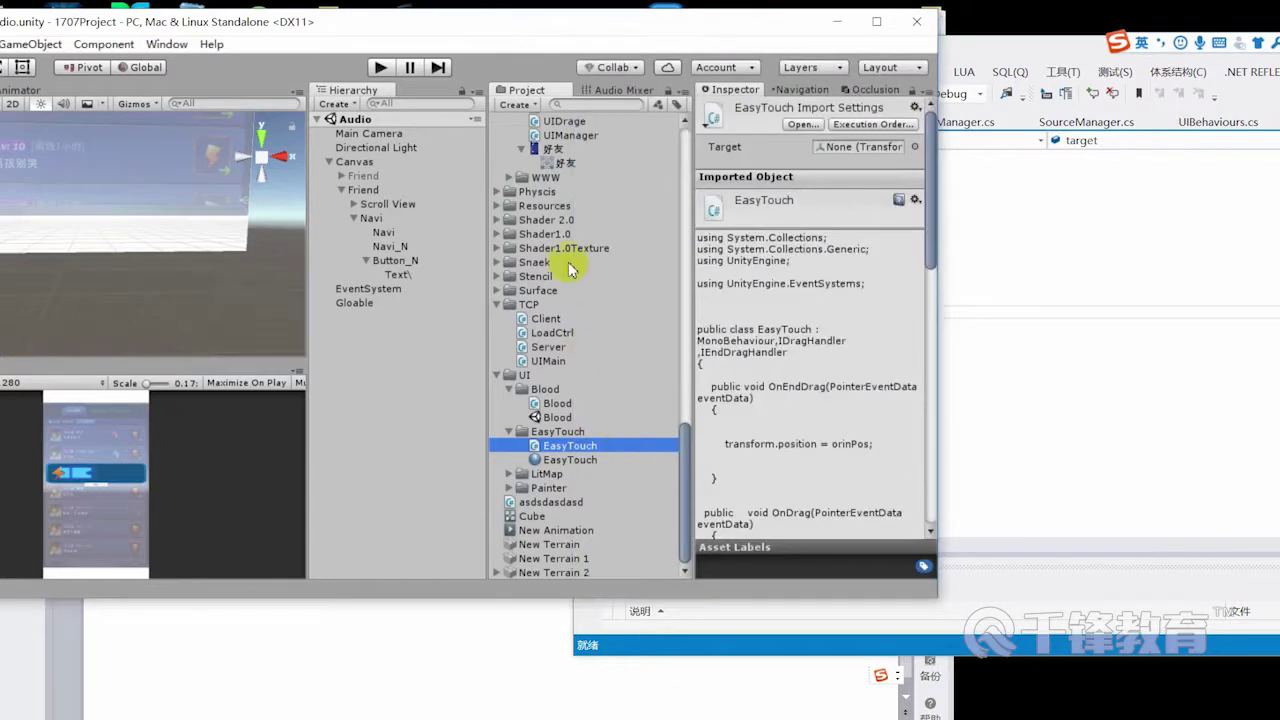
scroll(568, 262, up, 3)
click(1268, 366)
scroll(1260, 360, up, 6)
scroll(1215, 345, up, 8)
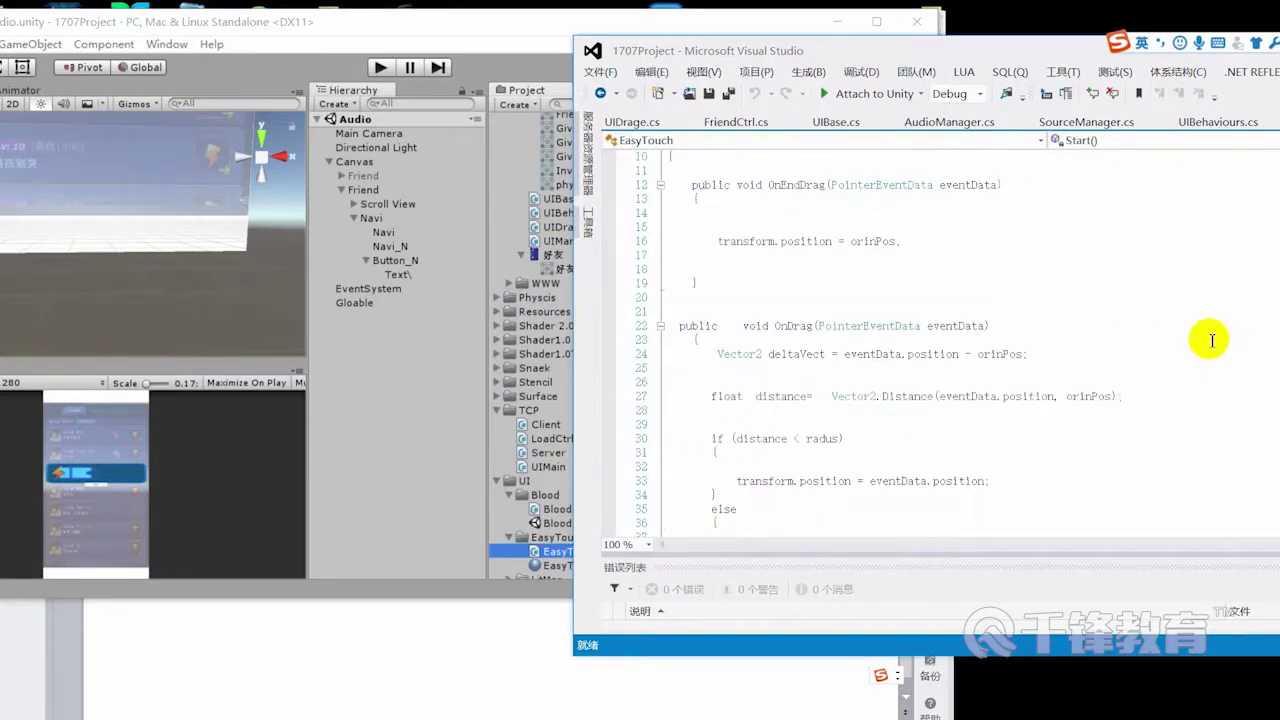
drag(738, 326, 1004, 330)
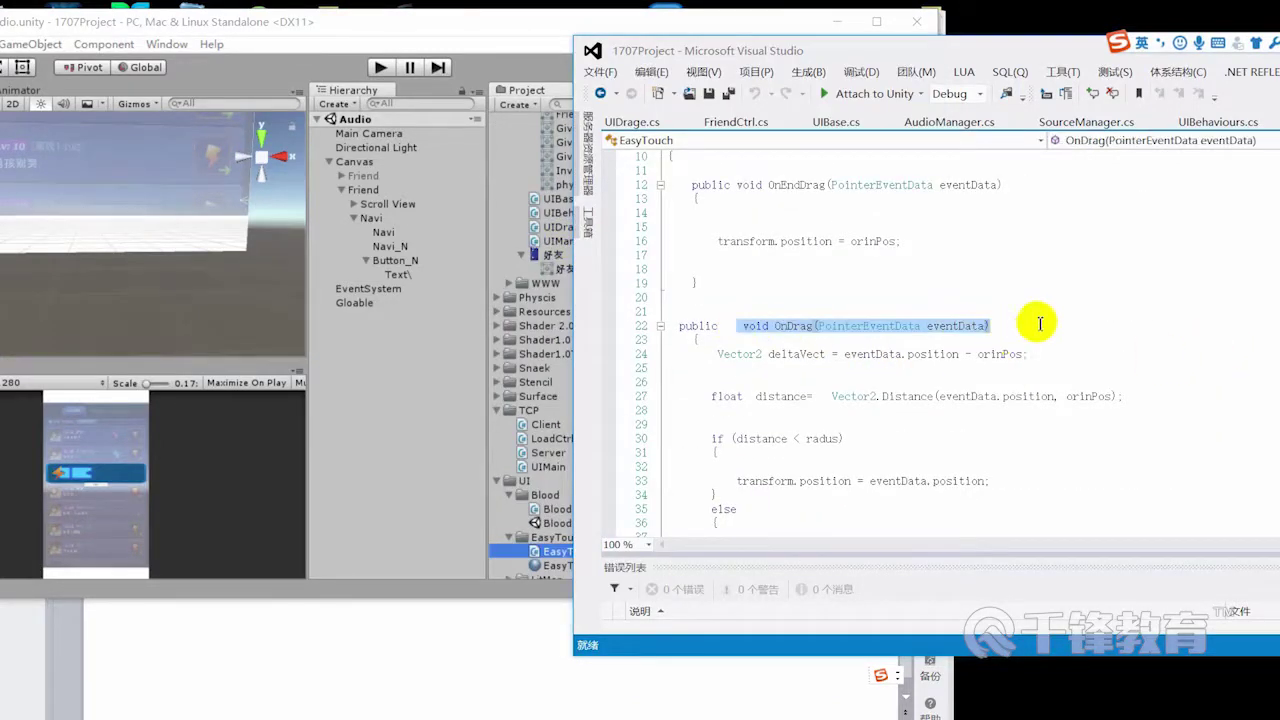
scroll(1040, 320, up, 3)
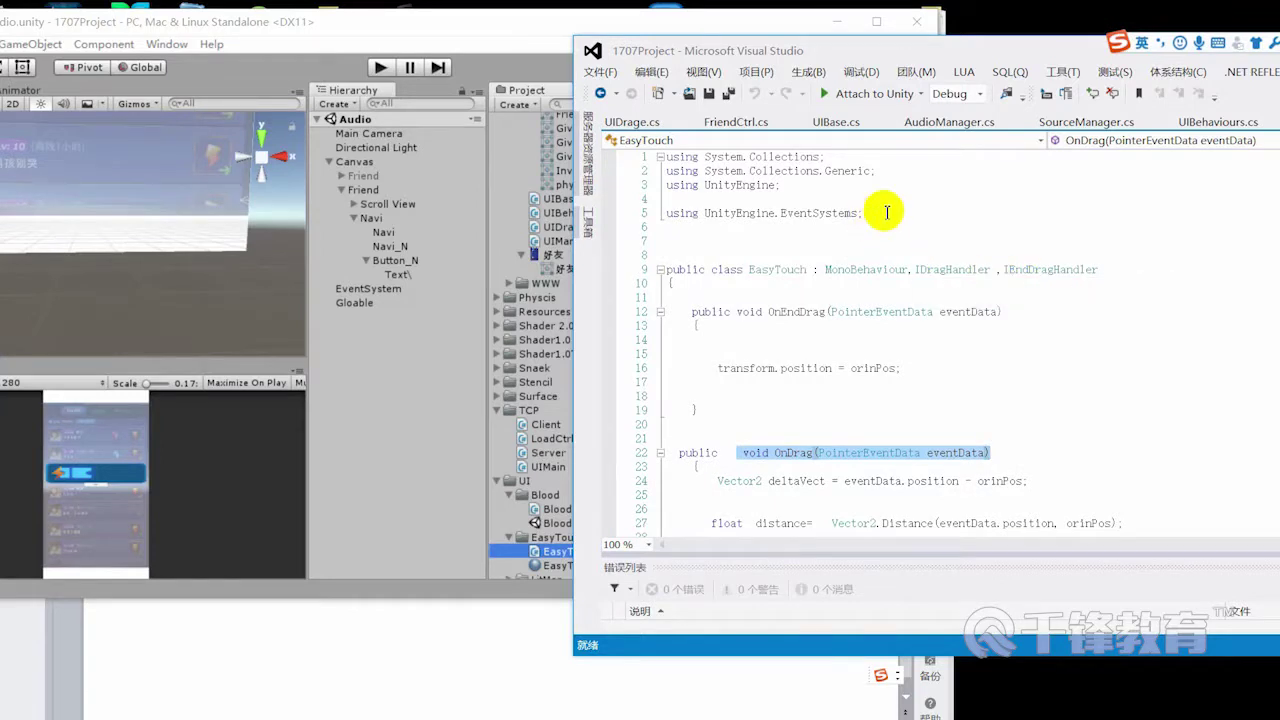
drag(886, 212, 573, 195)
key(ctrl+c)
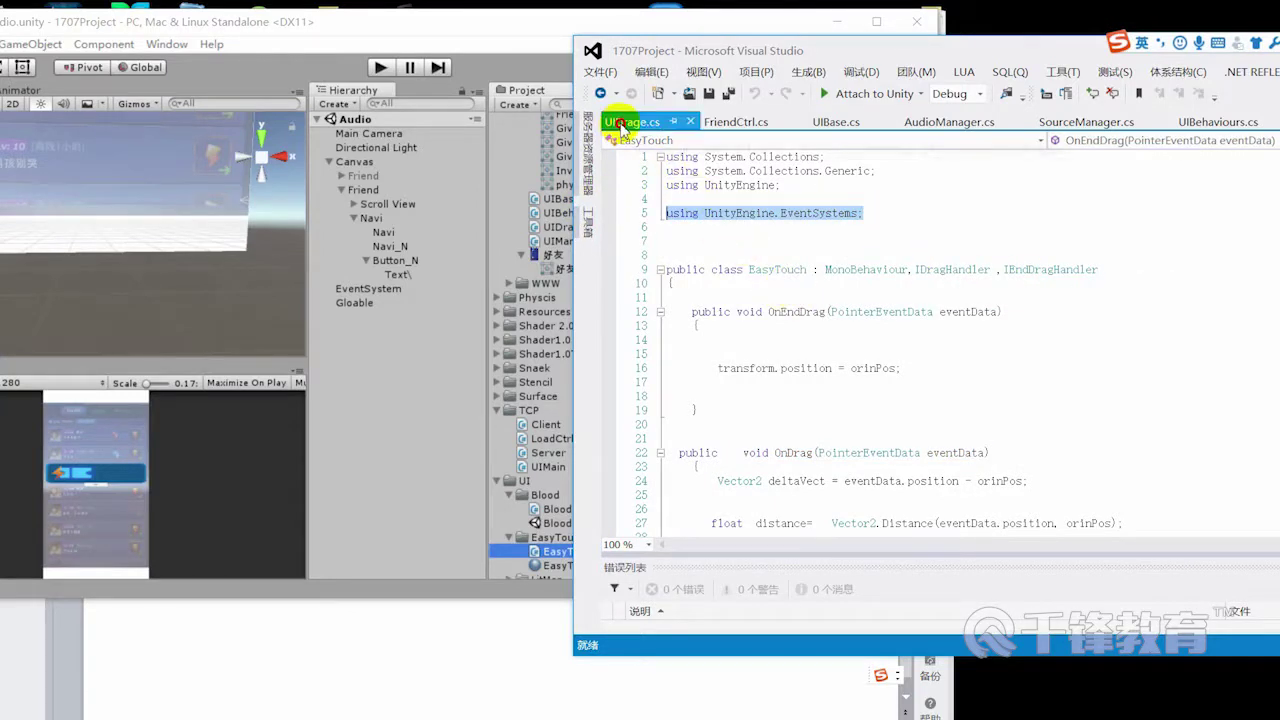
Step: Paste 'using UnityEngine.EventSystems;' into UIDrage.cs and save it
click(625, 122)
key(Return)
key(Return)
key(Return)
key(ctrl+v)
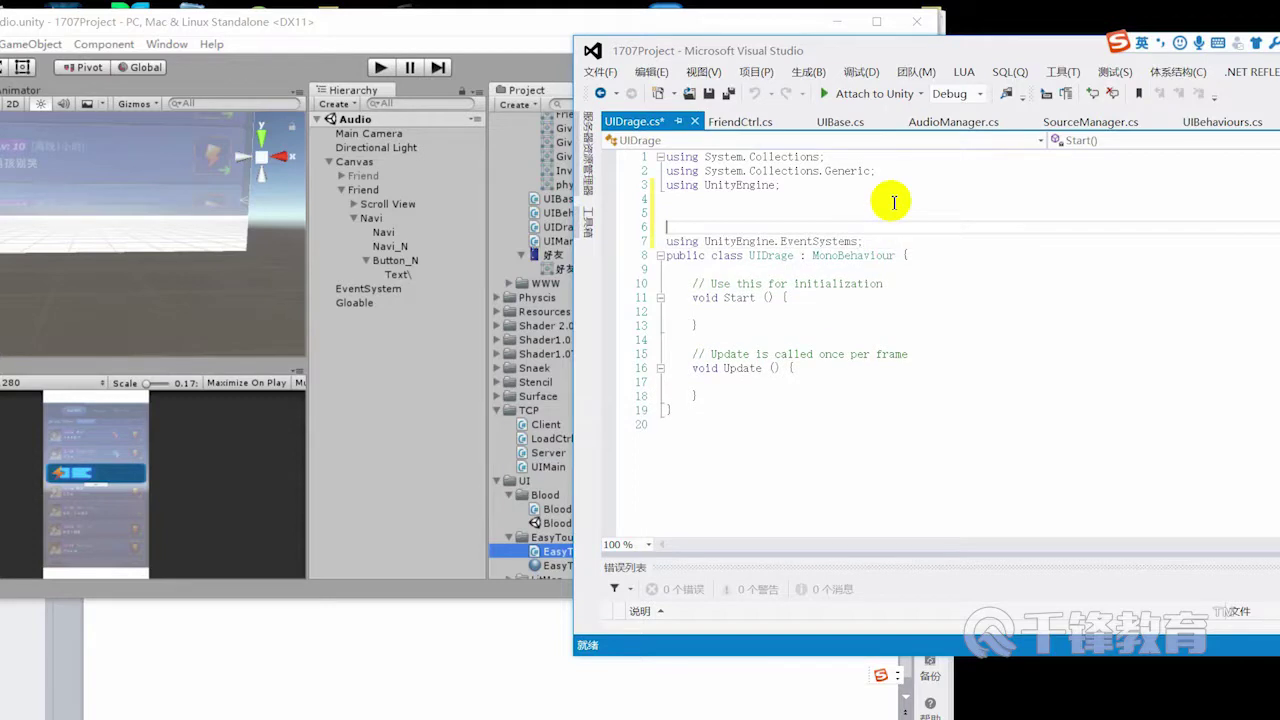
key(ctrl+s)
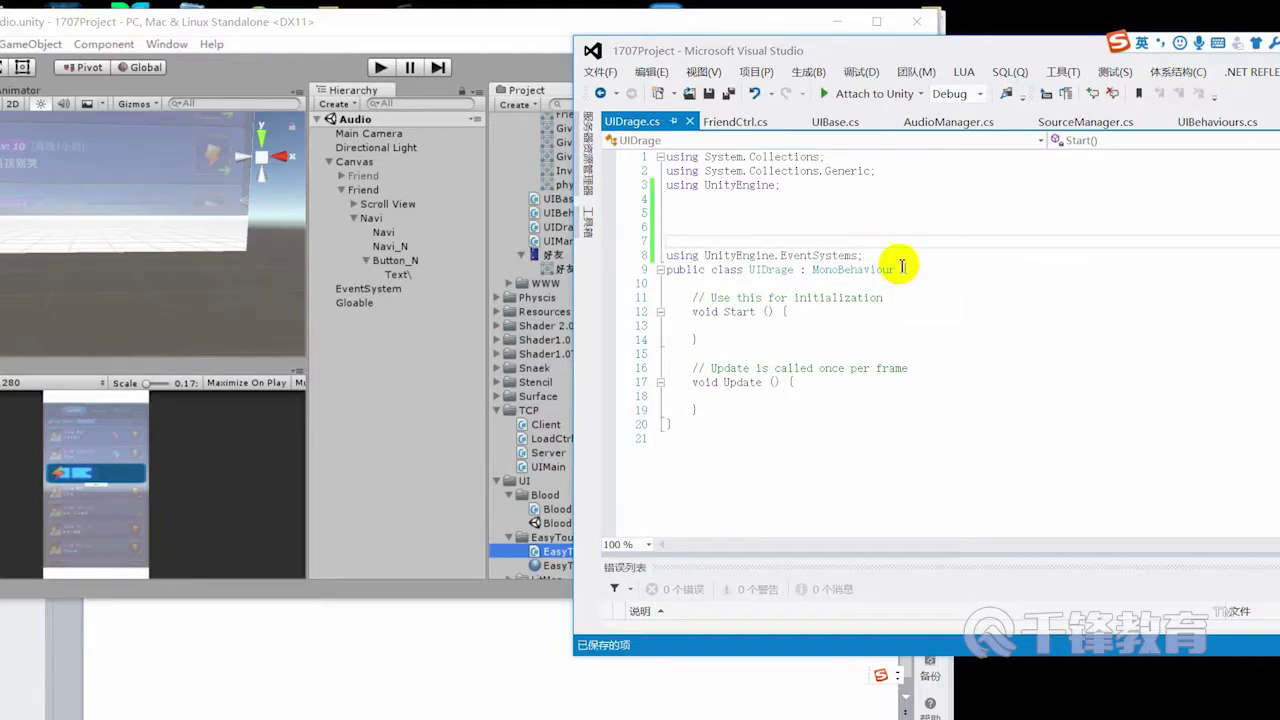
Step: Add IDragHandler to the UIDrage class declaration
click(902, 266)
text(,I)
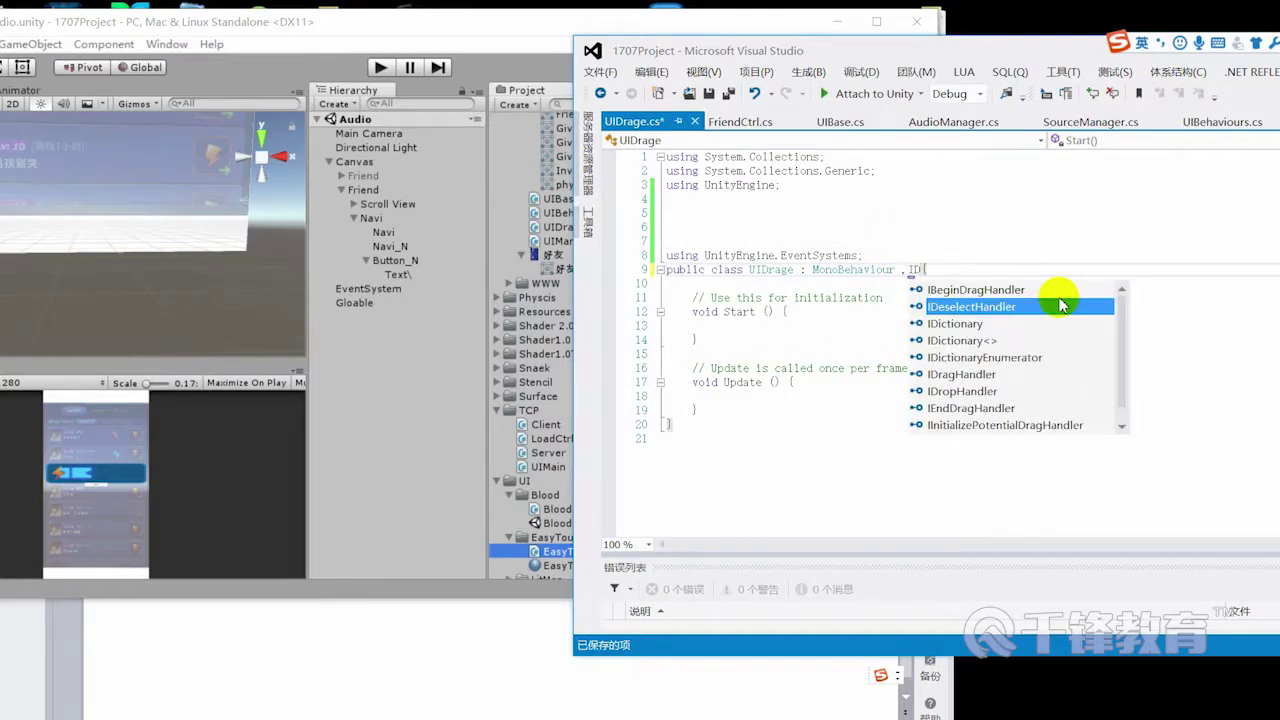
text(d)
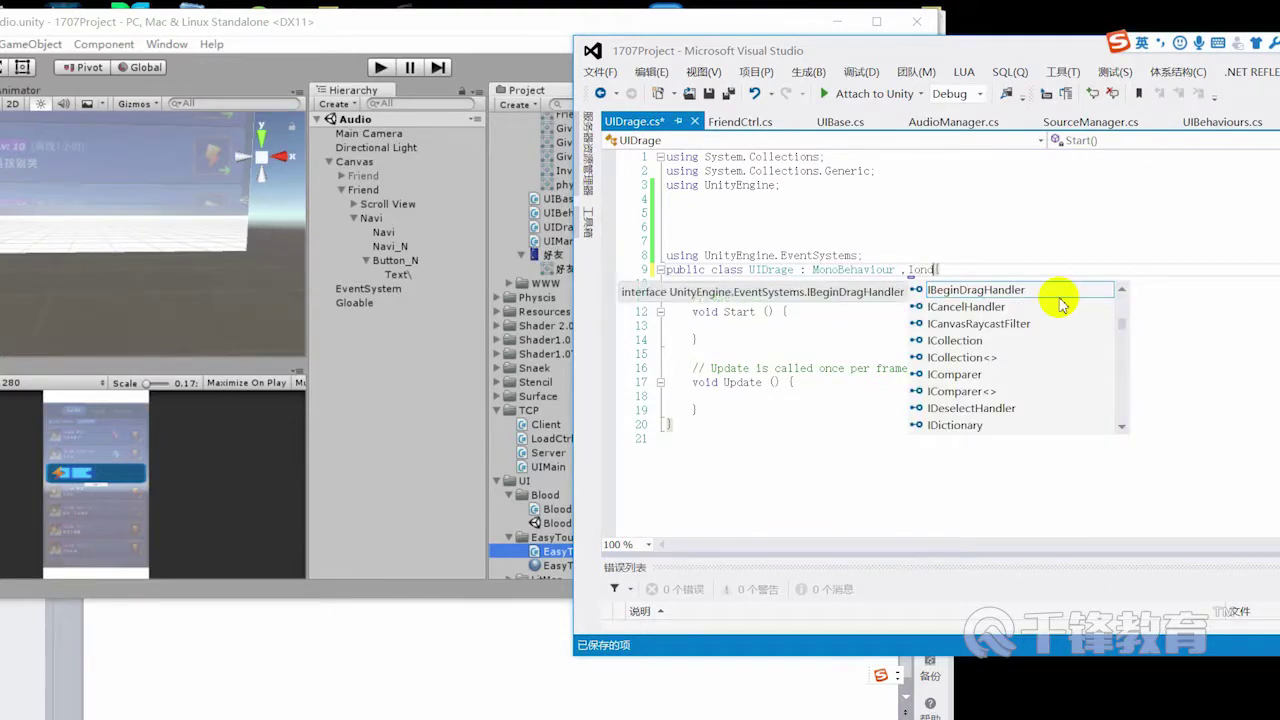
key(BackSpace)
key(BackSpace)
key(BackSpace)
text(ON)
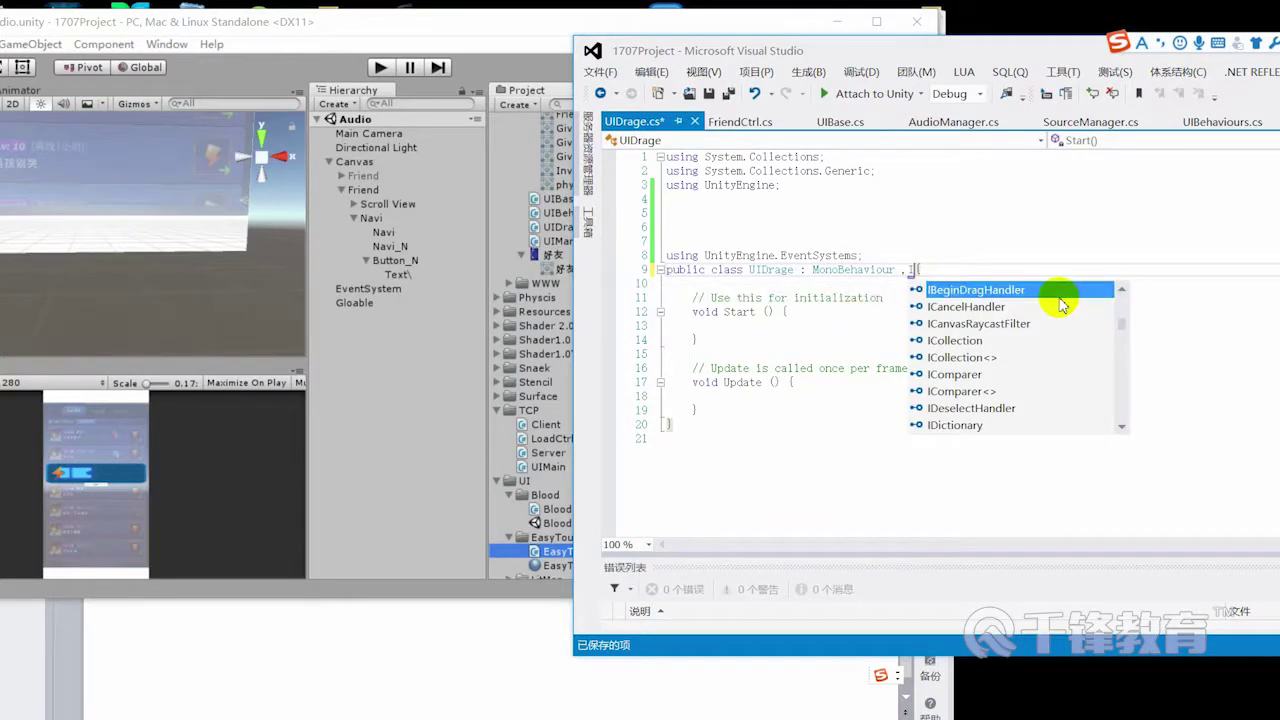
key(BackSpace)
key(BackSpace)
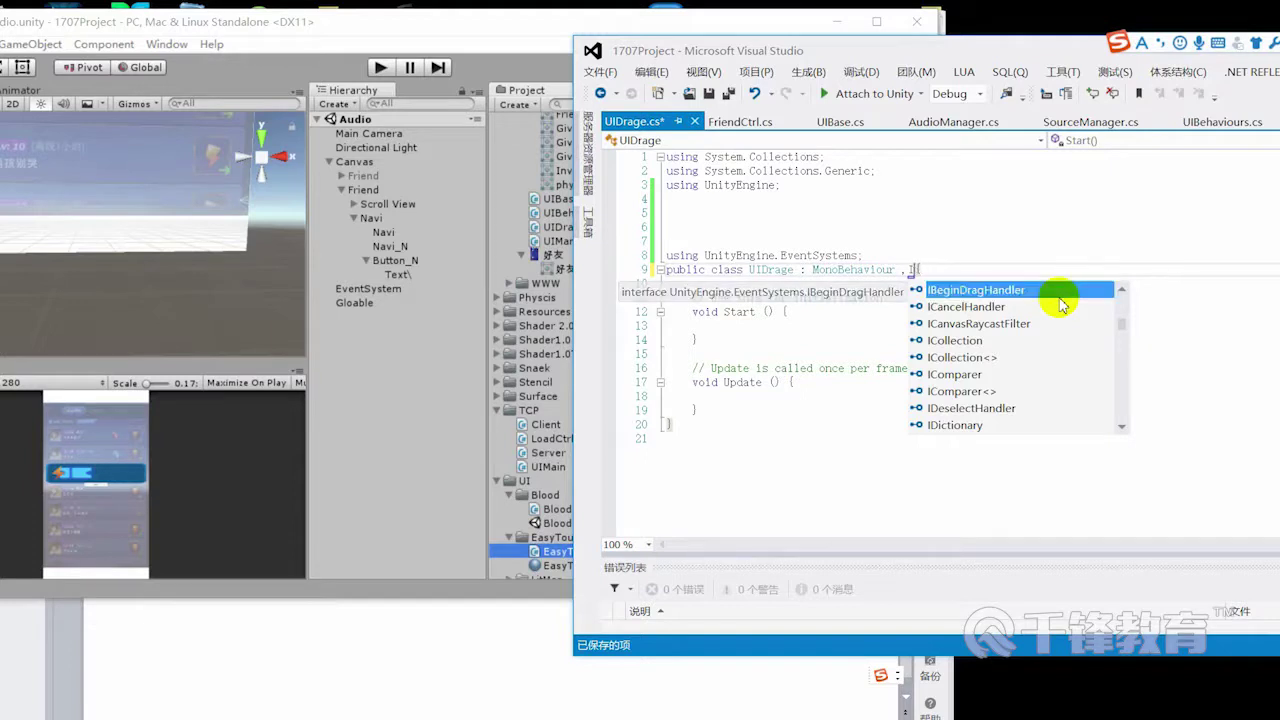
text(DR)
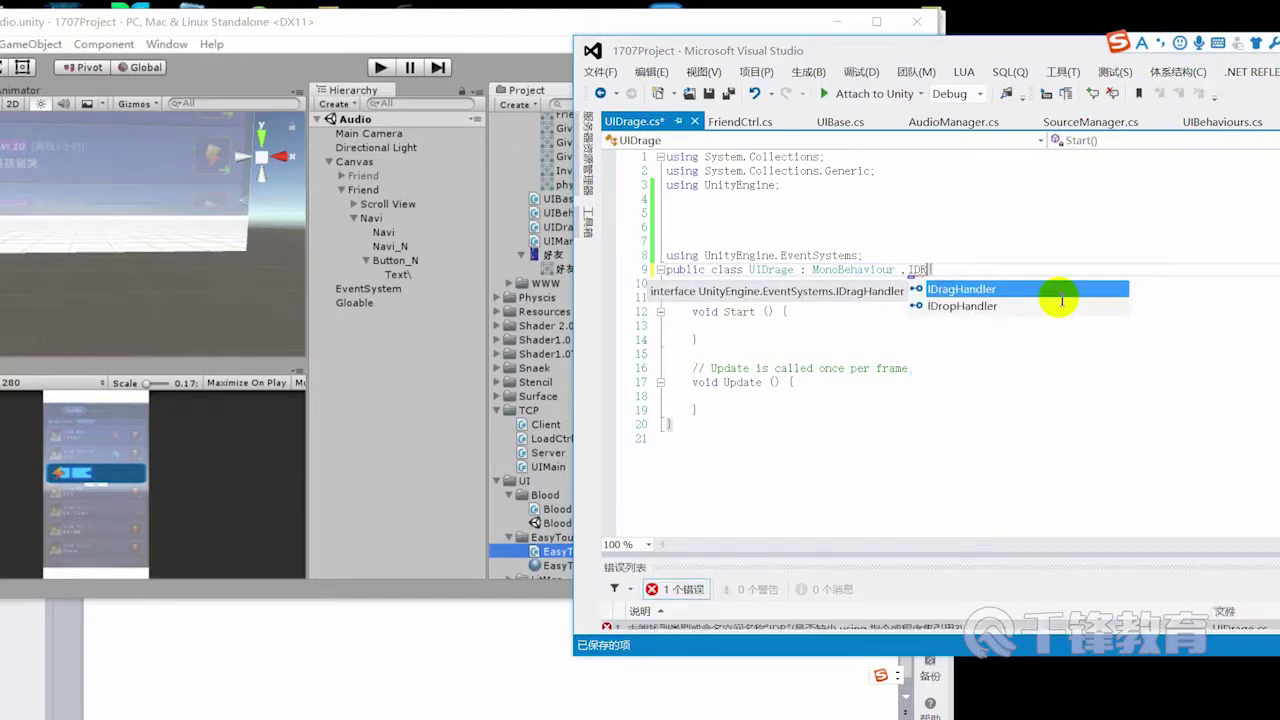
key(Tab)
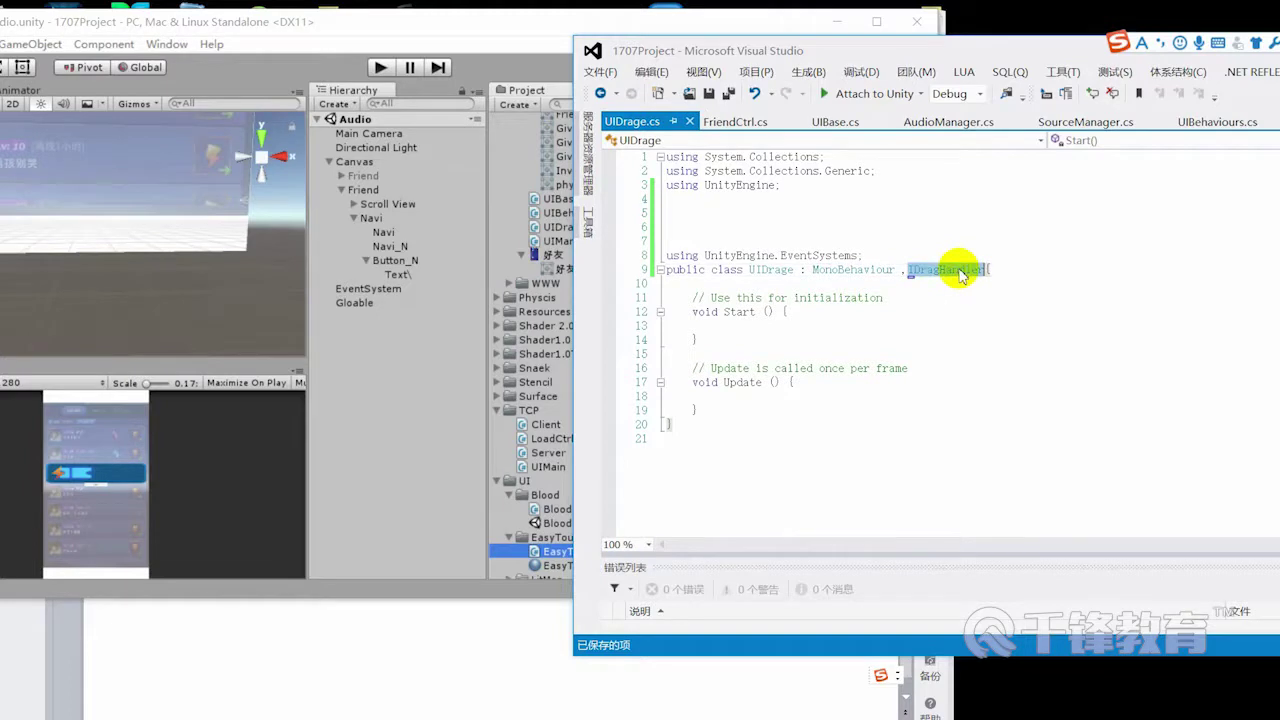
Step: Generate the OnDrag stub for IDragHandler, comment out its exception line, and save UIDrage.cs
right_click(960, 276)
mouse_move(1036, 236)
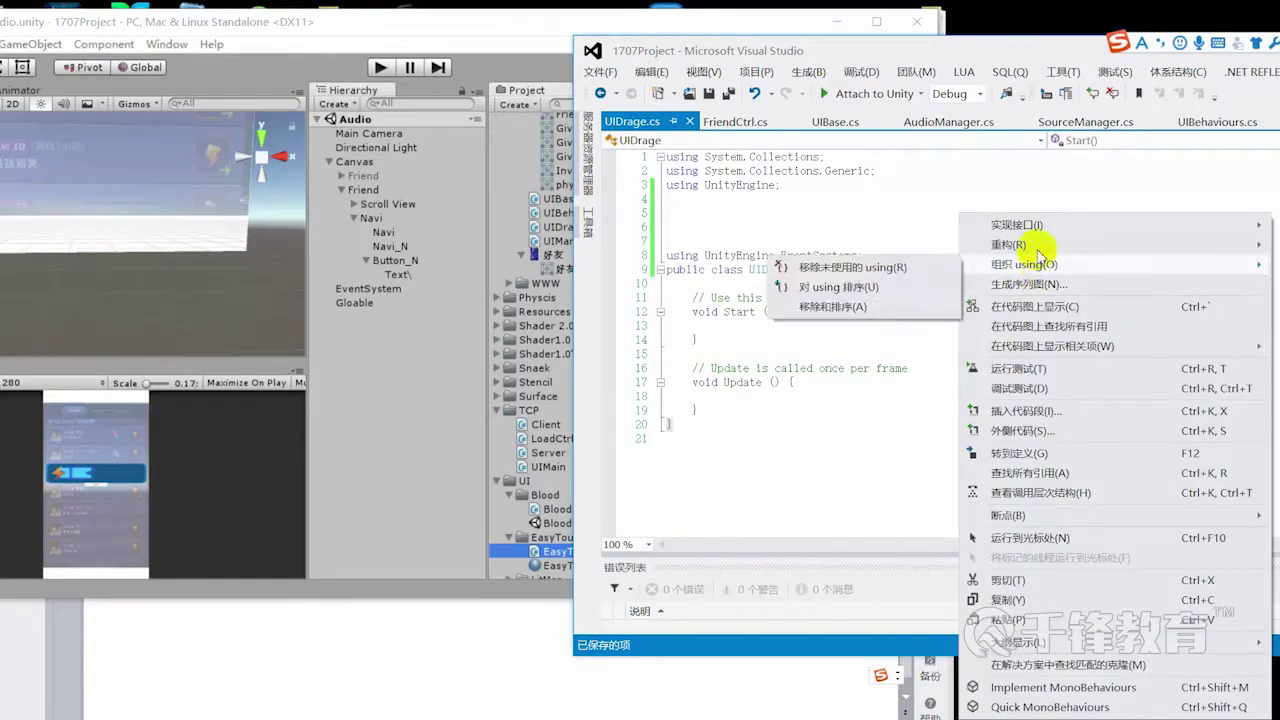
click(900, 228)
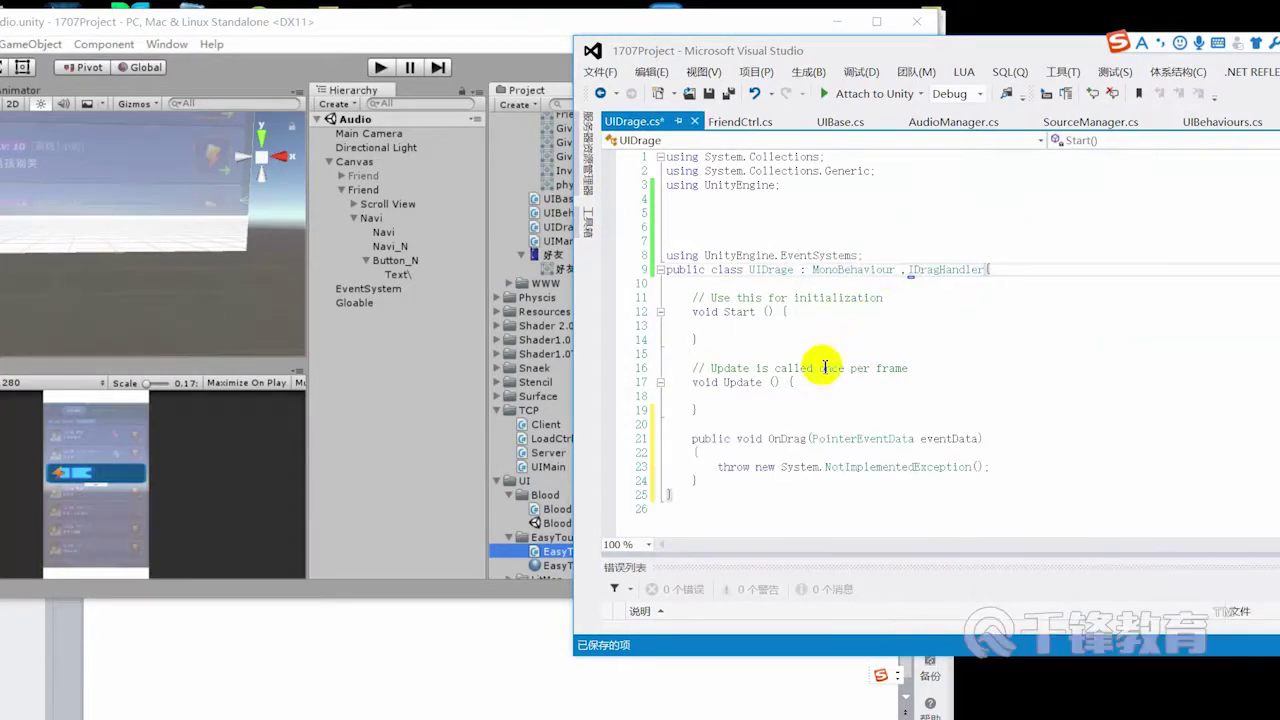
scroll(826, 460, down, 2)
click(700, 382)
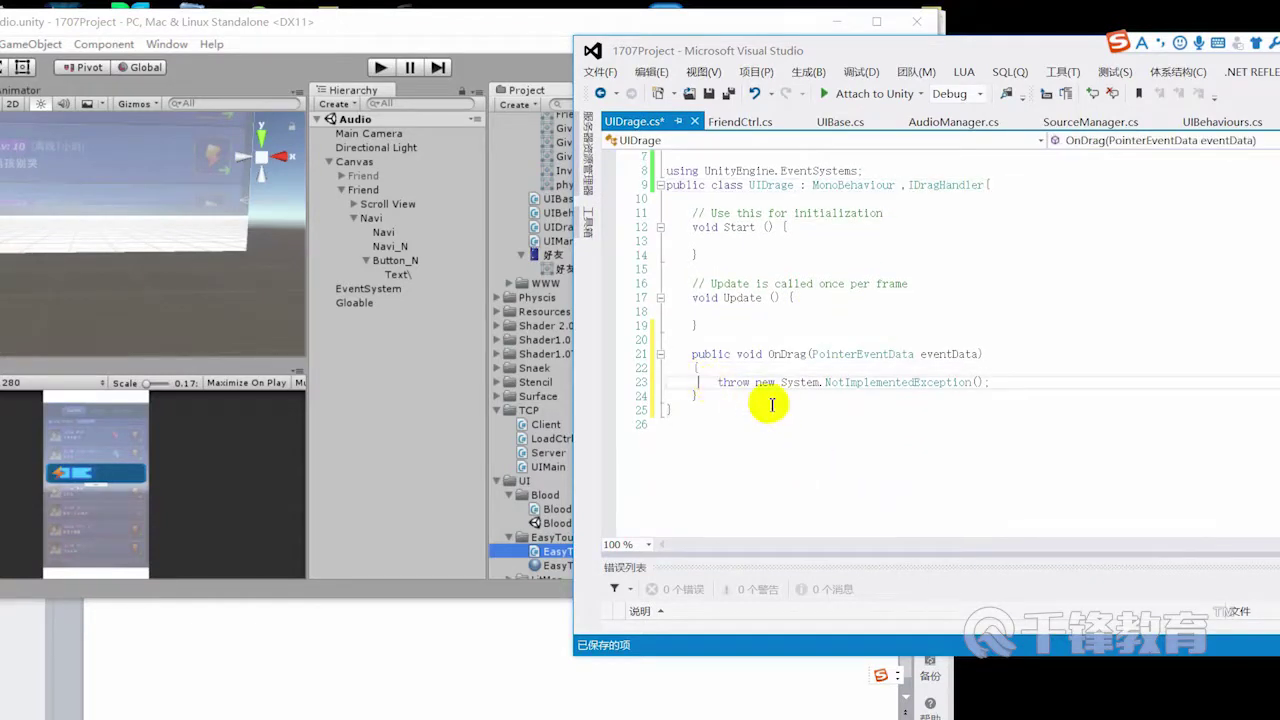
text(//)
key(ctrl+s)
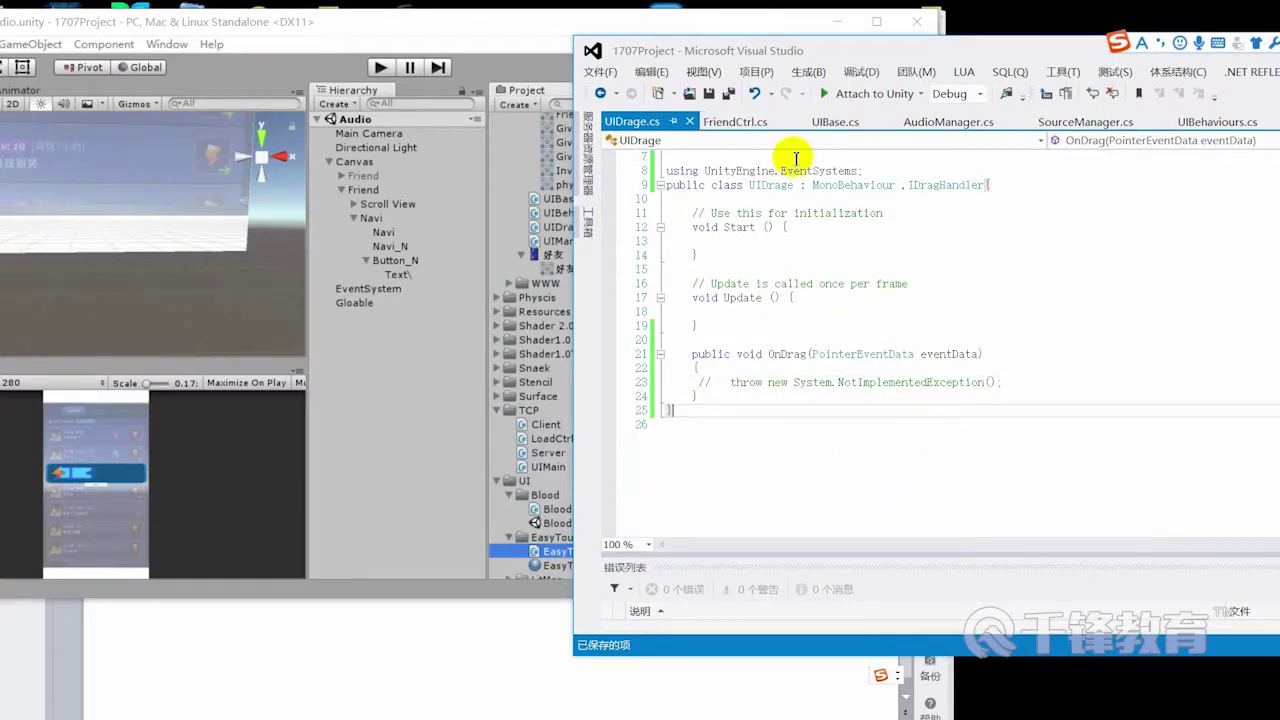
drag(1026, 63, 917, 70)
Step: Copy EasyTouch's drag-limiting OnDrag code into UIDrage's OnDrag method
click(1216, 127)
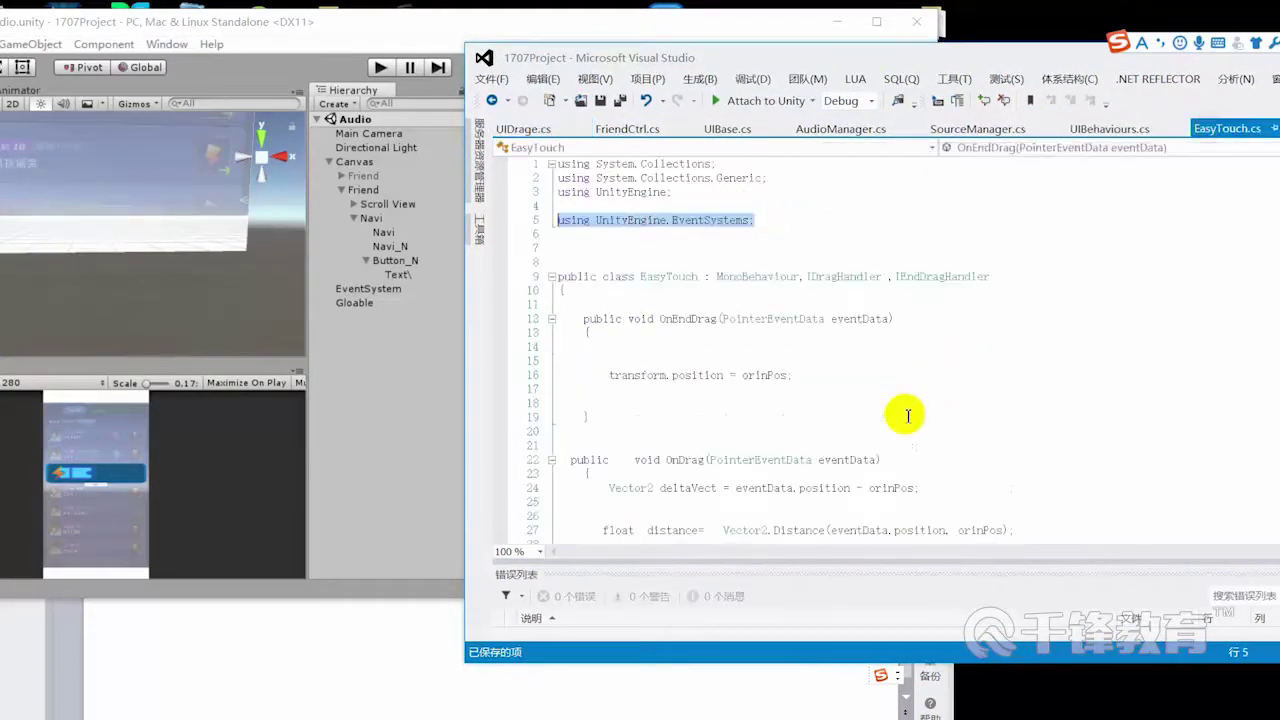
scroll(850, 405, down, 3)
scroll(818, 401, down, 2)
scroll(766, 371, down, 1)
scroll(749, 409, down, 1)
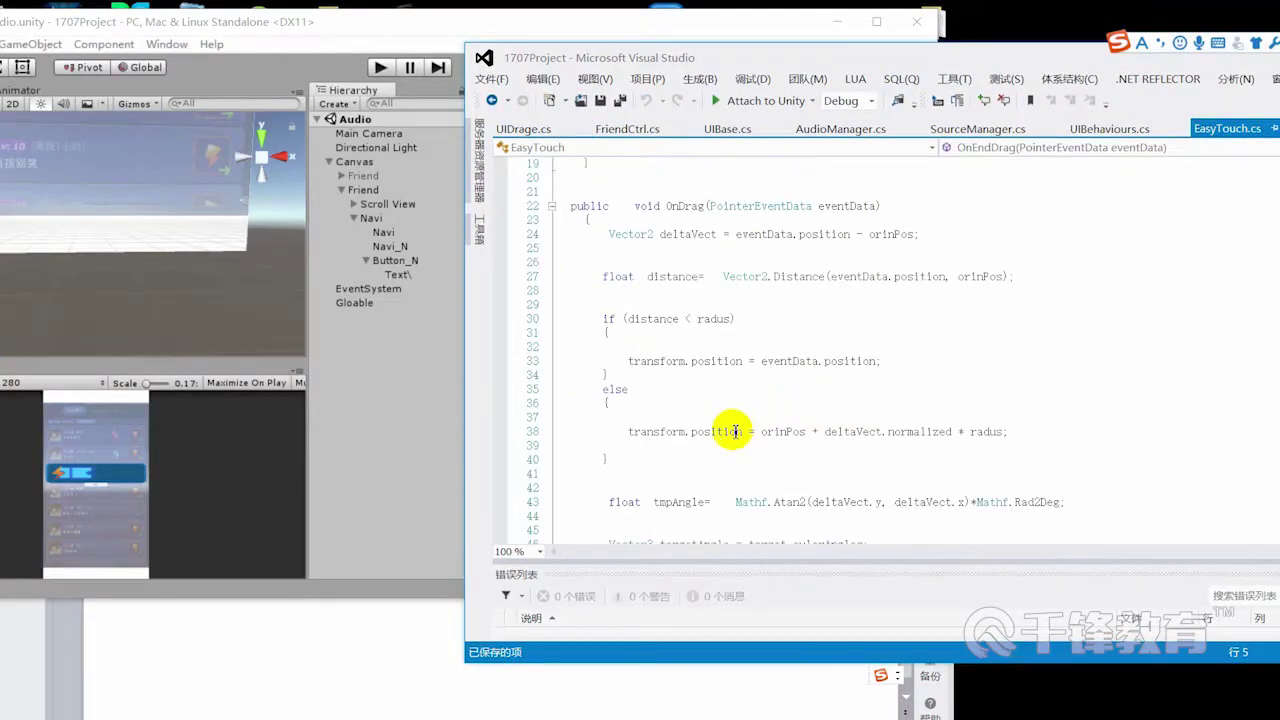
scroll(726, 429, down, 1)
mouse_move(627, 363)
mouse_down()
mouse_move(535, 160)
mouse_move(537, 194)
mouse_move(548, 172)
mouse_up()
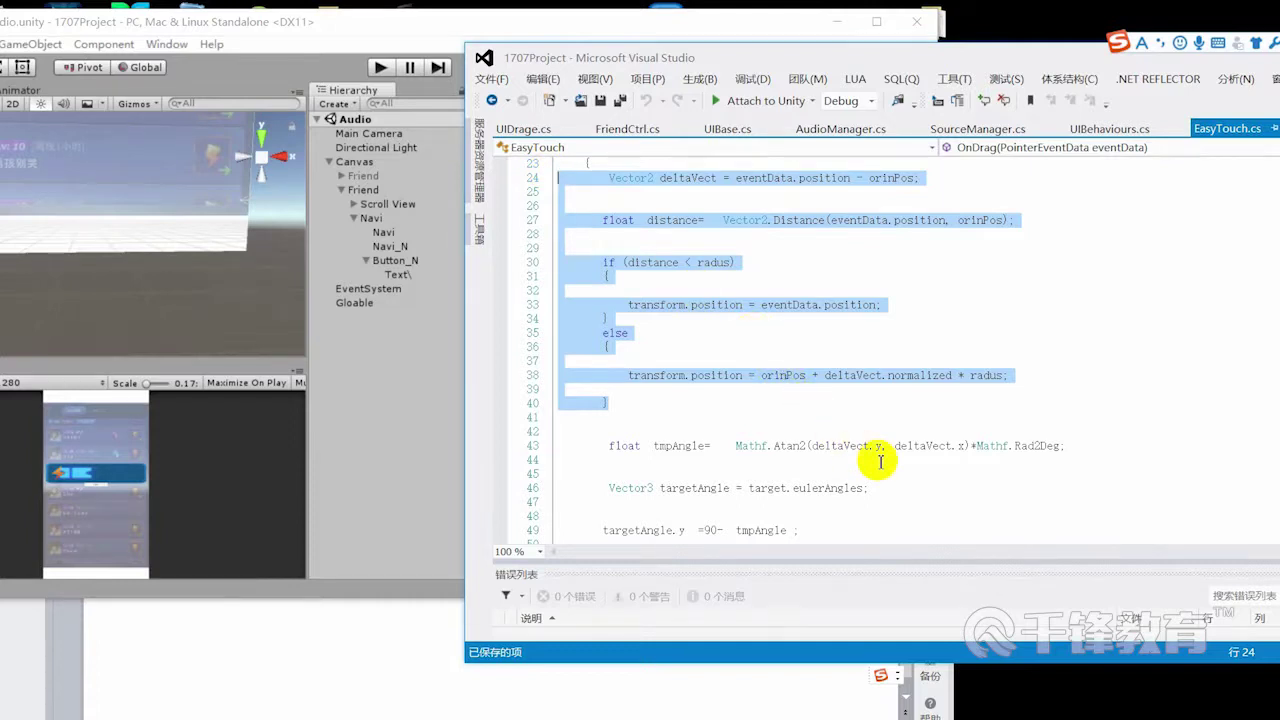
click(523, 128)
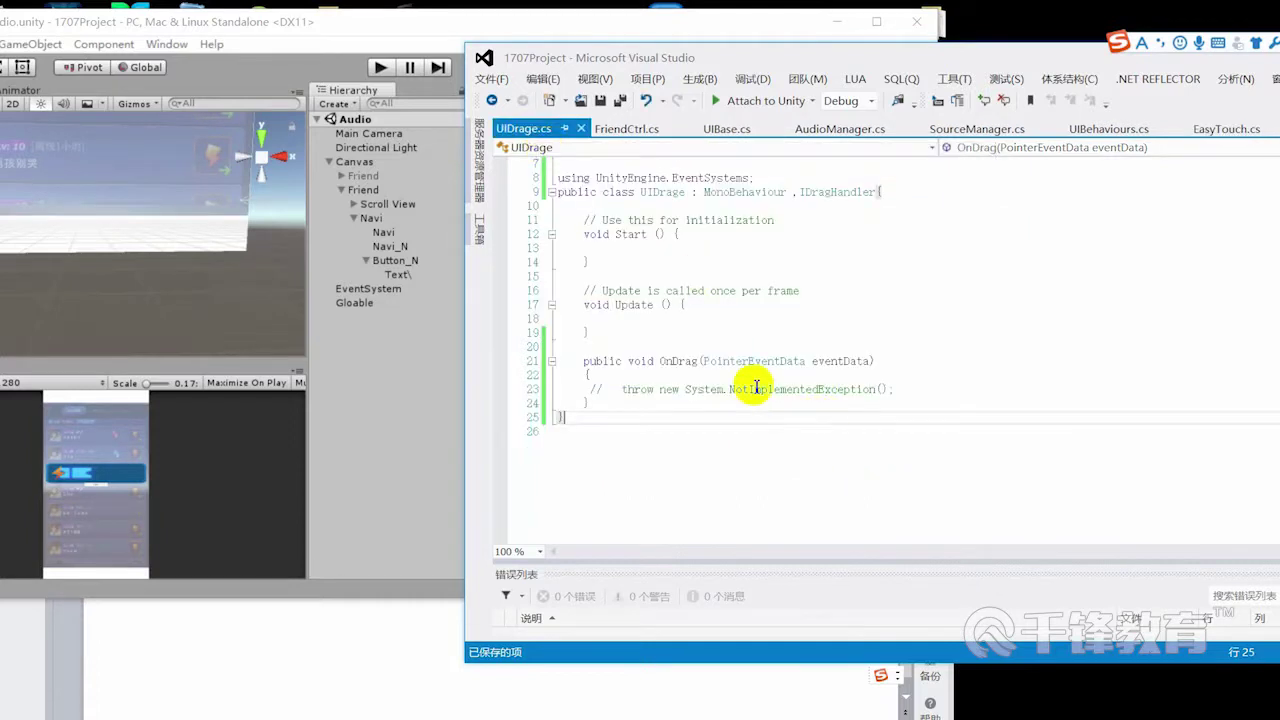
click(912, 393)
key(Return)
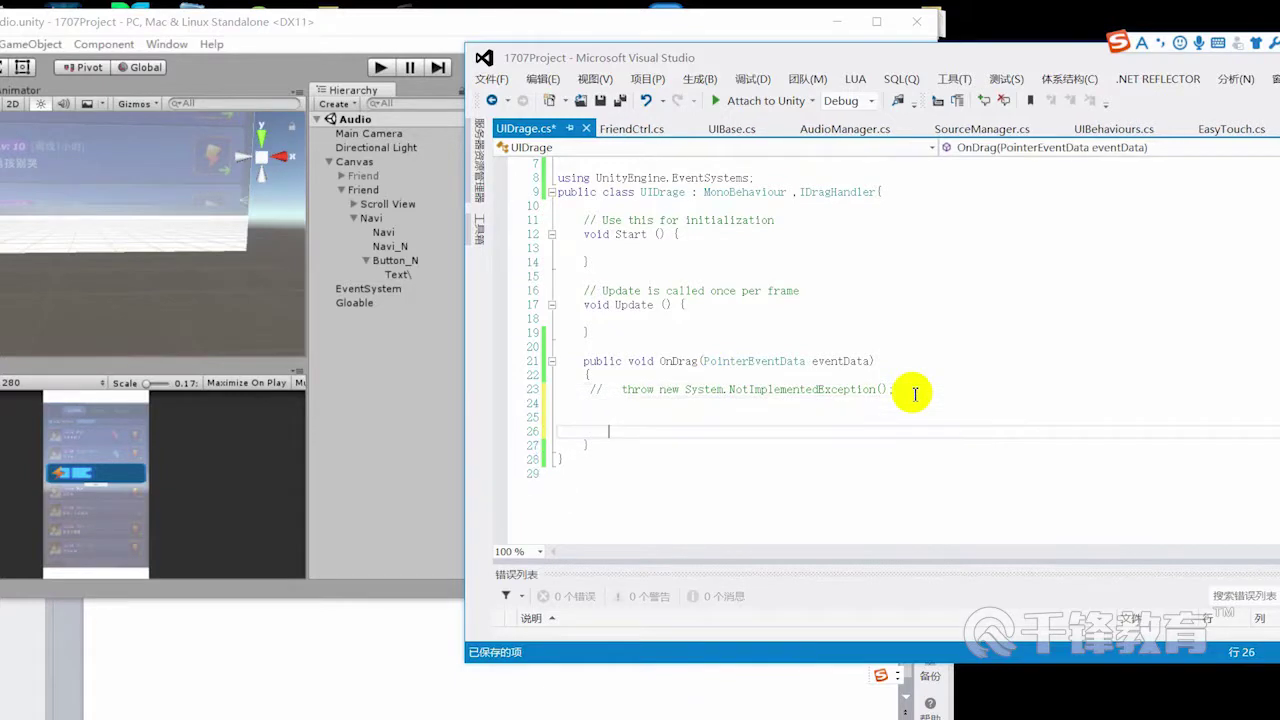
key(ctrl+v)
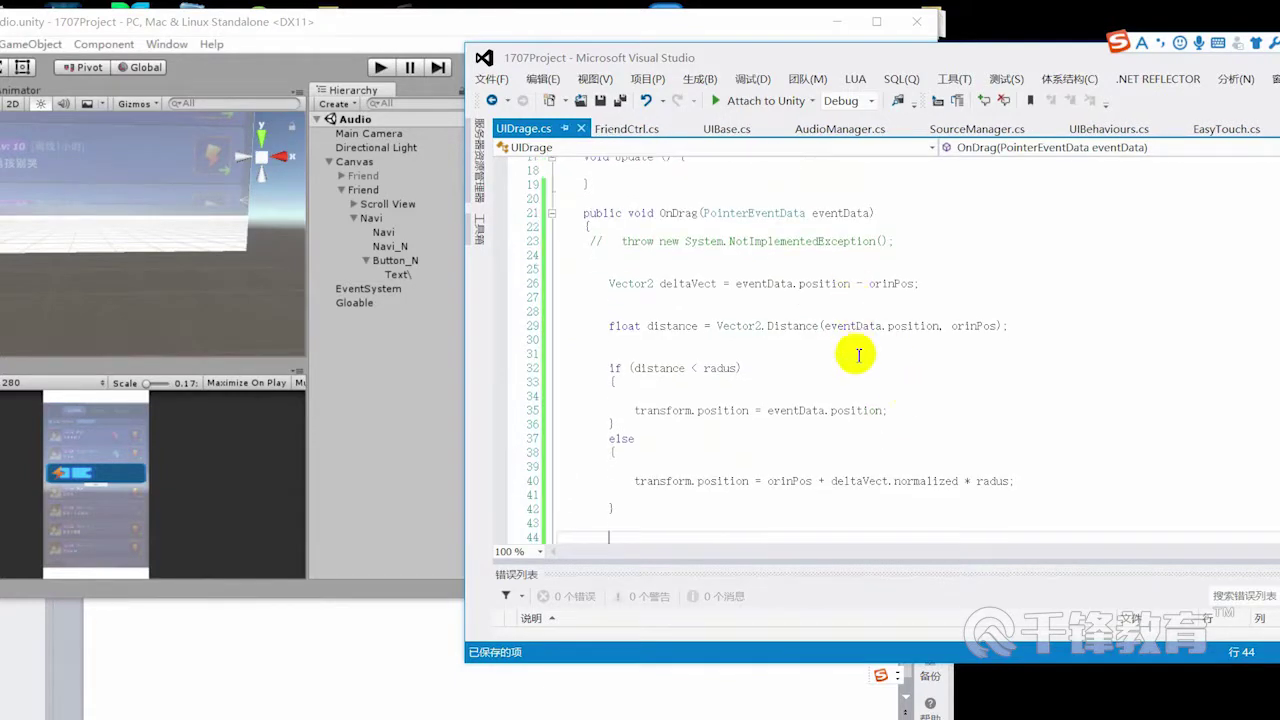
Step: Copy the radus and orinPos field declarations into UIDrage above OnDrag
double_click(890, 284)
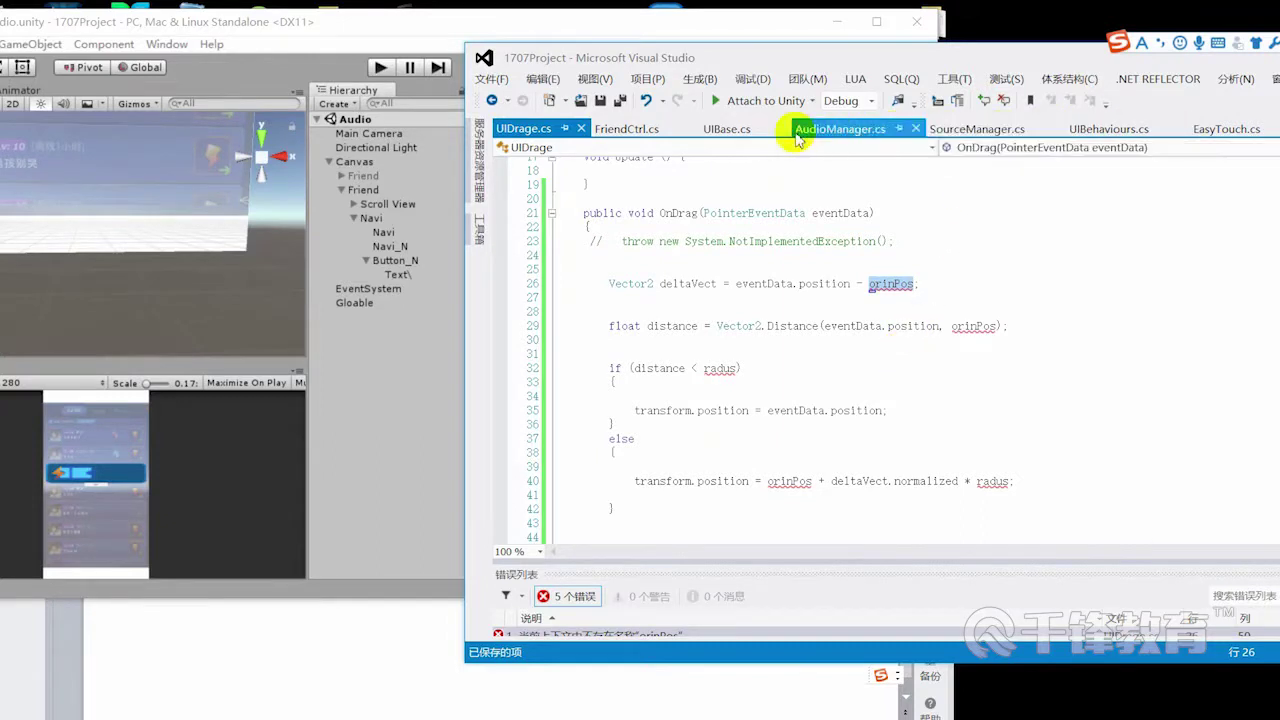
click(1225, 128)
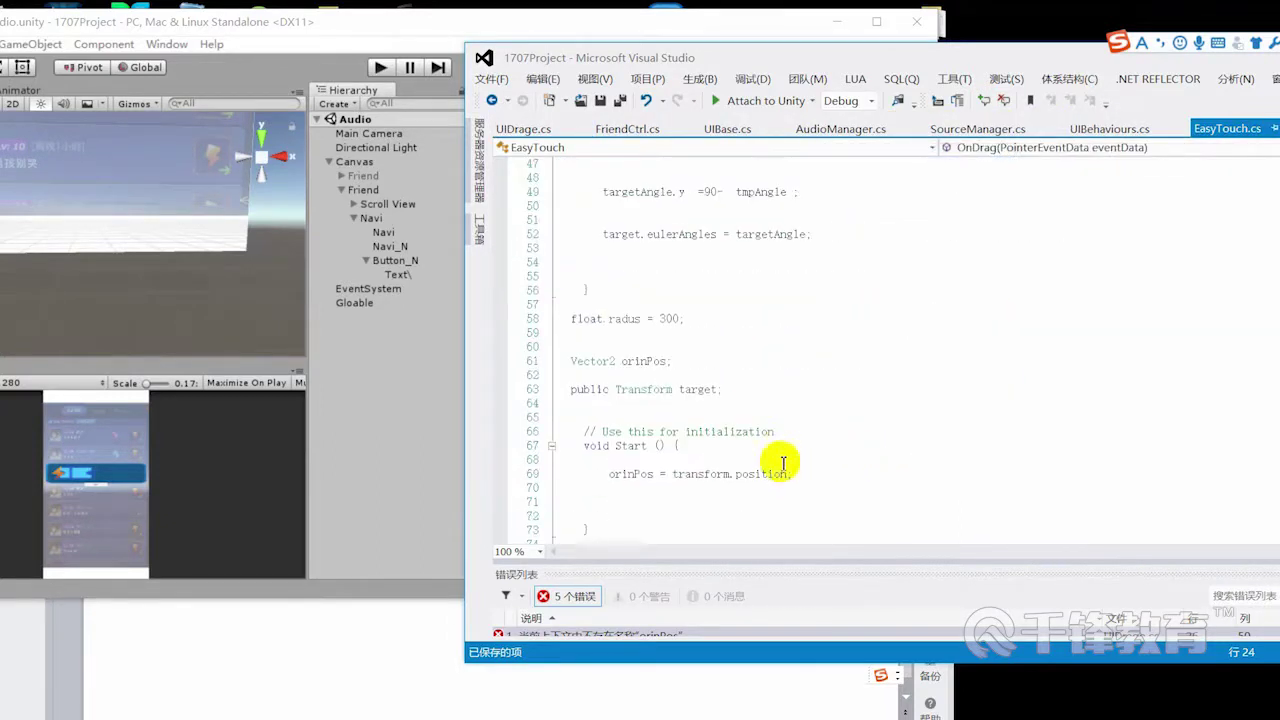
drag(712, 366, 560, 318)
key(ctrl+c)
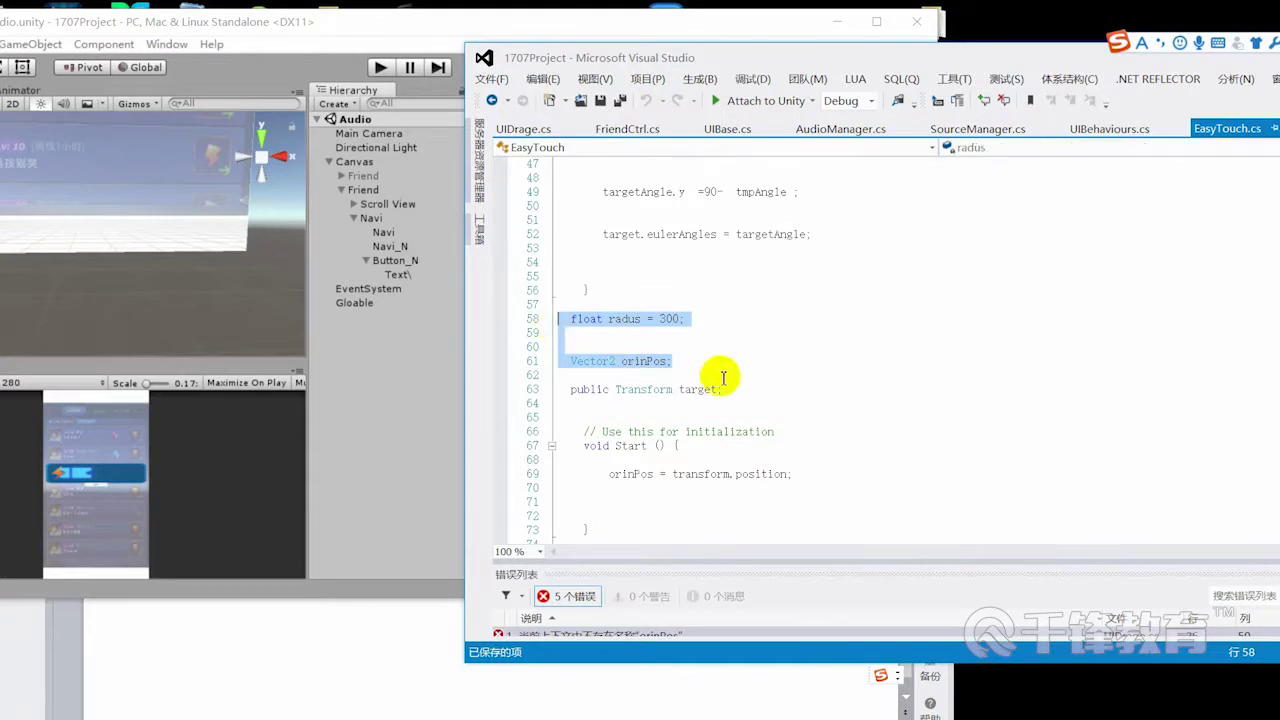
click(532, 128)
click(653, 238)
key(ctrl+v)
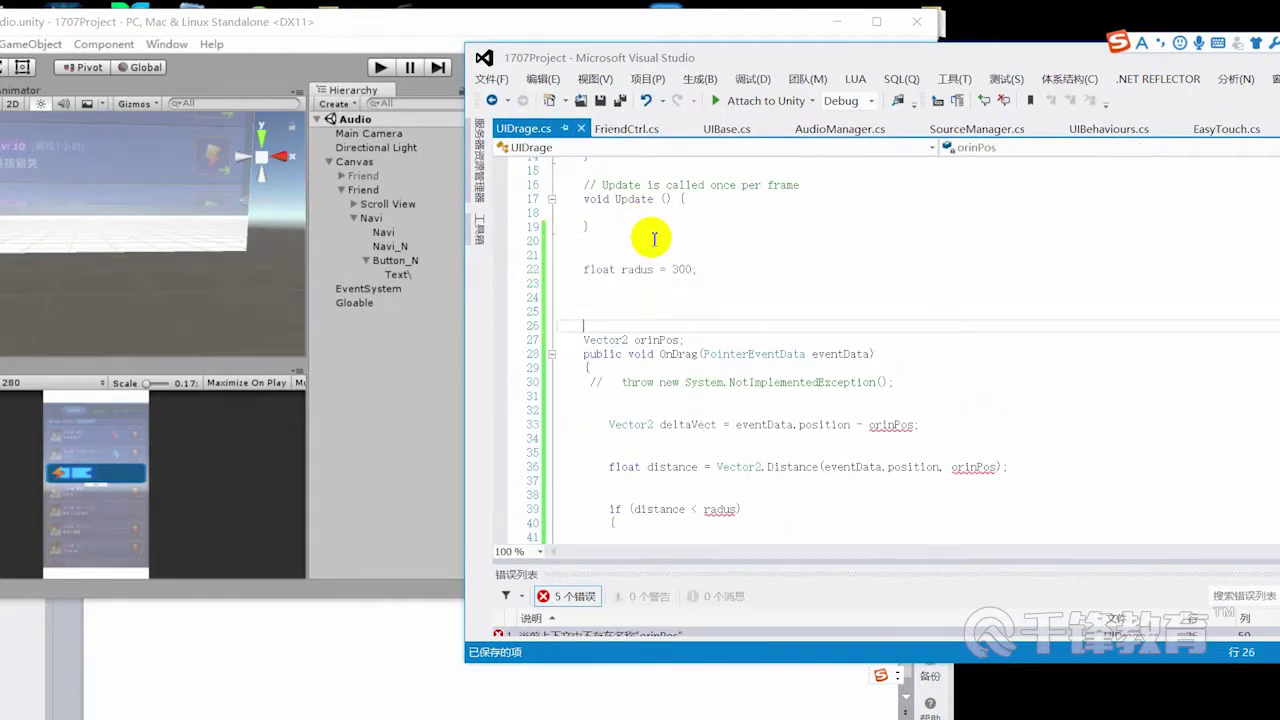
scroll(879, 436, down, 1)
scroll(890, 460, down, 2)
scroll(875, 458, down, 2)
scroll(763, 485, up, 2)
scroll(757, 380, up, 2)
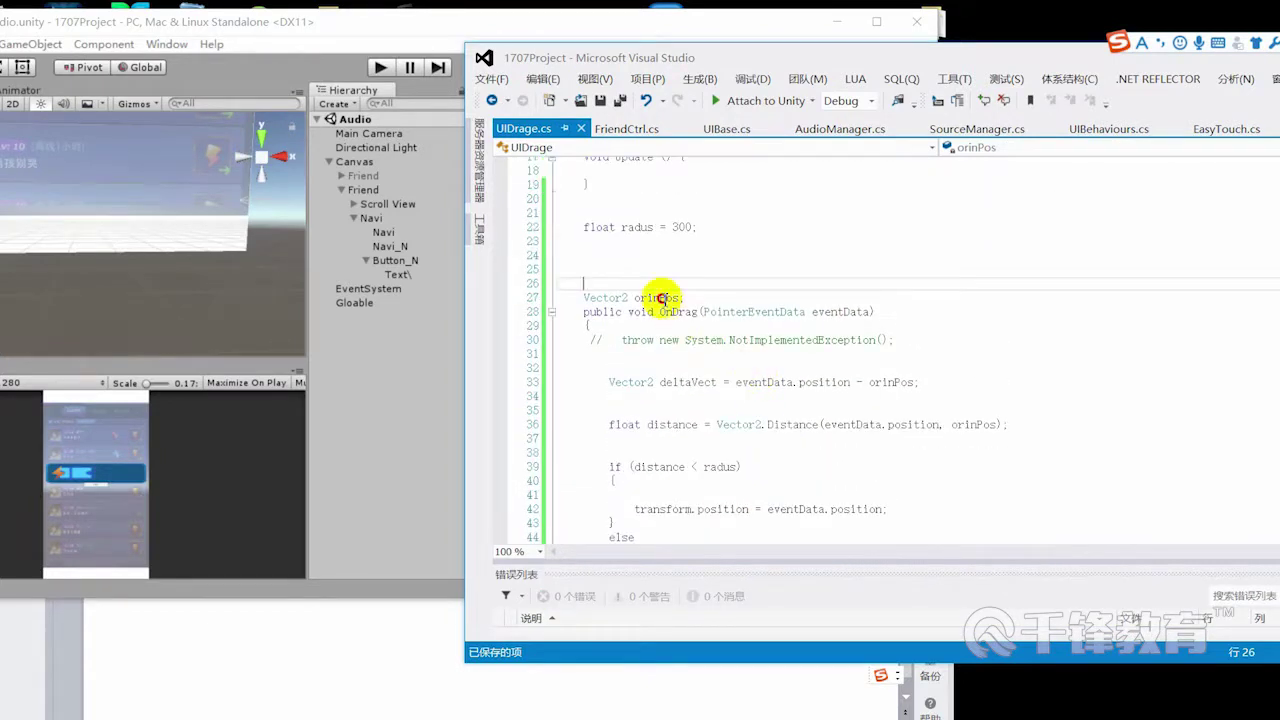
Step: Paste EasyTouch's orinPos = transform.position assignment into UIDrage's Start method
click(1222, 130)
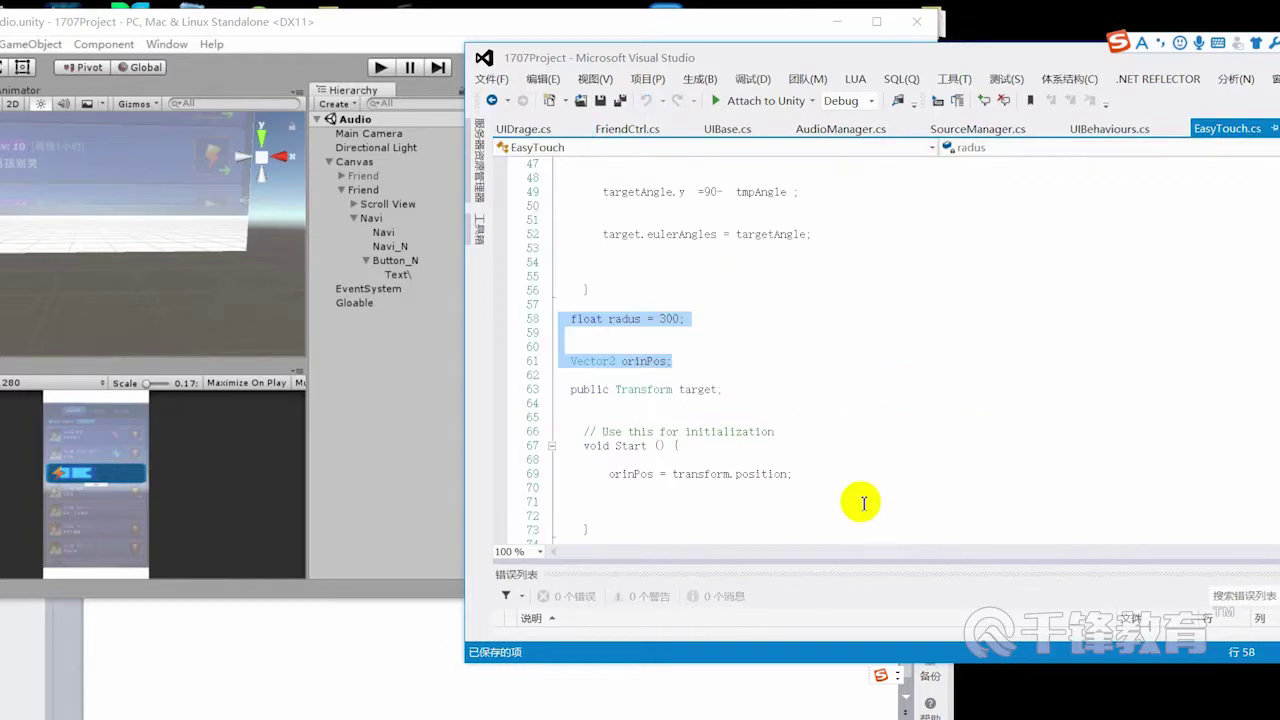
scroll(863, 503, down, 1)
drag(604, 431, 821, 433)
key(ctrl+c)
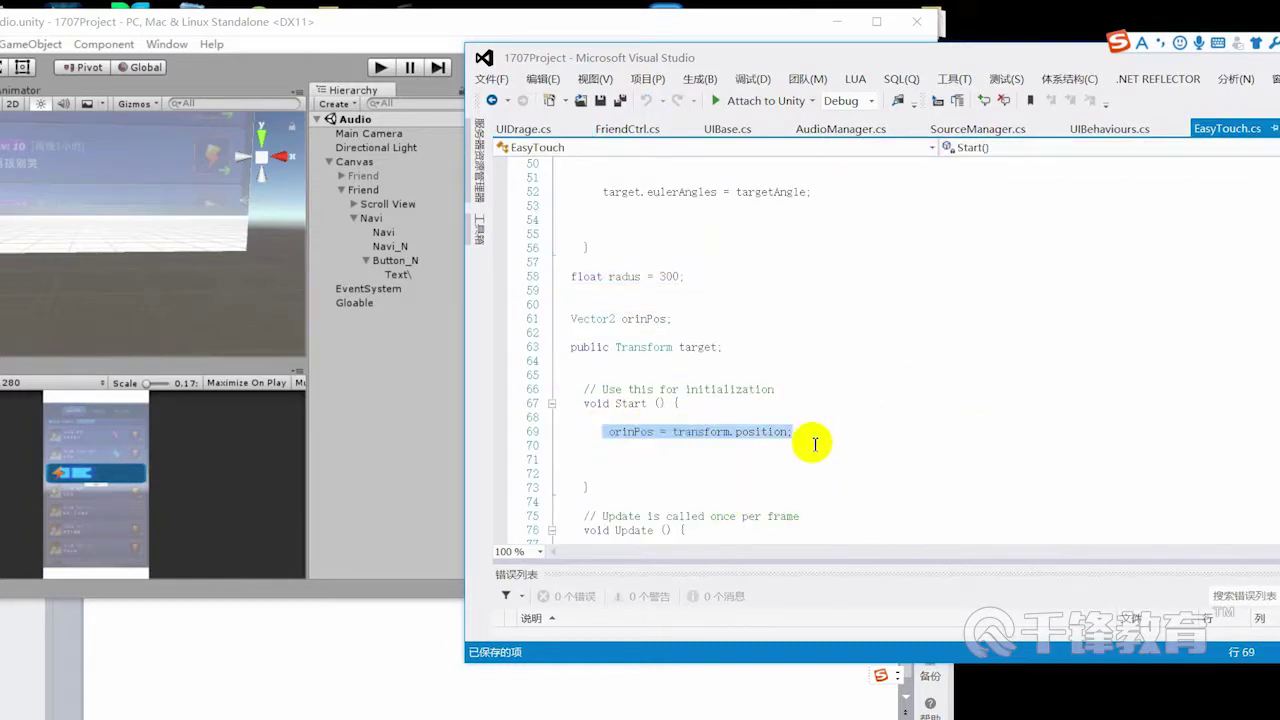
scroll(706, 320, up, 1)
scroll(714, 320, up, 4)
scroll(660, 280, up, 5)
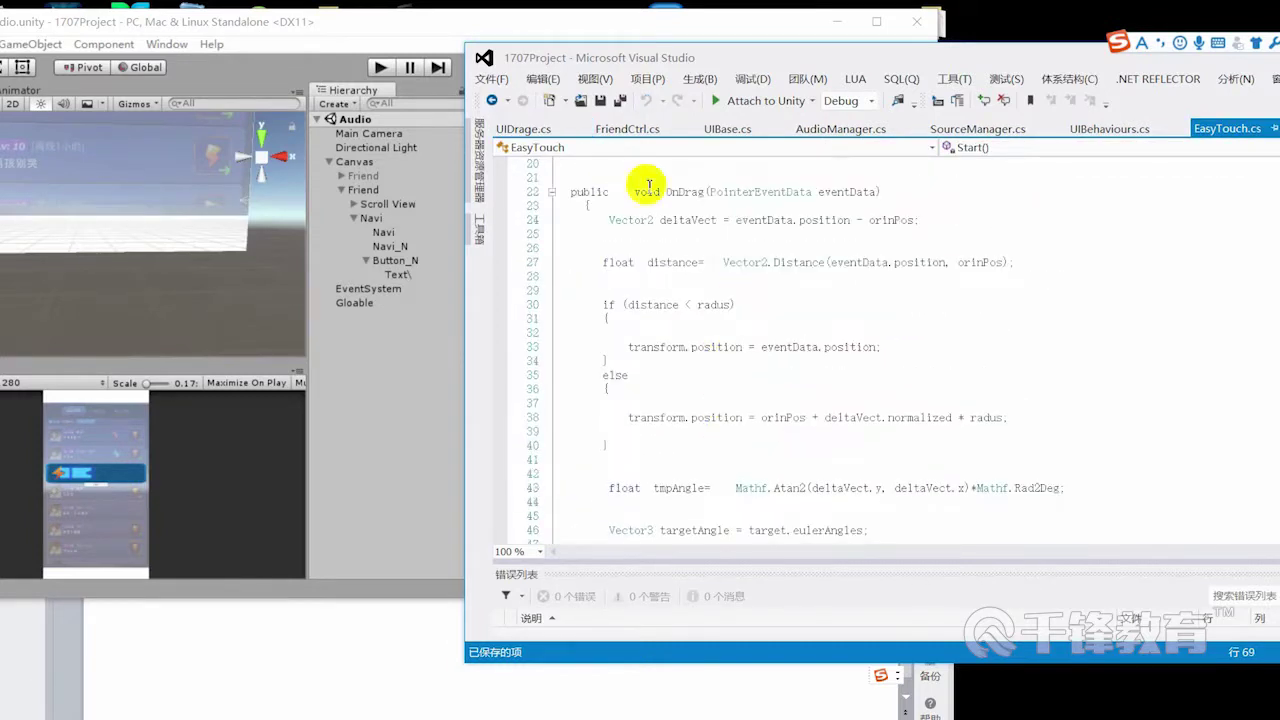
click(537, 133)
scroll(726, 260, up, 2)
click(720, 187)
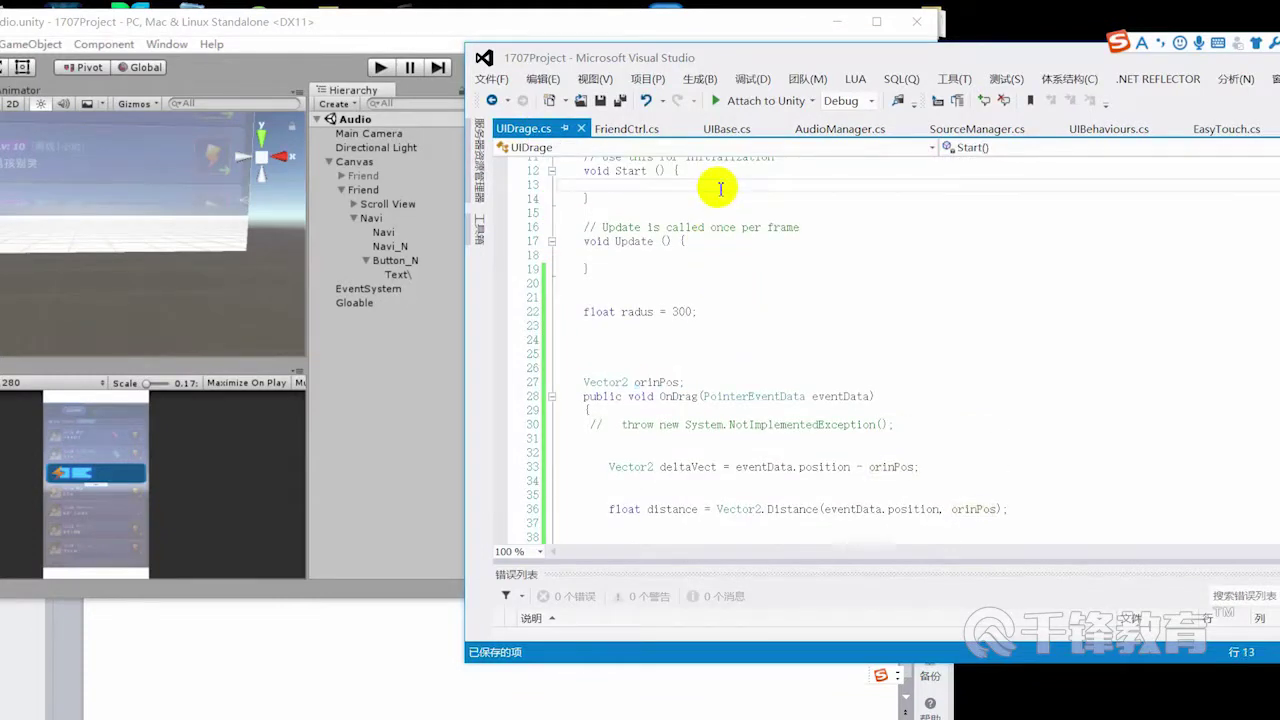
key(ctrl+v)
ctrl+scroll(812, 319, up, 2)
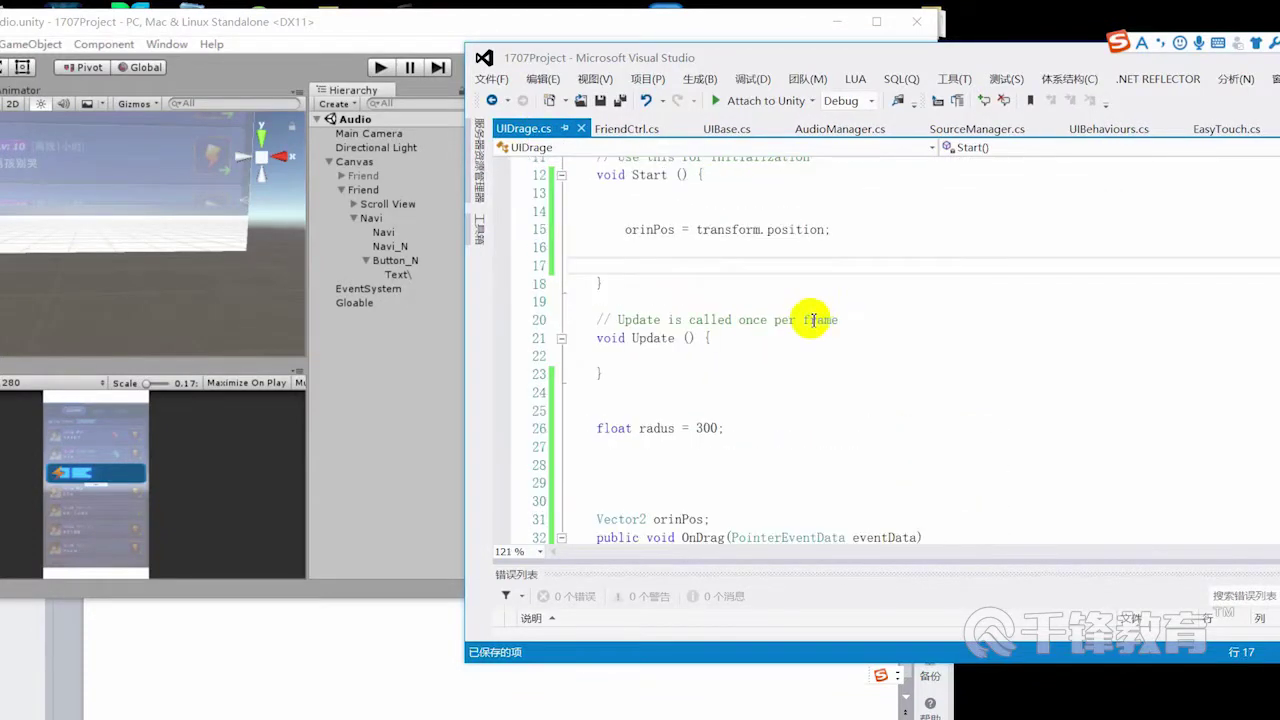
scroll(812, 319, up, 1)
ctrl+scroll(850, 360, up, 1)
scroll(853, 395, down, 2)
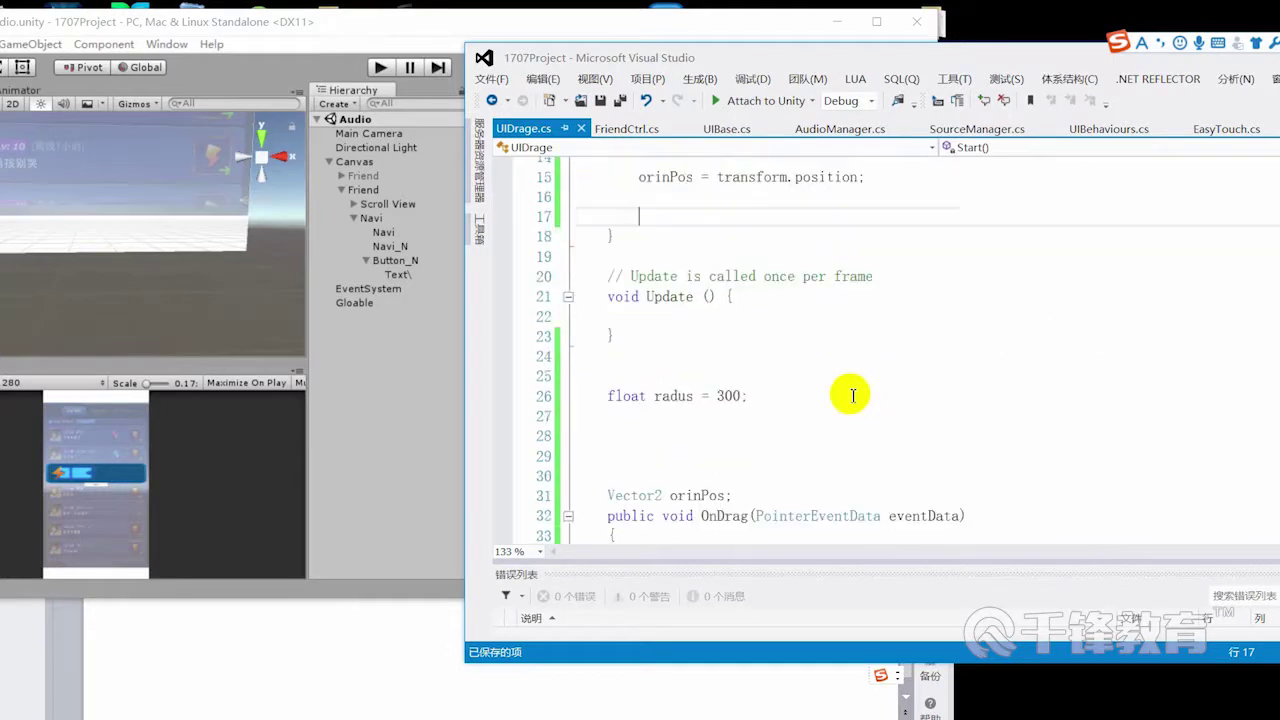
Step: Open the FriendCtrl.cs script
click(618, 128)
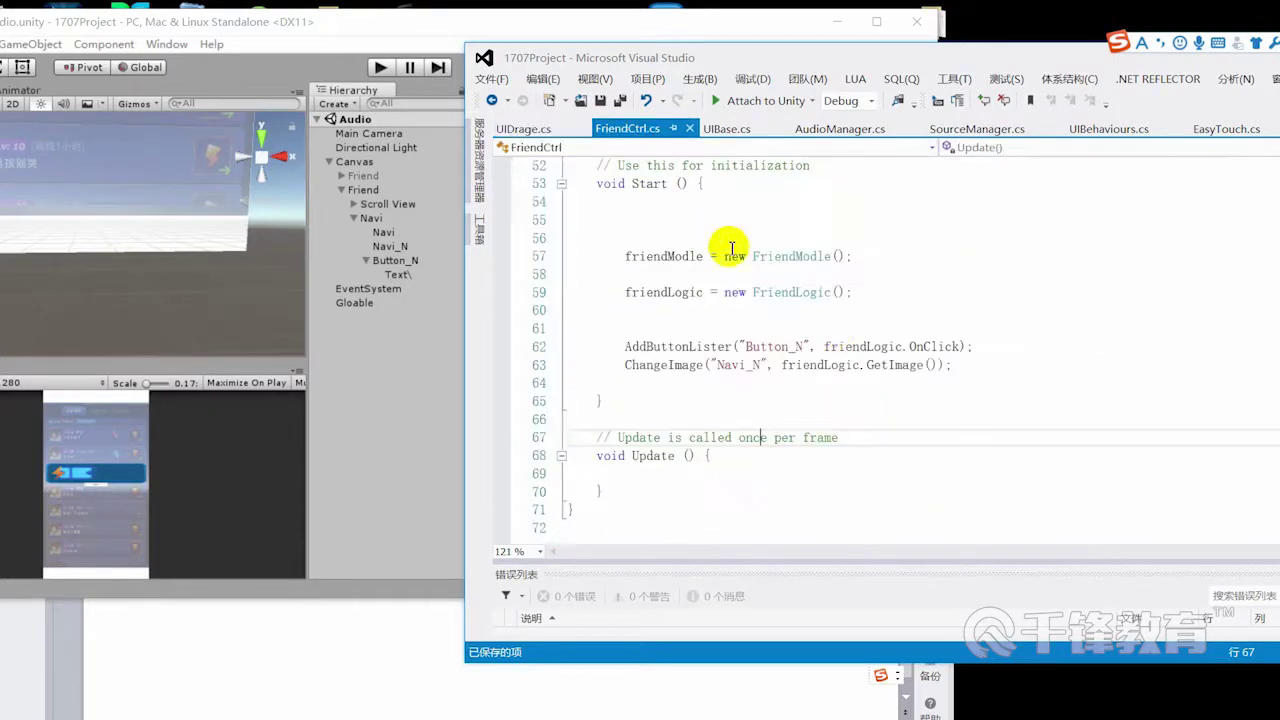
scroll(847, 388, down, 1)
click(459, 175)
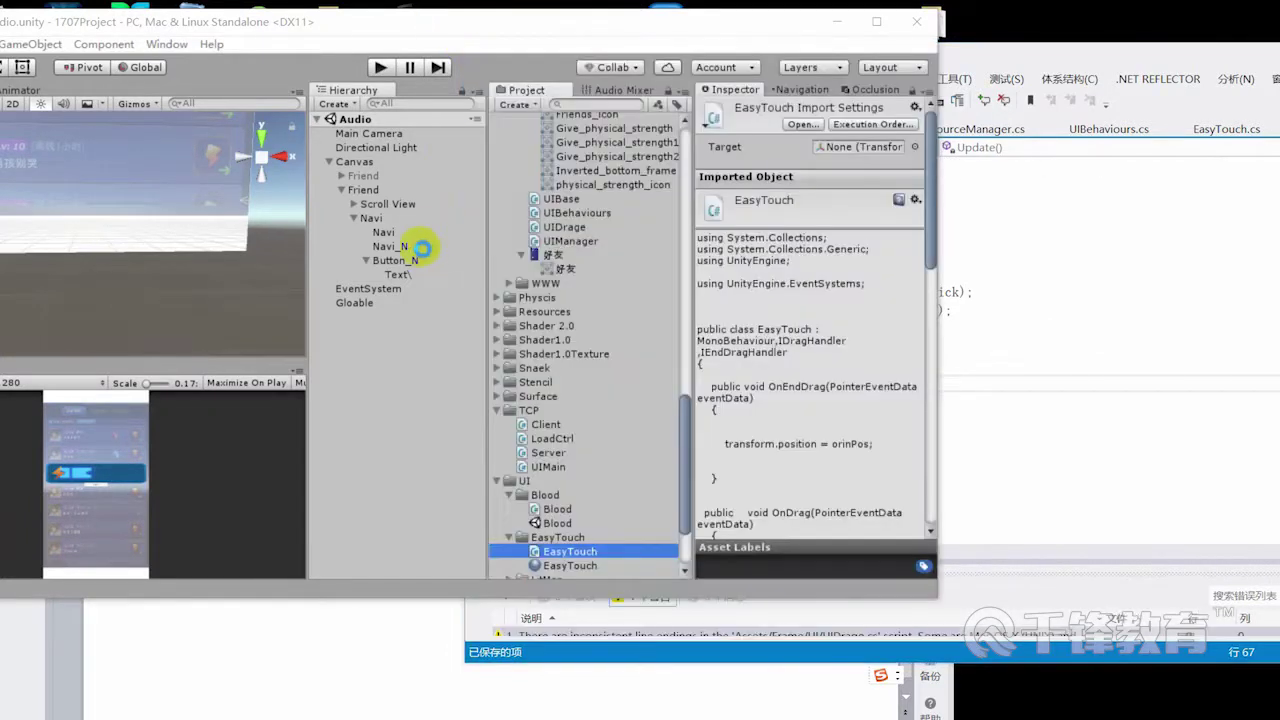
Step: Select and frame Navi_N and Button_N in the Scene view
click(420, 249)
double_click(418, 250)
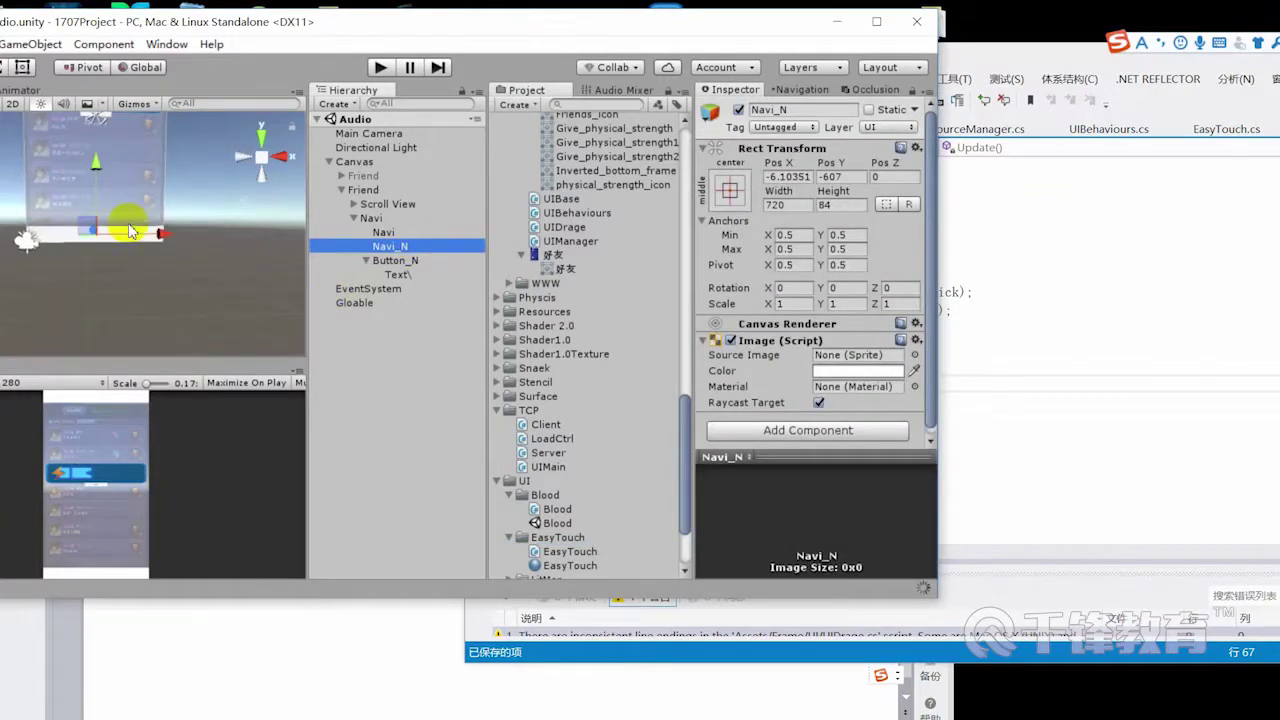
double_click(400, 260)
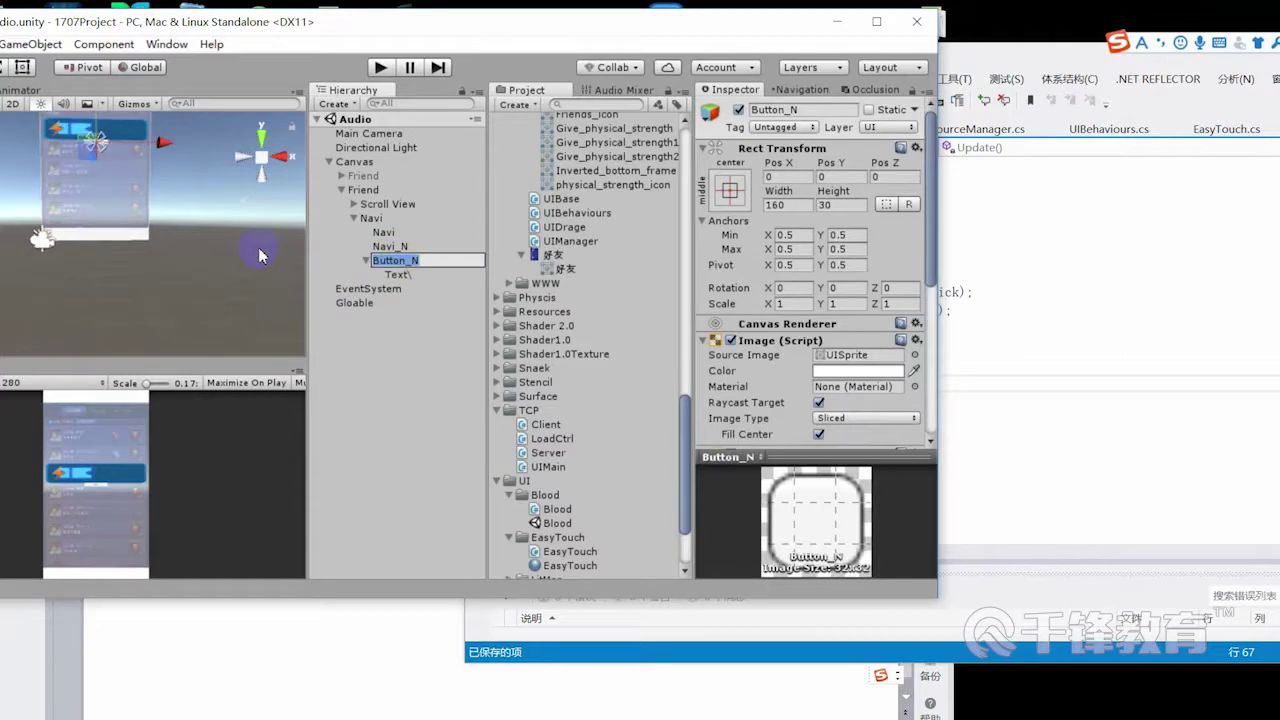
Step: Create a UI > Image child of Navi in the Hierarchy and name it DragImage_N
click(412, 217)
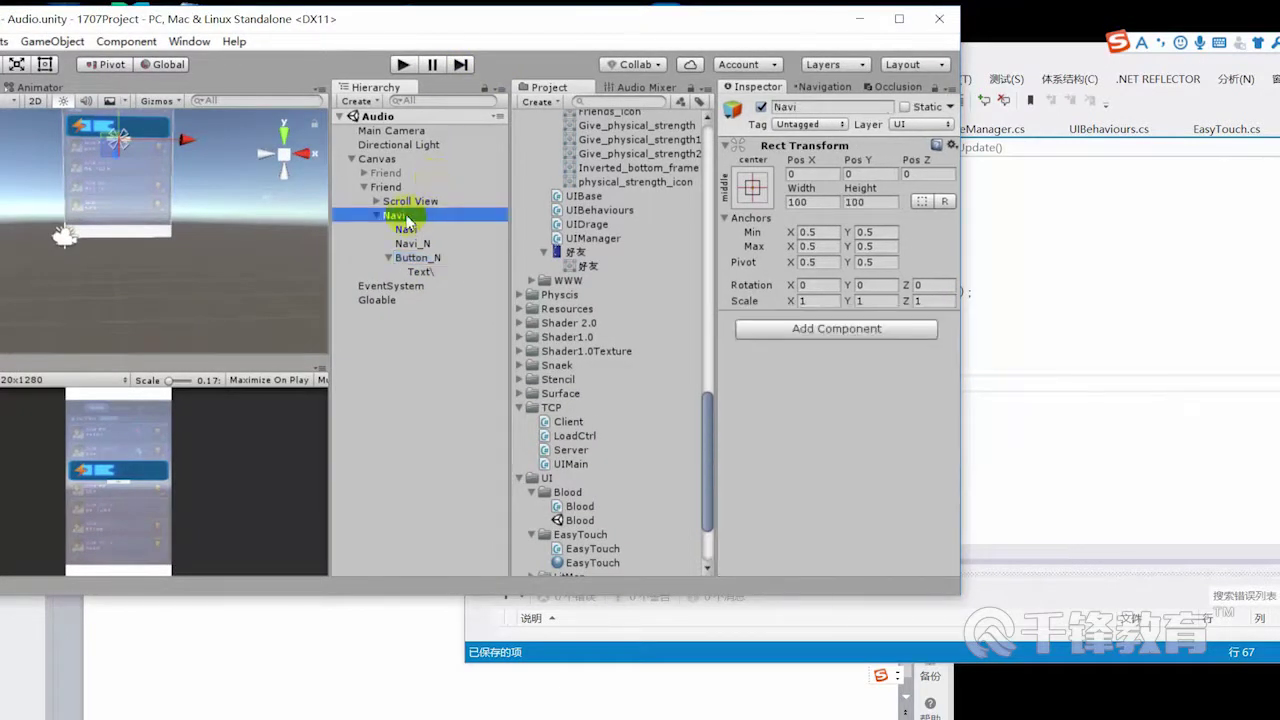
right_click(410, 216)
mouse_move(512, 391)
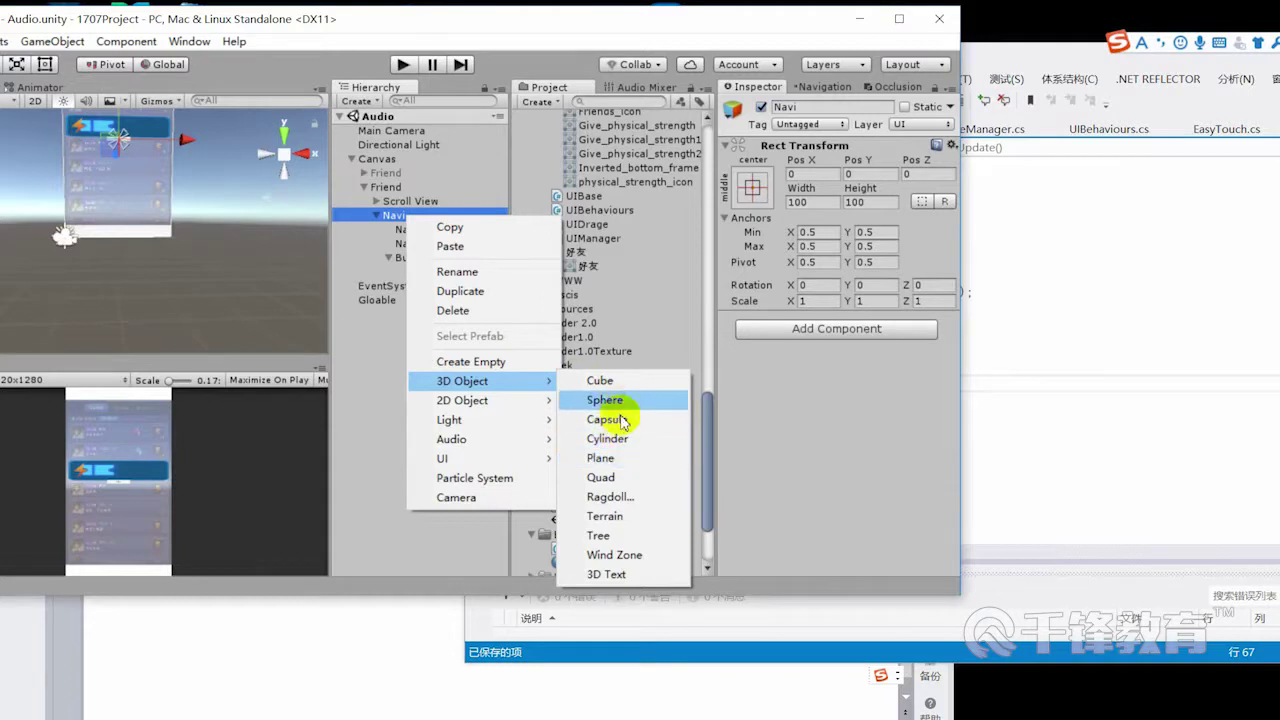
mouse_move(491, 424)
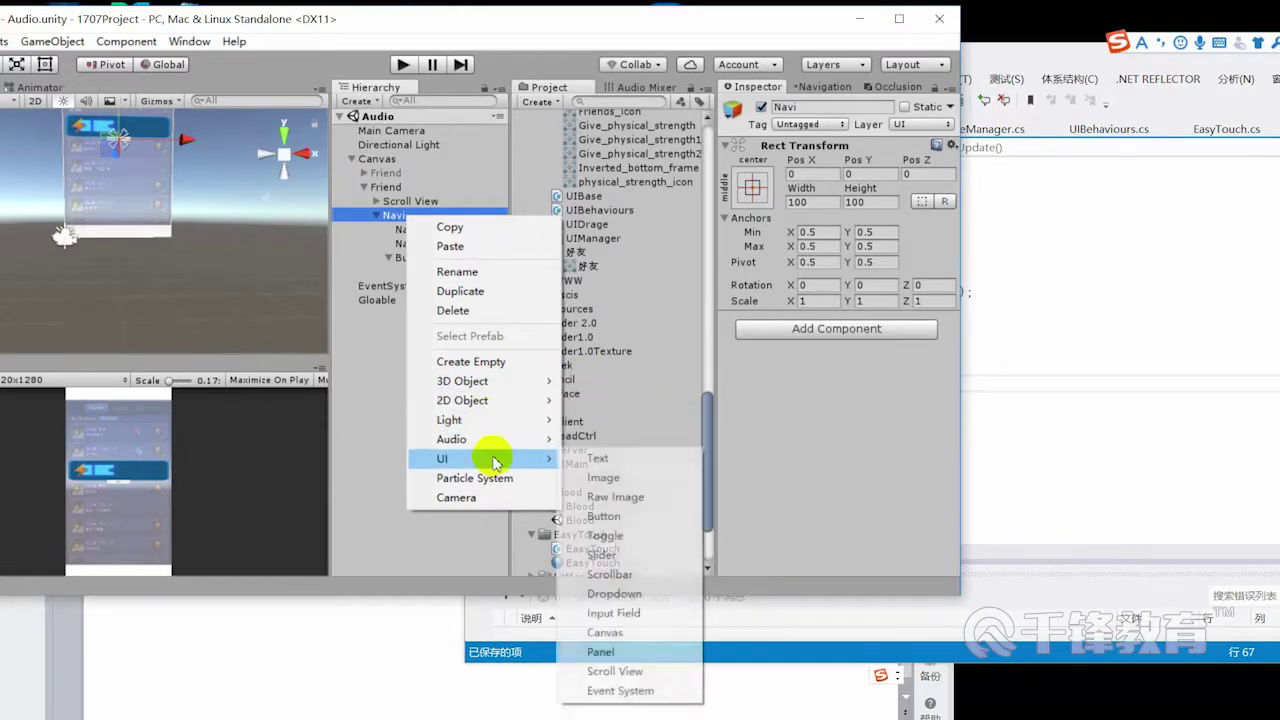
click(640, 399)
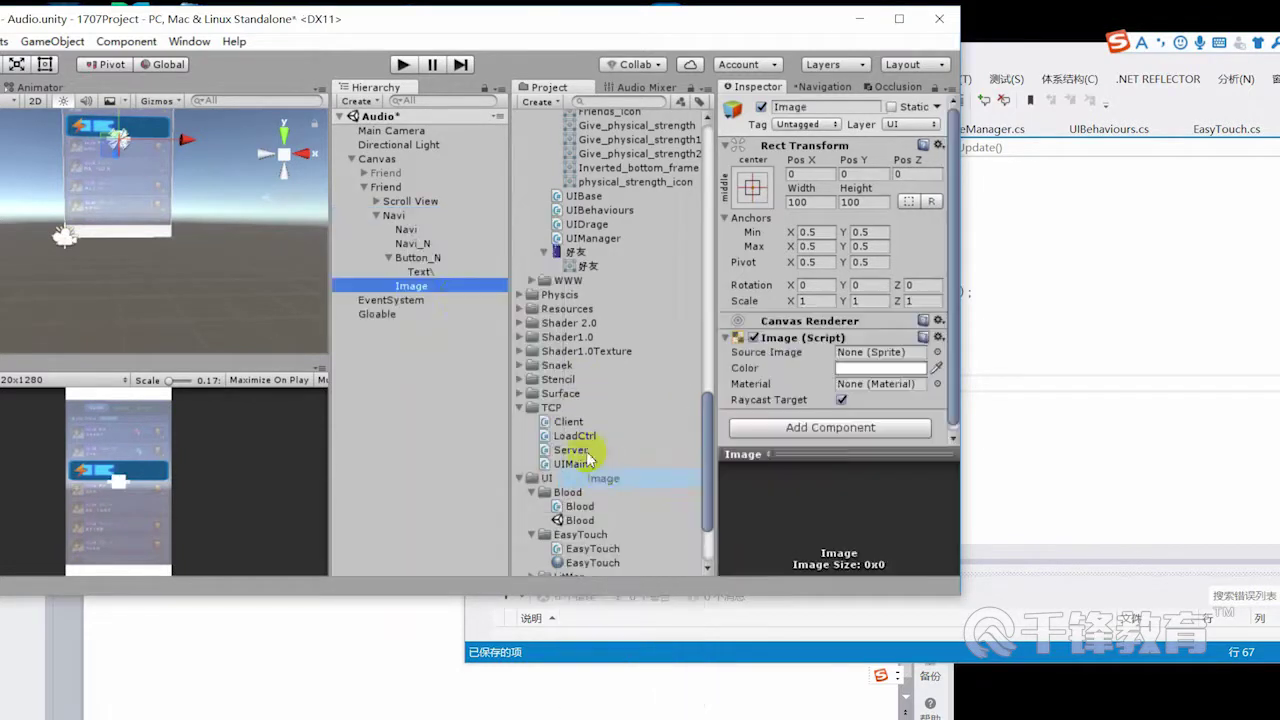
click(420, 288)
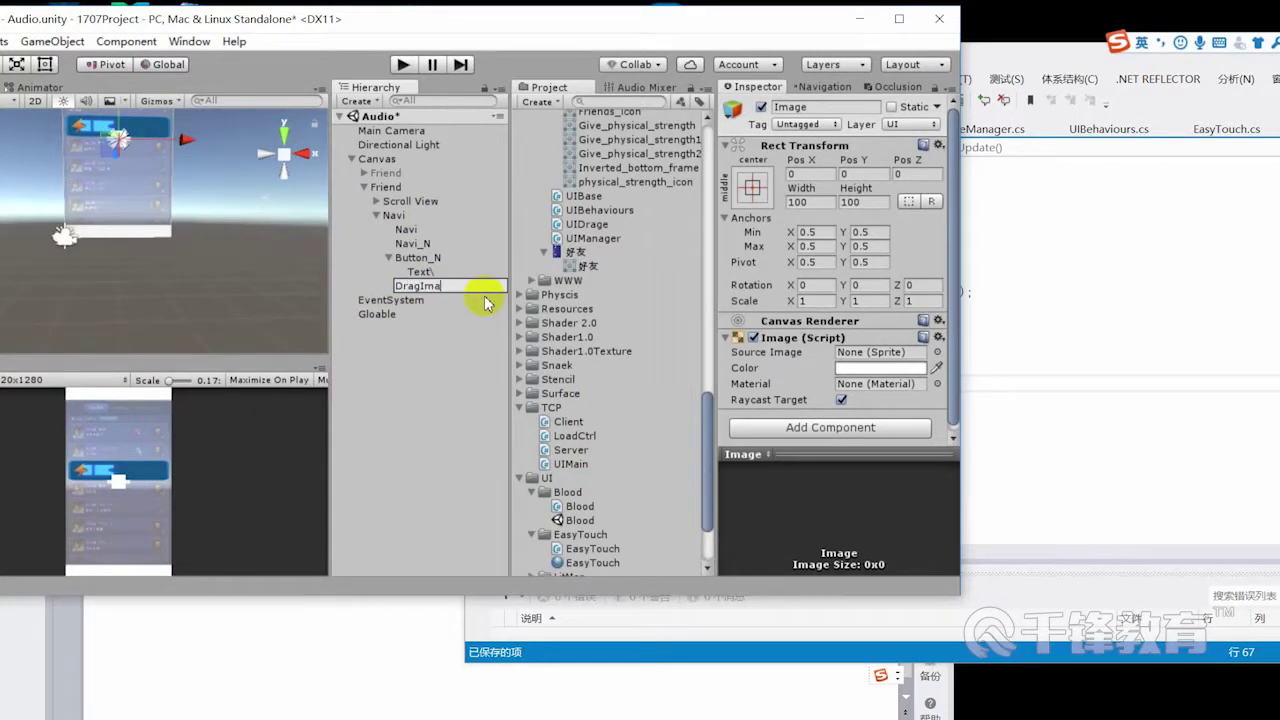
key(Return)
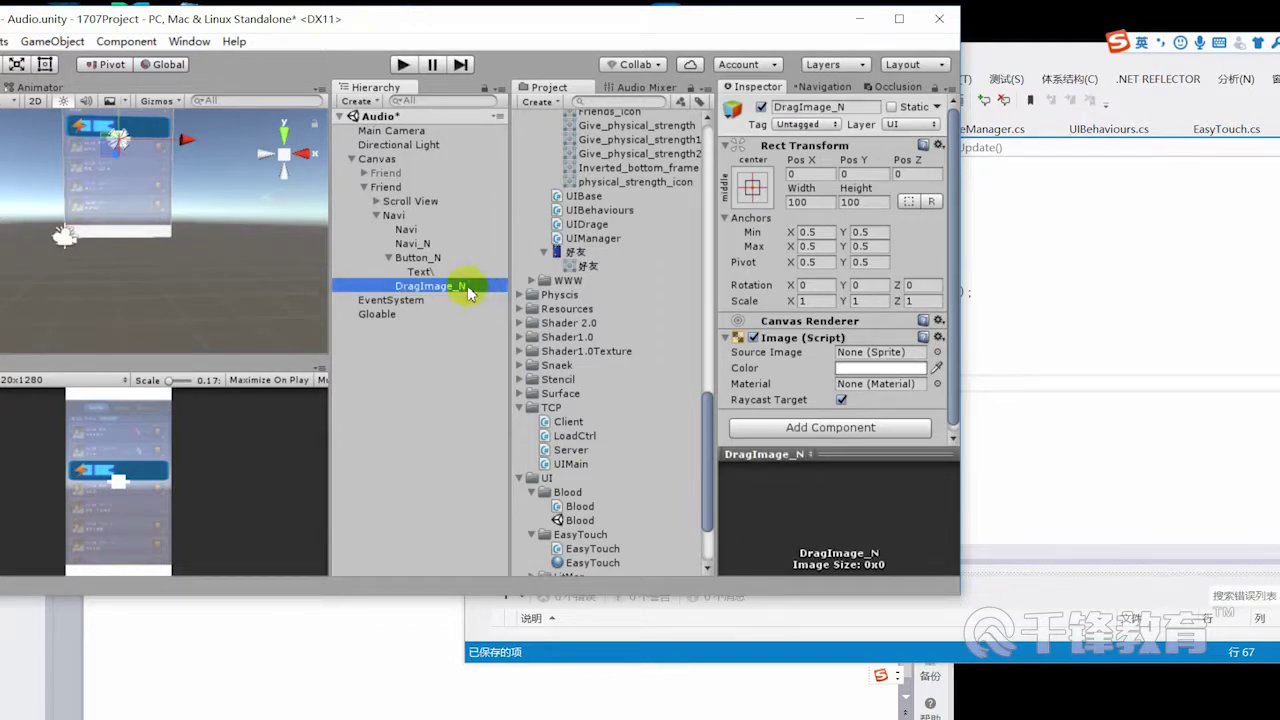
click(1167, 352)
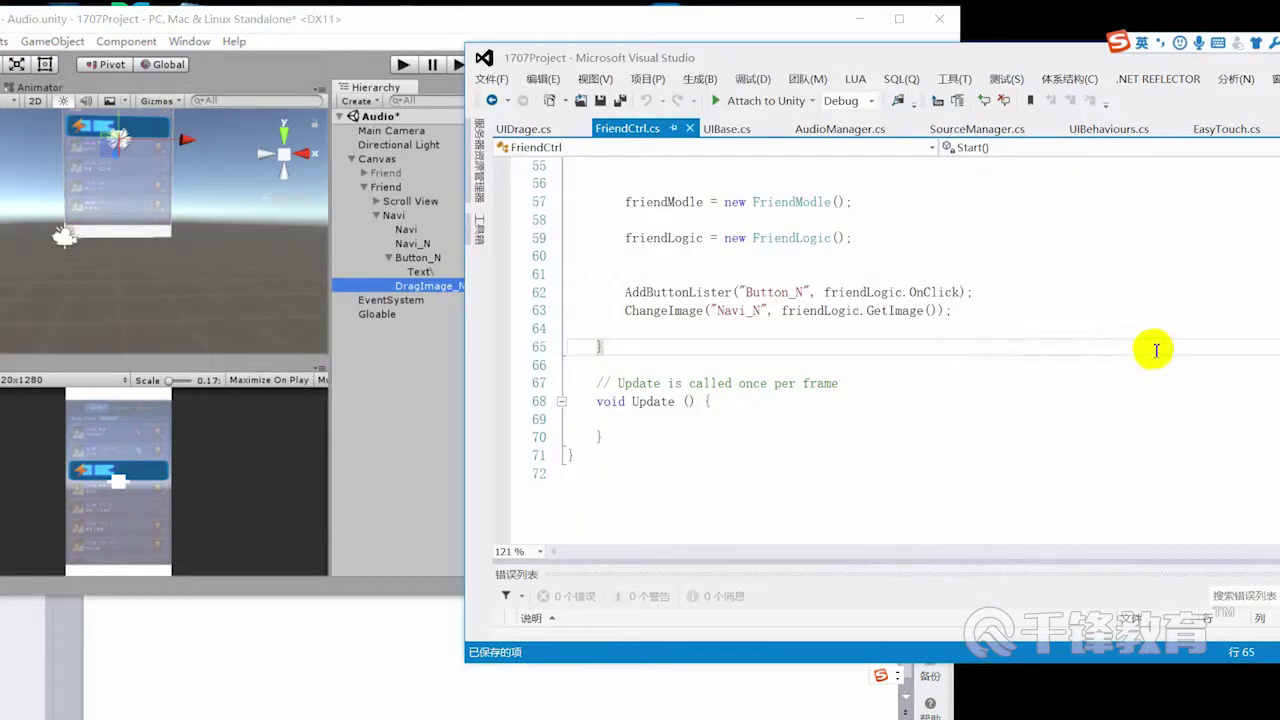
Step: Place the caret at line 63 of FriendCtrl.cs and reposition the Visual Studio window
scroll(971, 331, up, 1)
click(980, 366)
drag(980, 366, 749, 370)
click(973, 372)
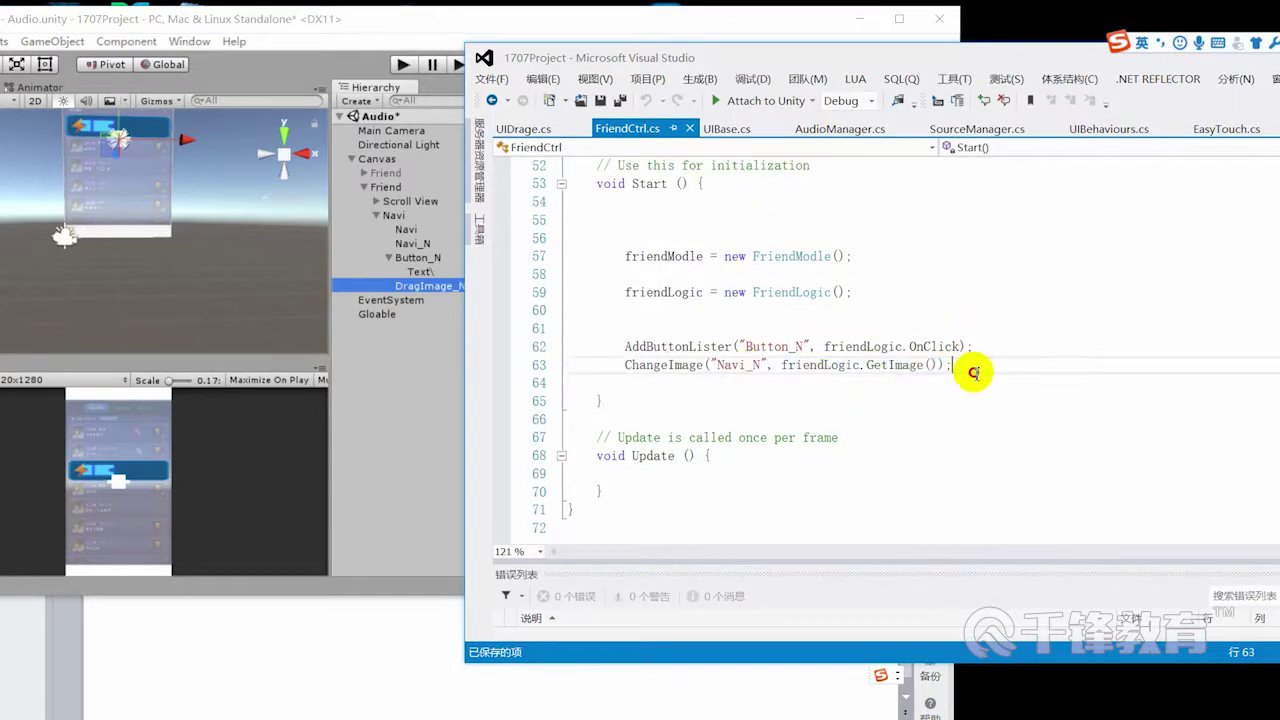
drag(785, 57, 872, 63)
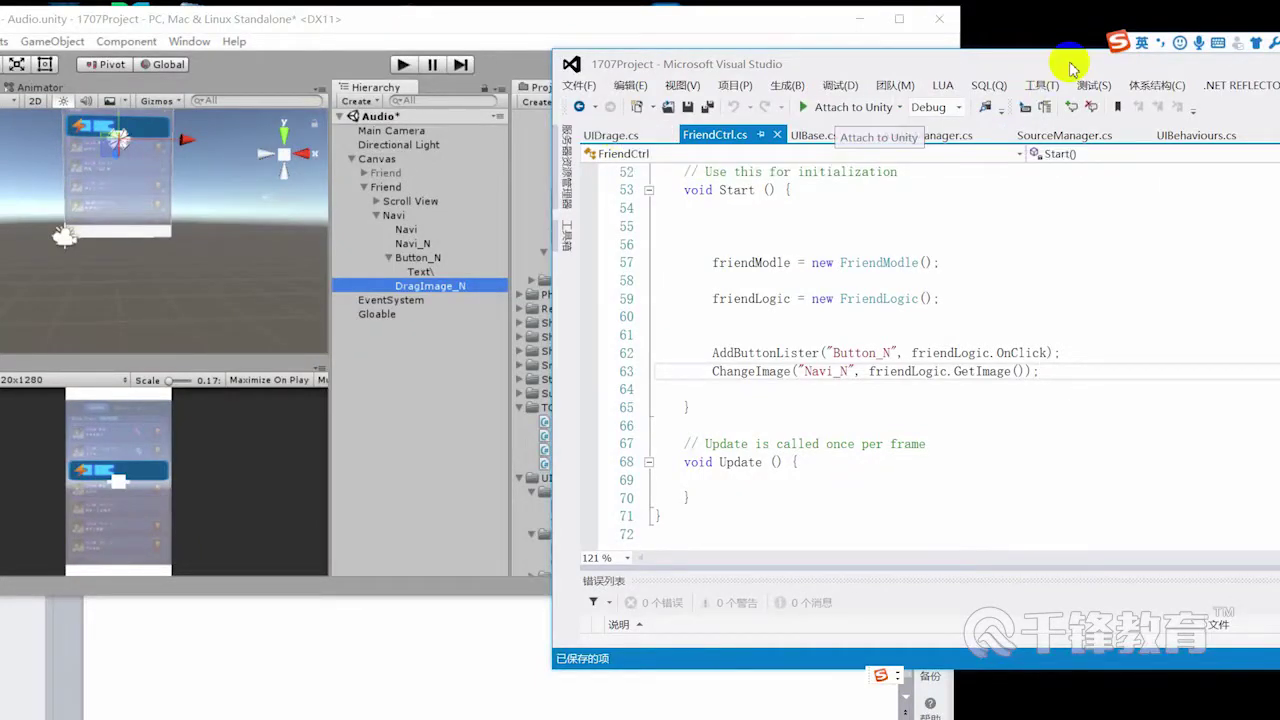
drag(1069, 61, 1008, 55)
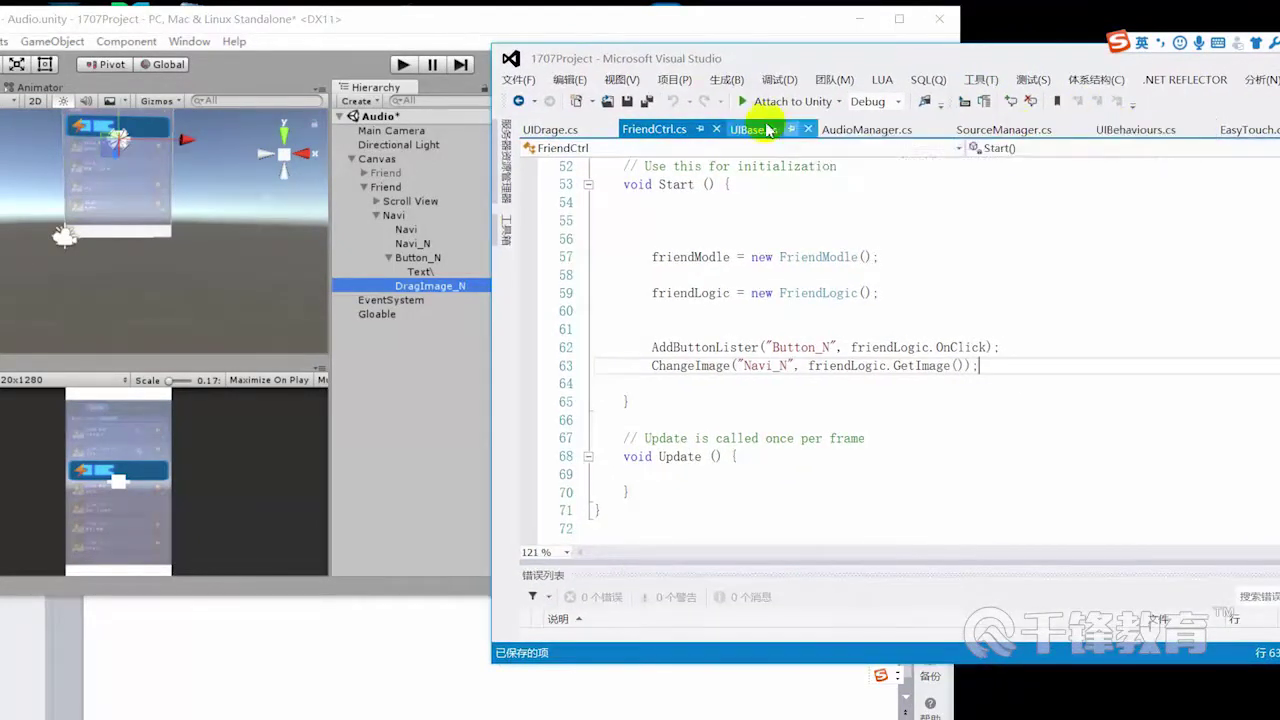
Step: In UIBase.cs, write an empty void AddComponet method after line 105
click(757, 129)
scroll(751, 429, down, 3)
scroll(703, 418, down, 2)
click(703, 415)
key(Return)
key(Return)
key(Return)
scroll(720, 438, up, 1)
key(Return)
text(void  AddCom)
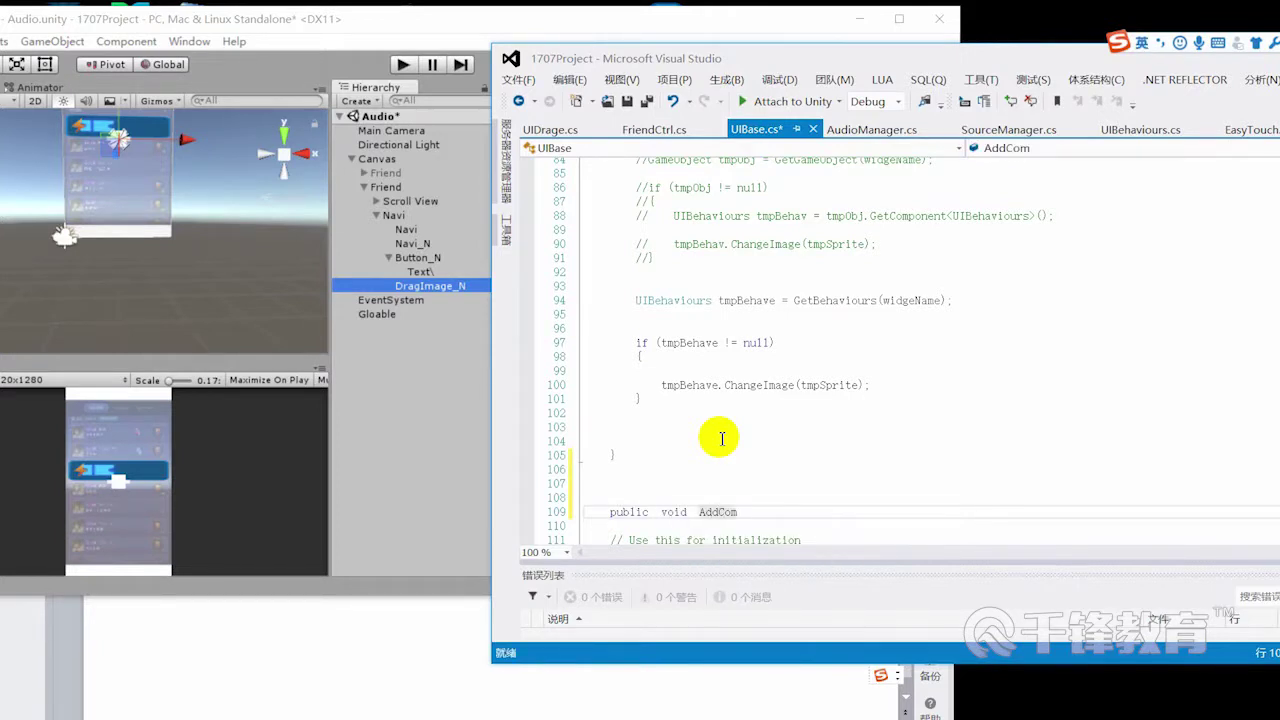
key(Return)
key(Return)
key(Return)
key(ctrl+s)
Step: Give AddComponet the parameters string widgeName and Types myComponet, then save UIBase.cs
scroll(730, 432, down, 2)
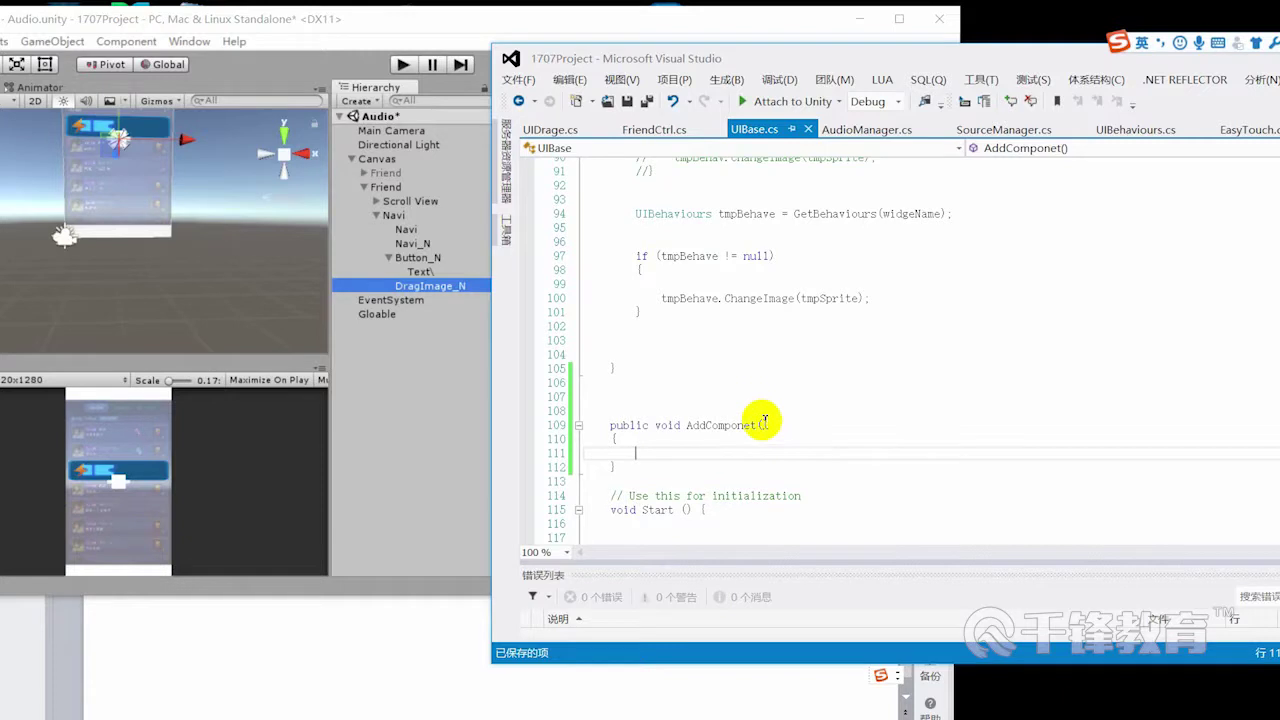
click(763, 424)
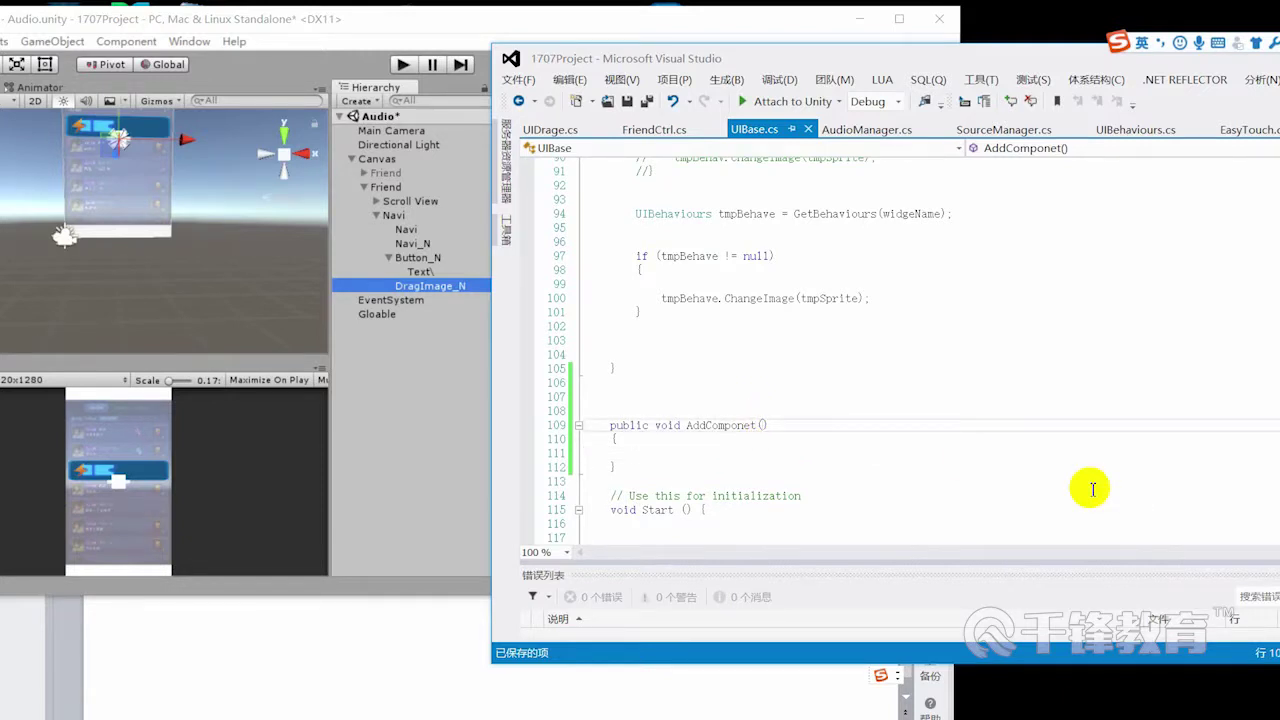
text(te)
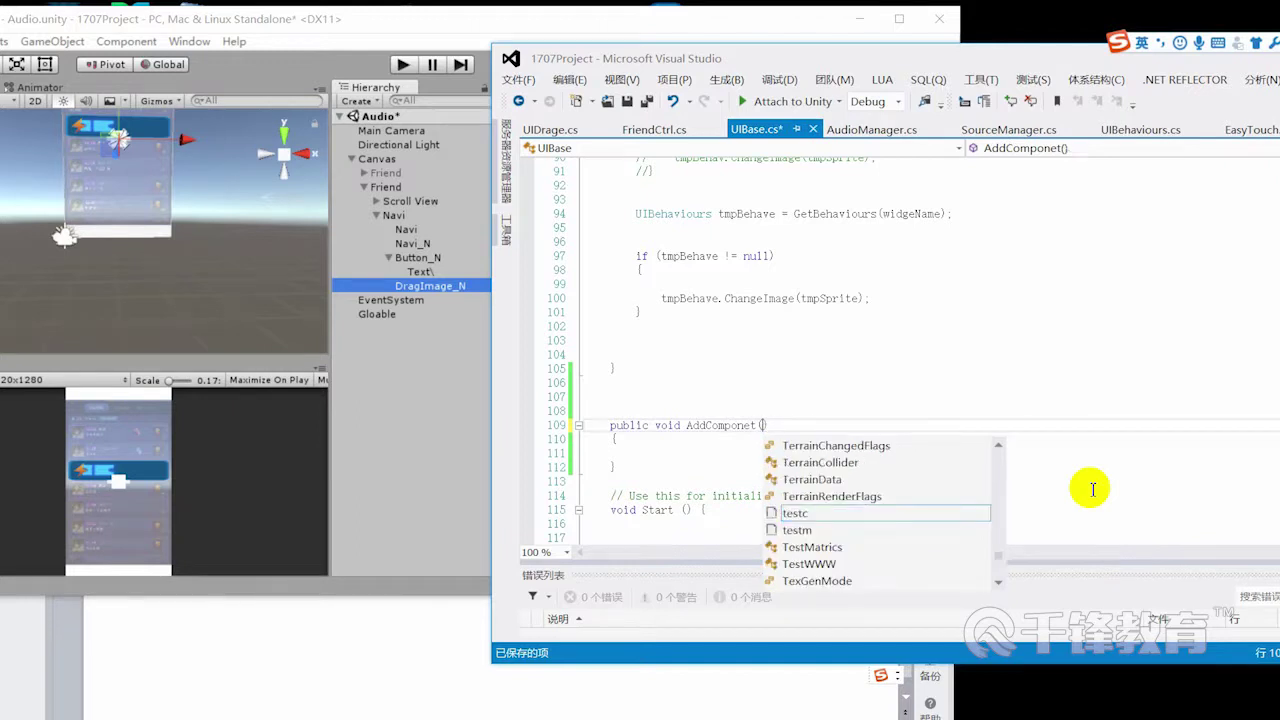
text(TYp)
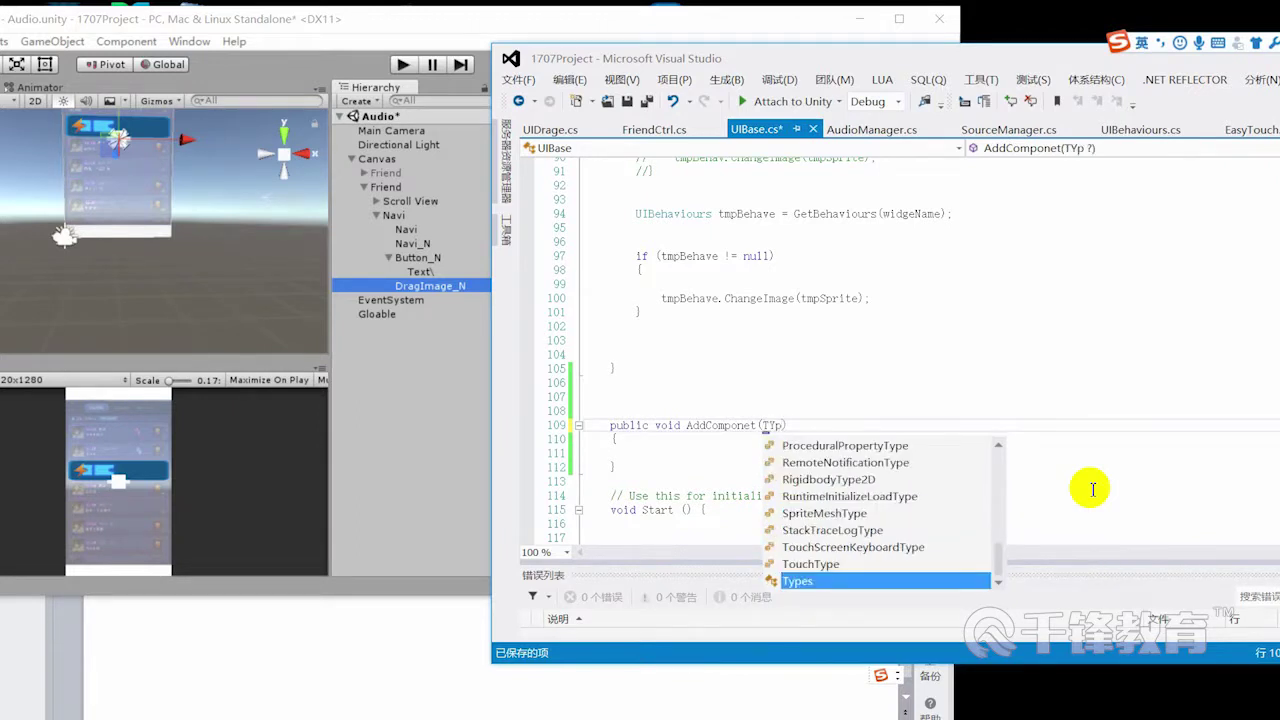
key(Return)
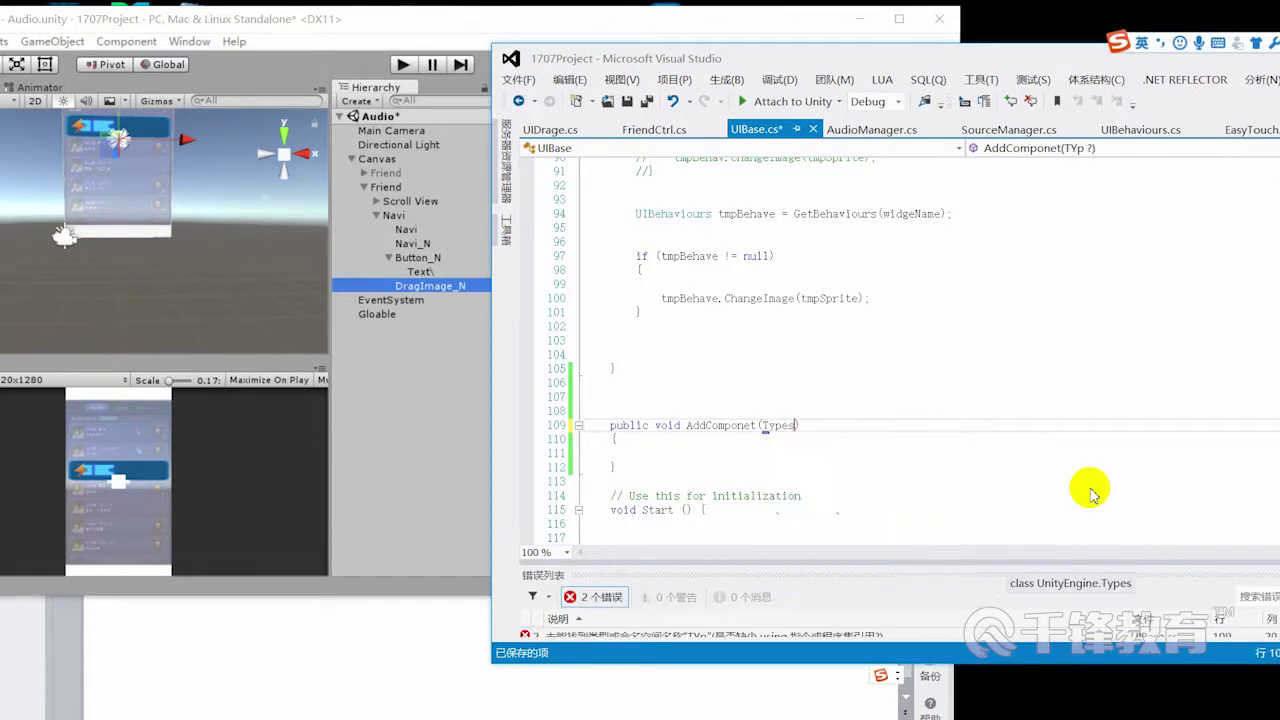
scroll(1092, 493, down, 1)
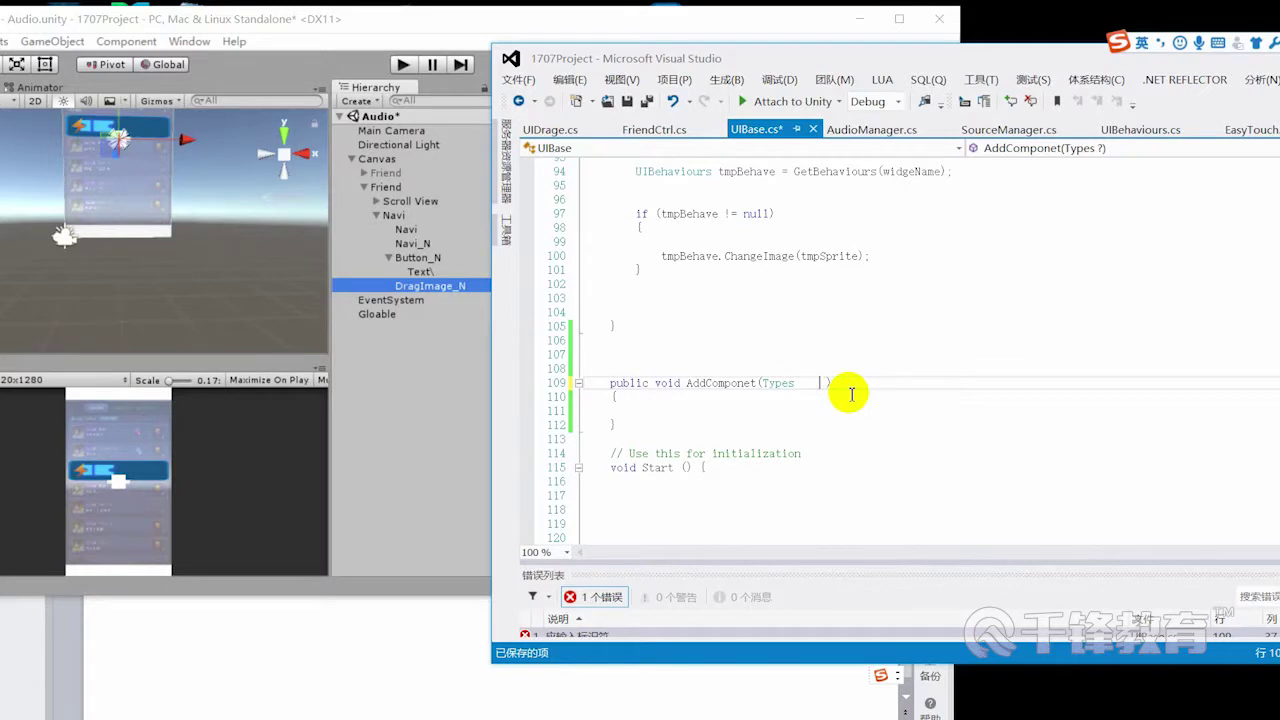
text(comyComponet)
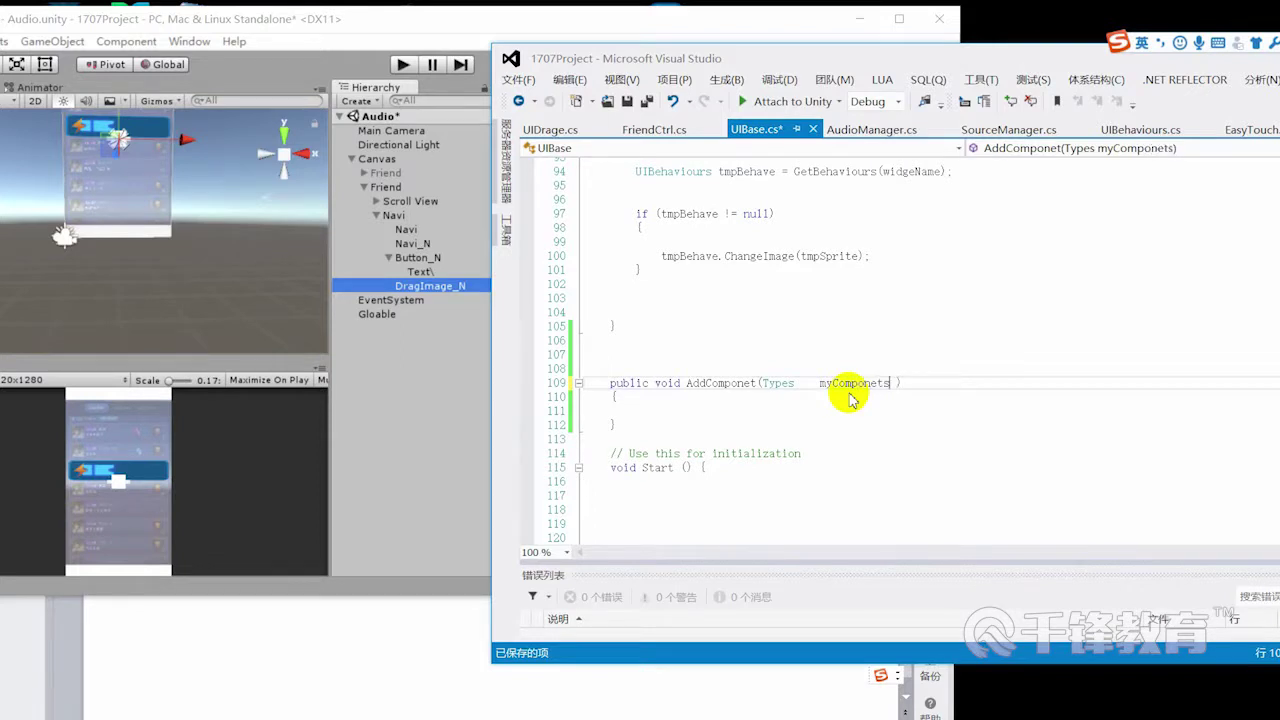
key(ctrl+s)
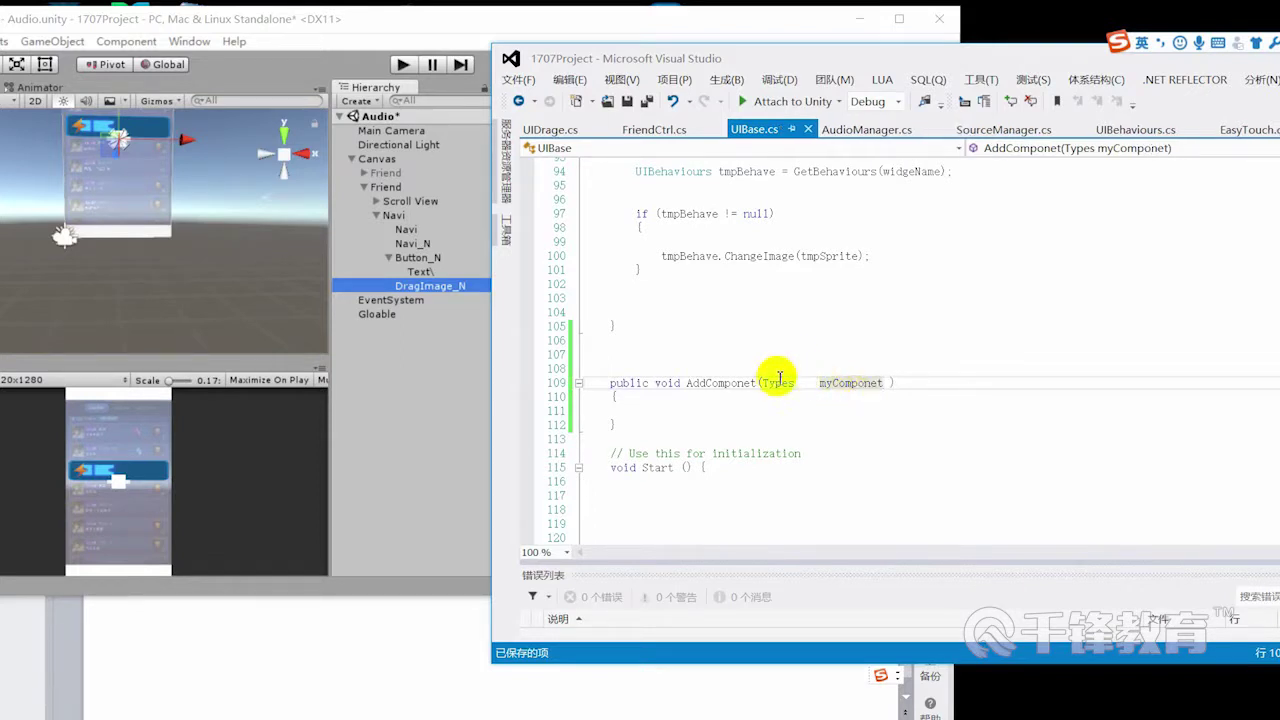
text(,)
text(string)
text(eg)
text(N)
key(ctrl+s)
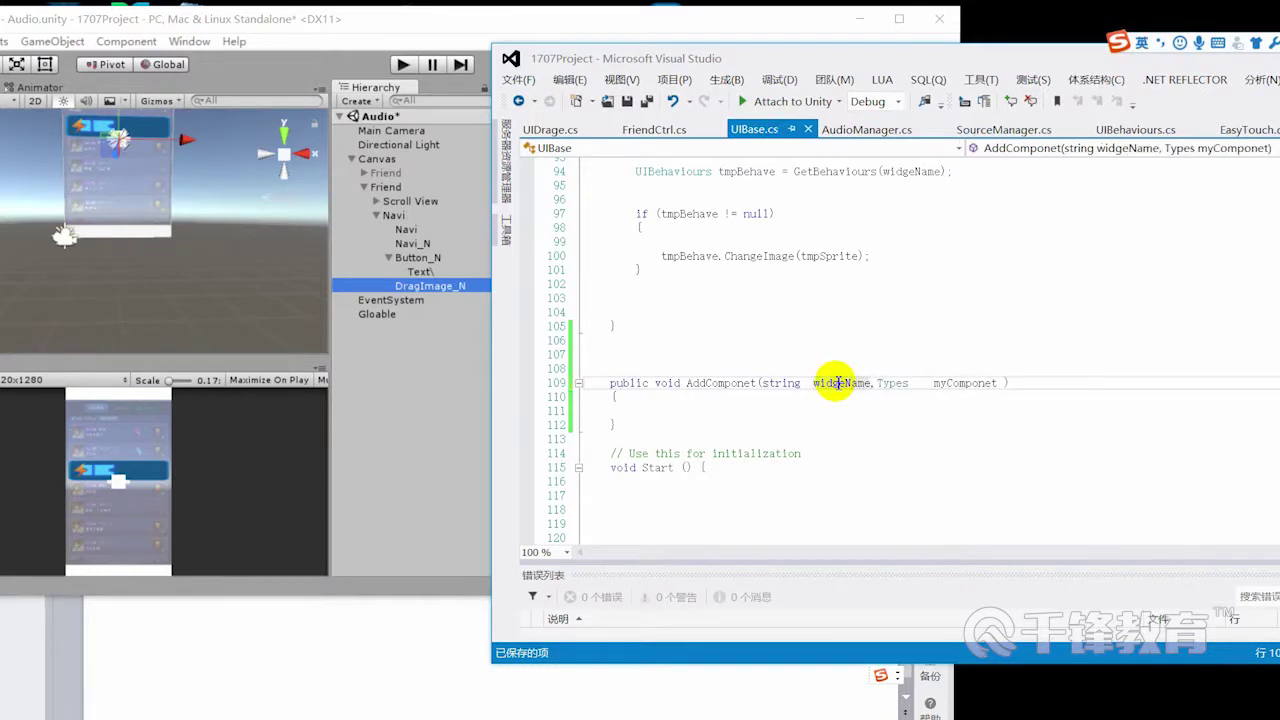
Step: Copy the GetBehaviours lookup and null-check block (lines 94–101) into the AddComponet body
ctrl+scroll(836, 380, up, 1)
ctrl+scroll(870, 377, up, 1)
ctrl+scroll(905, 370, up, 1)
ctrl+scroll(916, 355, up, 1)
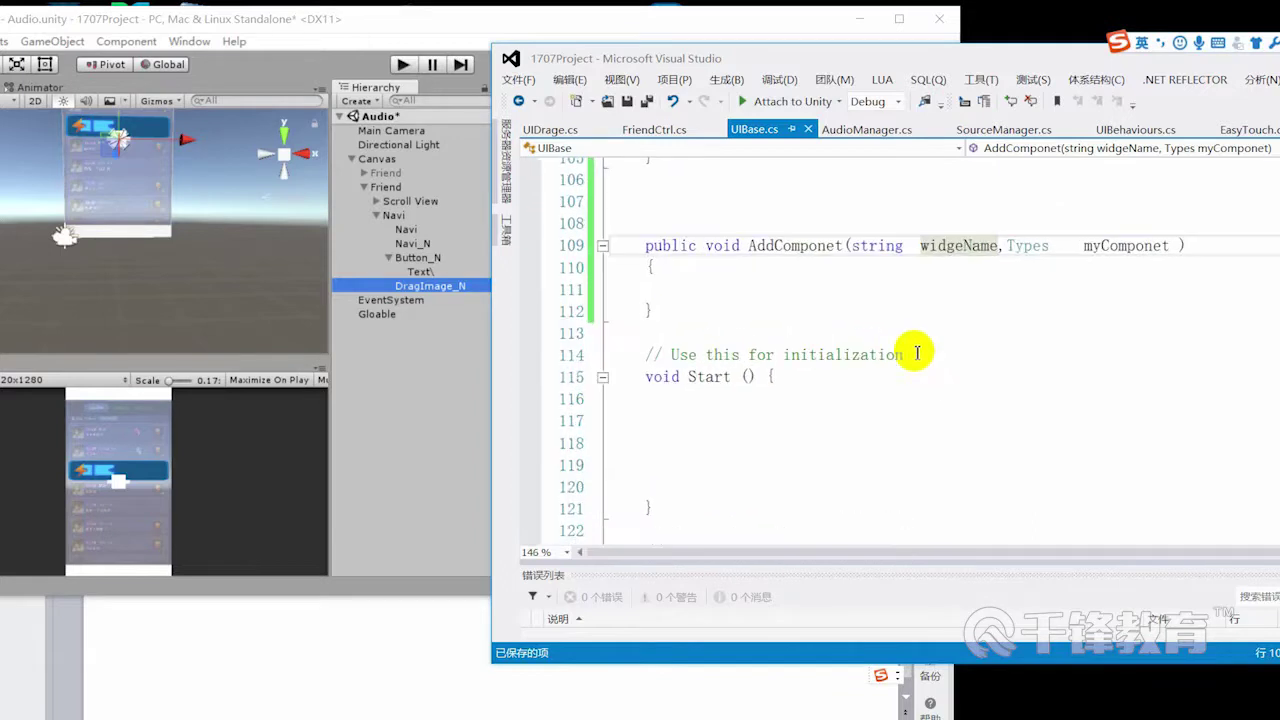
scroll(916, 352, up, 2)
scroll(928, 329, up, 1)
scroll(928, 320, up, 1)
scroll(820, 286, up, 1)
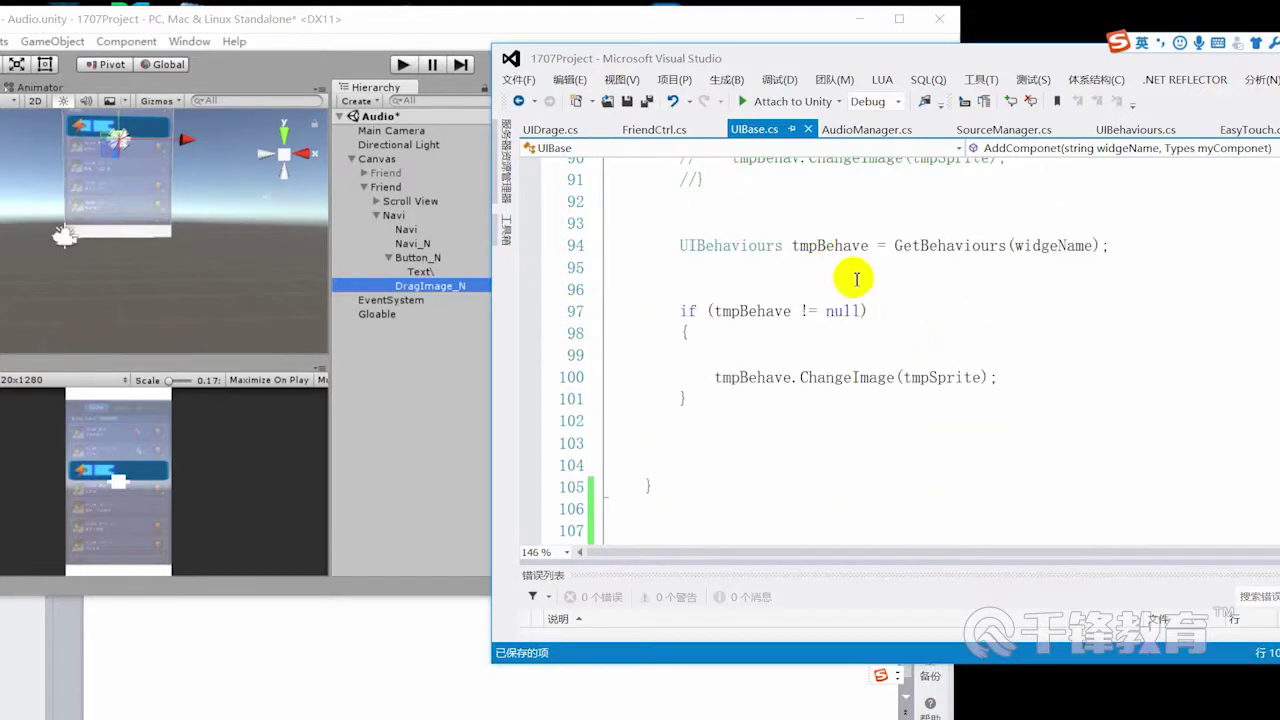
drag(695, 399, 594, 243)
key(ctrl+c)
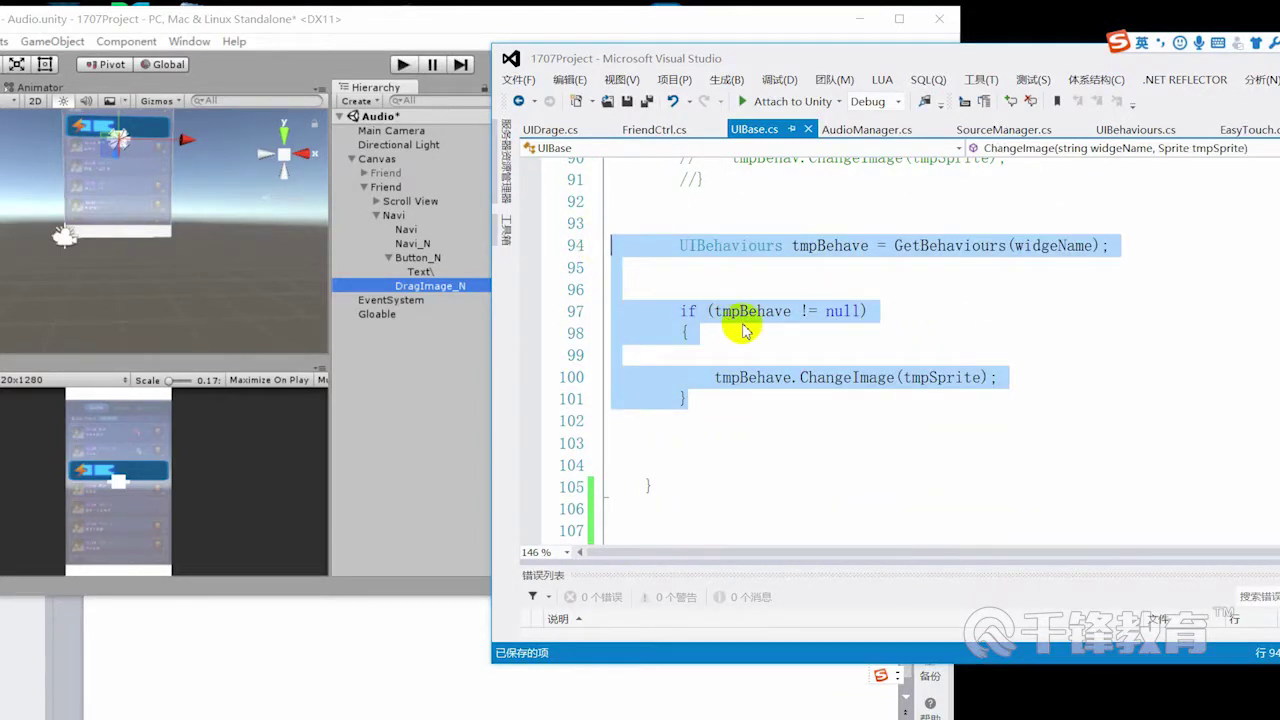
scroll(897, 471, down, 3)
scroll(771, 263, down, 3)
click(771, 222)
key(Return)
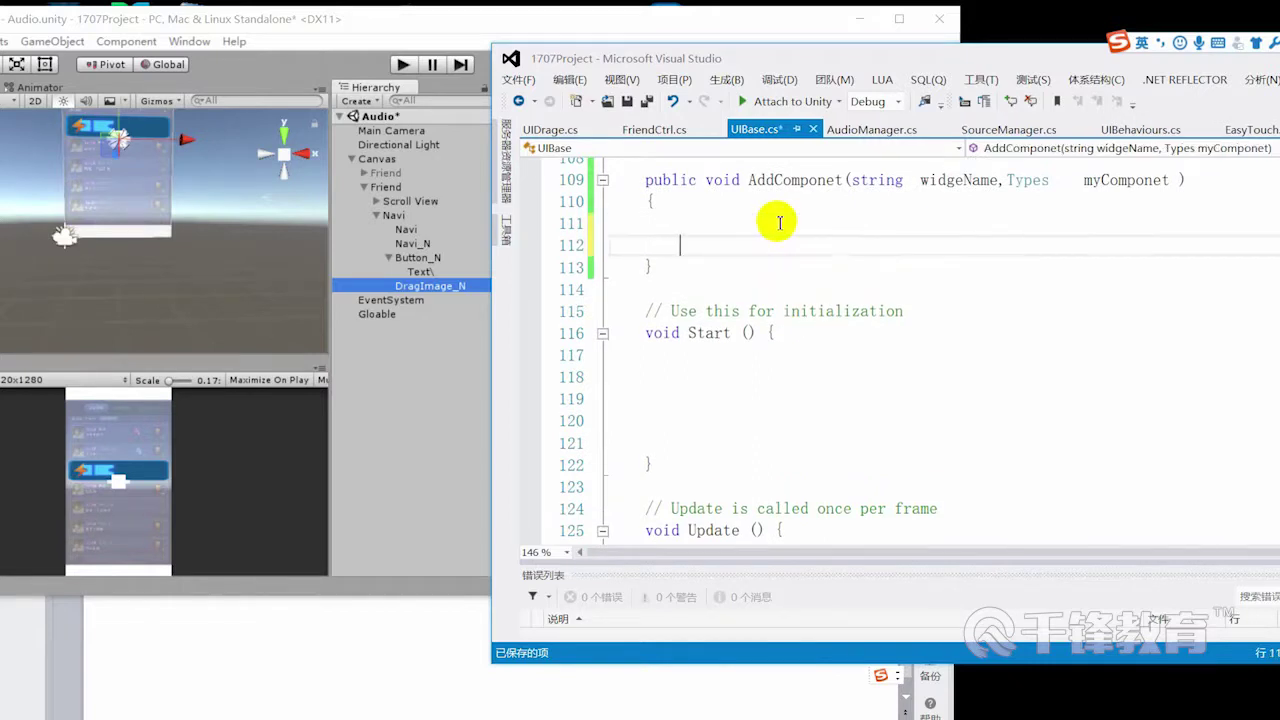
key(ctrl+v)
Step: Look over the pasted GetBehaviours and ChangeImage code, then bring up UIBehaviours.cs
double_click(926, 268)
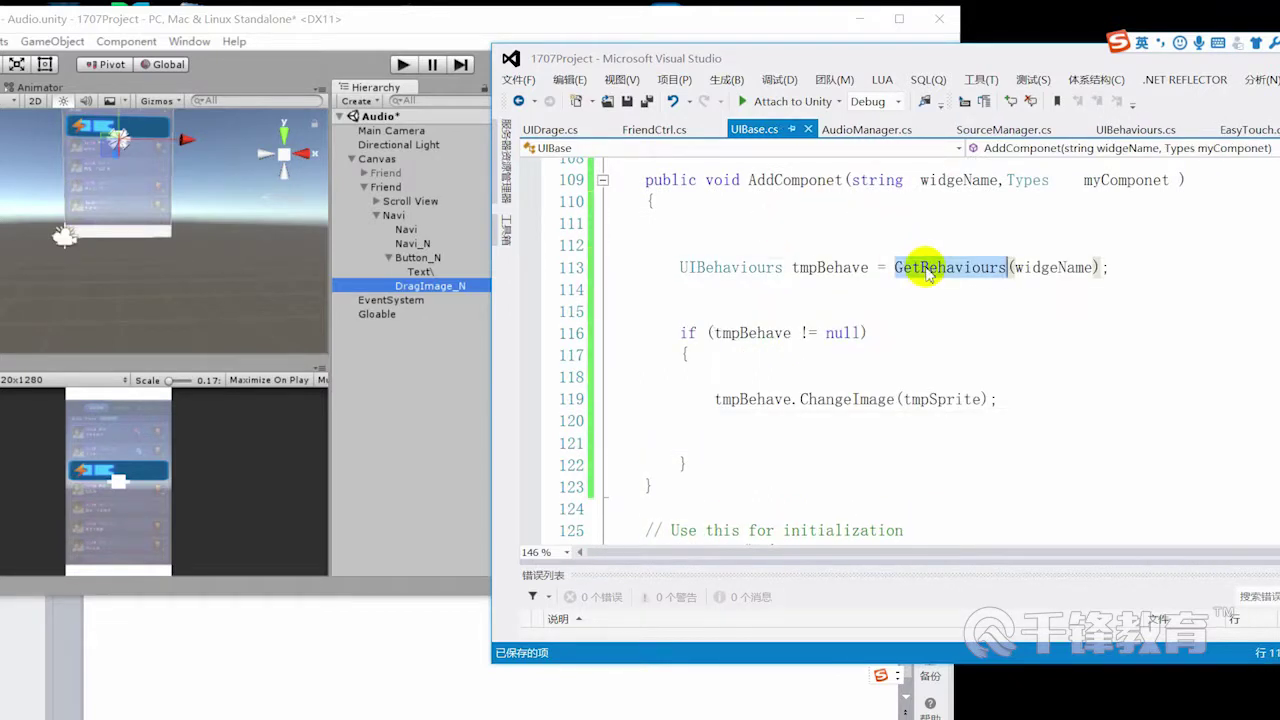
drag(921, 58, 801, 49)
click(848, 258)
double_click(848, 258)
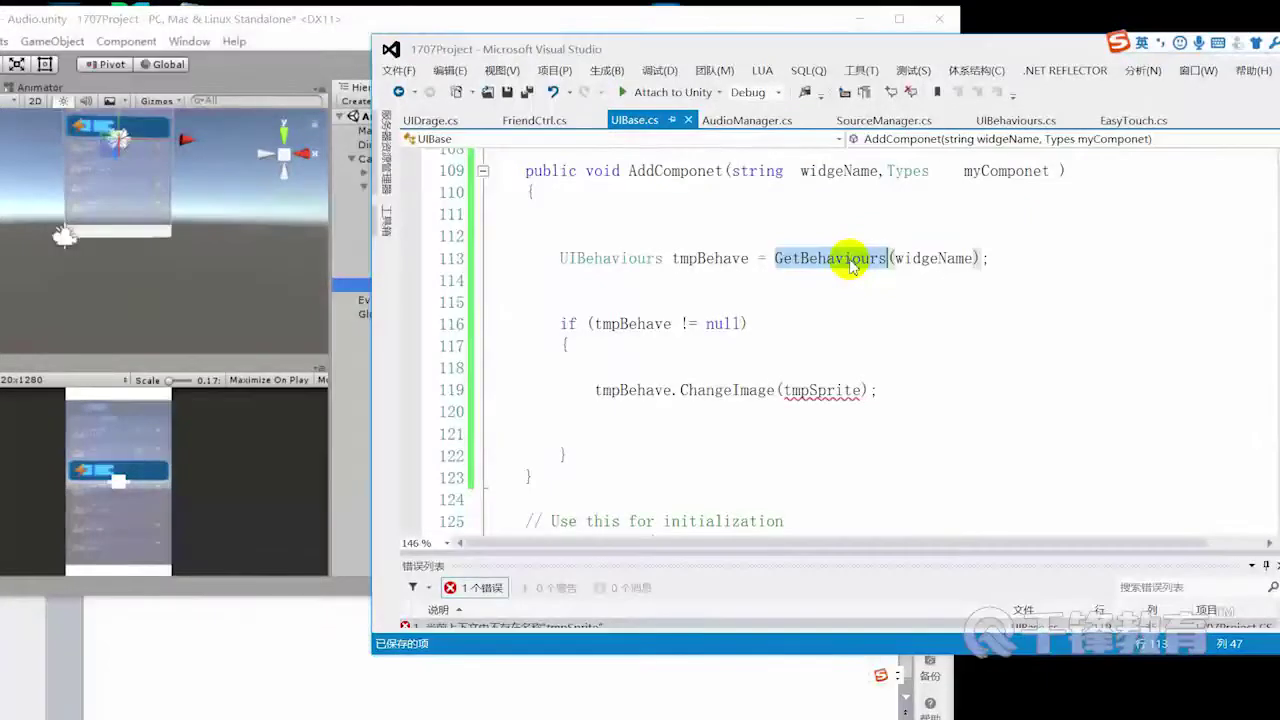
click(688, 390)
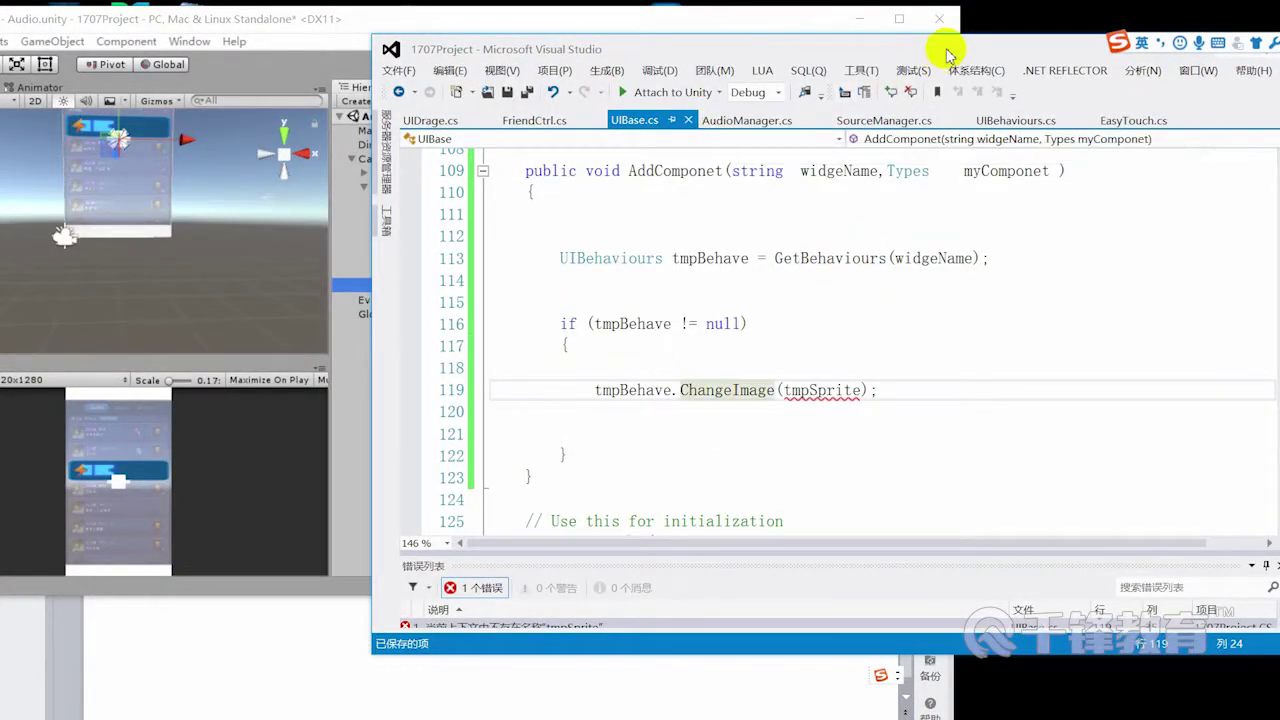
drag(943, 46, 805, 43)
click(896, 112)
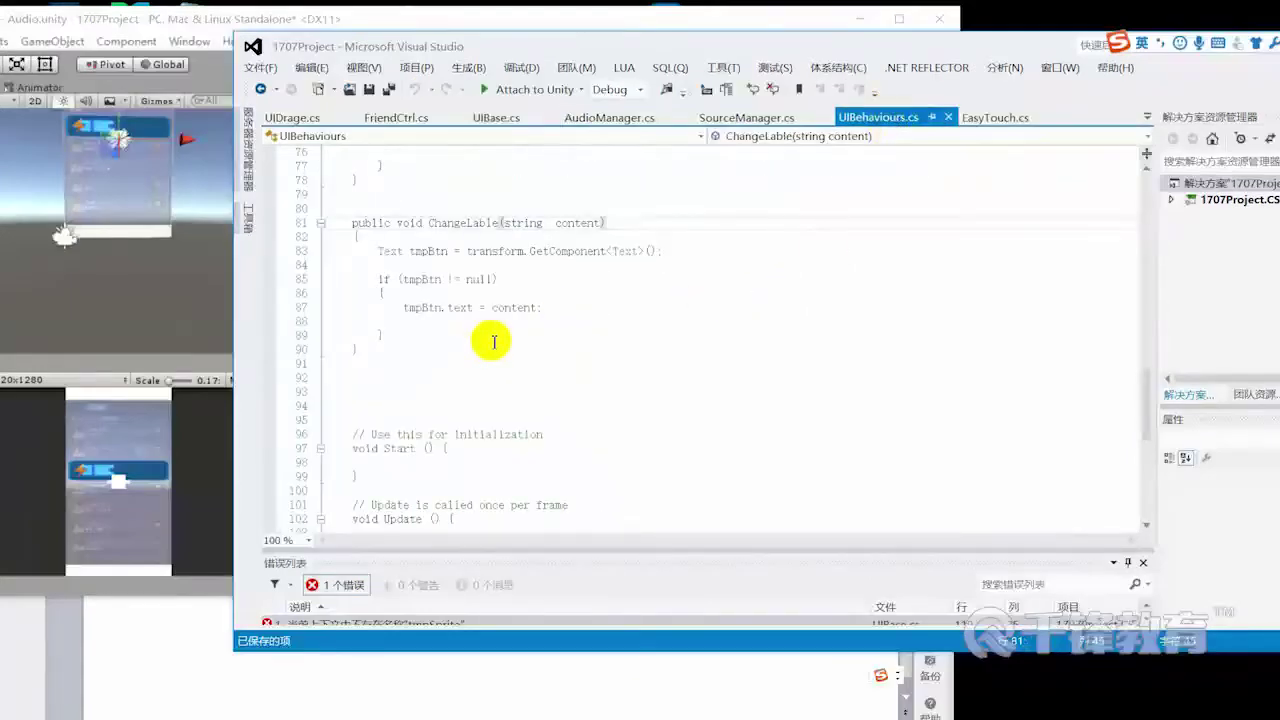
Step: Declare a new public void AddComponent method with an empty body below ChangeLable
click(434, 444)
key(Return)
key(Return)
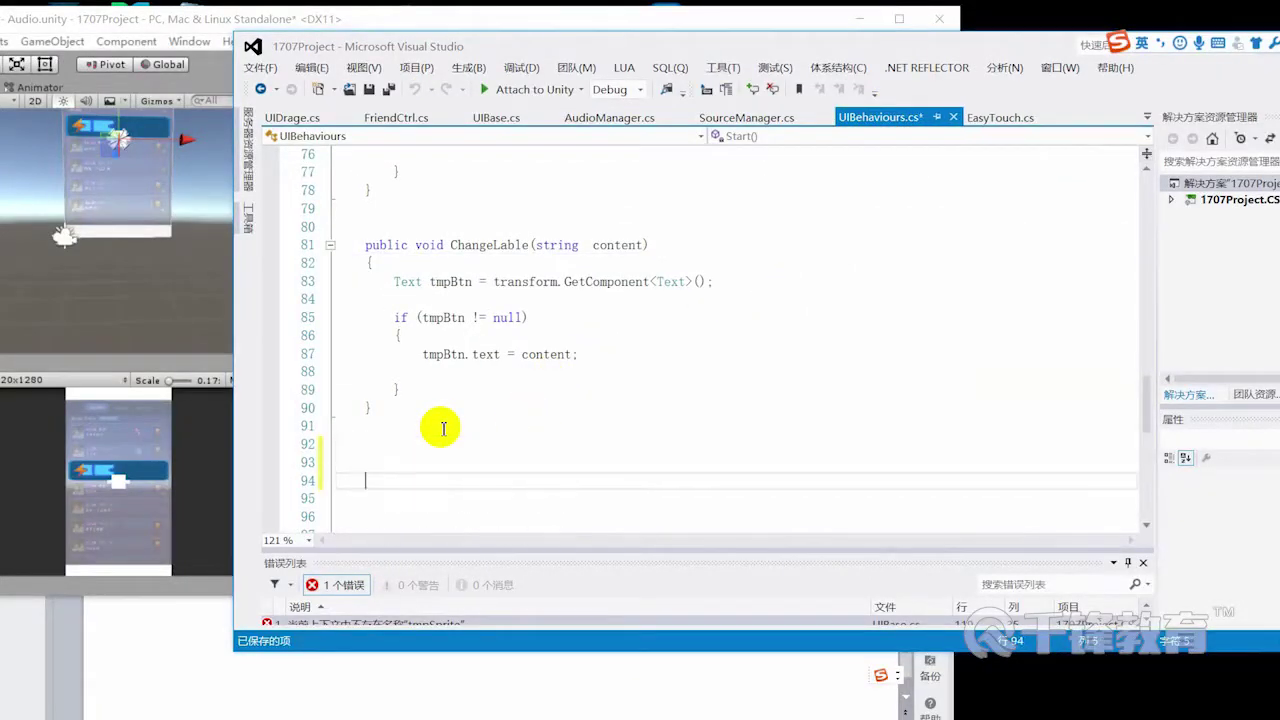
text(public  void  AddComponent)
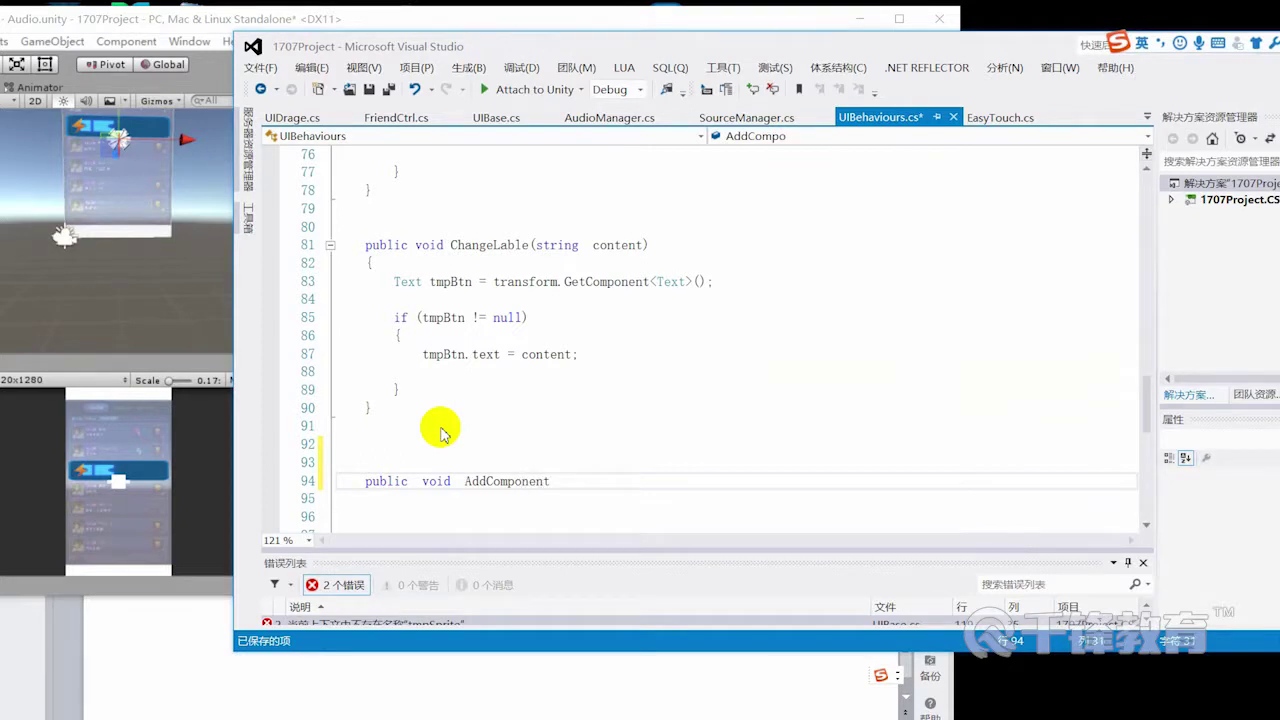
key(Return)
text({)
key(Return)
key(Return)
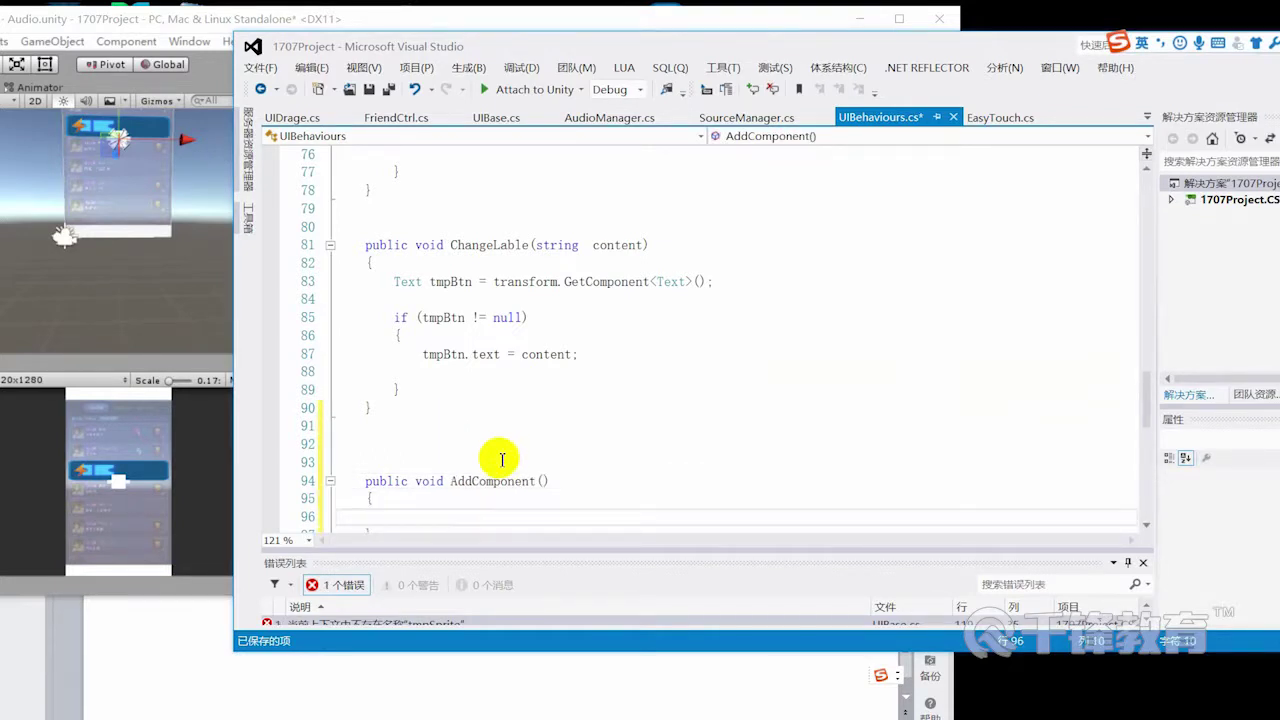
scroll(660, 478, down, 2)
Step: Write a gameObject.AddComponent(typeof()) call inside the new method
text(tran)
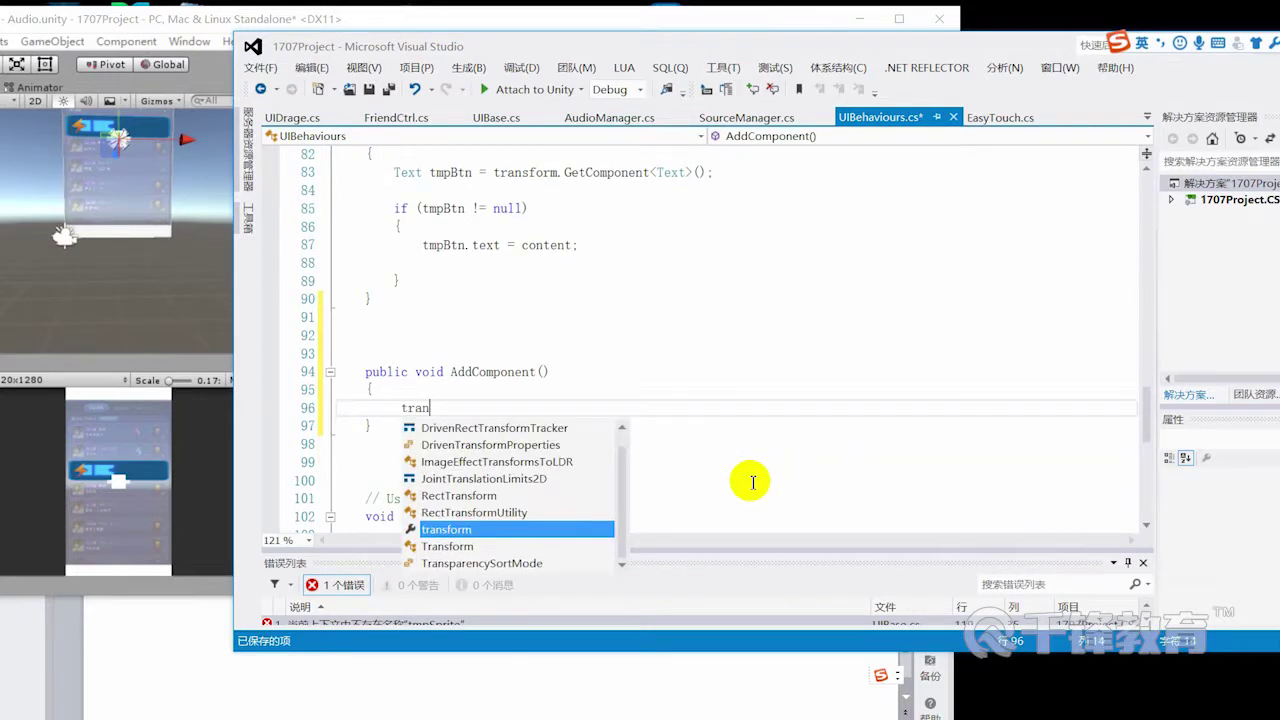
text(sform.get)
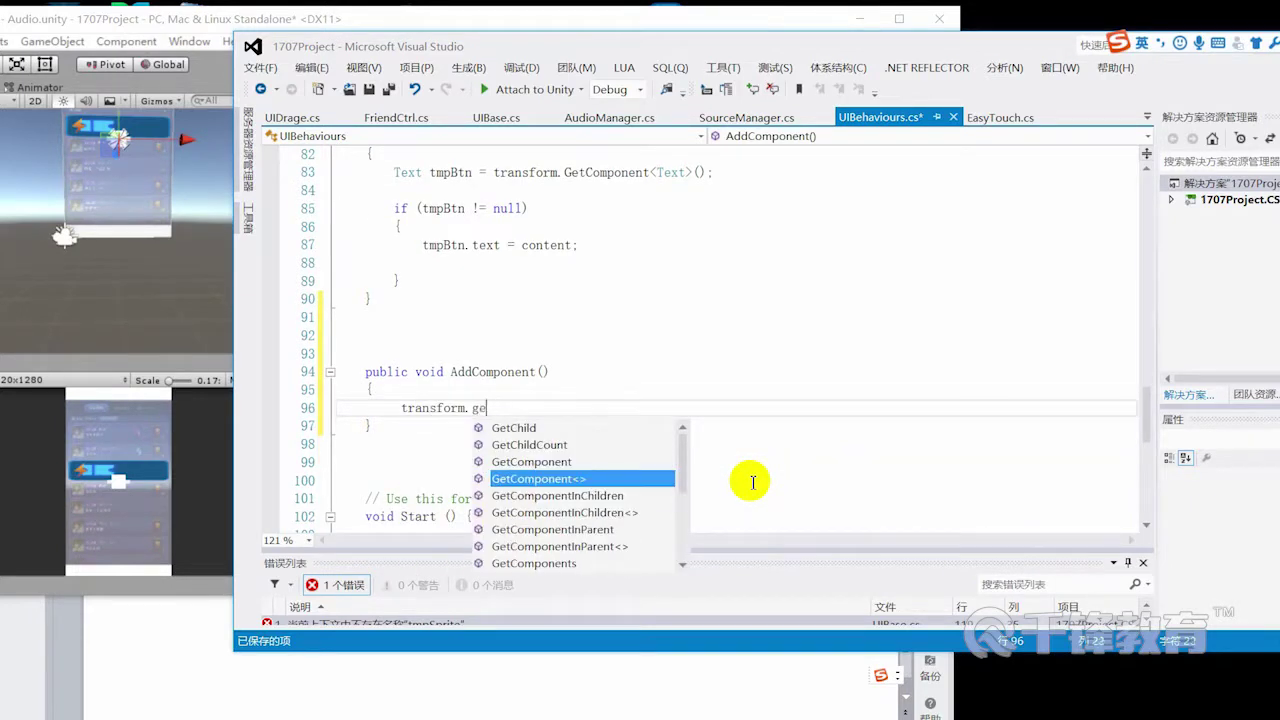
key(BackSpace)
key(BackSpace)
key(BackSpace)
text(.)
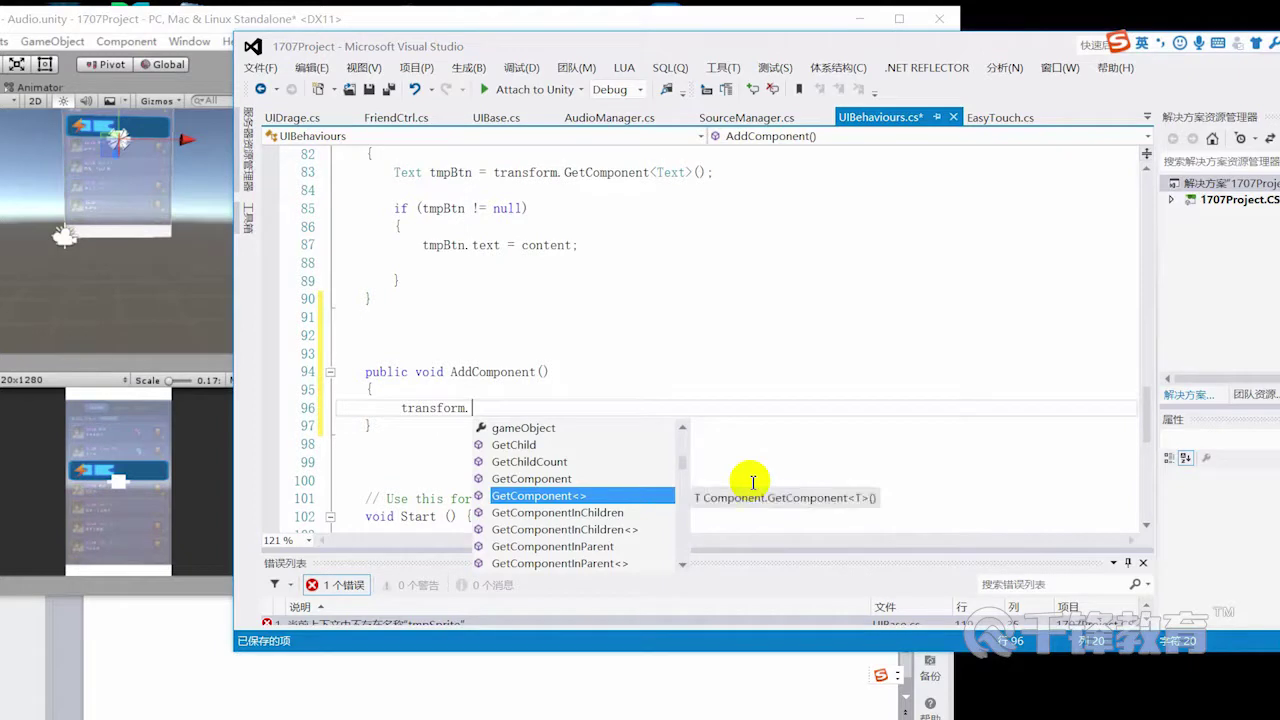
text(ad)
key(BackSpace)
key(BackSpace)
key(BackSpace)
text(g)
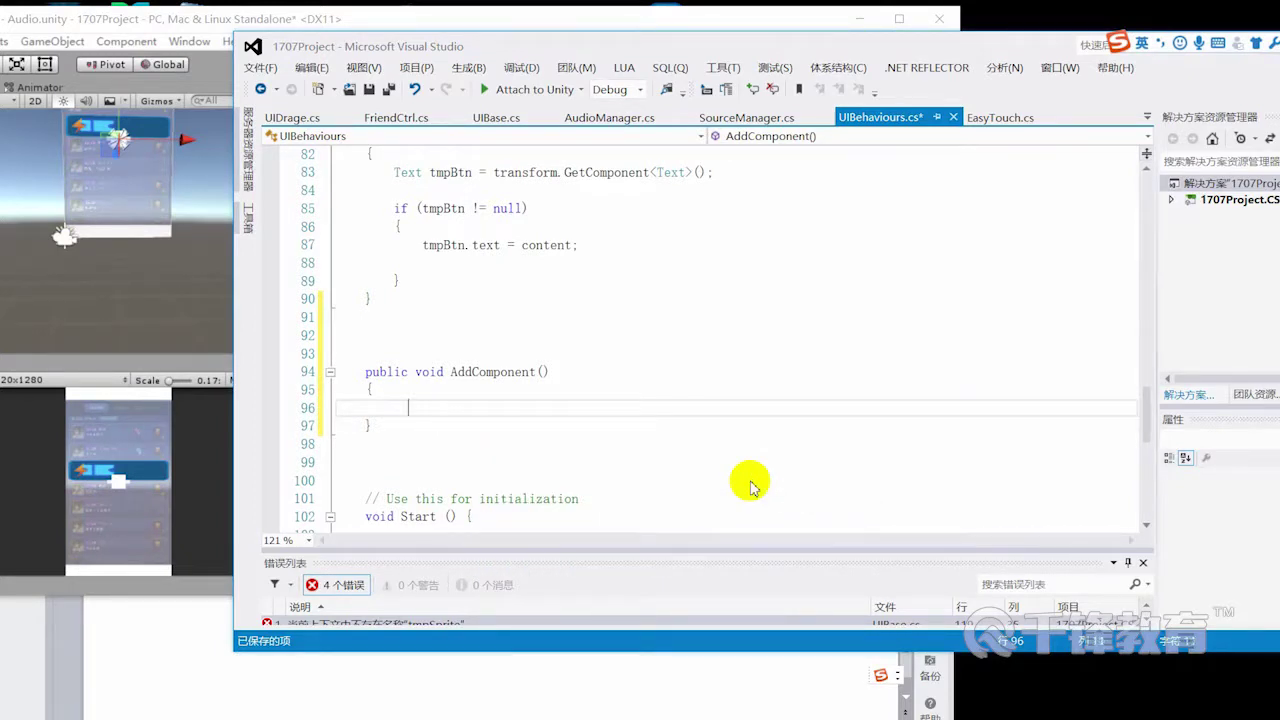
key(Return)
text(ga.ad)
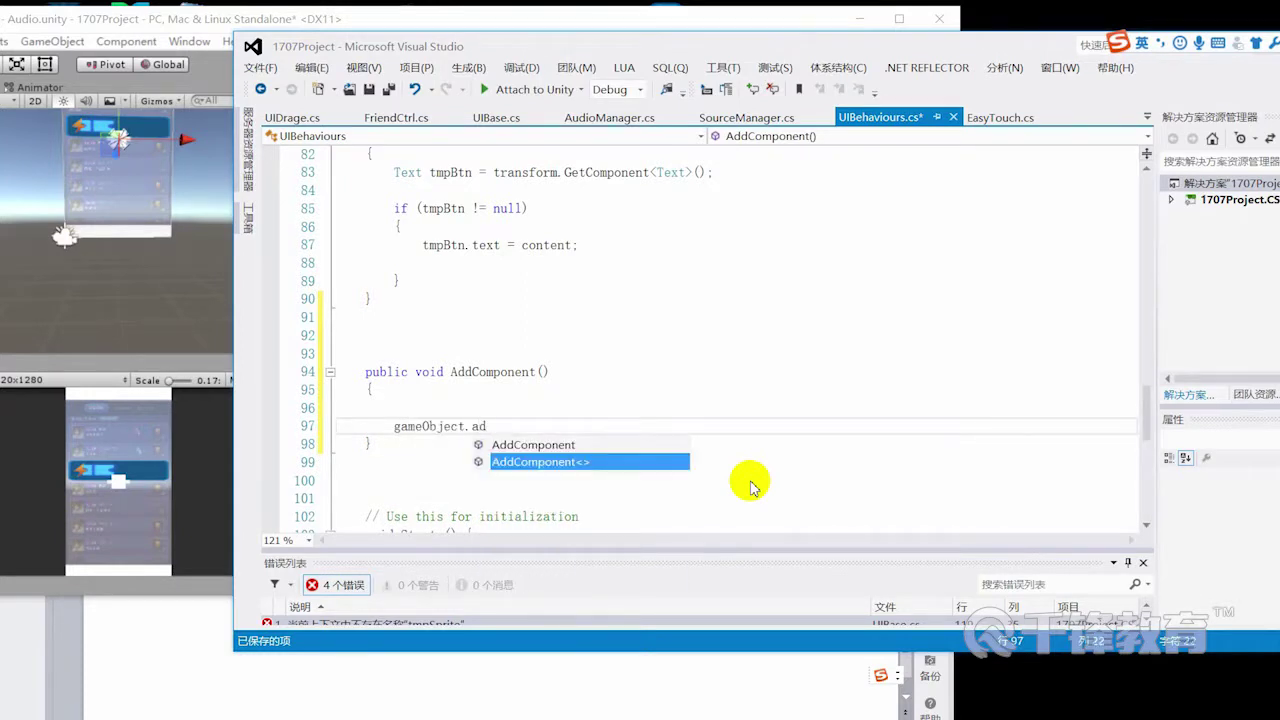
key(Tab)
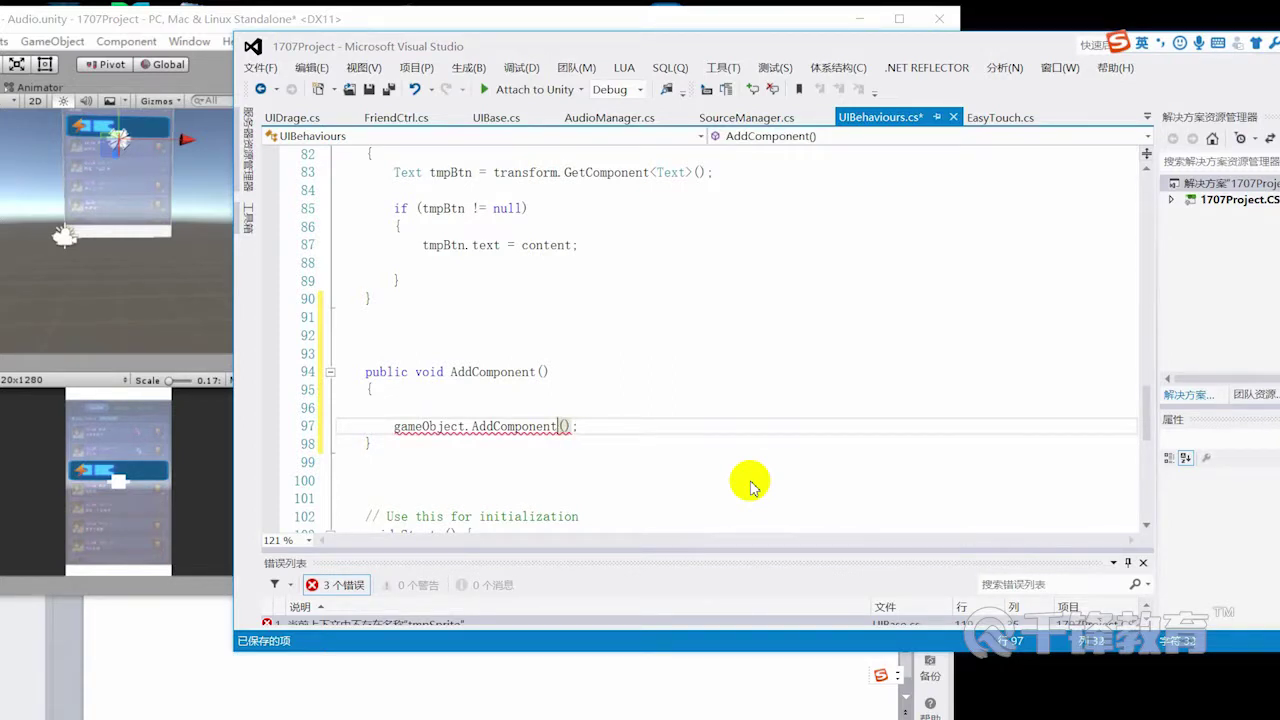
text(Type)
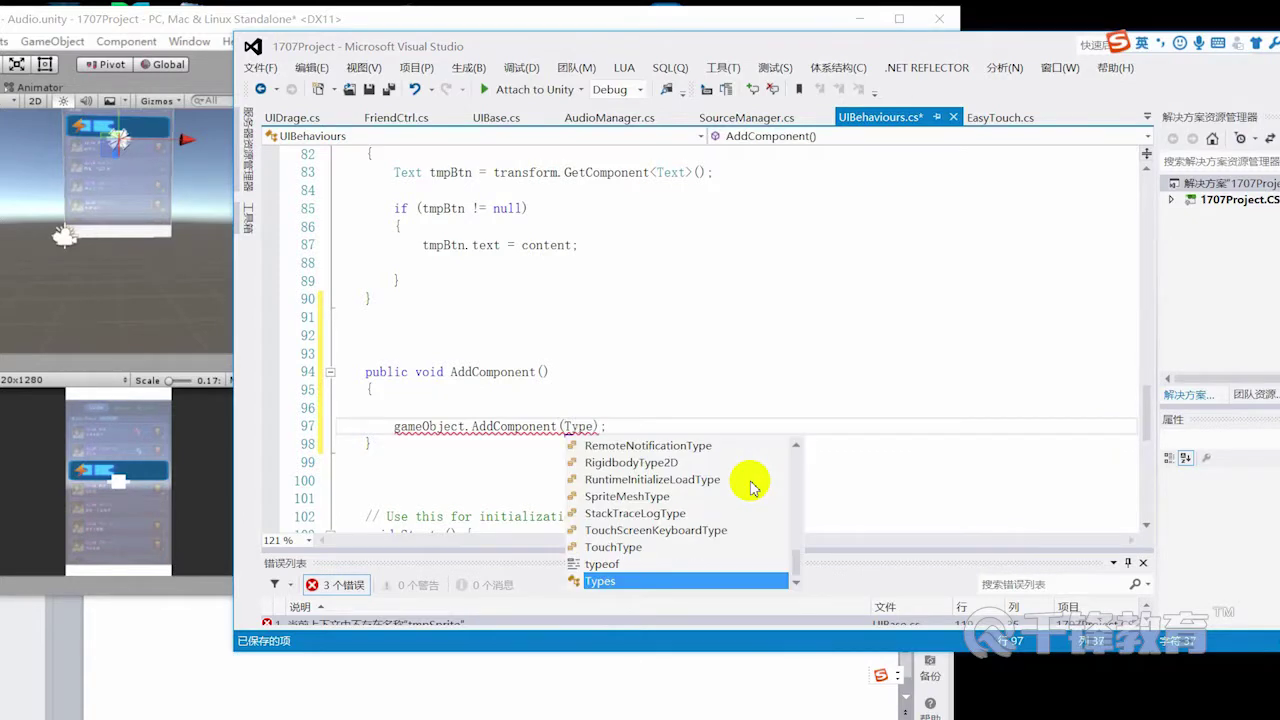
key(Up)
key(Tab)
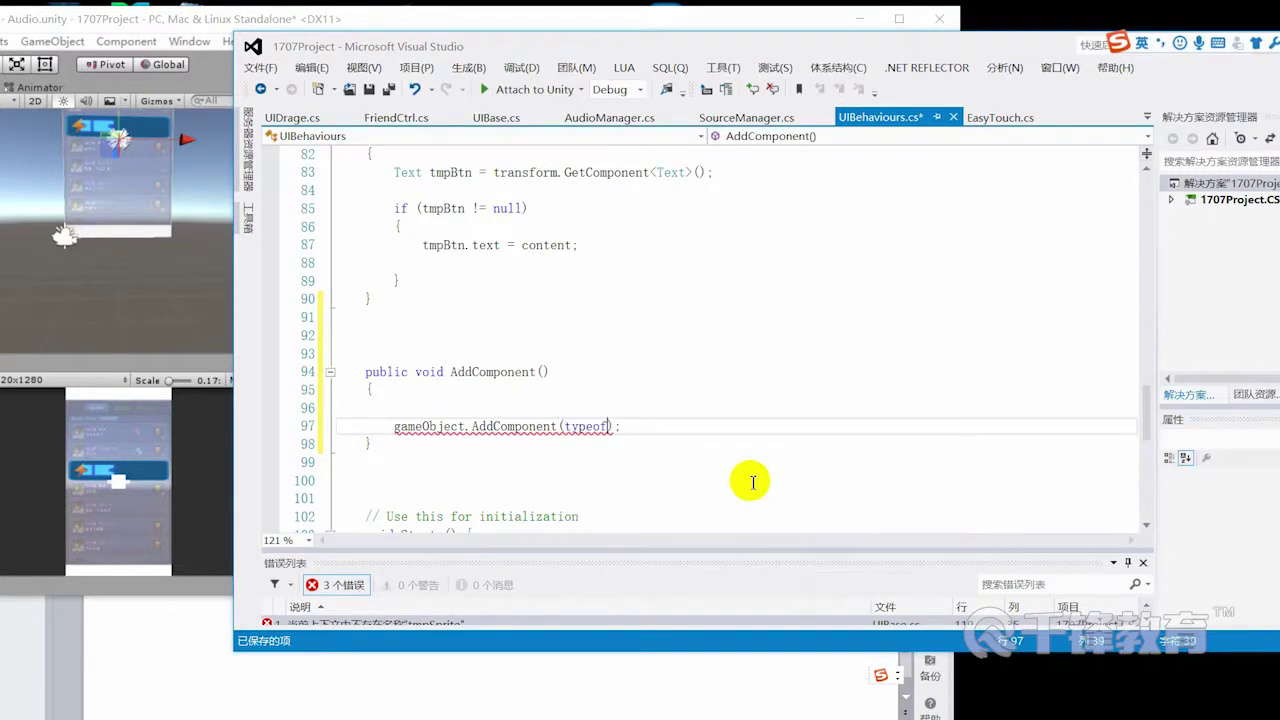
text(())
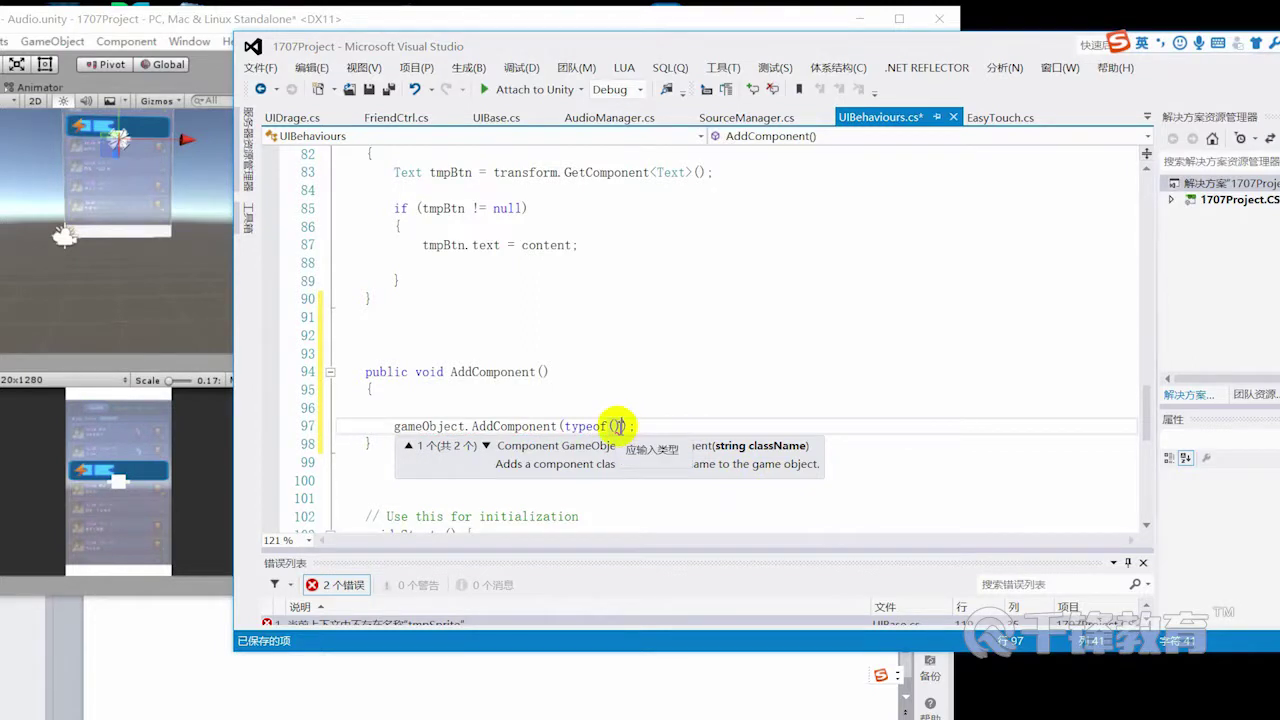
key(Left)
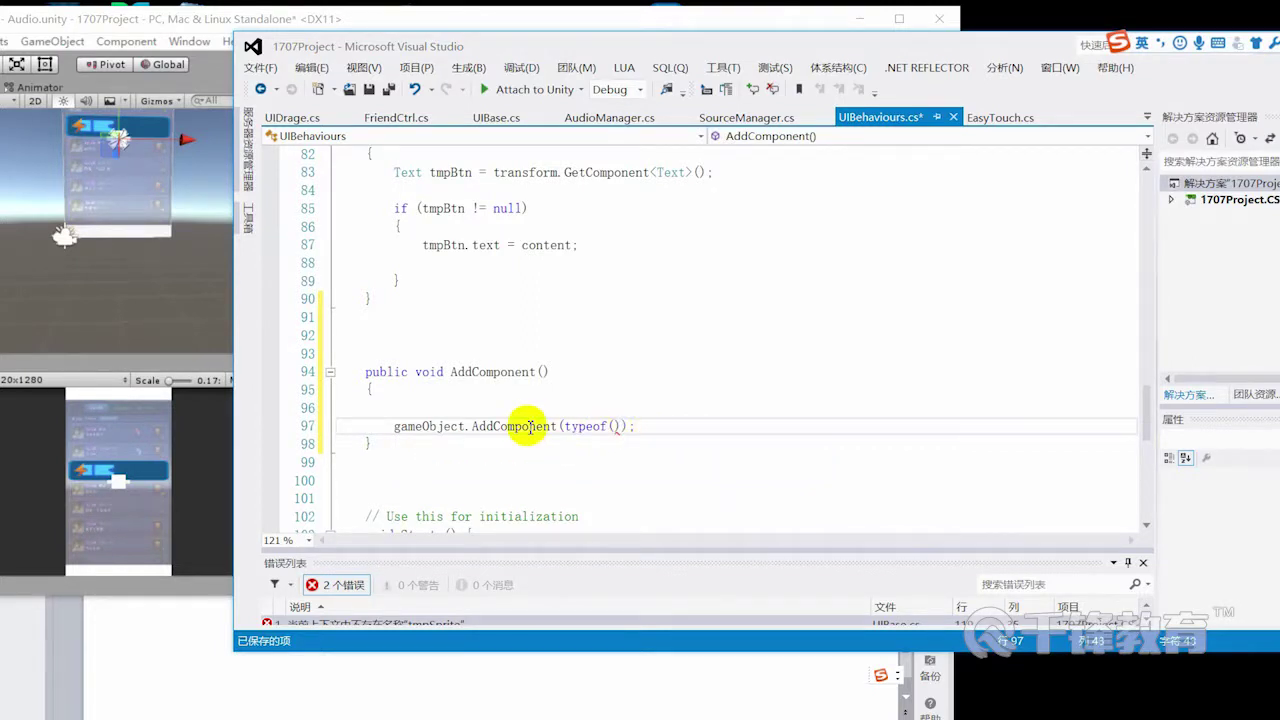
Step: Peek the AddComponent(Type) overload with F12, then add a Type tmpyte parameter to the method
double_click(523, 425)
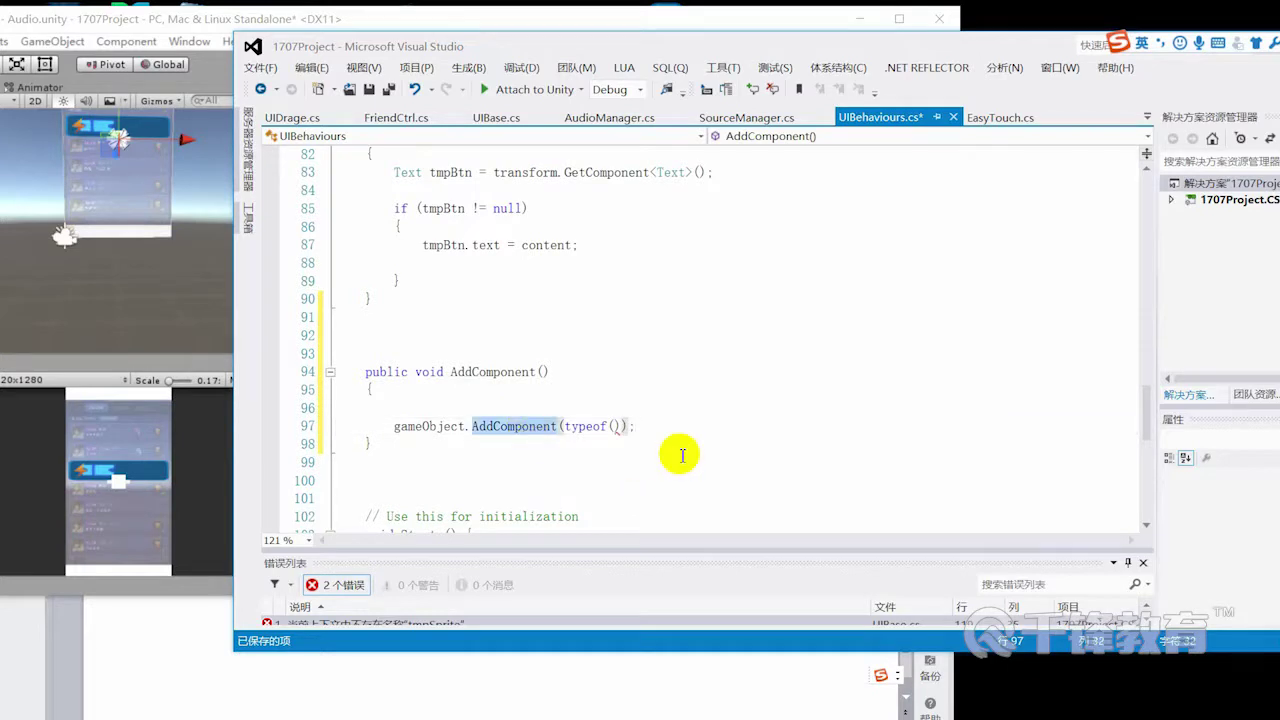
key(F12)
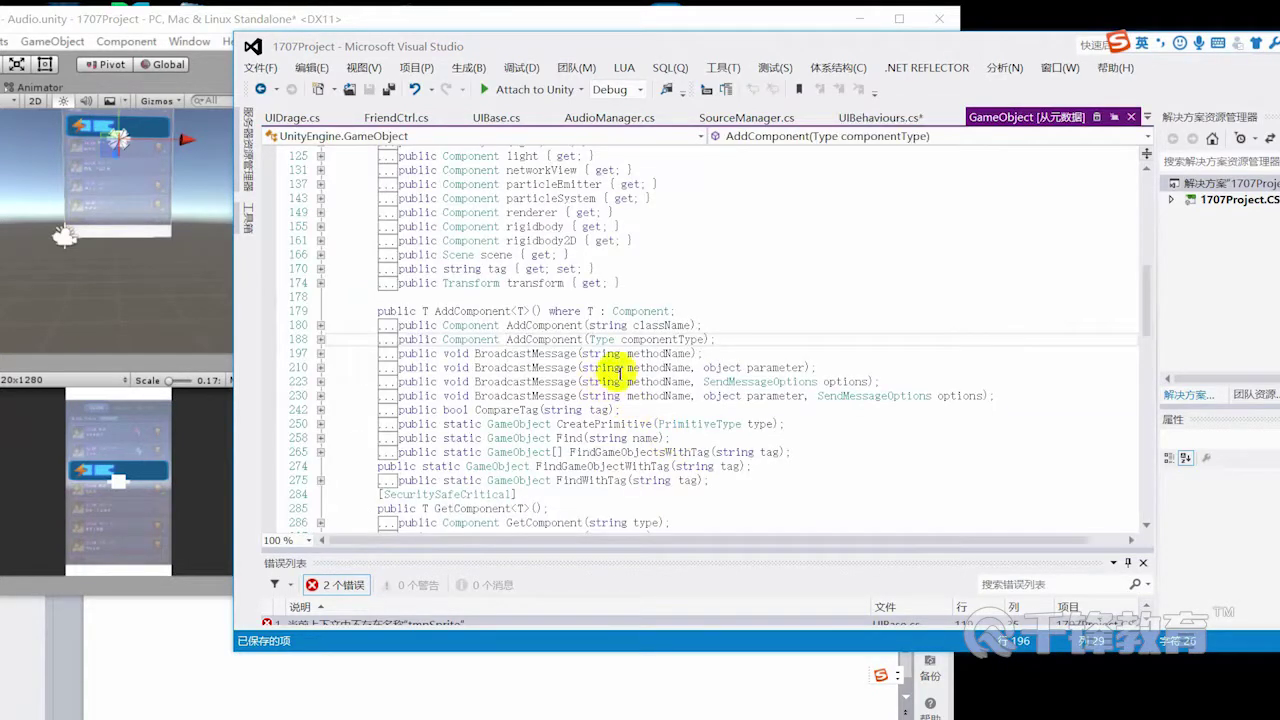
double_click(597, 339)
mouse_move(730, 382)
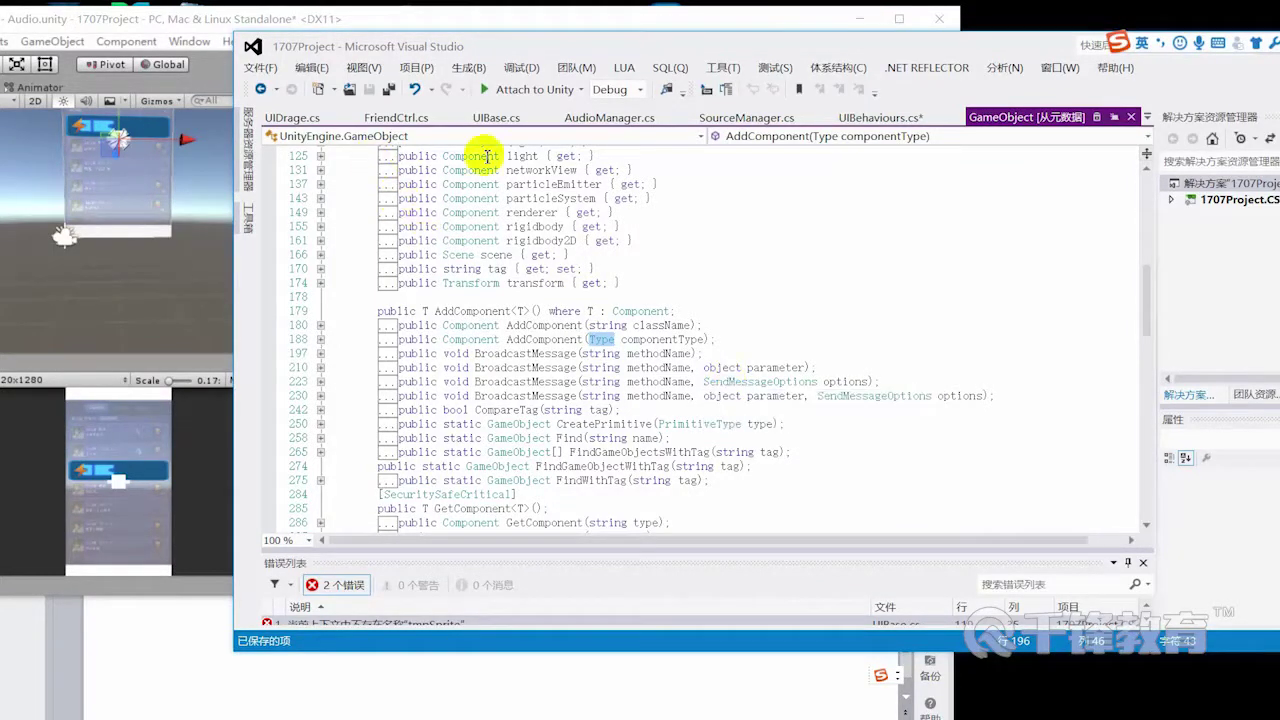
click(868, 130)
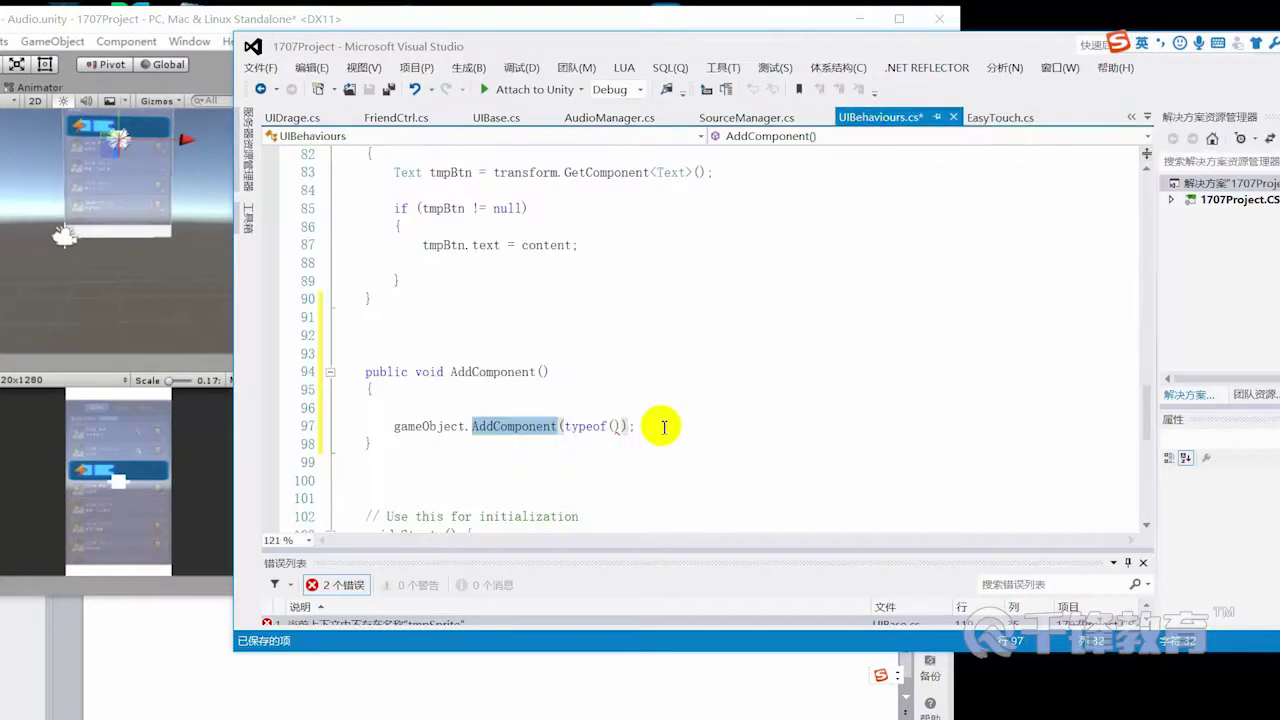
click(622, 428)
drag(563, 426, 622, 426)
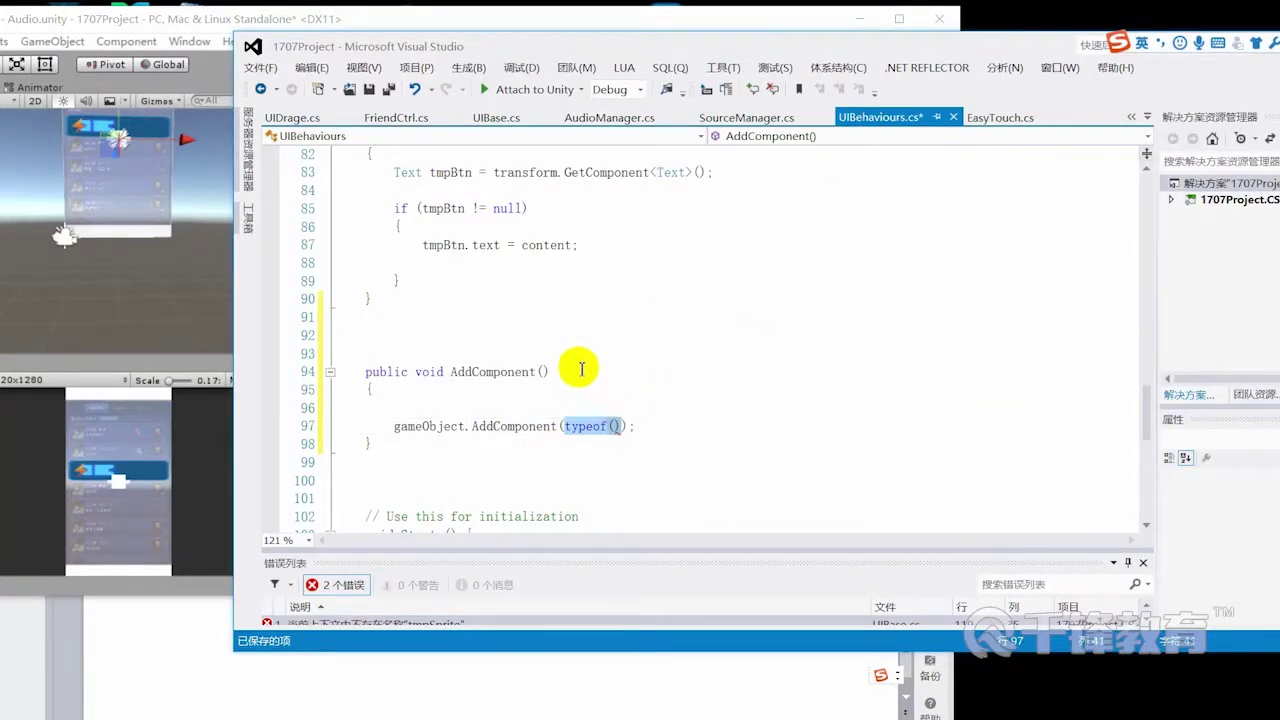
click(549, 371)
text(Type  tmpyte)
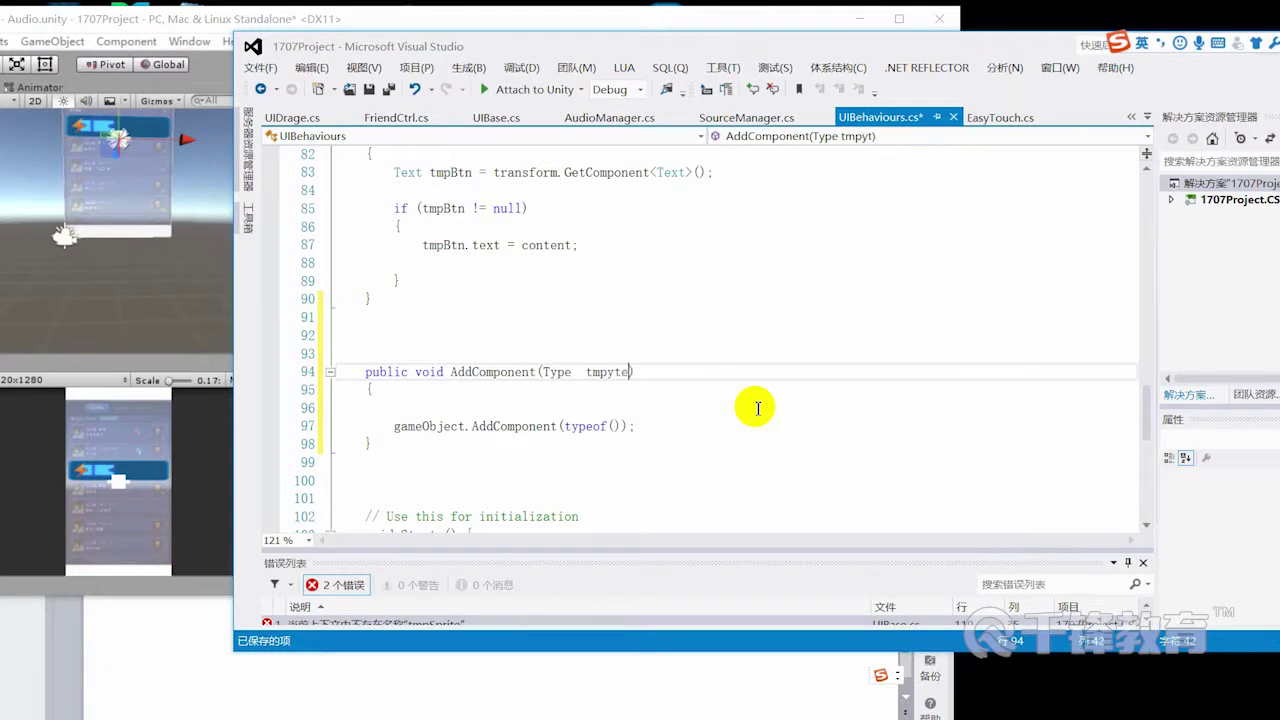
Step: Paste tmpyte over typeof( so AddComponent receives the parameter directly
double_click(606, 371)
key(ctrl+c)
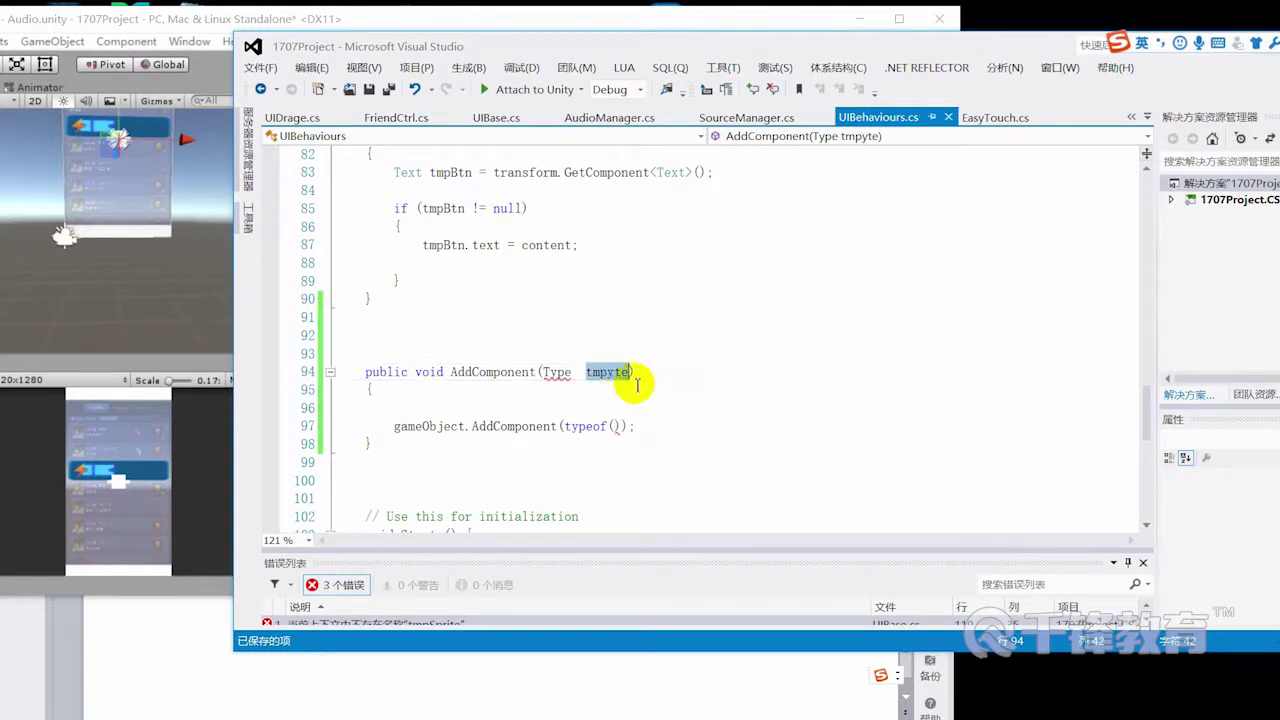
drag(563, 427, 617, 428)
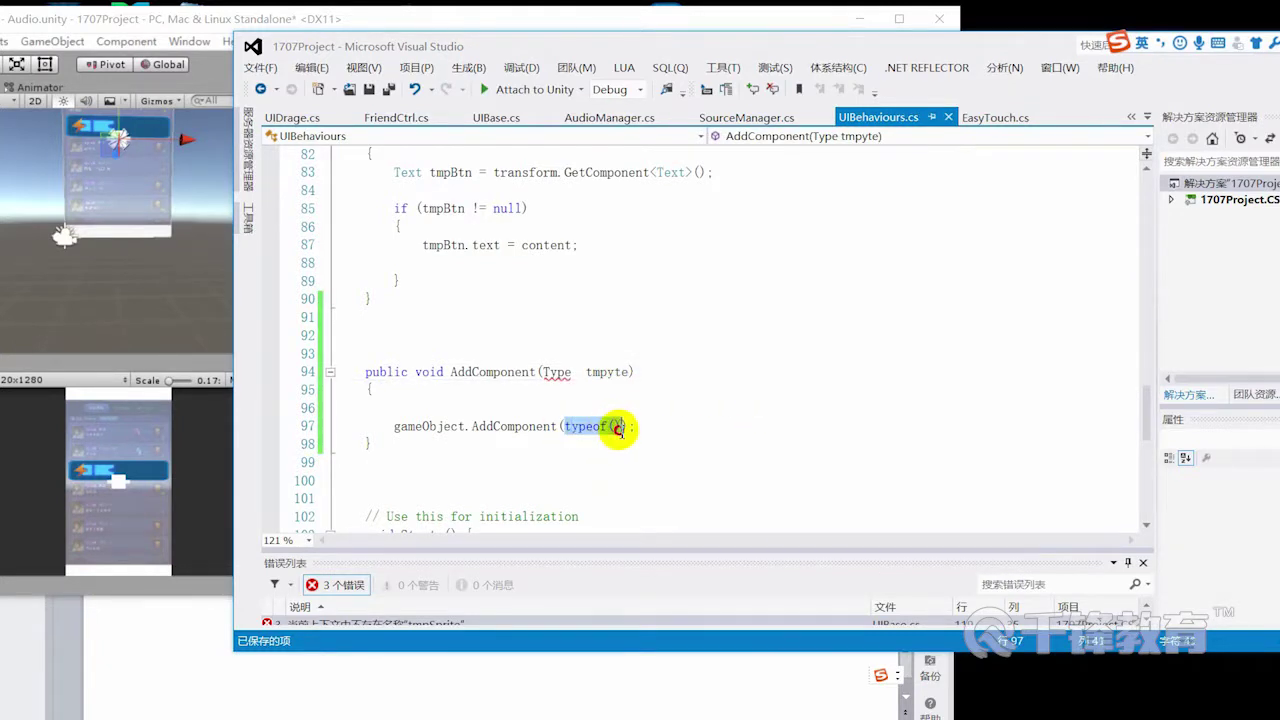
key(ctrl+v)
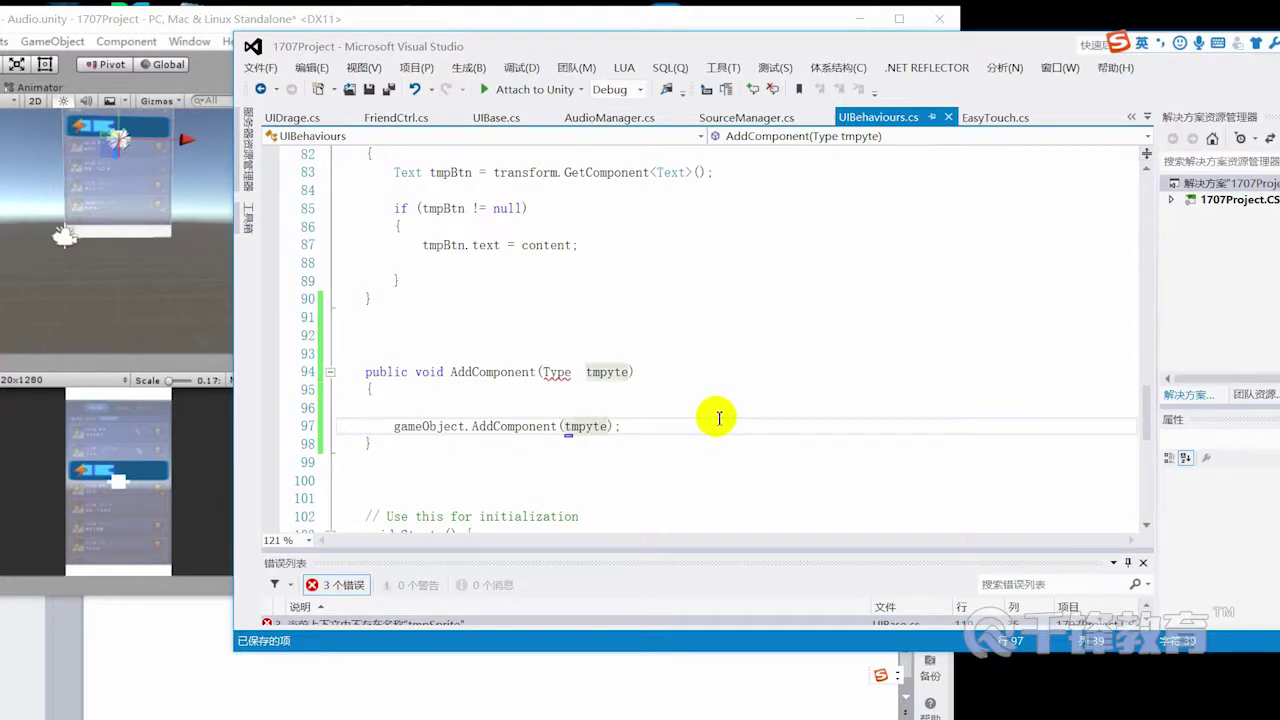
ctrl+scroll(706, 395, up, 1)
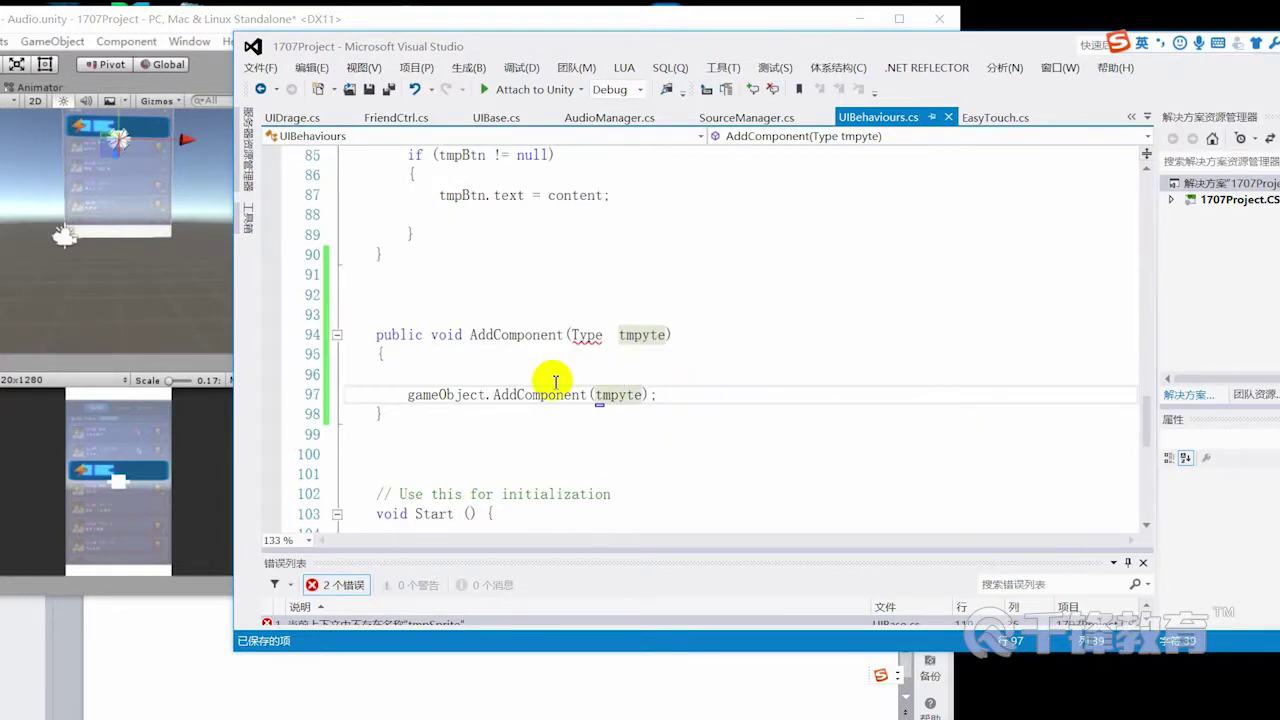
Step: Try jumping to the AddComponent definition with F12, dismissing the cannot-navigate error
double_click(590, 336)
click(604, 357)
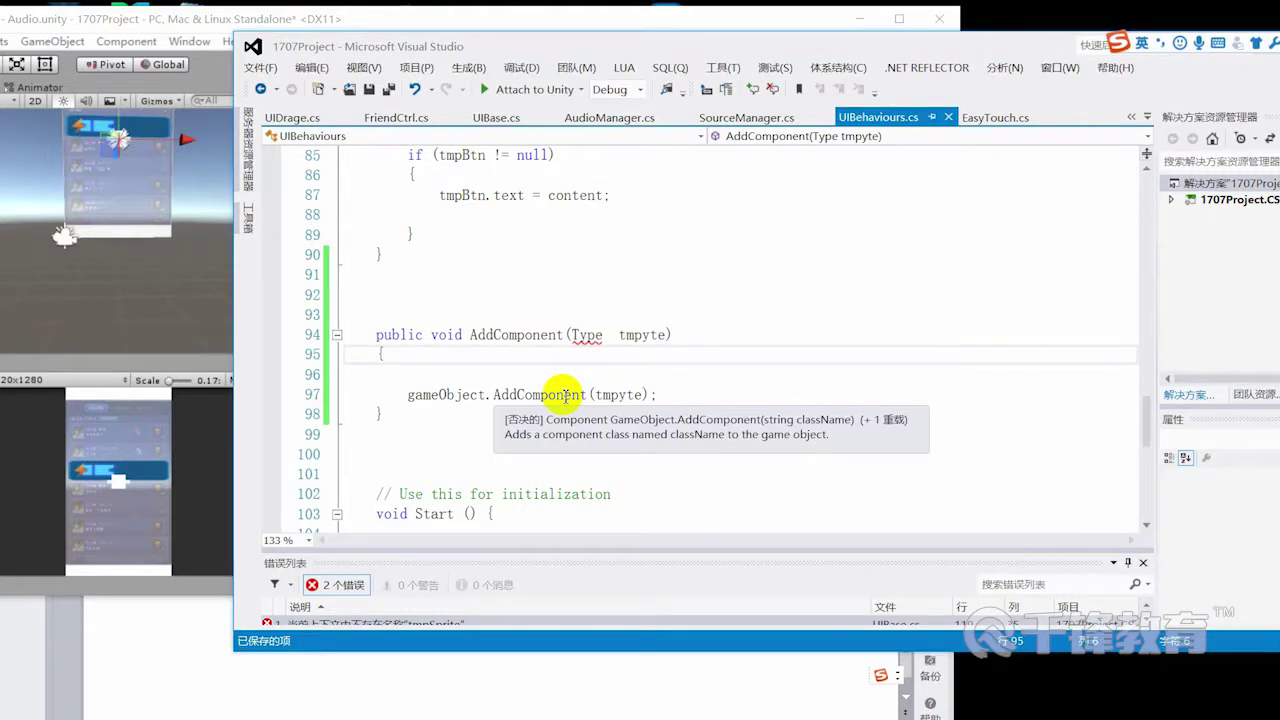
double_click(565, 395)
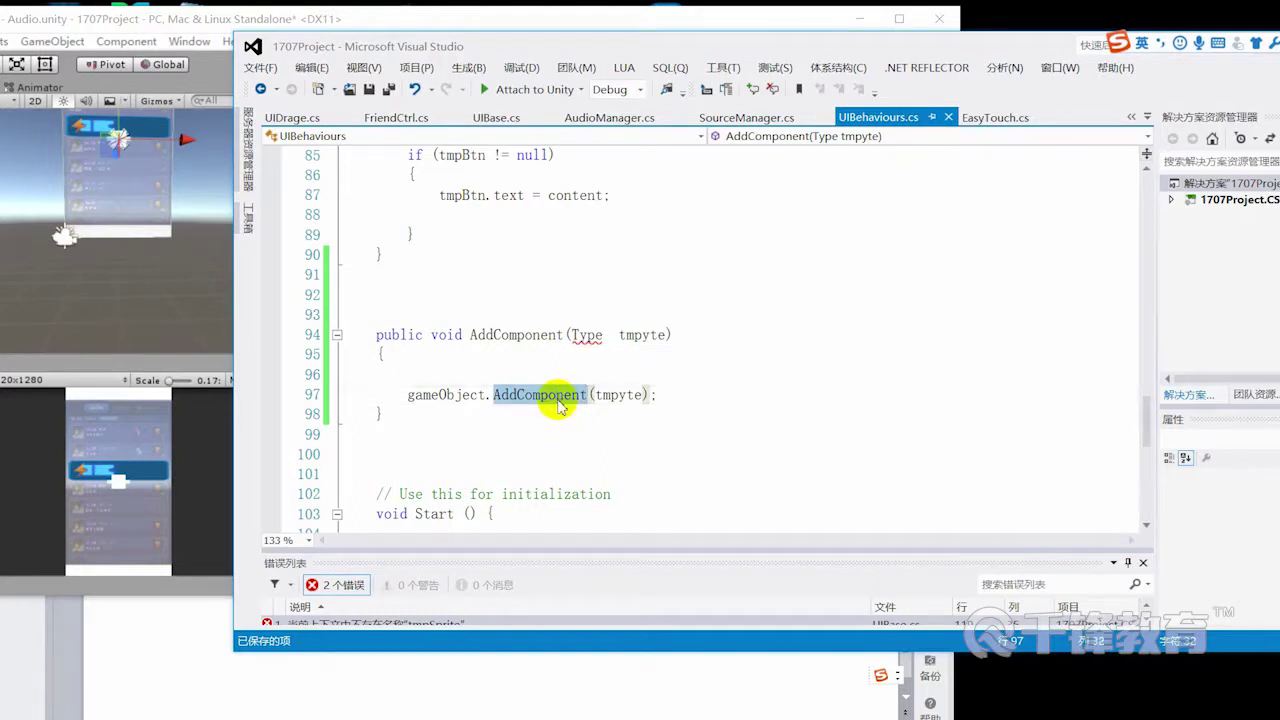
key(F12)
click(674, 437)
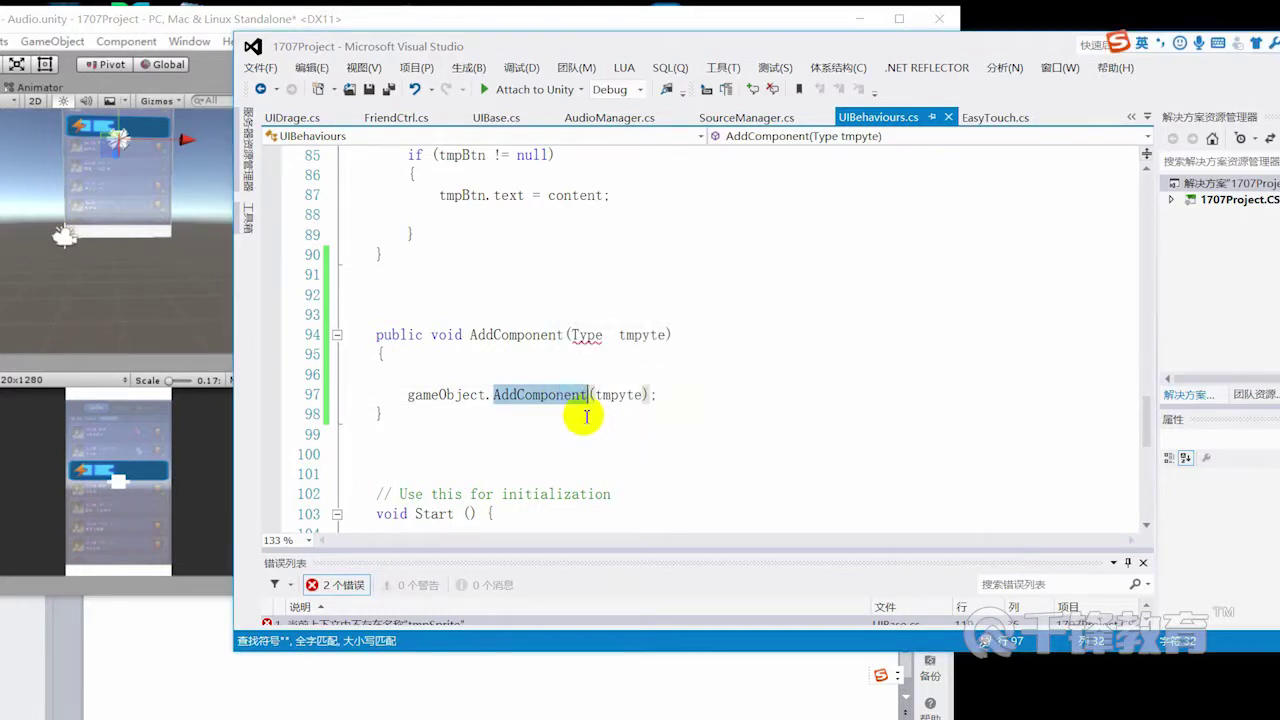
key(F12)
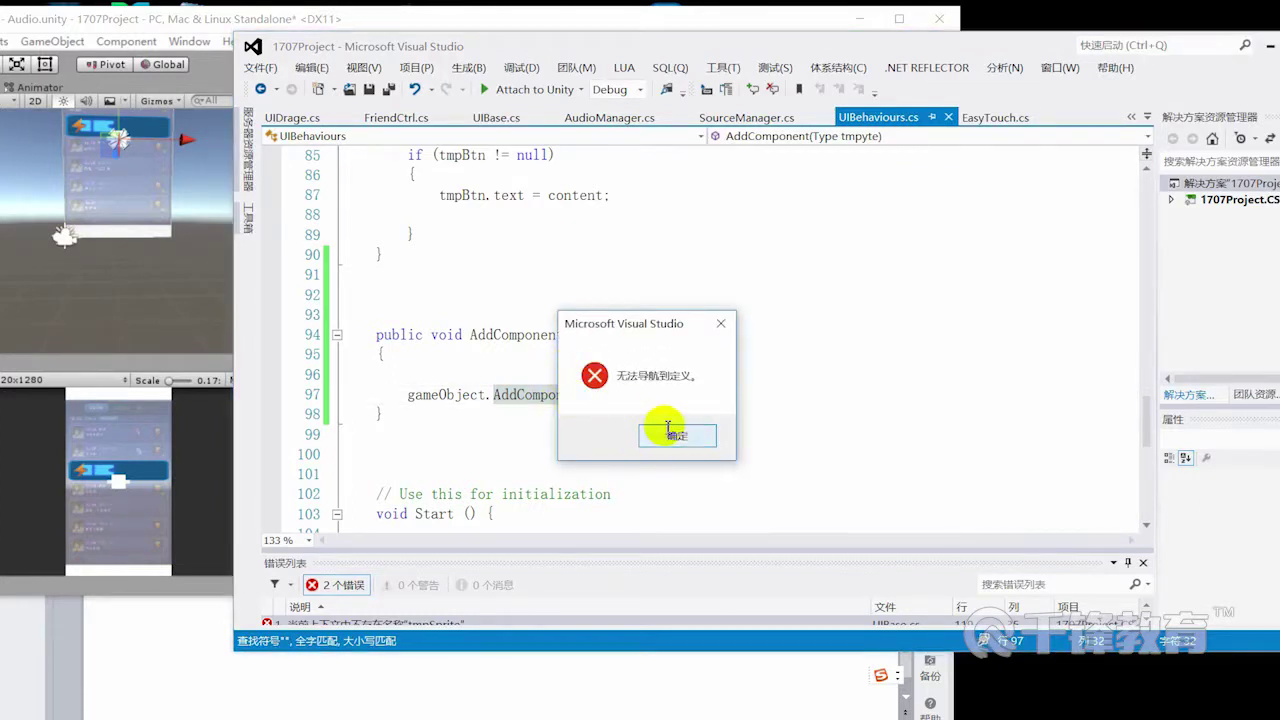
Step: Add a gameObject.AddComponent line, list its overloads, and open the AddComponent(System.Type) one
click(667, 433)
click(538, 376)
key(Return)
text(gameObject)
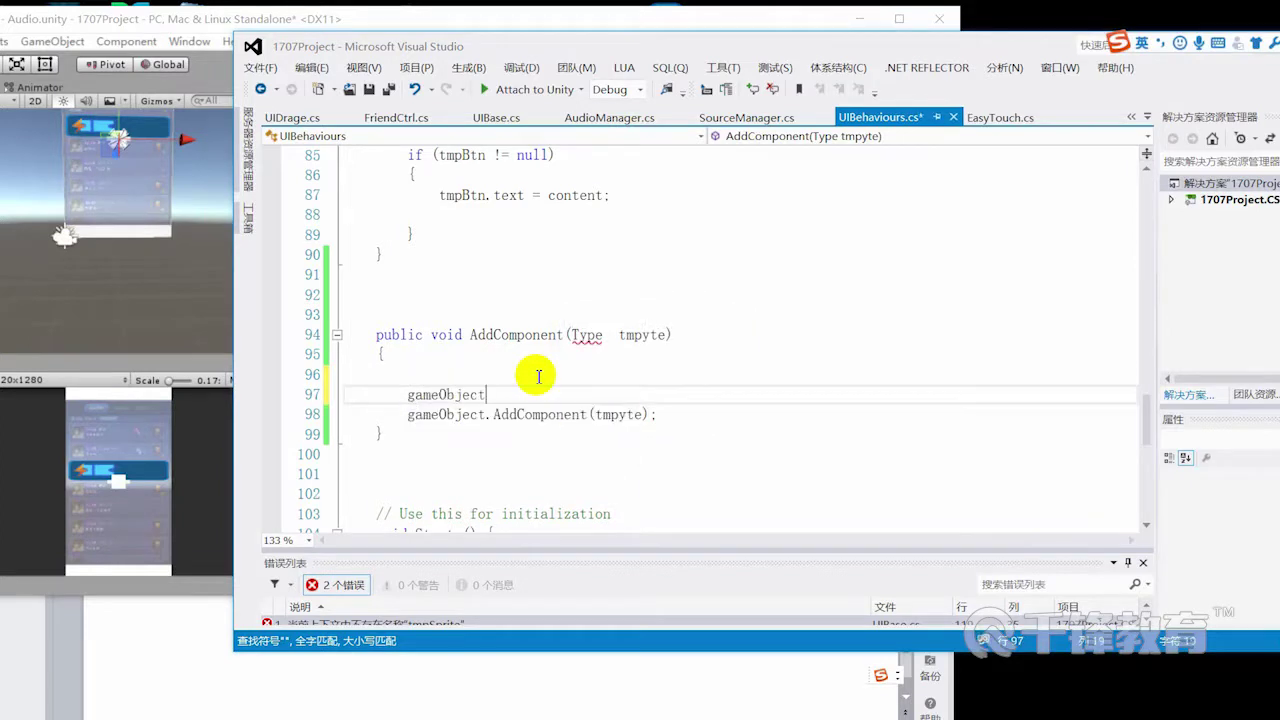
text(.ad)
key(Tab)
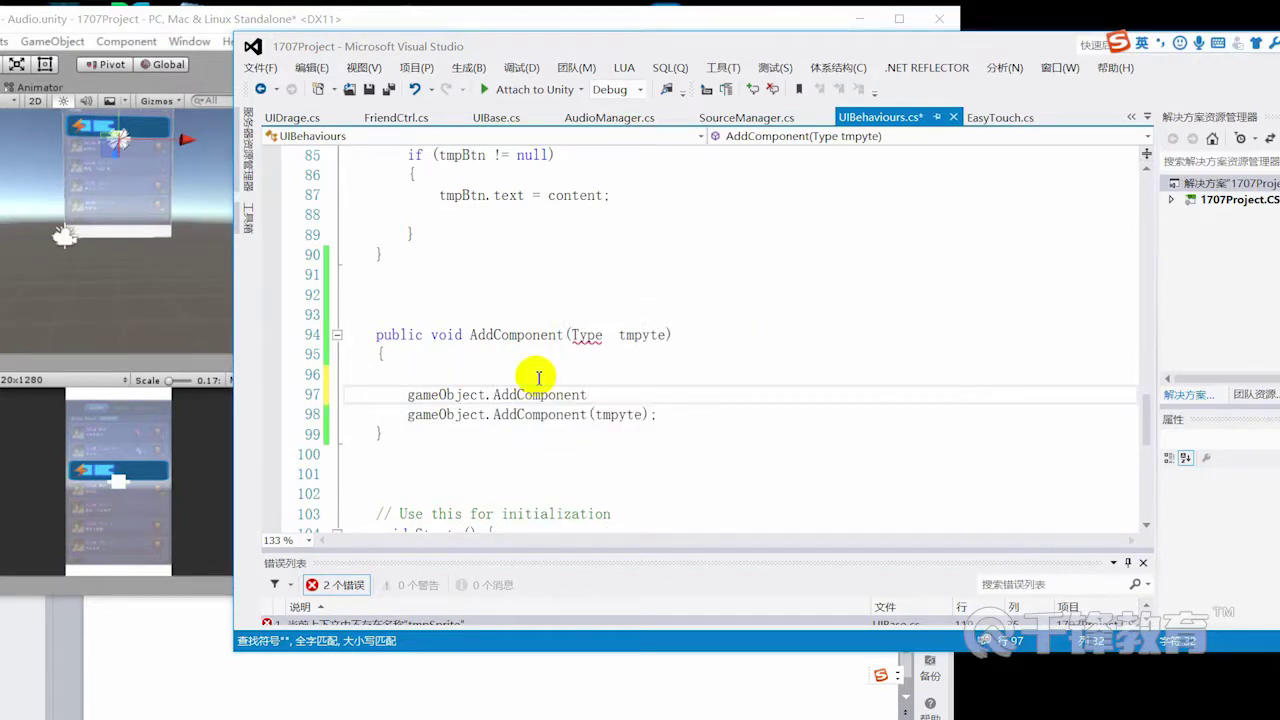
double_click(535, 394)
key(F12)
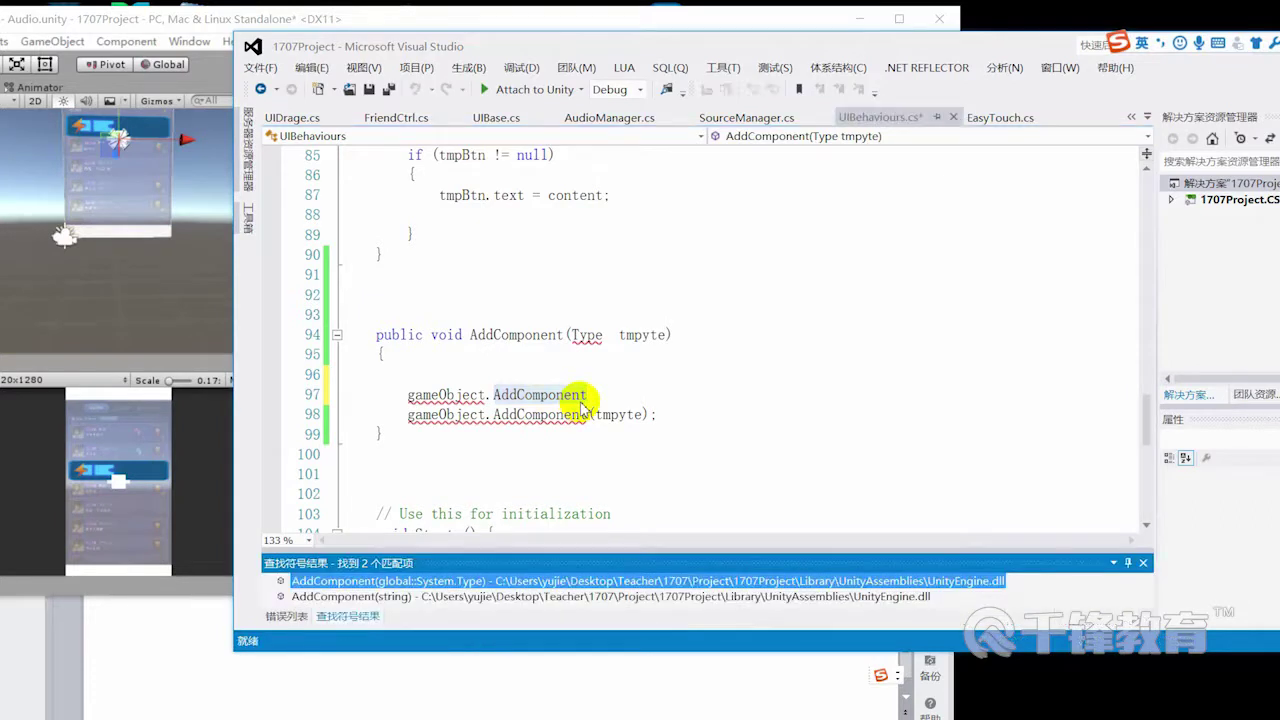
double_click(923, 582)
Step: Look up the System.Type definition, then return to UIBehaviours.cs just below the using lines
double_click(596, 340)
key(F12)
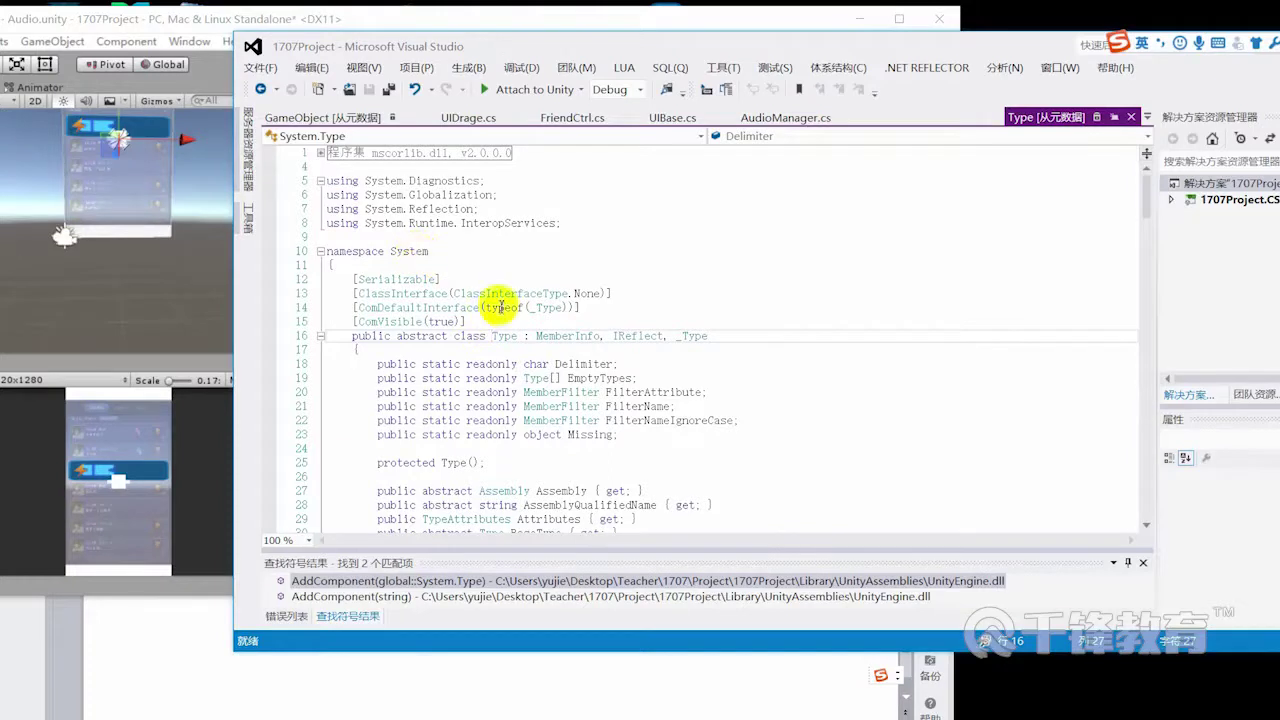
click(260, 90)
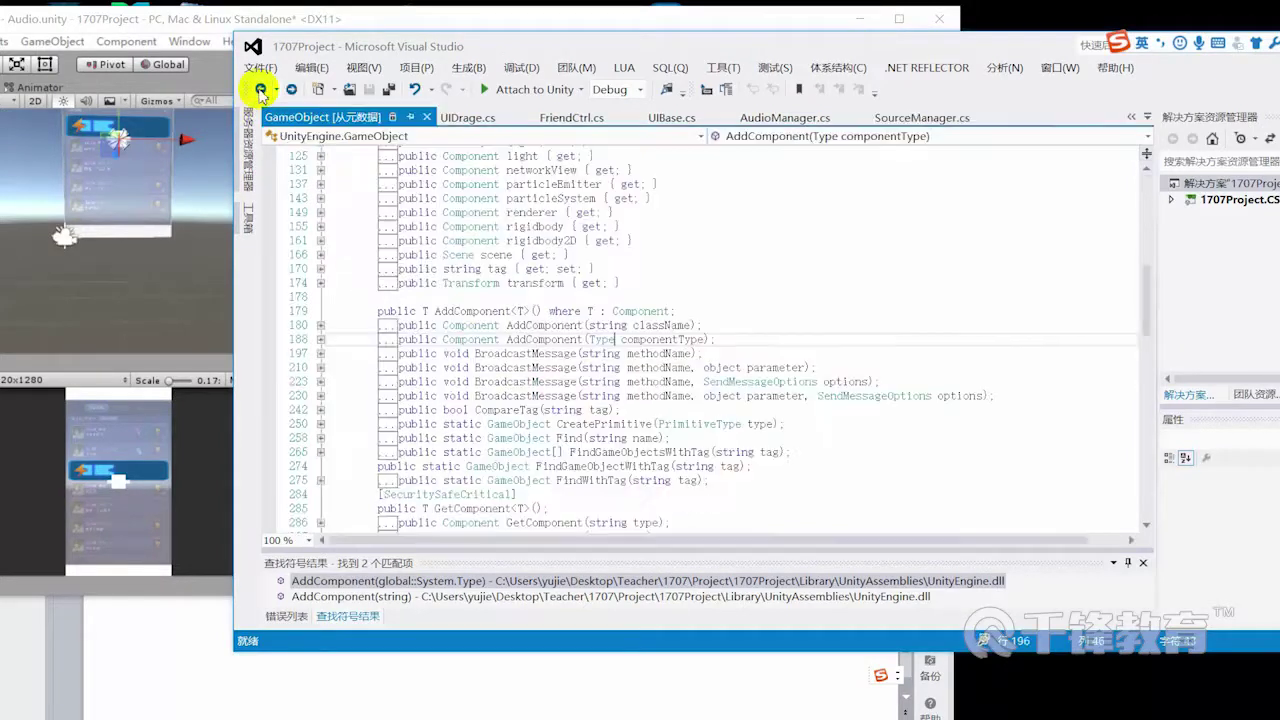
click(260, 90)
scroll(624, 330, up, 8)
scroll(629, 257, up, 9)
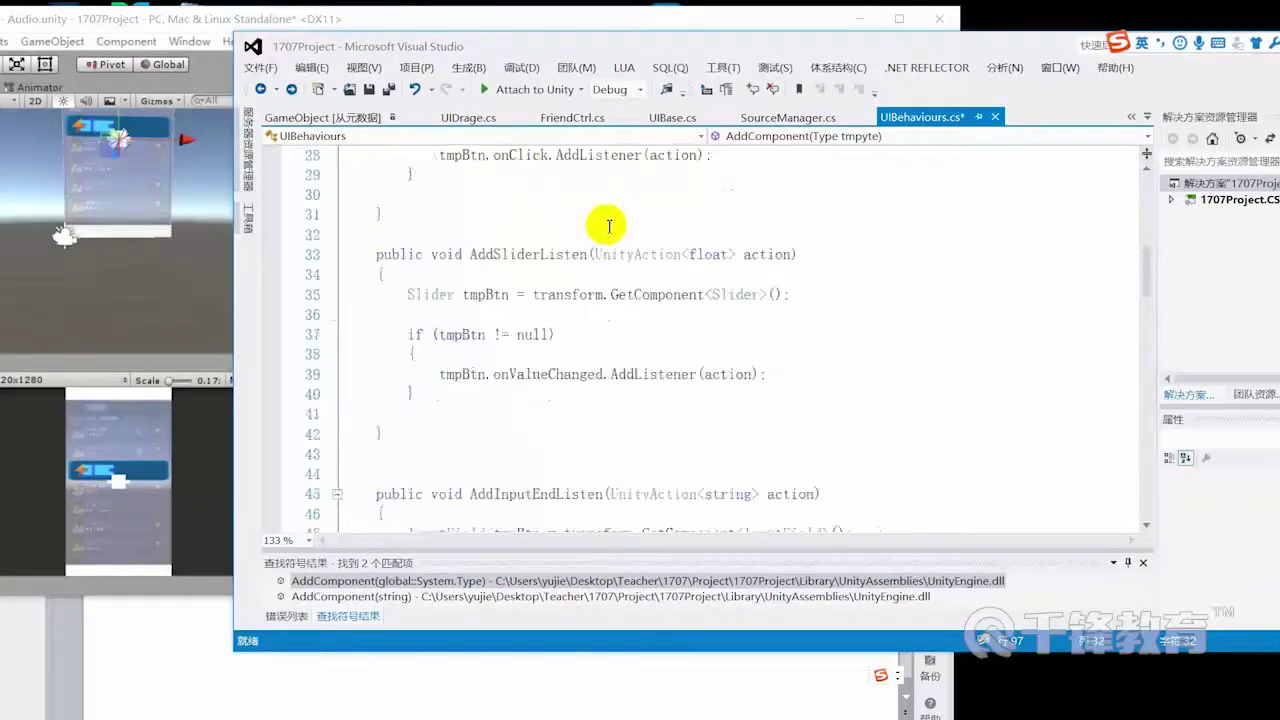
scroll(614, 200, up, 12)
click(571, 274)
Step: Add a 'using System;' directive below the usings in UIBehaviours.cs and save
key(Return)
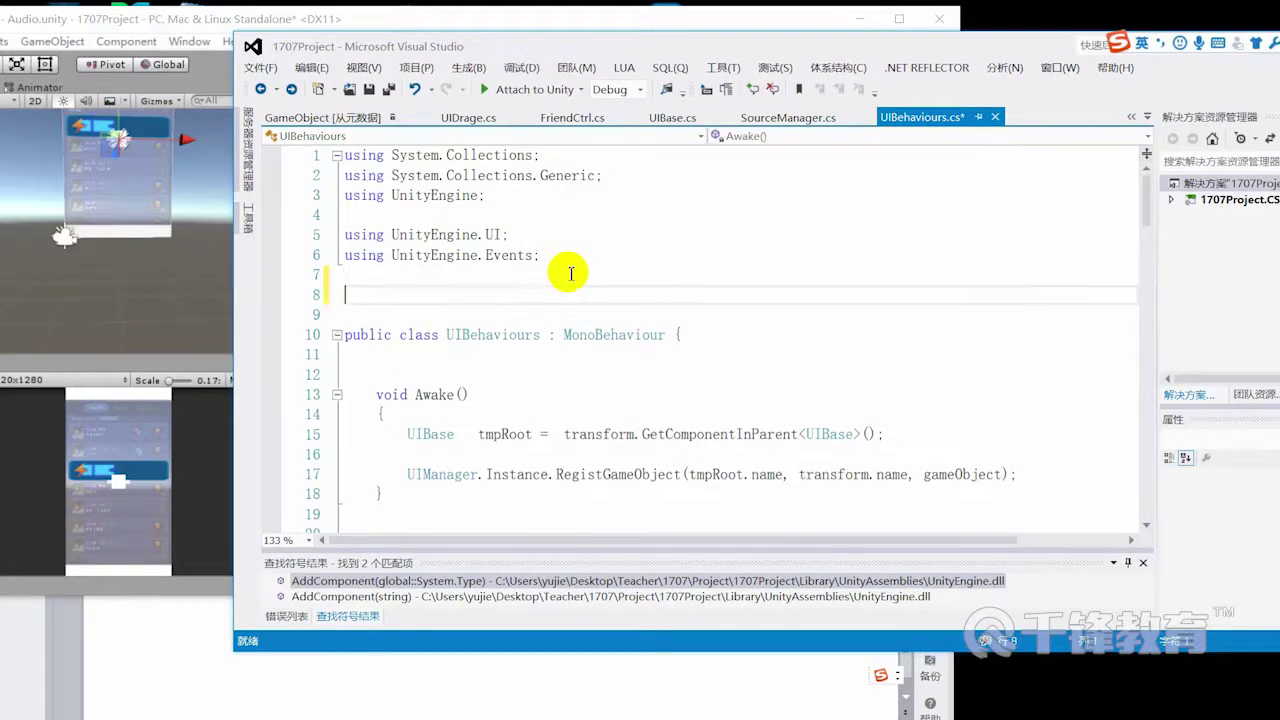
key(Return)
text(using System;)
key(ctrl+s)
Step: Delete the incomplete gameObject.AddComponent line and save the script
scroll(700, 380, down, 3)
scroll(720, 400, down, 9)
scroll(730, 410, down, 9)
scroll(720, 409, down, 6)
scroll(750, 409, down, 3)
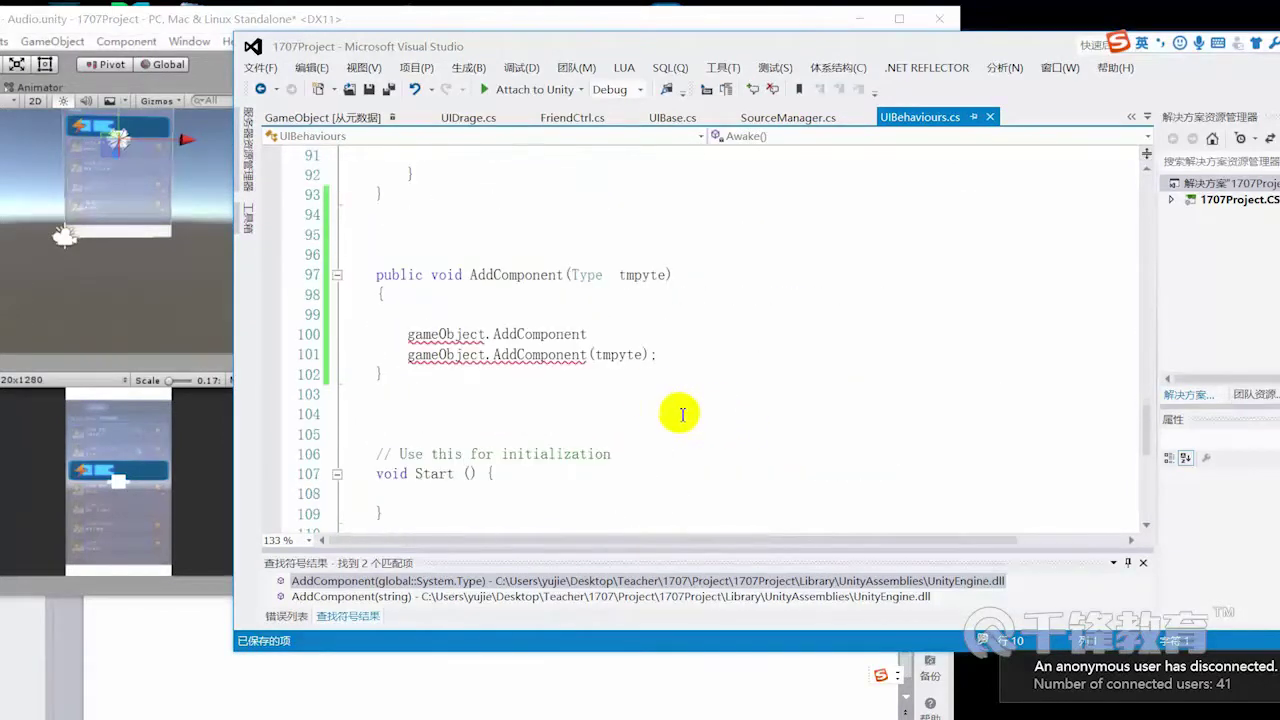
drag(588, 334, 380, 334)
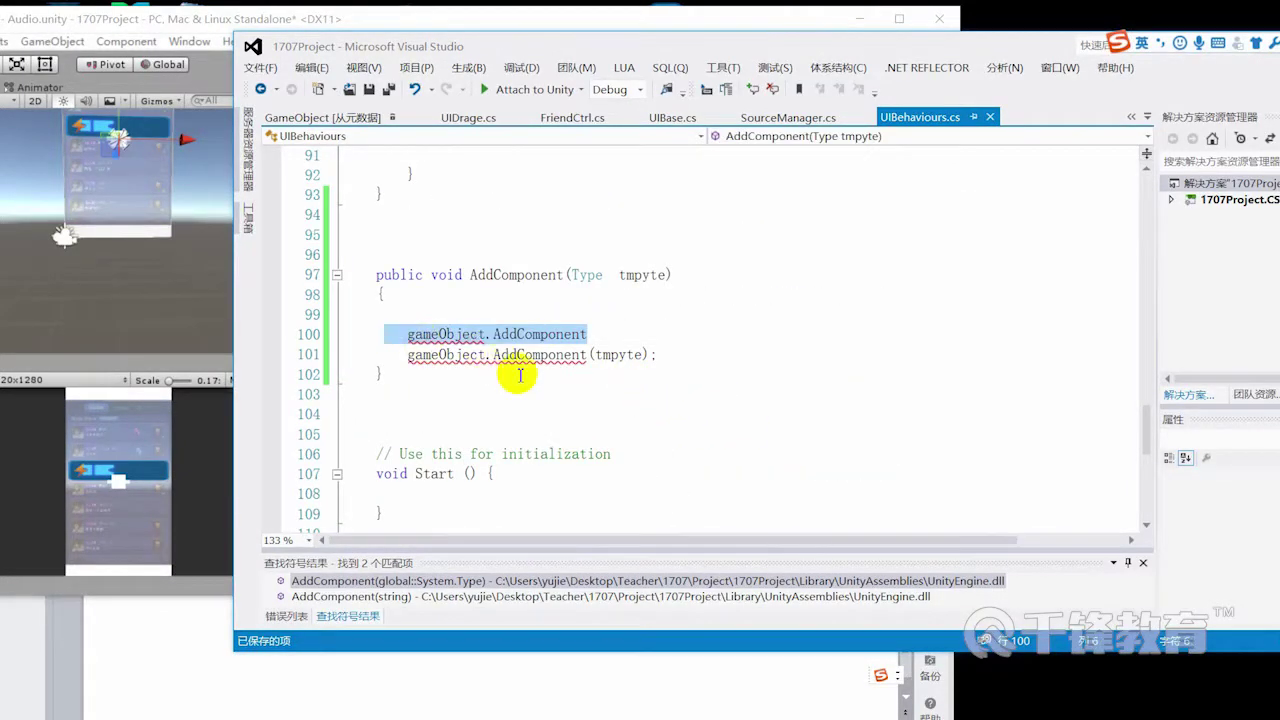
key(Delete)
click(780, 384)
key(ctrl+s)
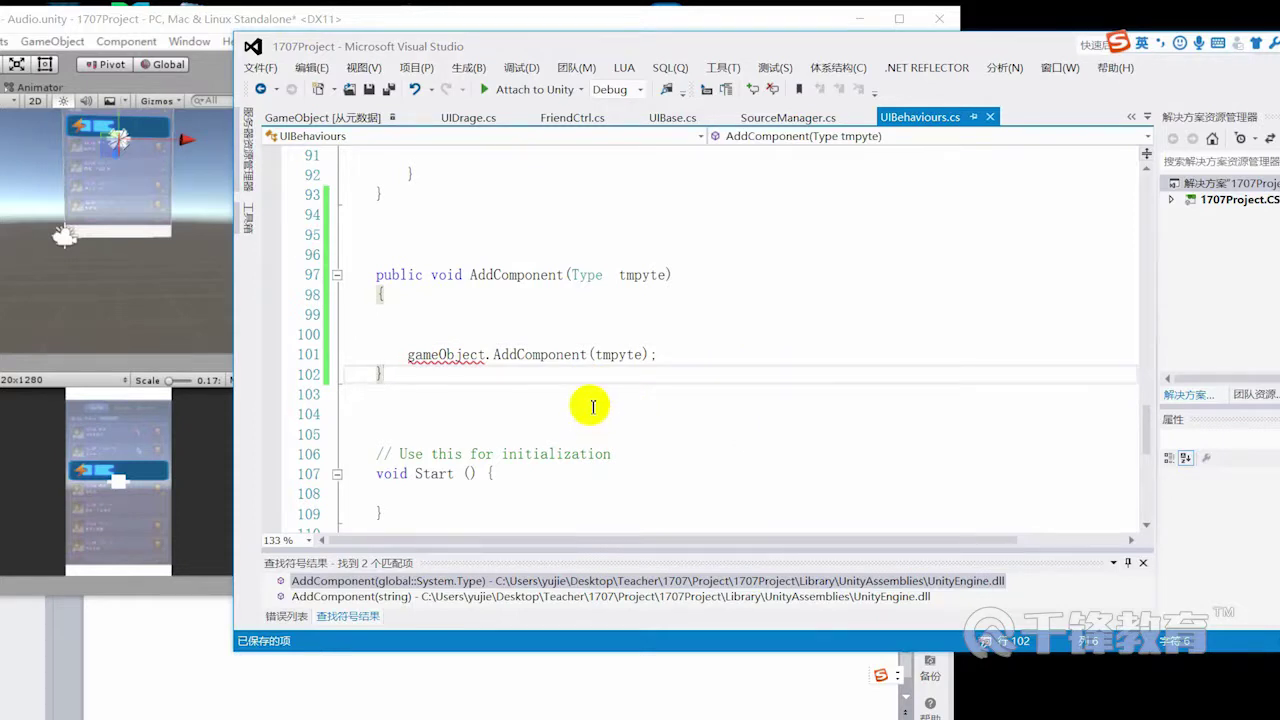
Step: Remove the extra blank line above the AddComponent call and save UIBehaviours.cs
mouse_move(533, 357)
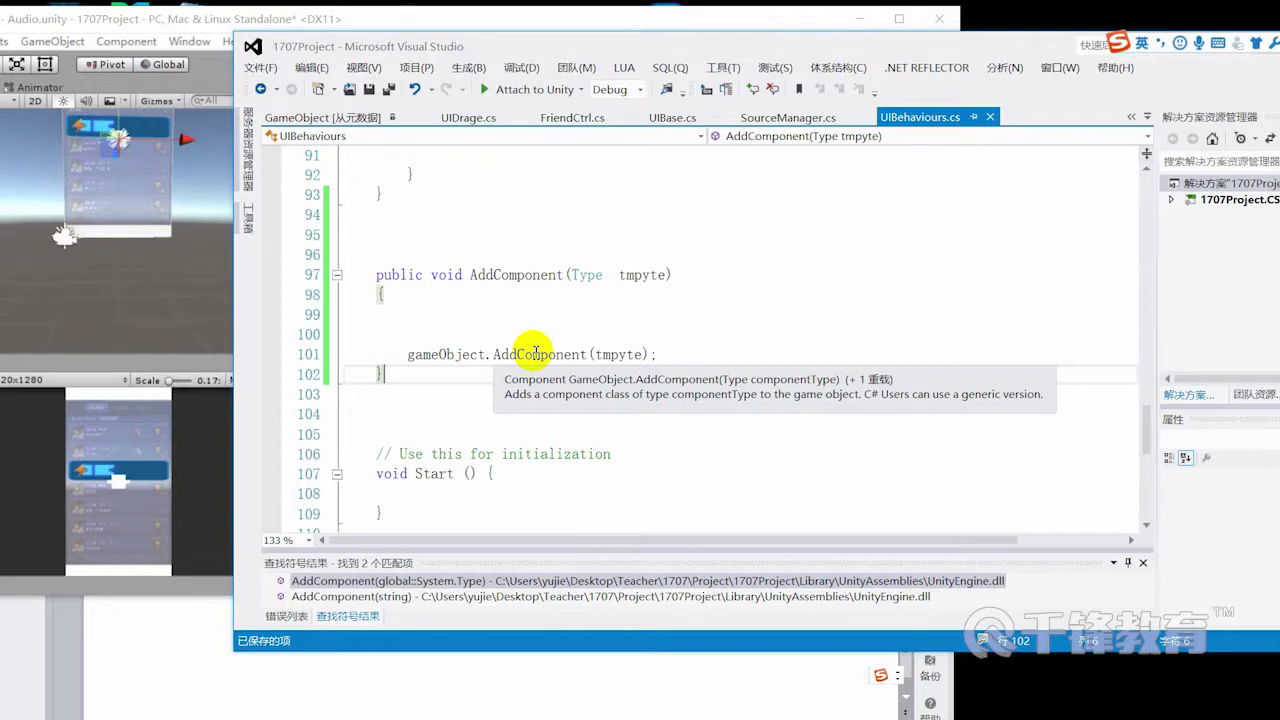
drag(384, 334, 277, 317)
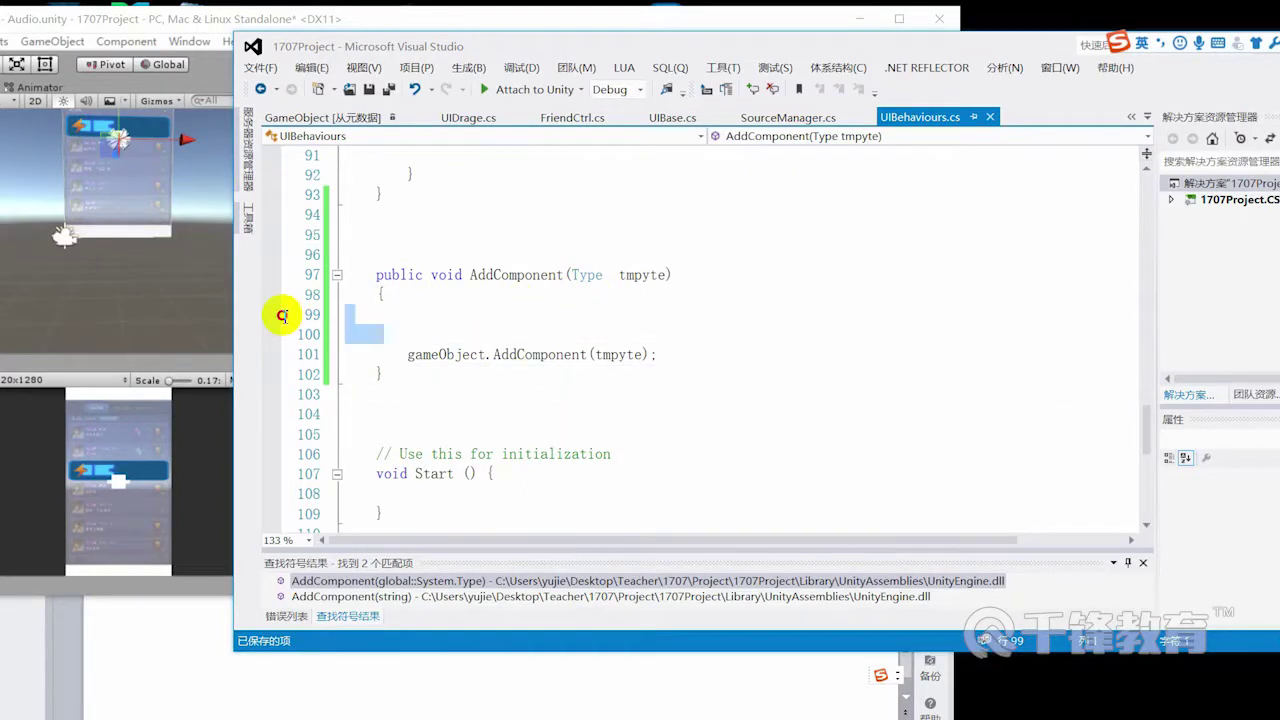
key(BackSpace)
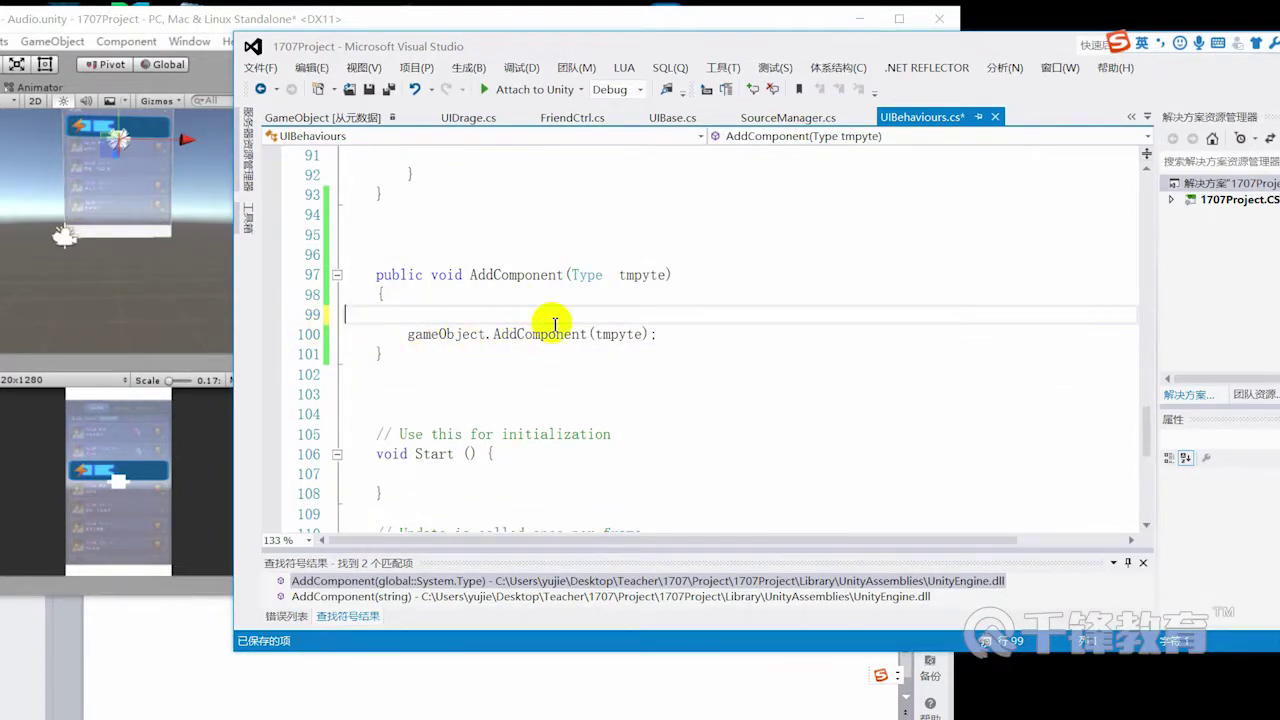
click(323, 320)
click(556, 320)
key(ctrl+s)
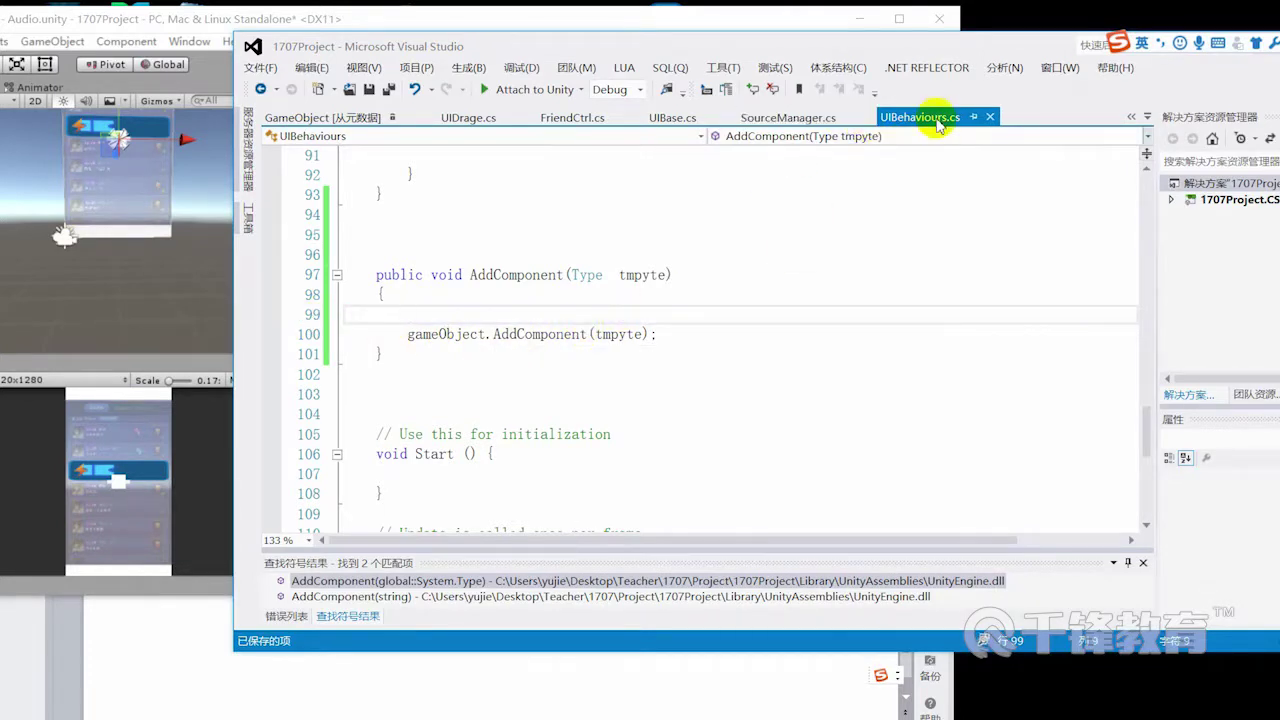
Step: Review the AddComponent signature and call, close the GameObject metadata tab, and return to UIBase.cs
drag(753, 46, 814, 55)
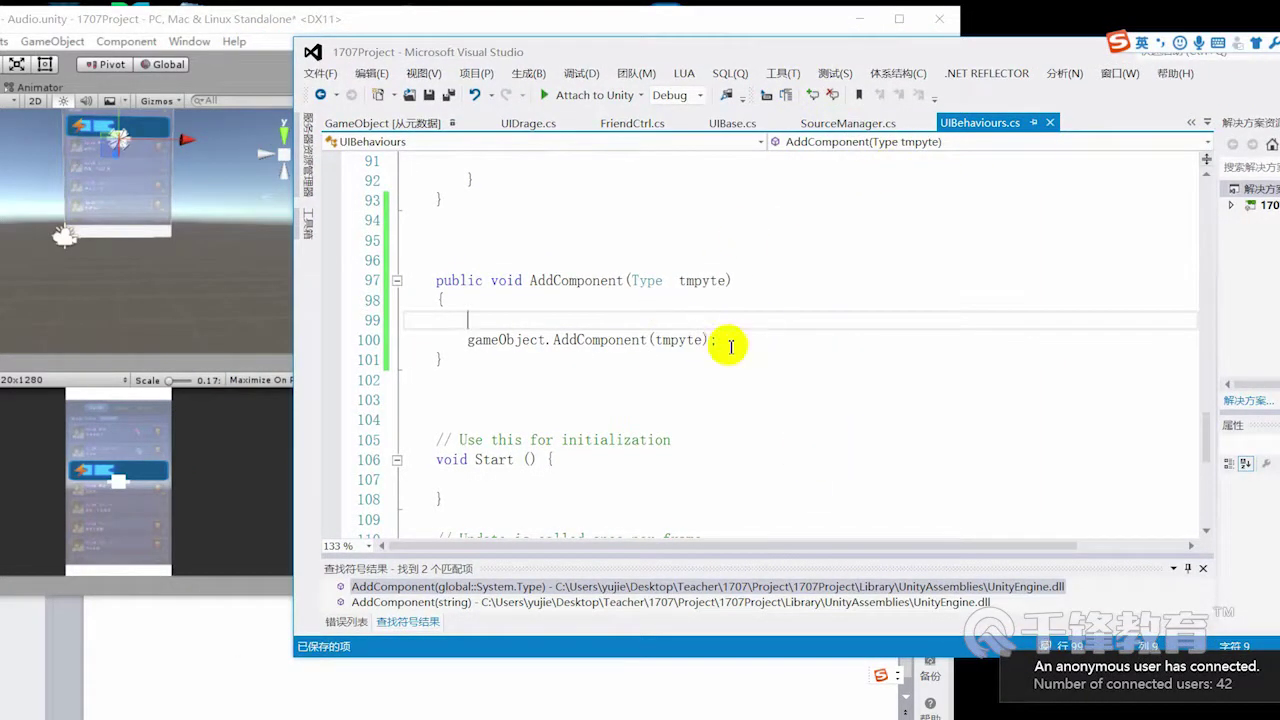
scroll(680, 352, up, 1)
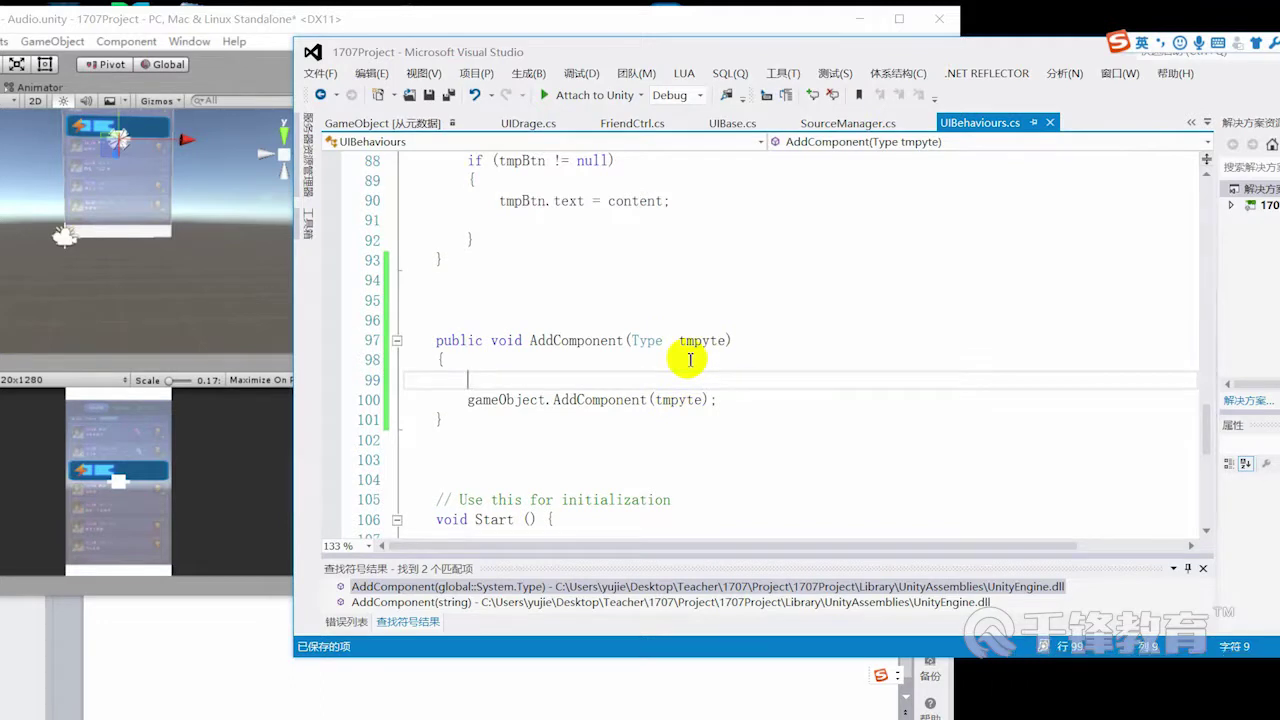
drag(529, 342, 760, 342)
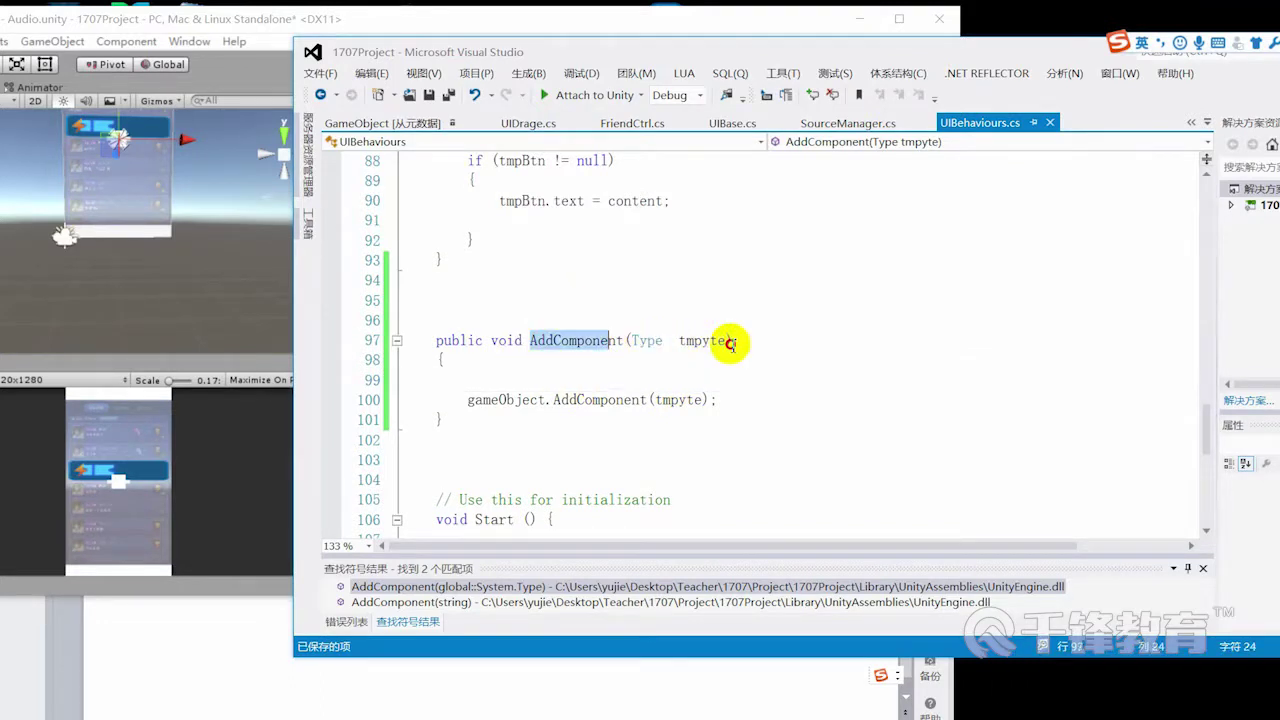
drag(466, 400, 786, 400)
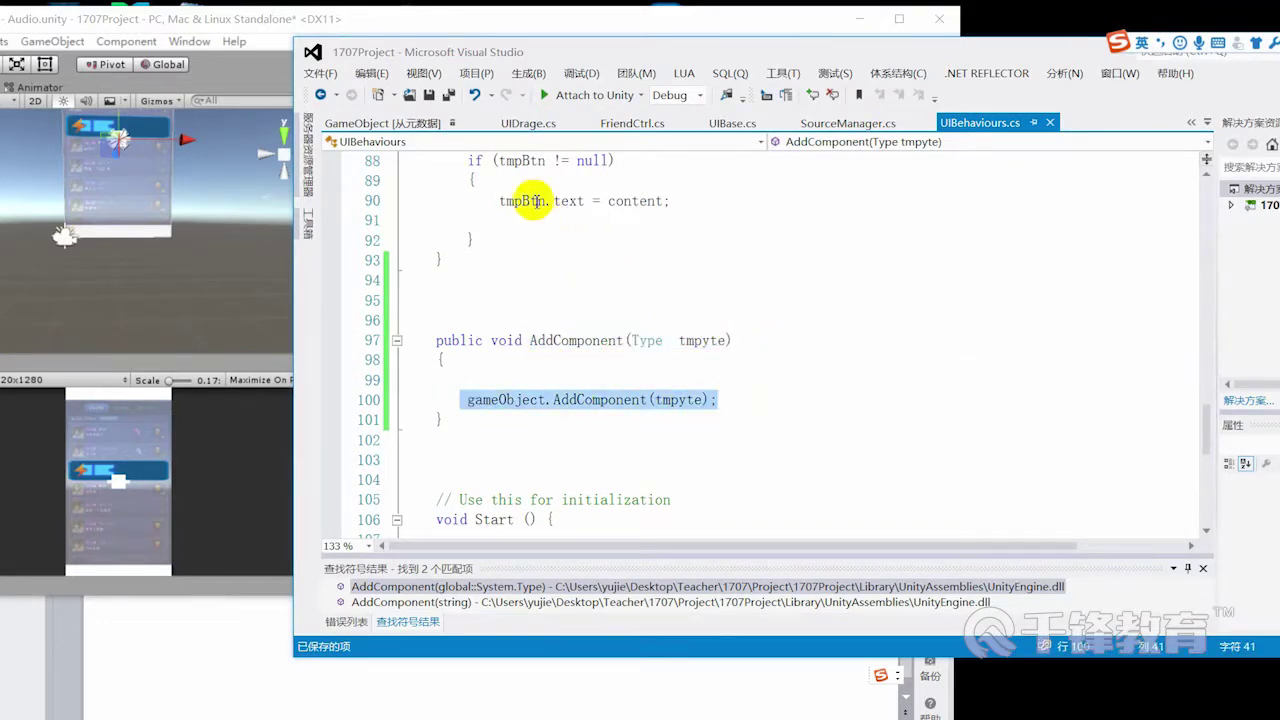
click(470, 122)
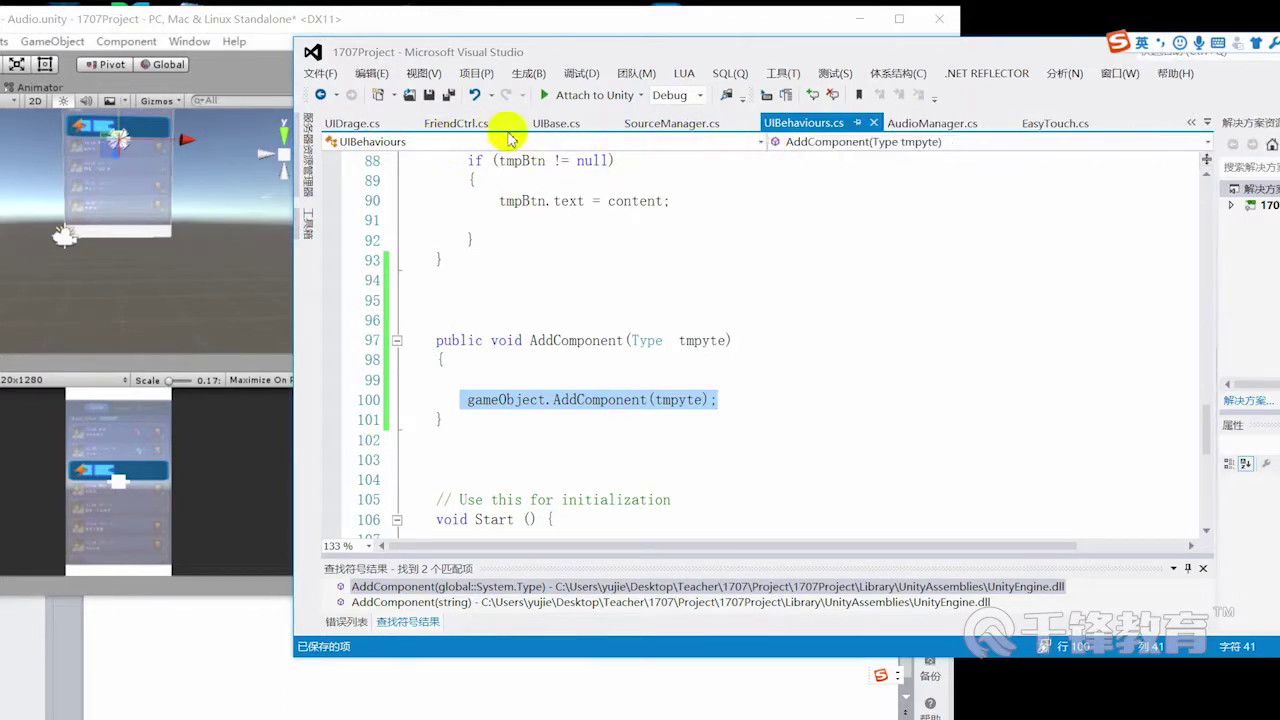
click(545, 124)
Step: Replace the ChangeImage(tmpSprite) call with tmpBehave.AddComponent and save UIBase.cs
double_click(770, 393)
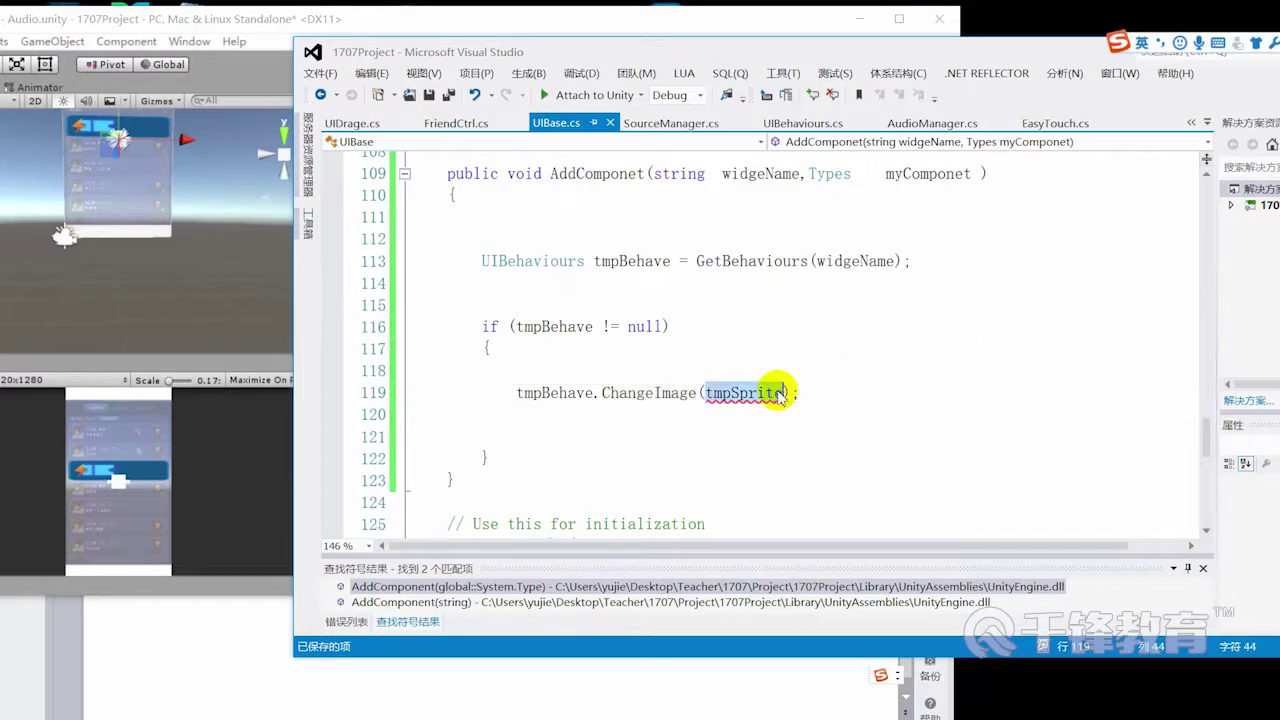
drag(603, 392, 790, 393)
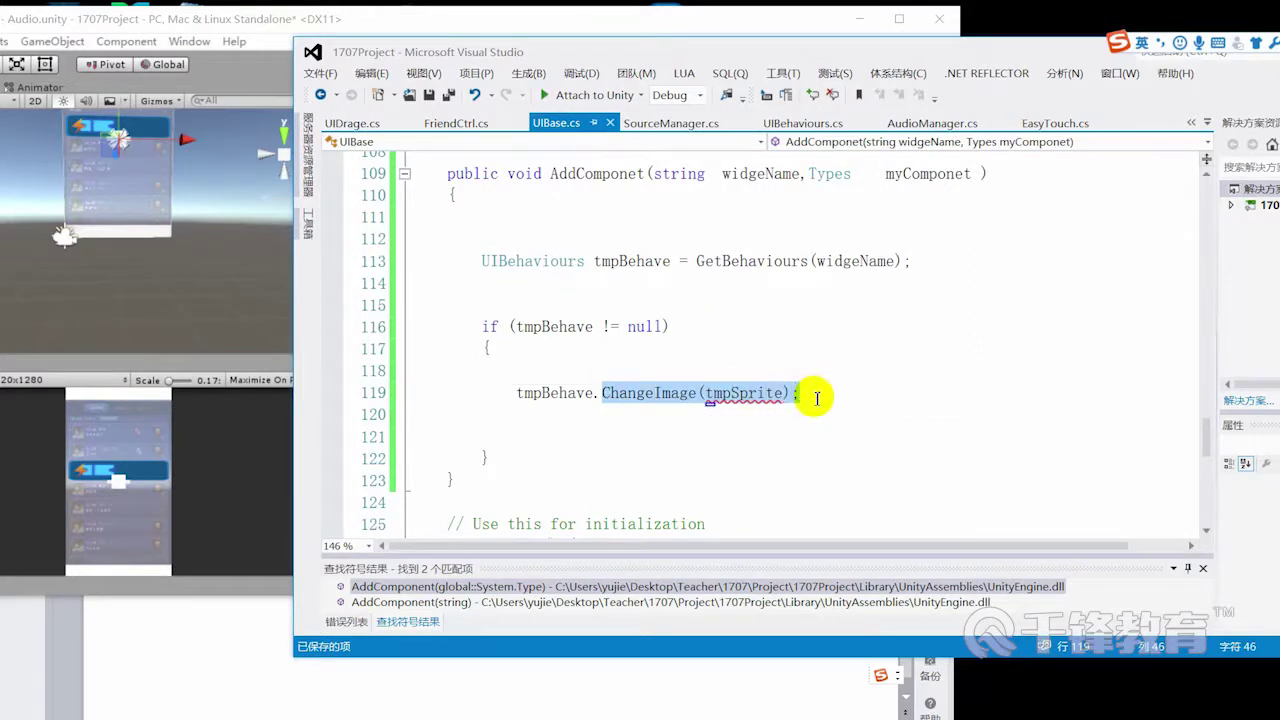
key(BackSpace)
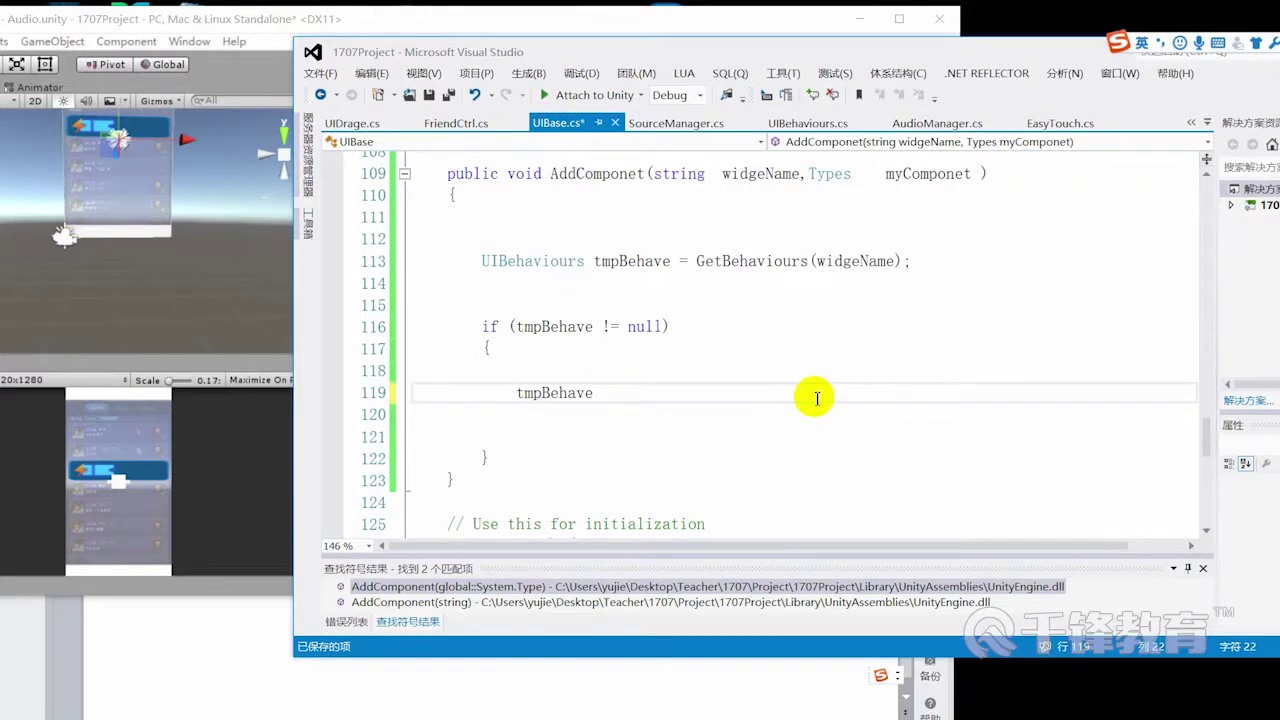
text(.ad)
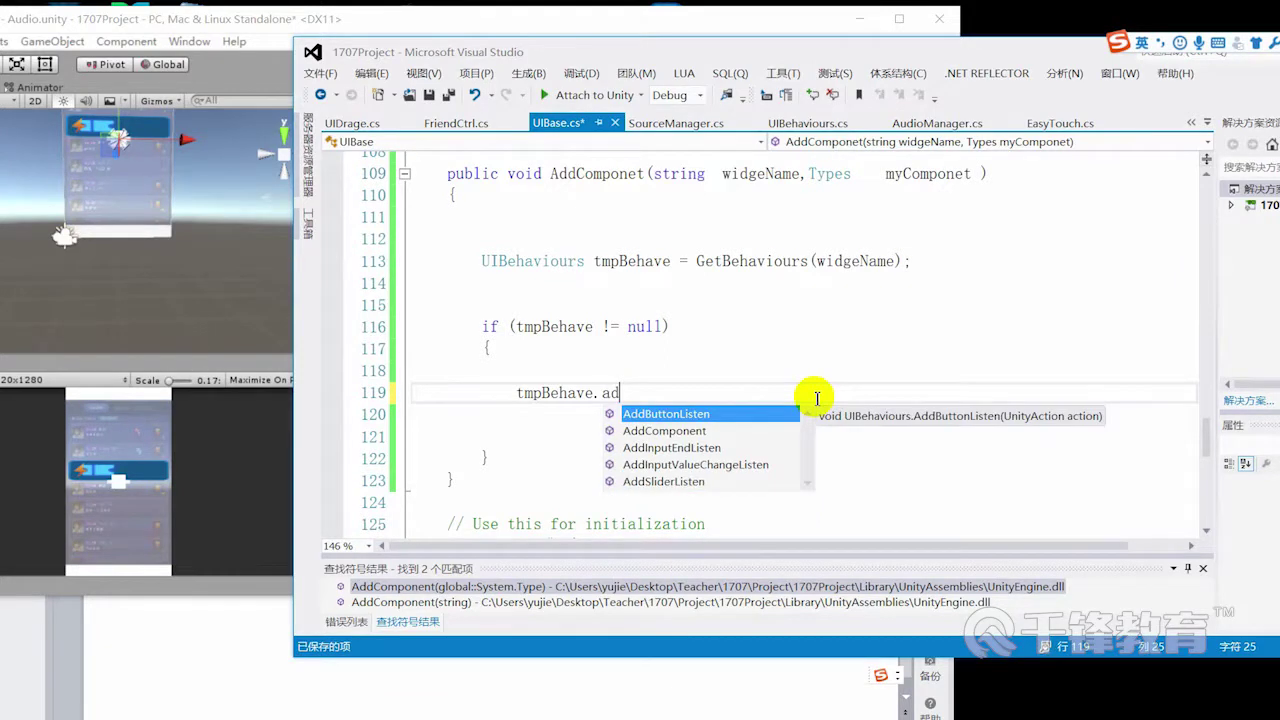
key(Down)
key(Tab)
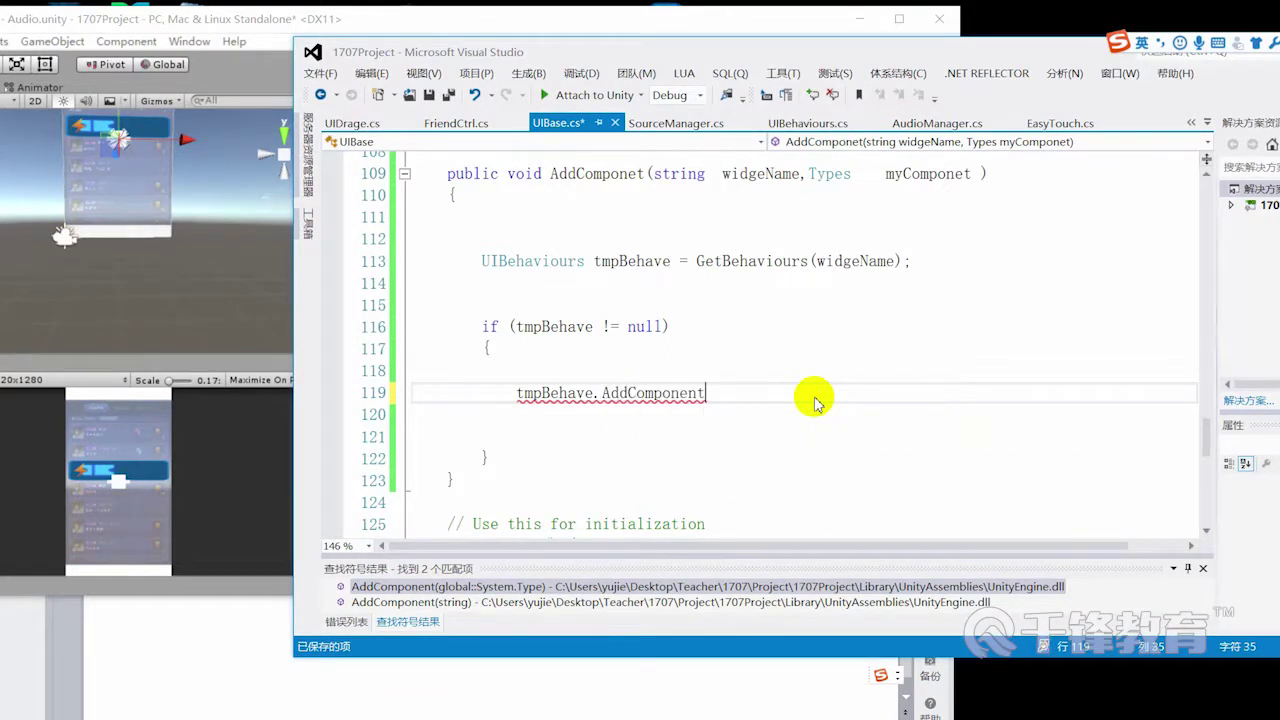
text(();)
key(ctrl+s)
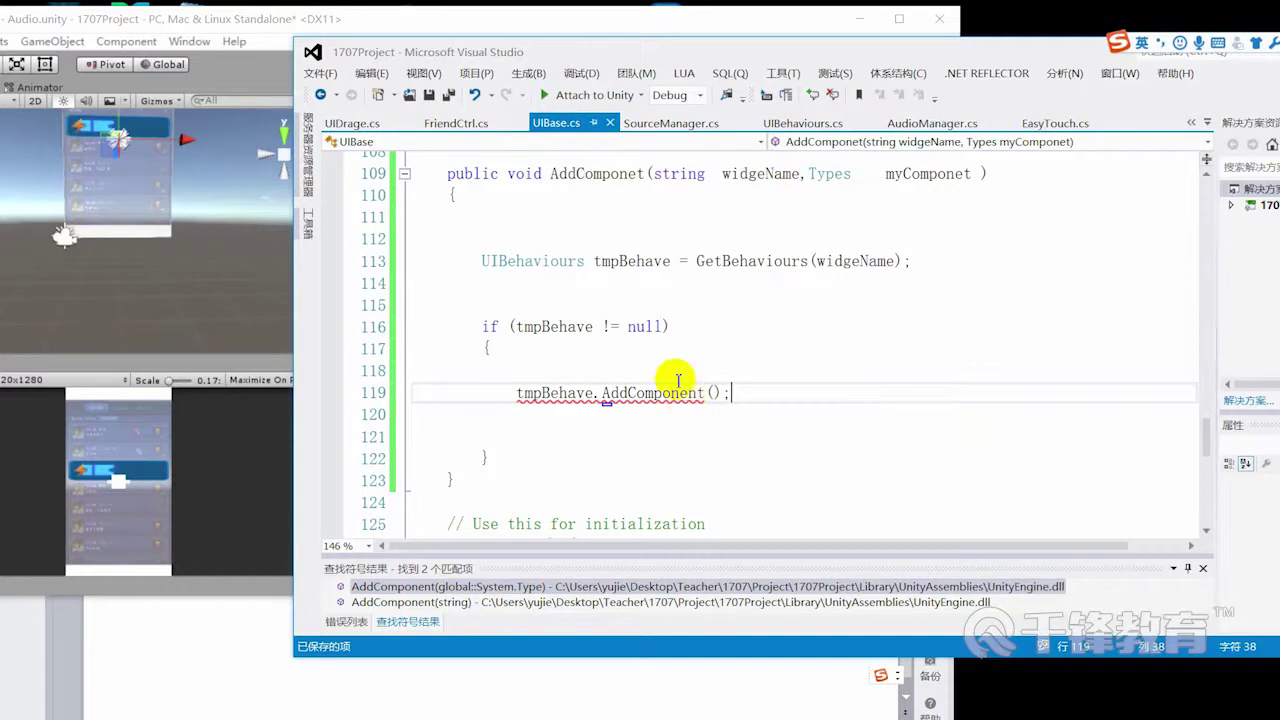
mouse_move(680, 395)
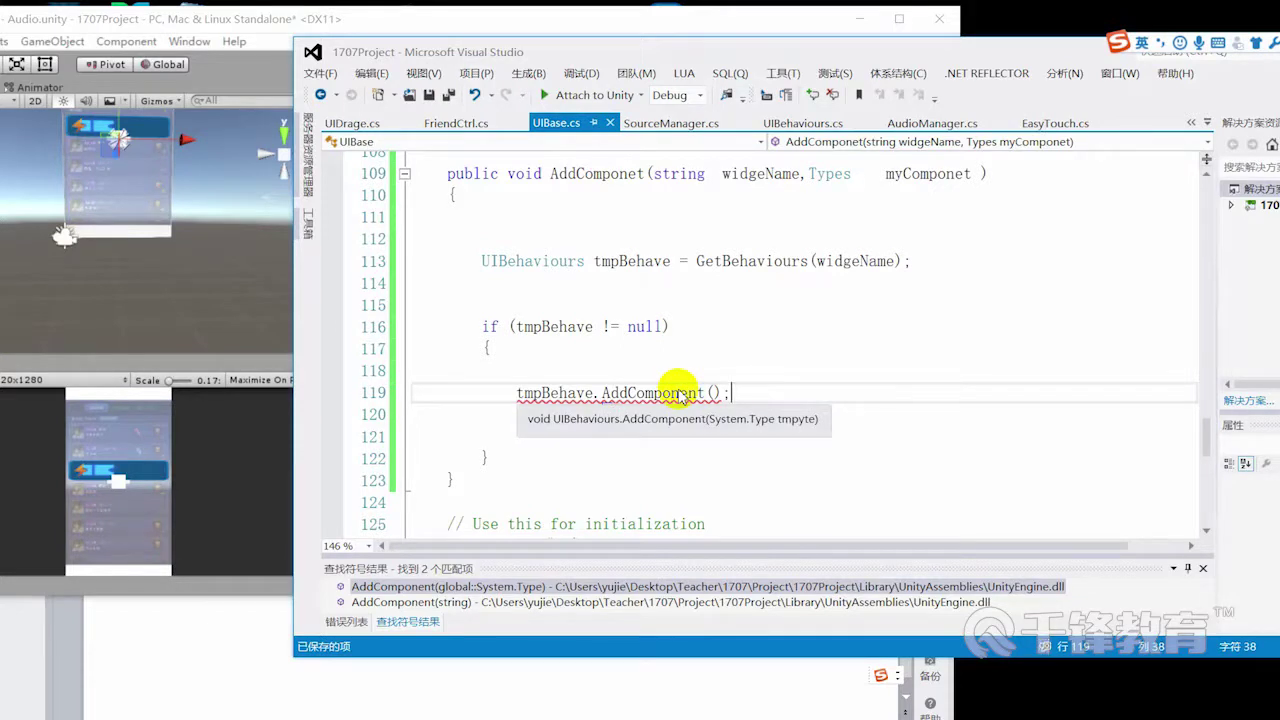
Step: Change the parameter type from Types to Type and add 'using System;' at the top of UIBase.cs
click(852, 173)
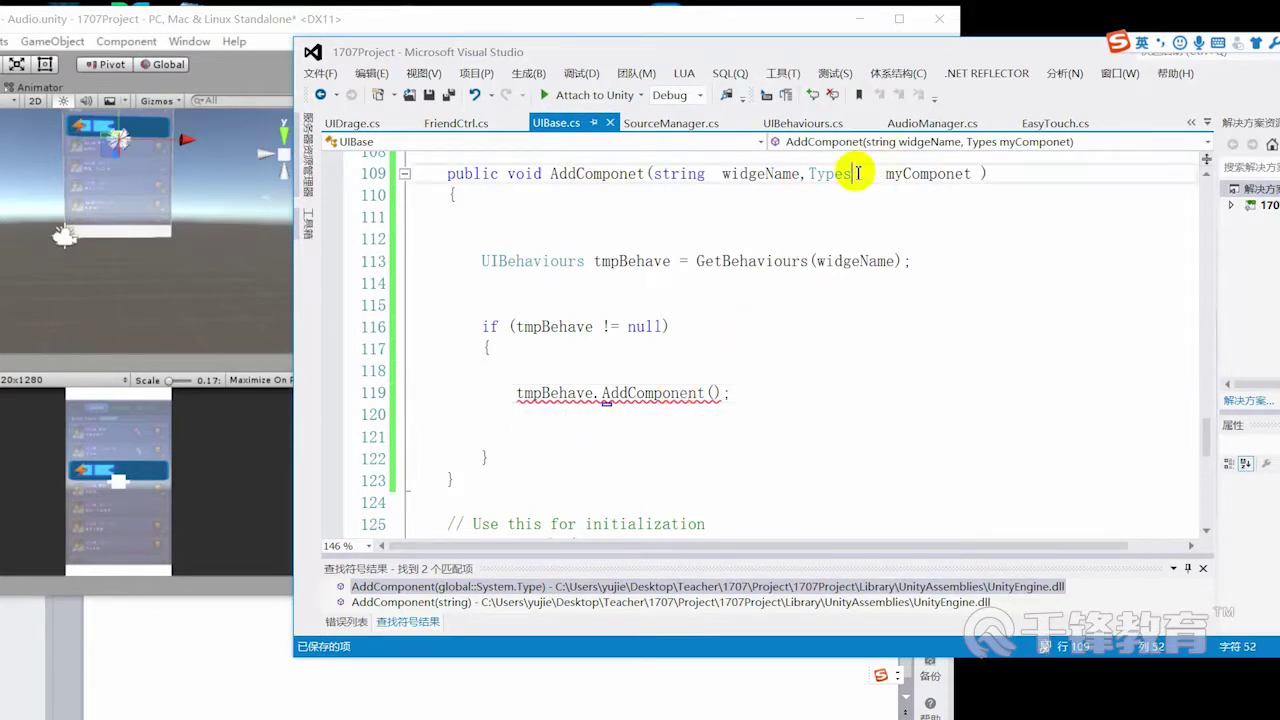
key(BackSpace)
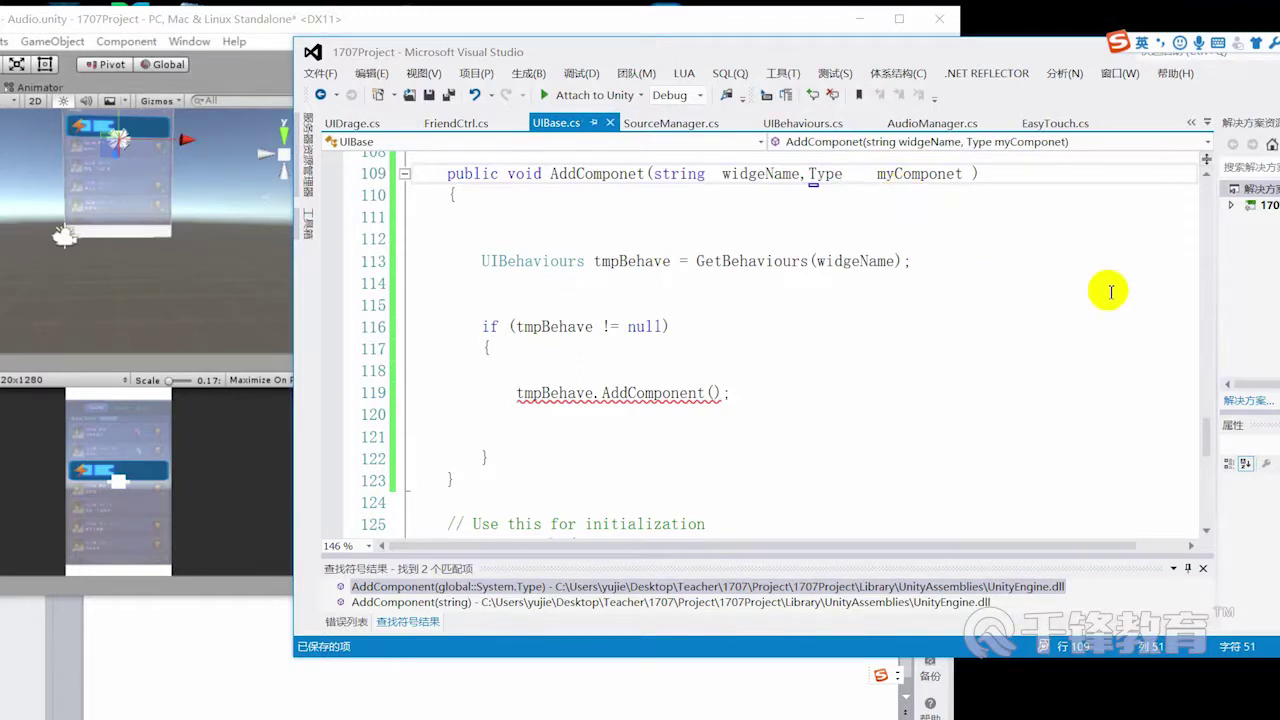
scroll(1180, 206, up, 1)
scroll(1194, 331, up, 1)
drag(1212, 425, 1205, 180)
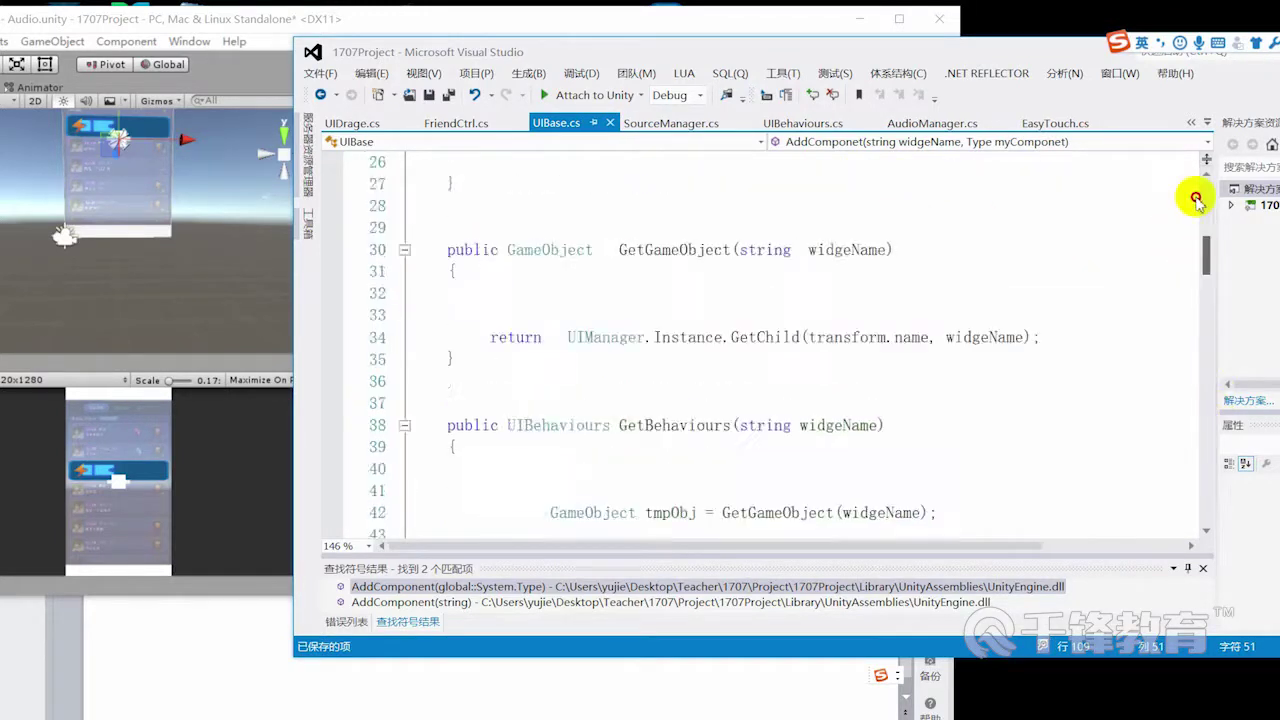
click(700, 290)
key(Return)
text(using un)
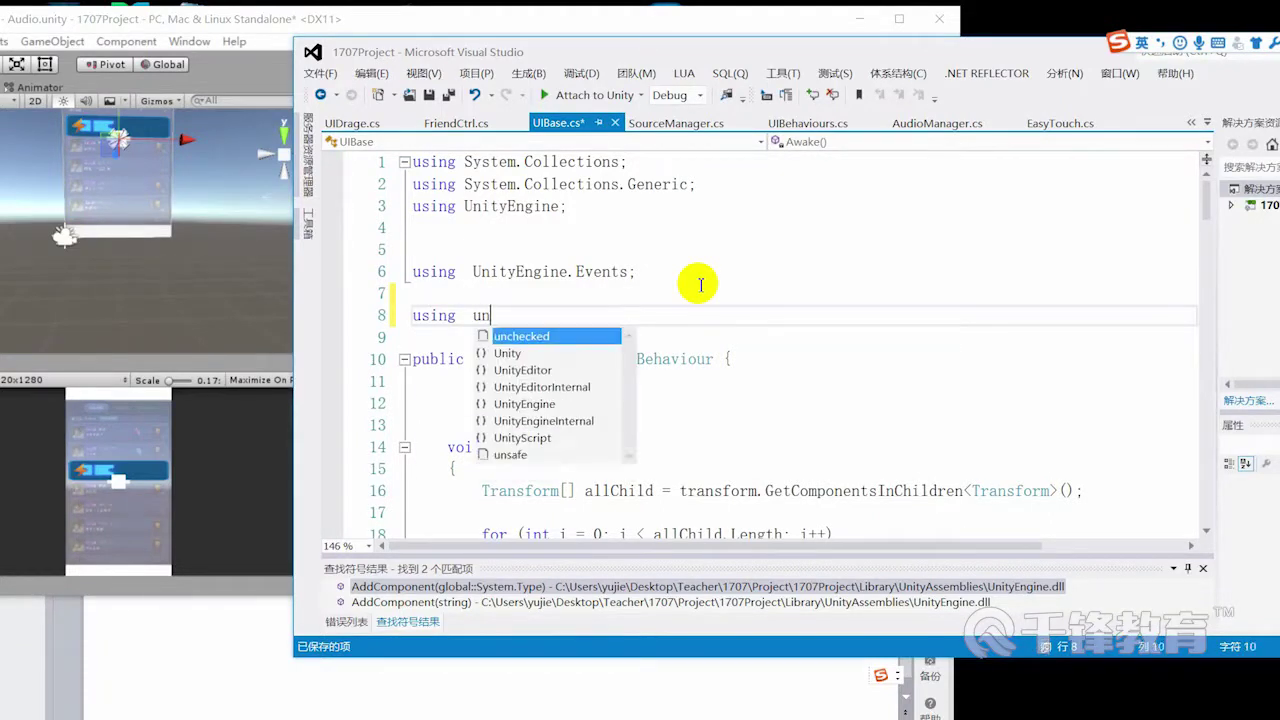
text(i)
key(BackSpace)
key(BackSpace)
key(BackSpace)
text(sys;)
key(Return)
Step: Pass the myComponet parameter as the AddComponent argument
scroll(1000, 240, down, 1)
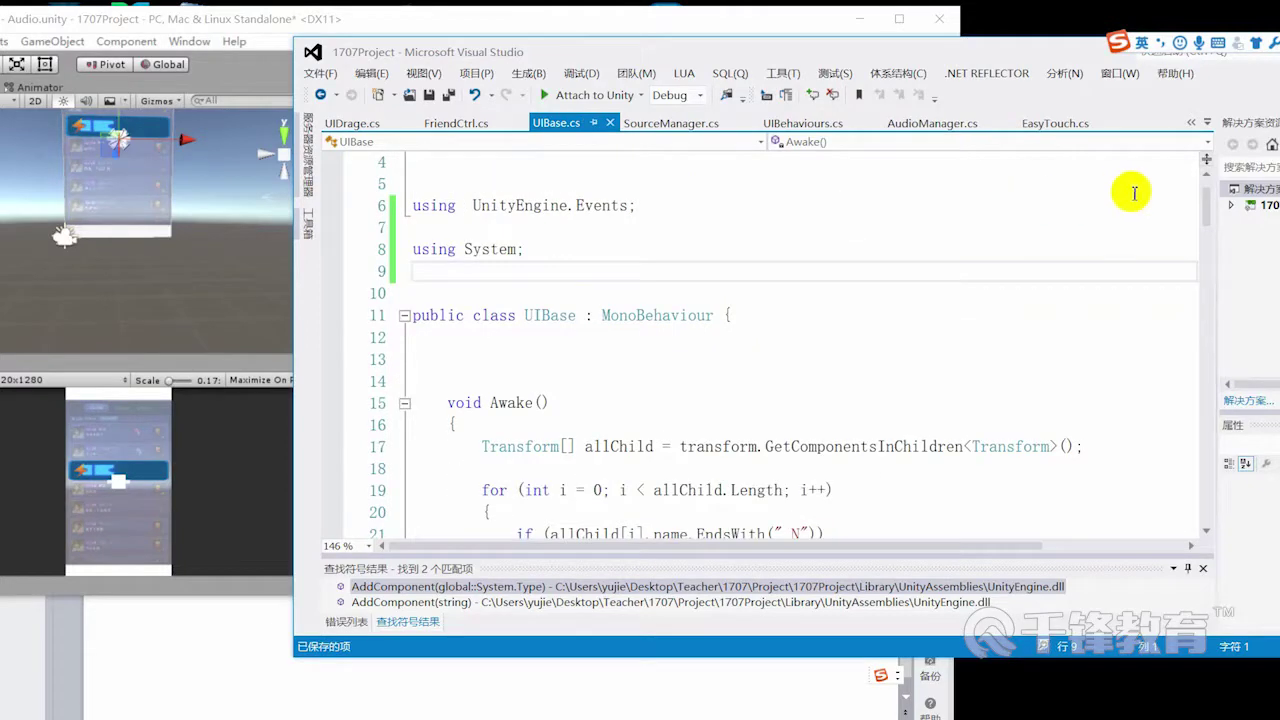
drag(1206, 200, 1180, 343)
scroll(980, 420, down, 6)
scroll(908, 437, down, 3)
scroll(820, 423, down, 3)
scroll(707, 306, down, 2)
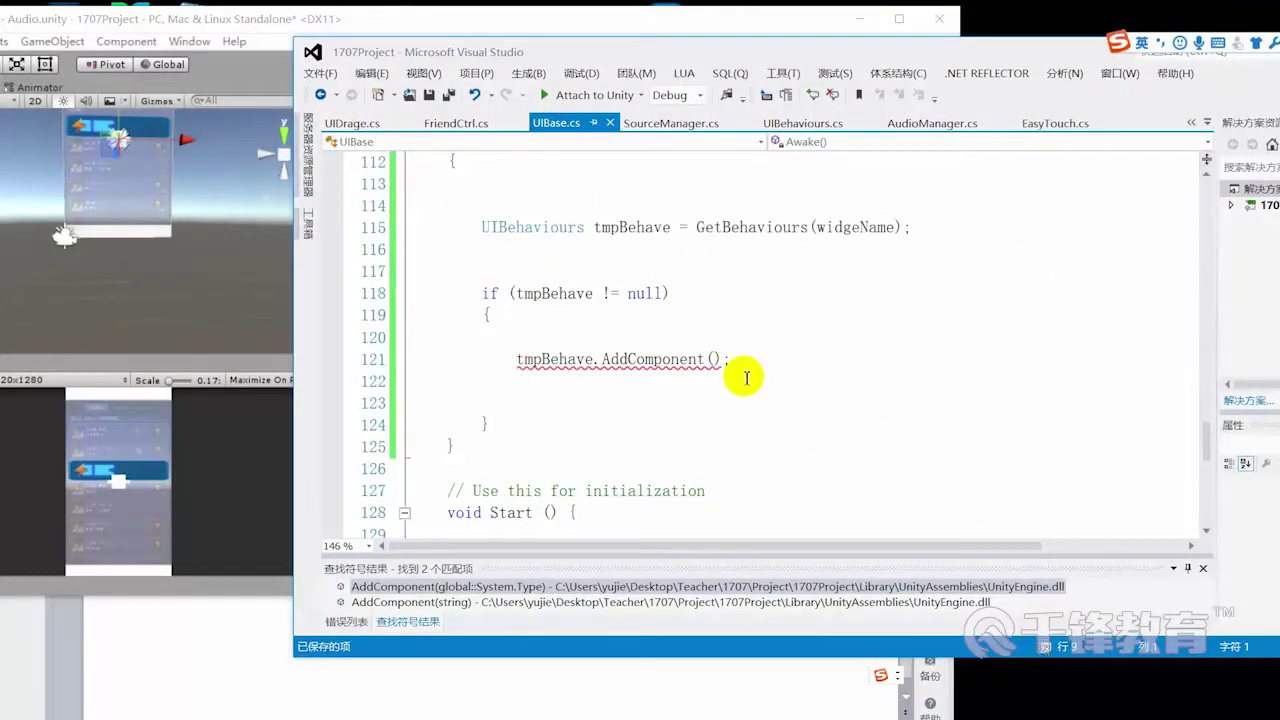
scroll(760, 285, up, 2)
double_click(910, 265)
key(ctrl+c)
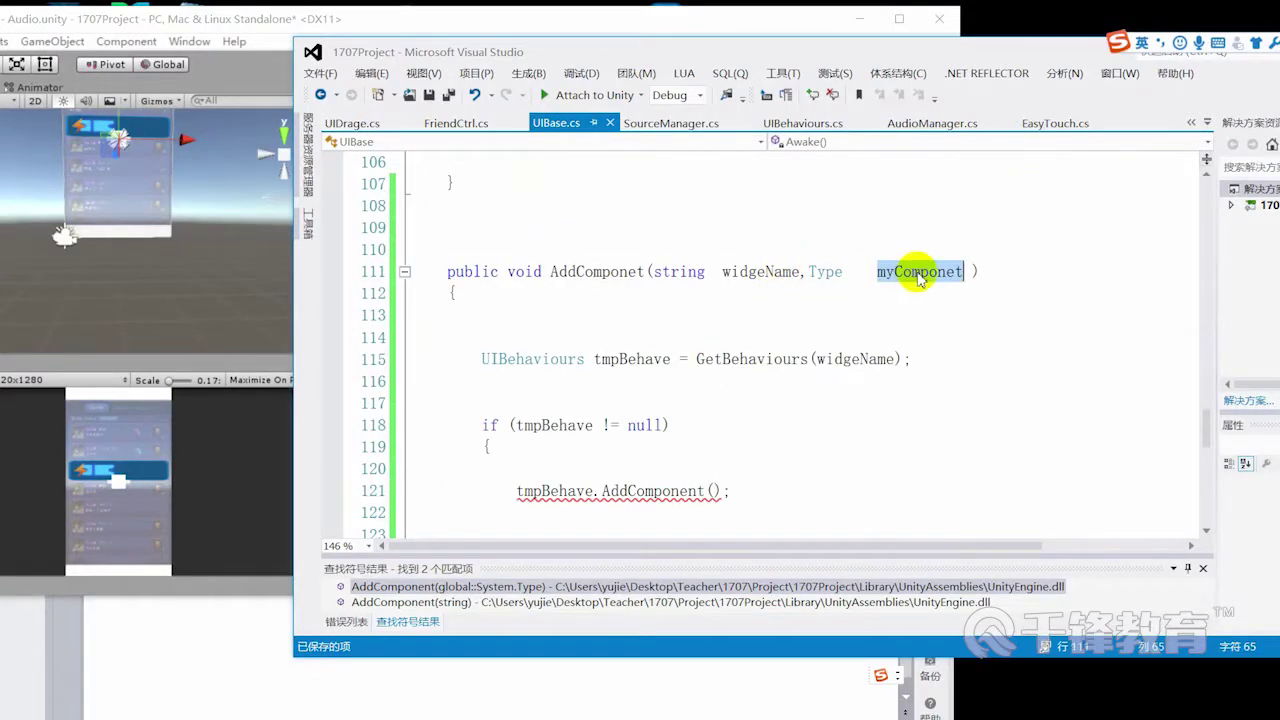
click(714, 491)
key(ctrl+v)
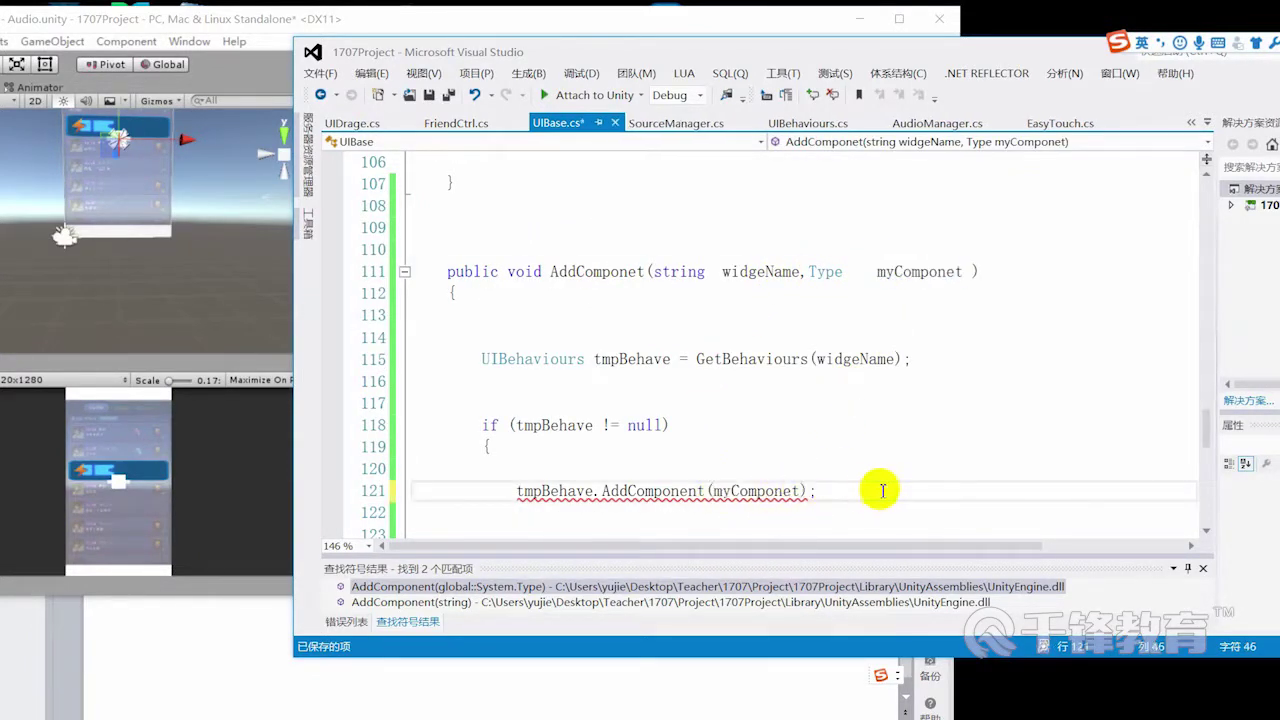
scroll(800, 325, down, 2)
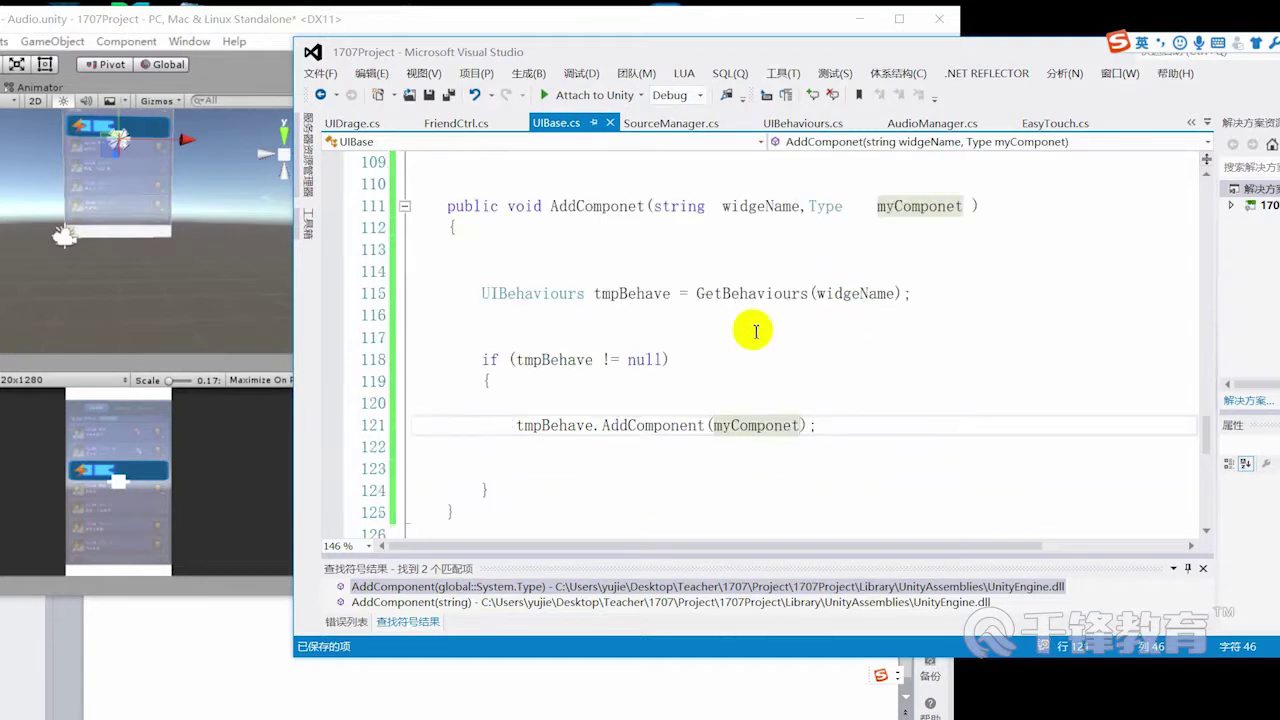
Step: Review the AddComponet method, undo an accidental statement move, and switch to FriendCtrl.cs
double_click(735, 238)
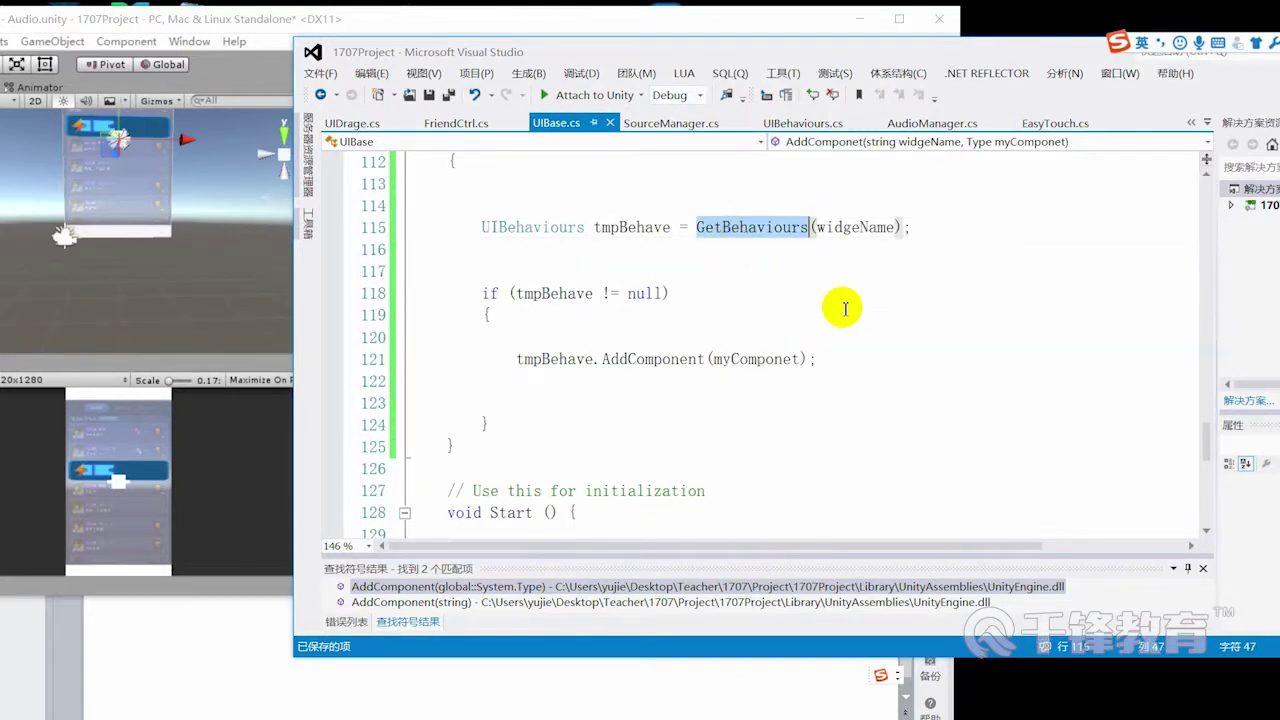
scroll(840, 302, up, 1)
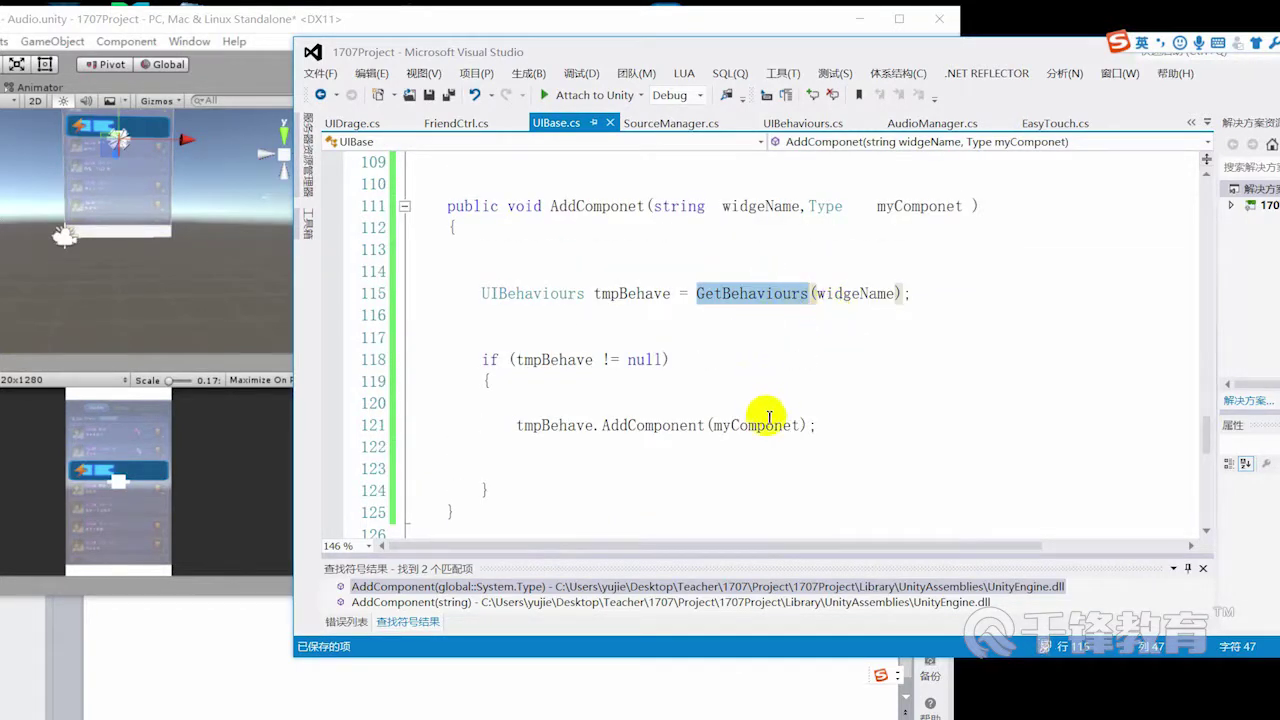
double_click(610, 425)
click(854, 429)
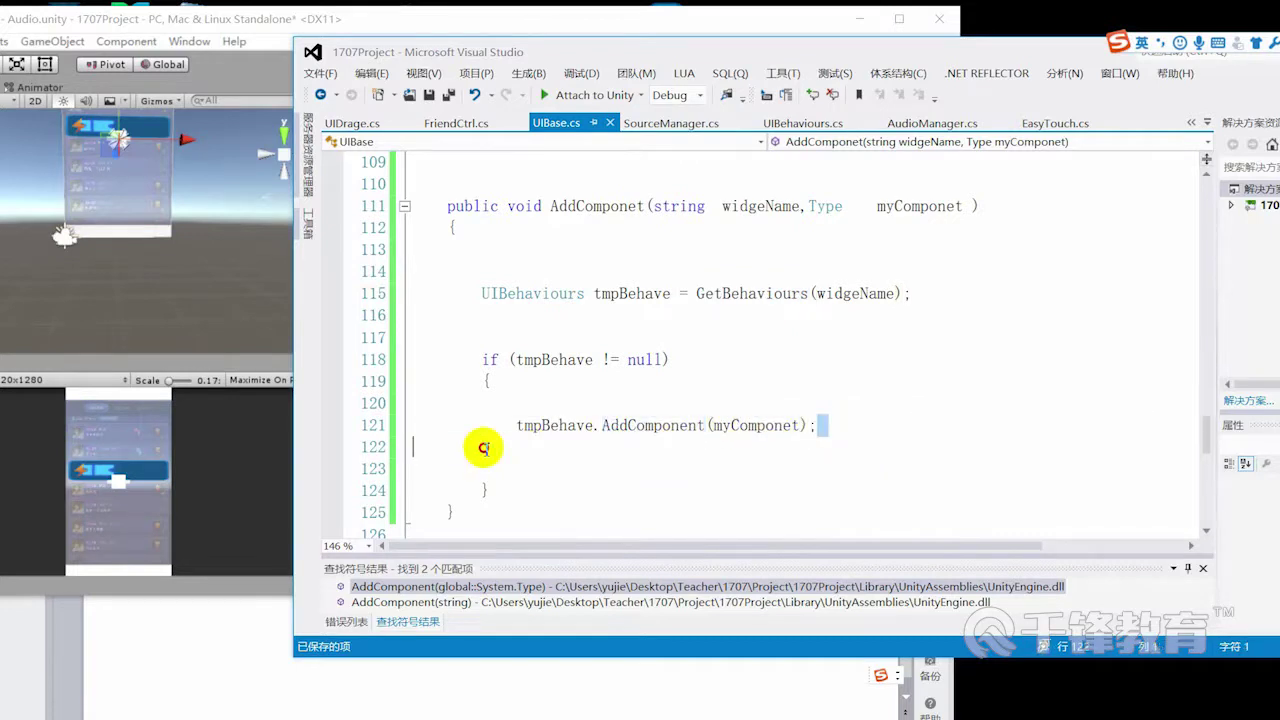
shift+click(490, 424)
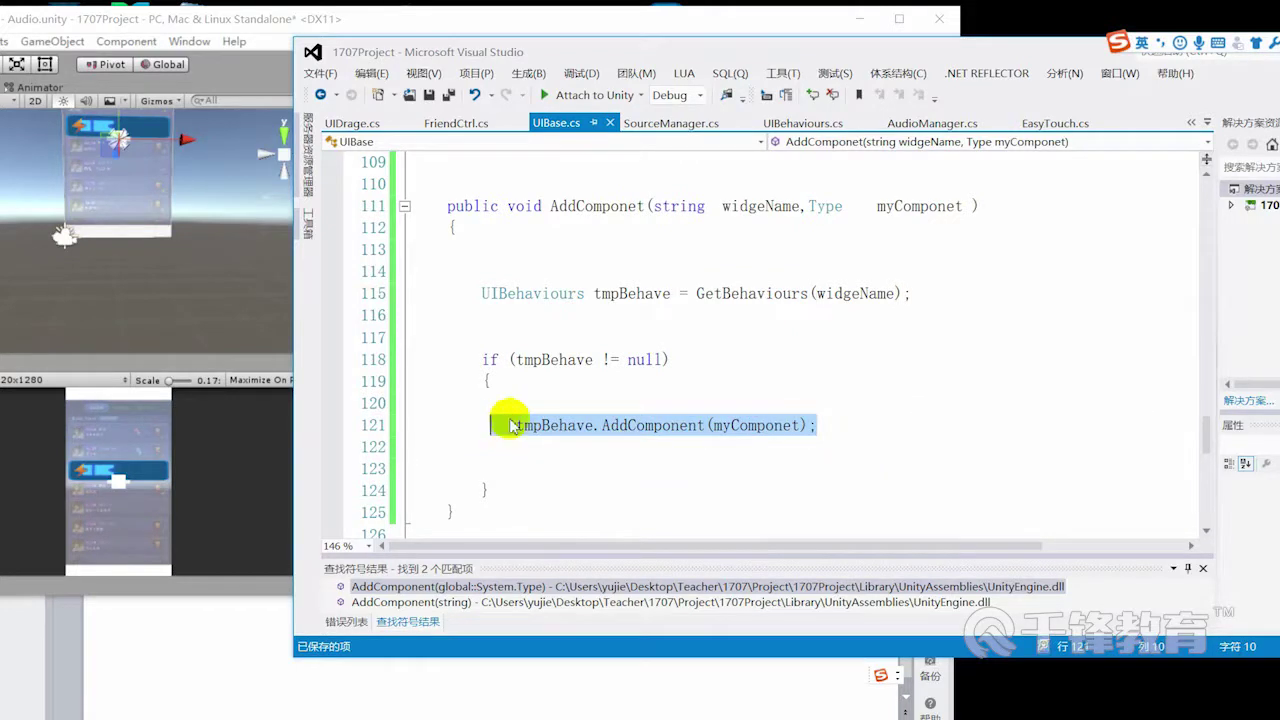
drag(490, 424, 652, 412)
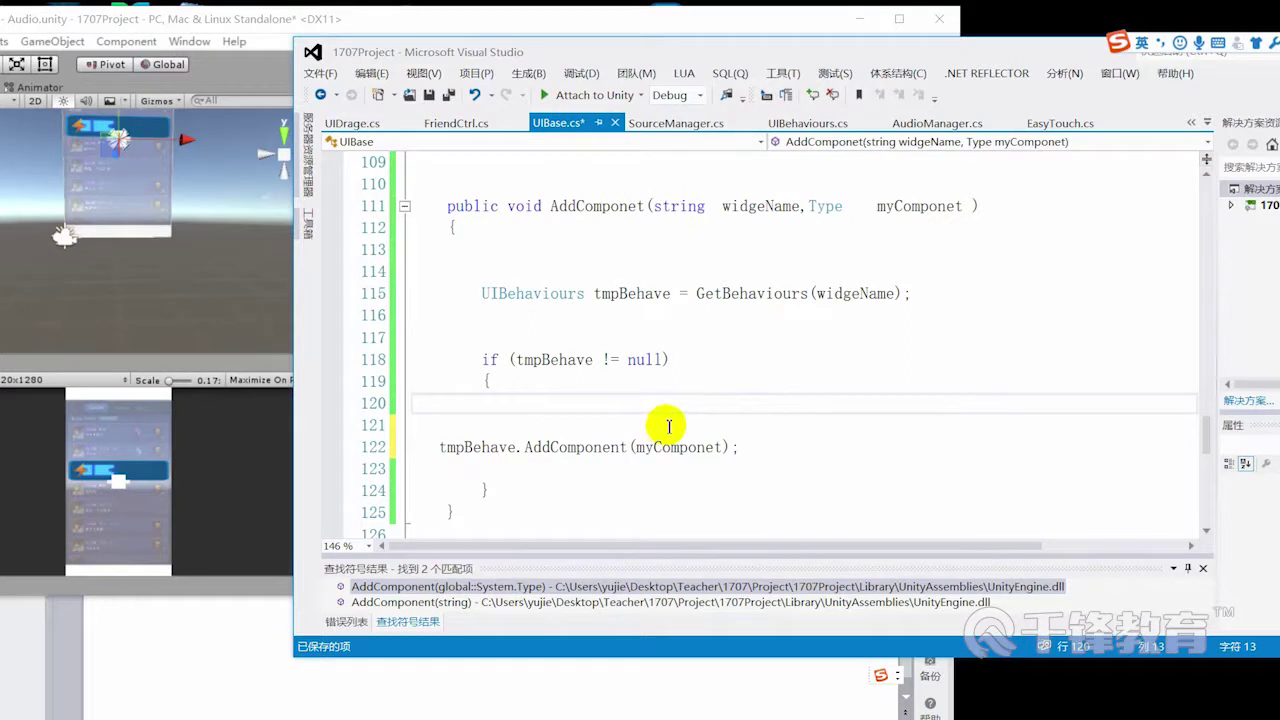
key(ctrl+z)
click(768, 442)
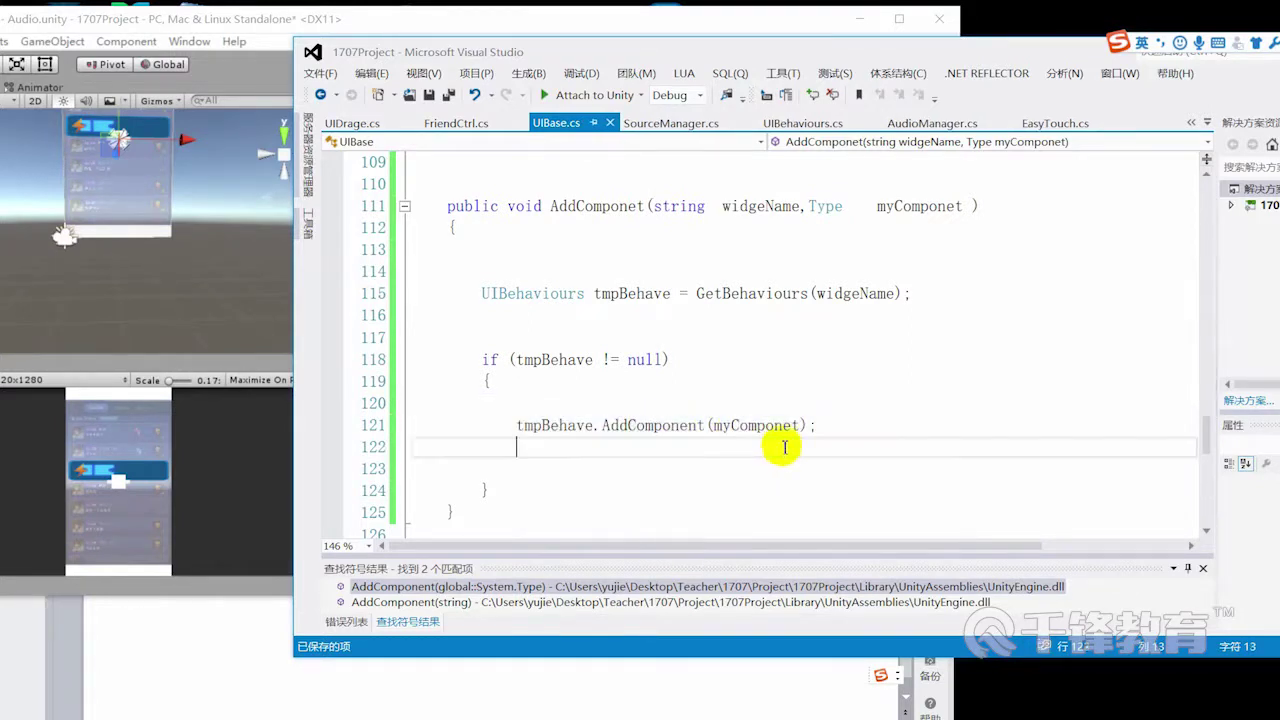
double_click(600, 206)
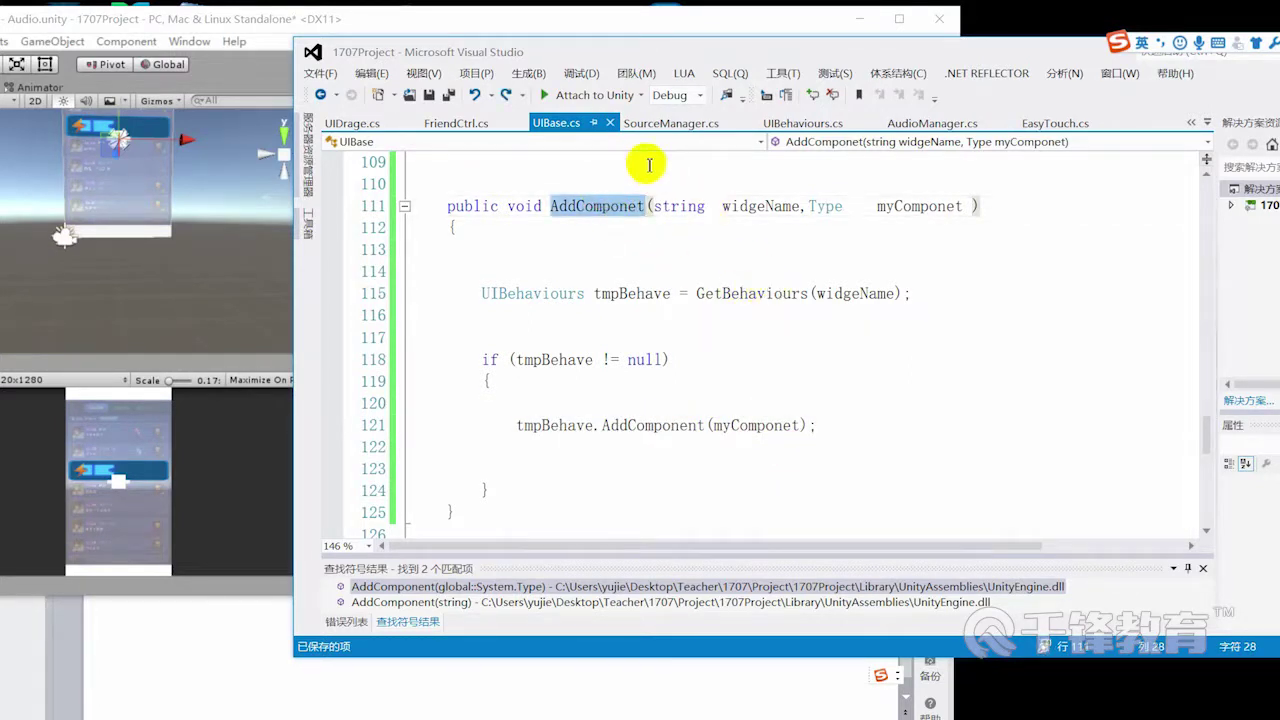
click(455, 123)
Step: Add an AddComponet(); call below ChangeImage in FriendCtrl's Start method and save
drag(623, 49, 896, 45)
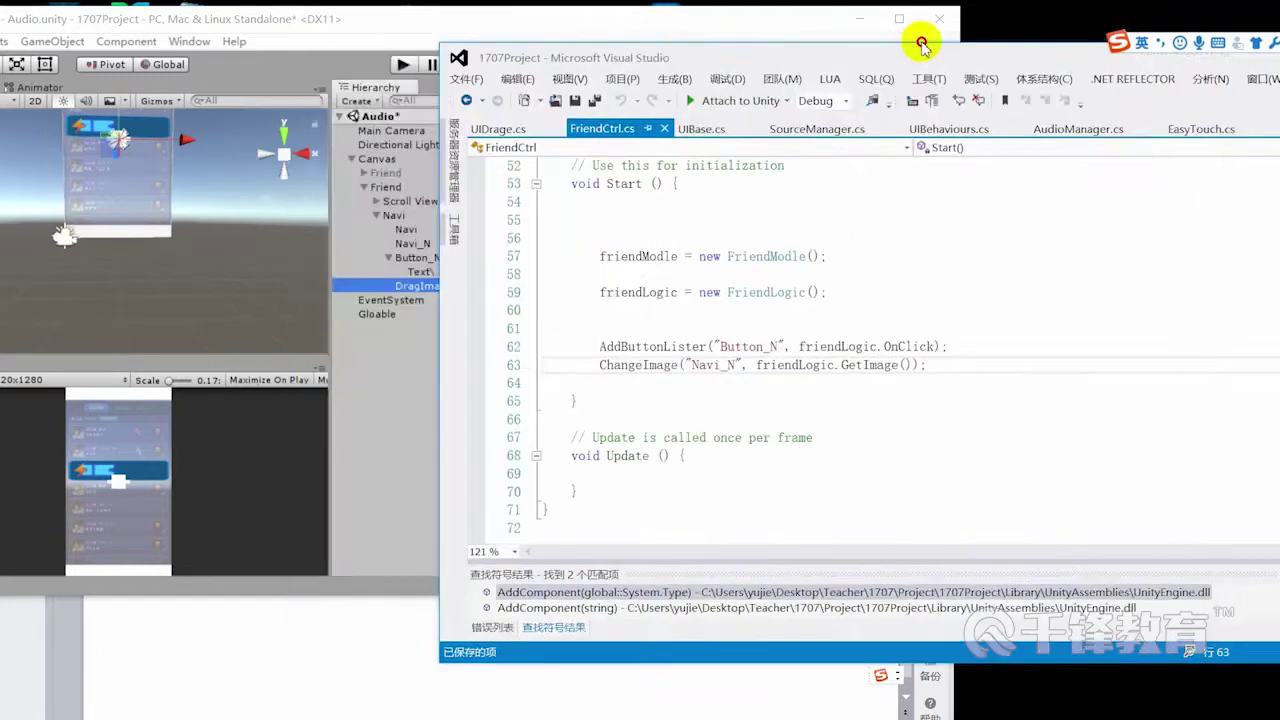
key(Return)
key(Return)
key(Return)
text(Add)
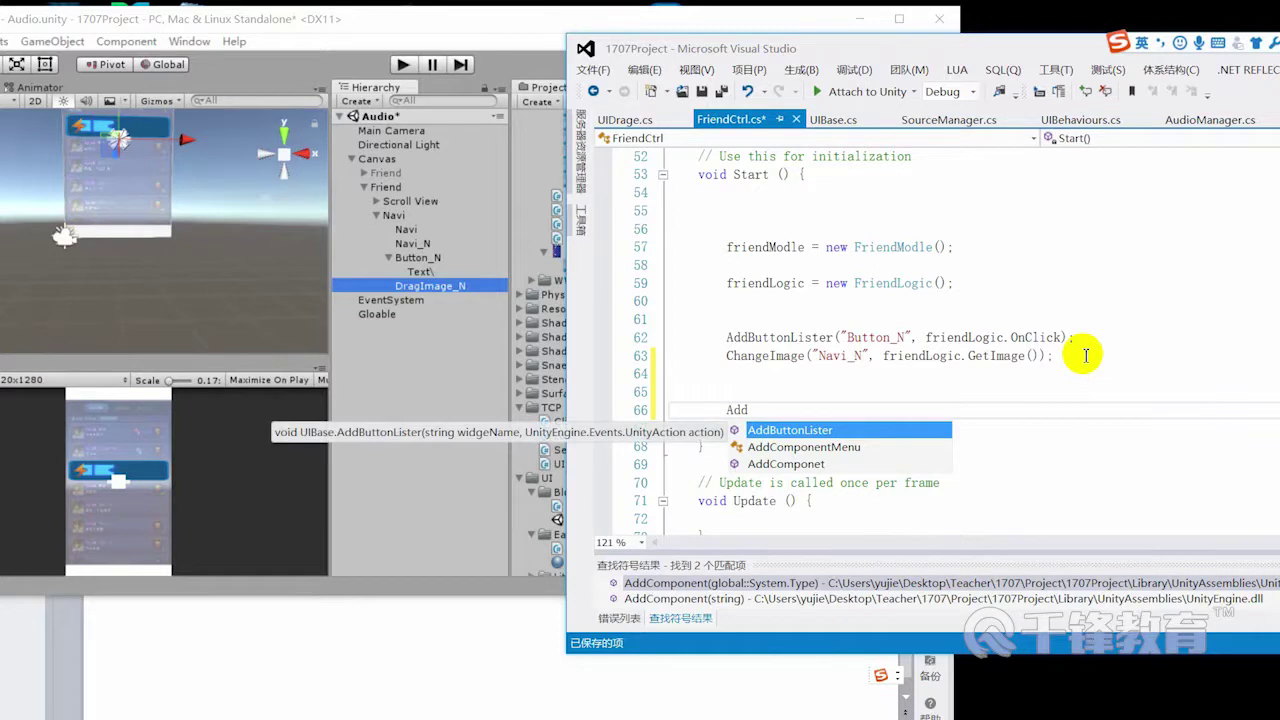
key(Down)
key(Down)
key(Return)
text(;)
key(ctrl+s)
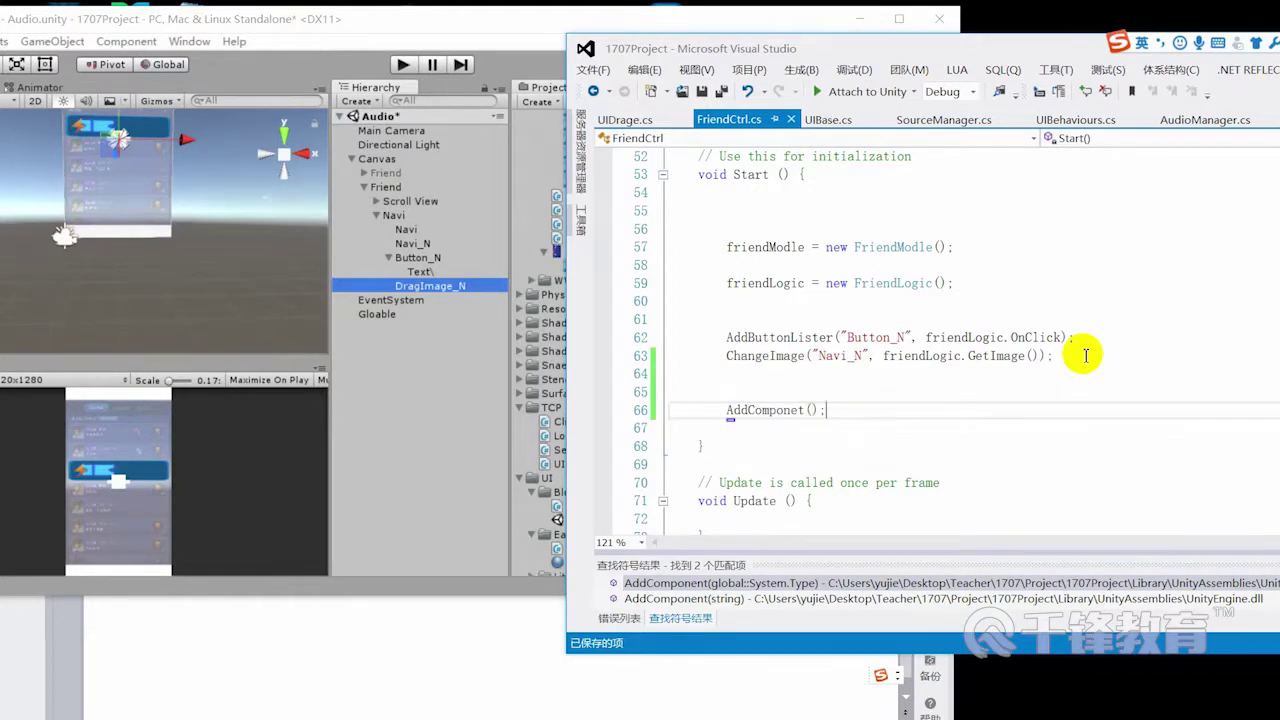
Step: Give AddComponet the arguments "" and typeof(UIDrage), then save
click(813, 410)
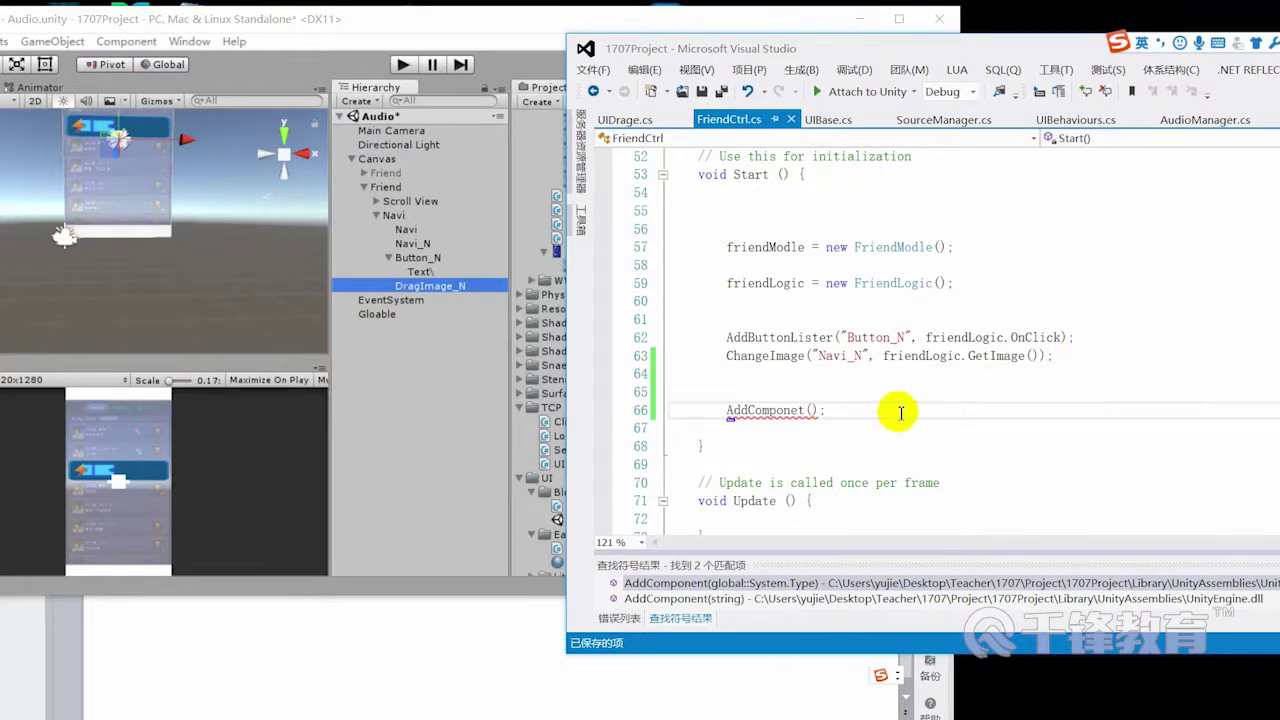
text("",)
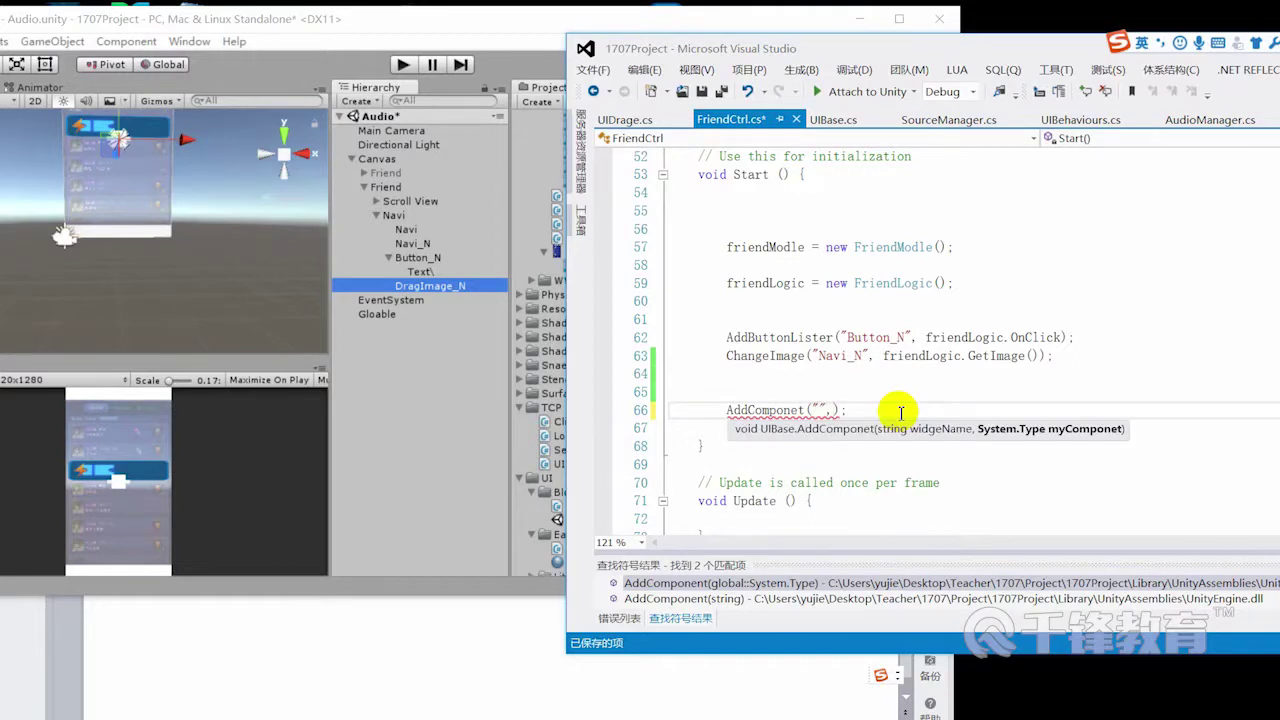
text(Type)
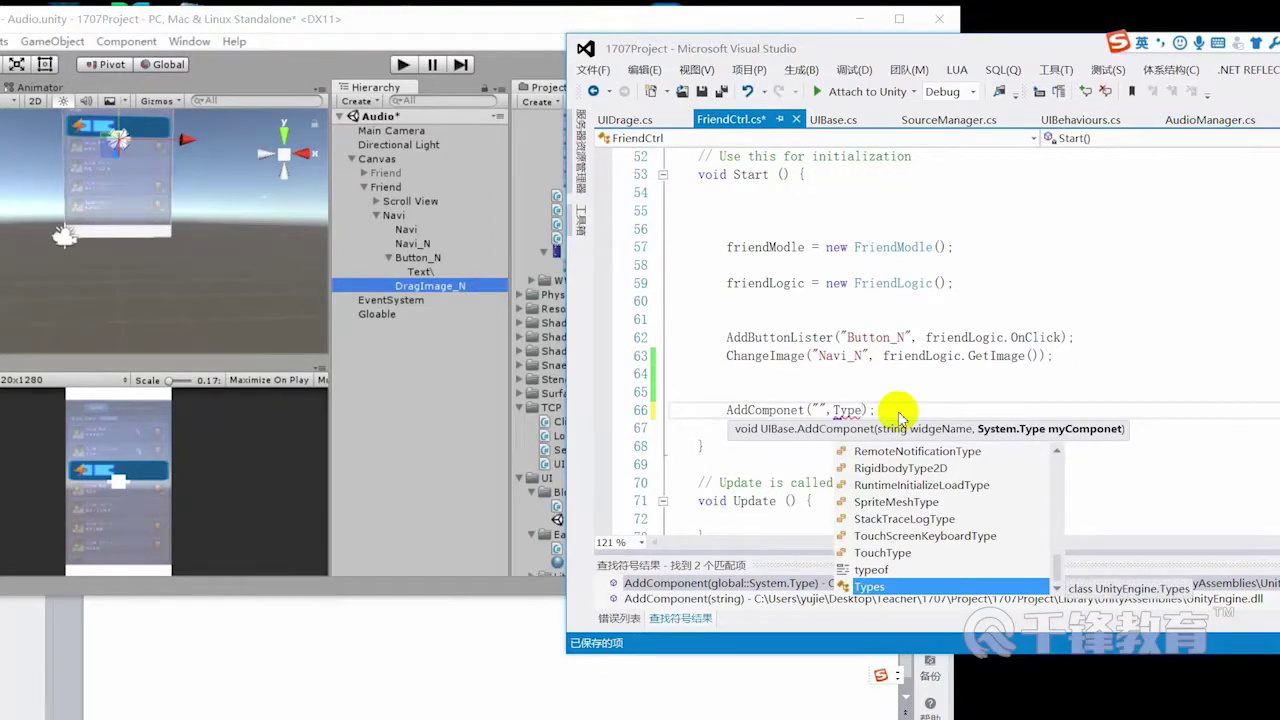
key(Up)
key(Tab)
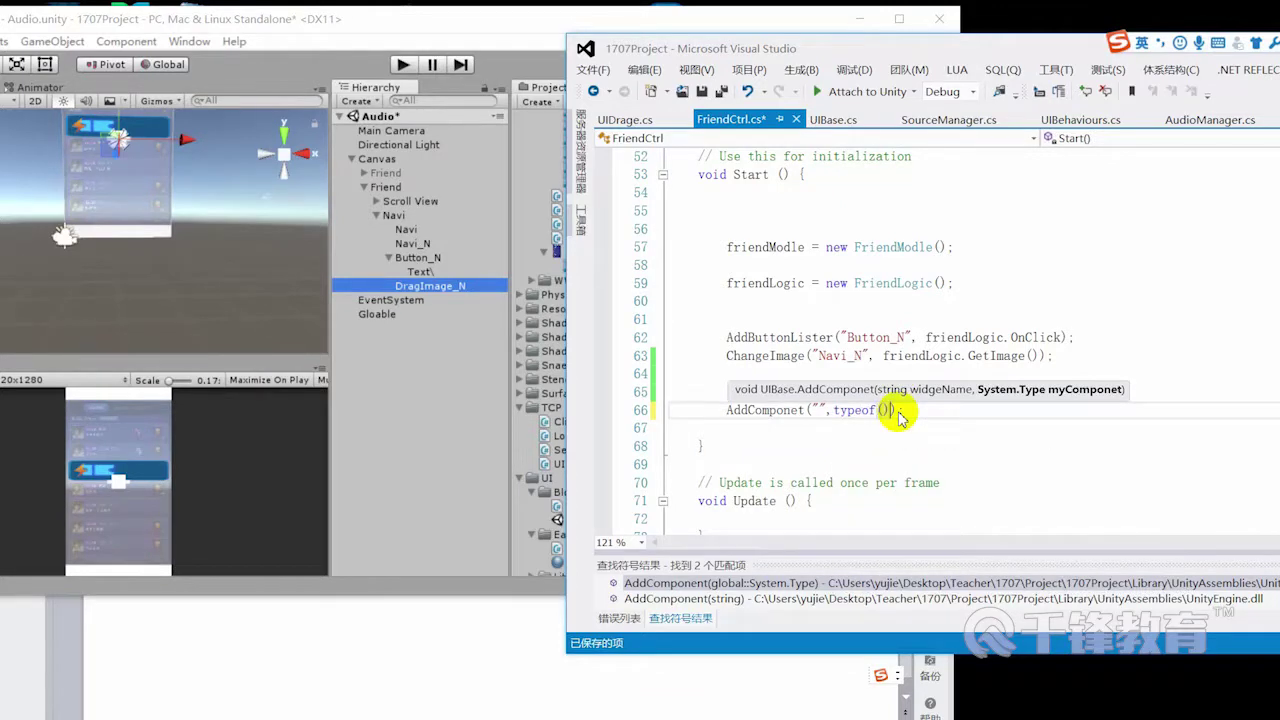
text(UID)
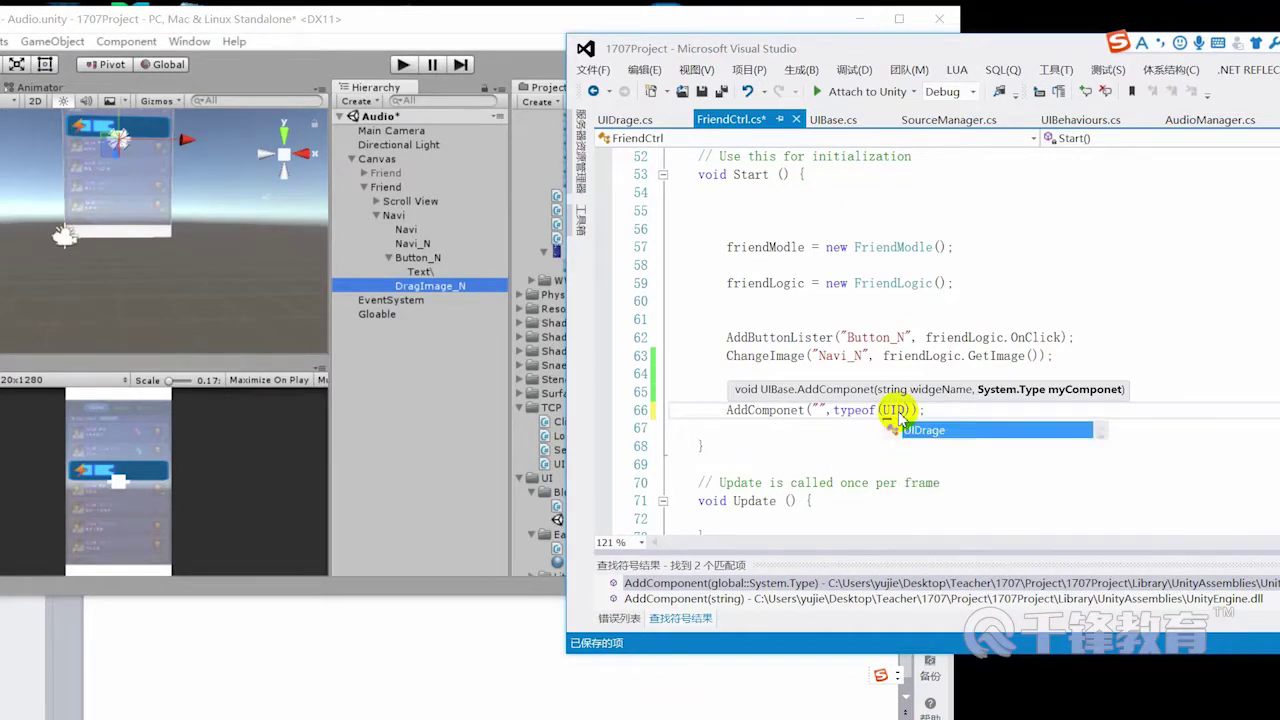
key(Tab)
key(ctrl+s)
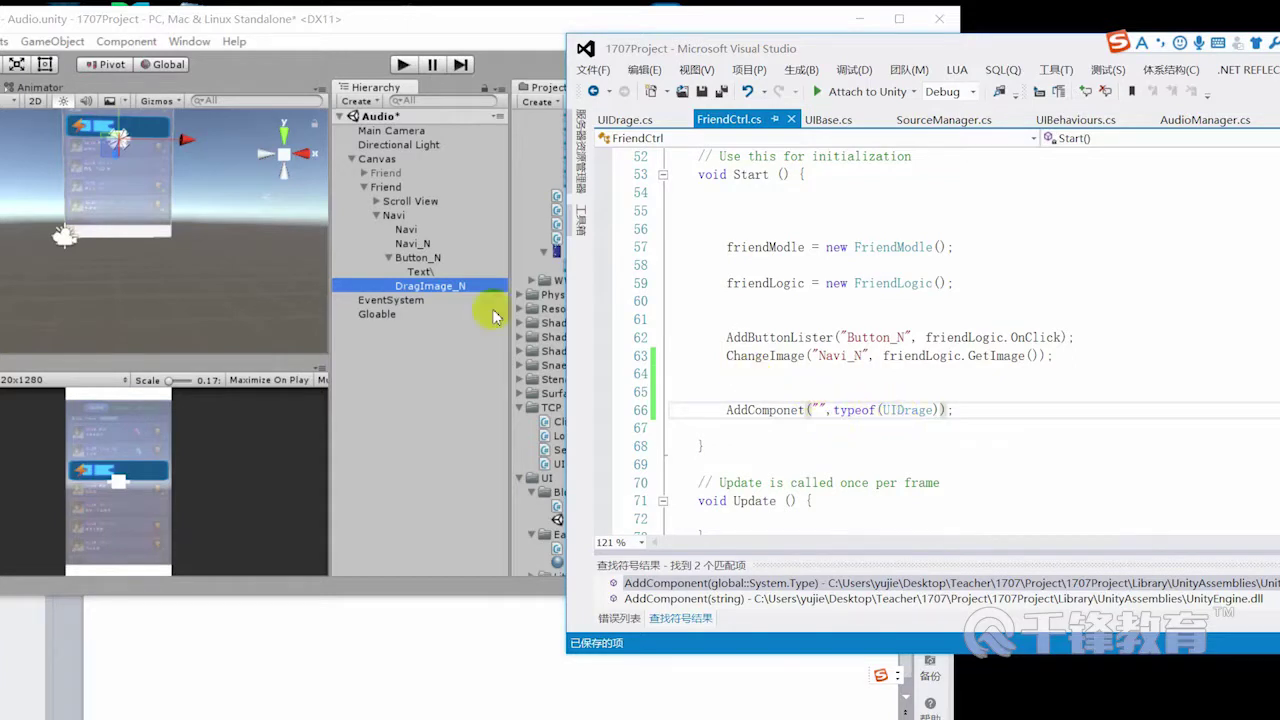
Step: Copy DragImage_N's name from Unity's Hierarchy, paste it into the empty quotes, and save
click(428, 286)
click(430, 287)
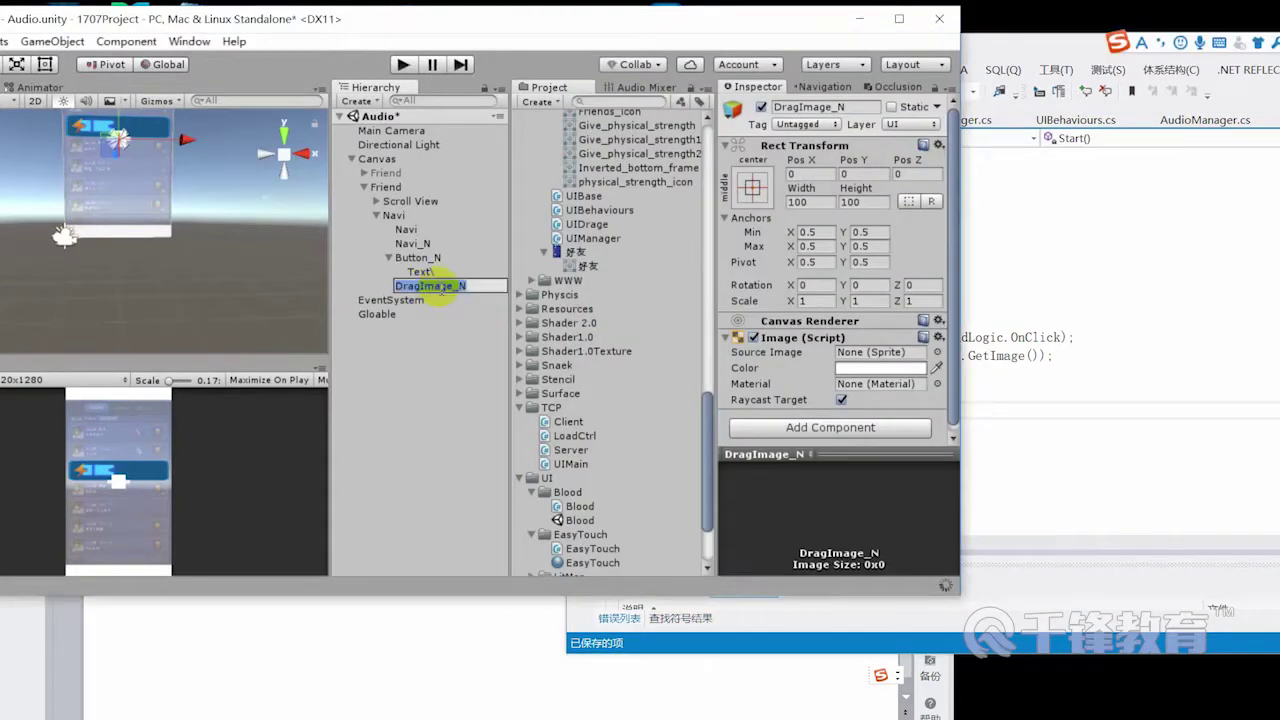
click(1190, 479)
click(817, 410)
text(DragImage_N)
key(ctrl+s)
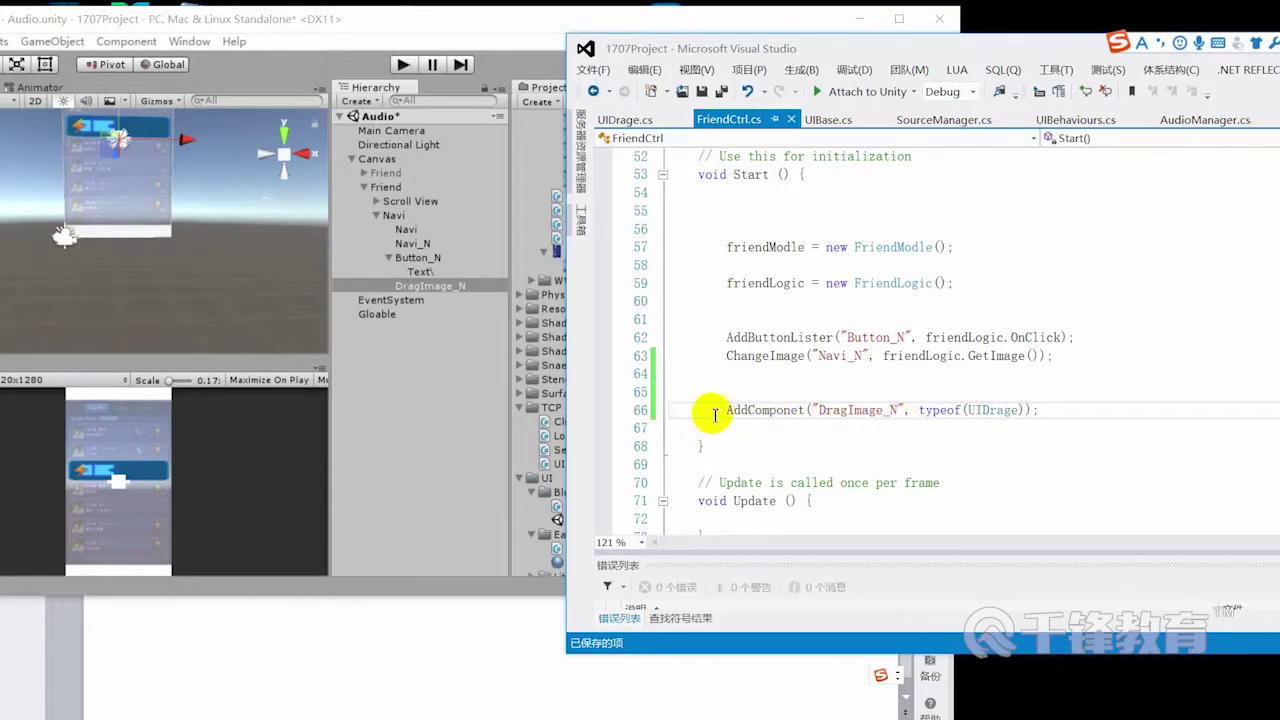
drag(712, 410, 1134, 414)
double_click(997, 411)
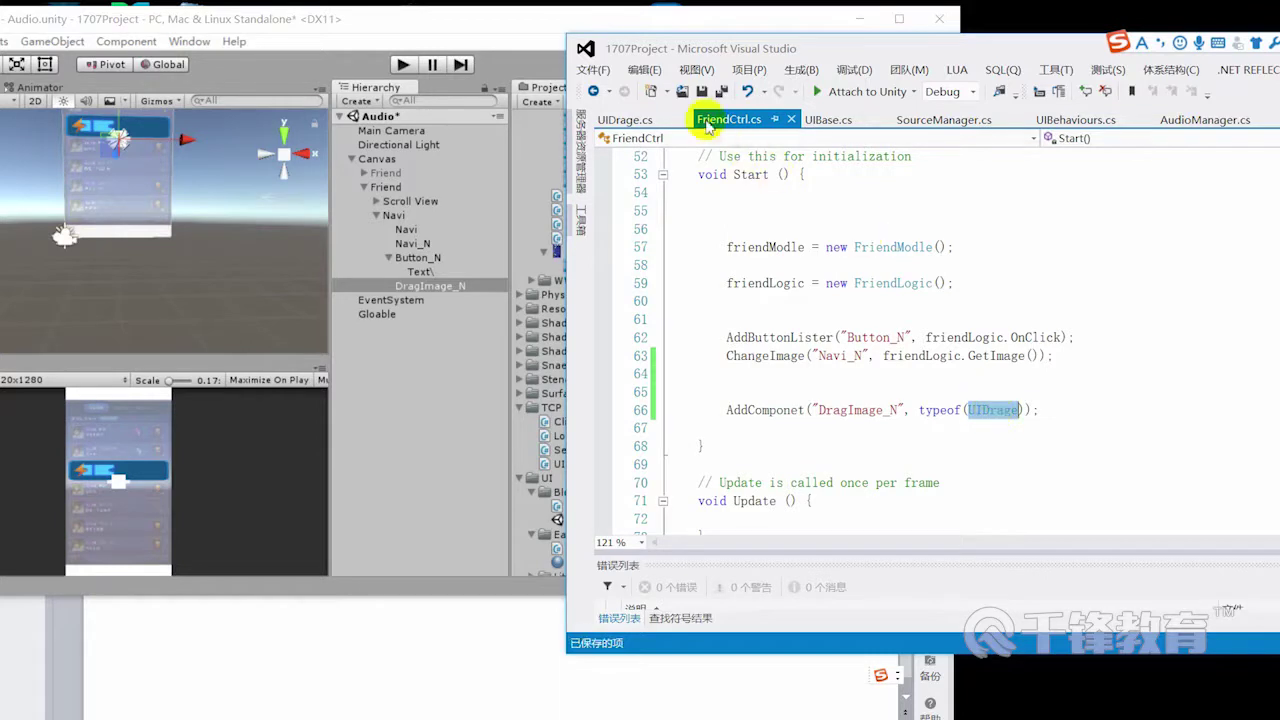
Step: Enter Play mode and drag DragImage_N down-left in the Game view to about -300, -2
click(503, 37)
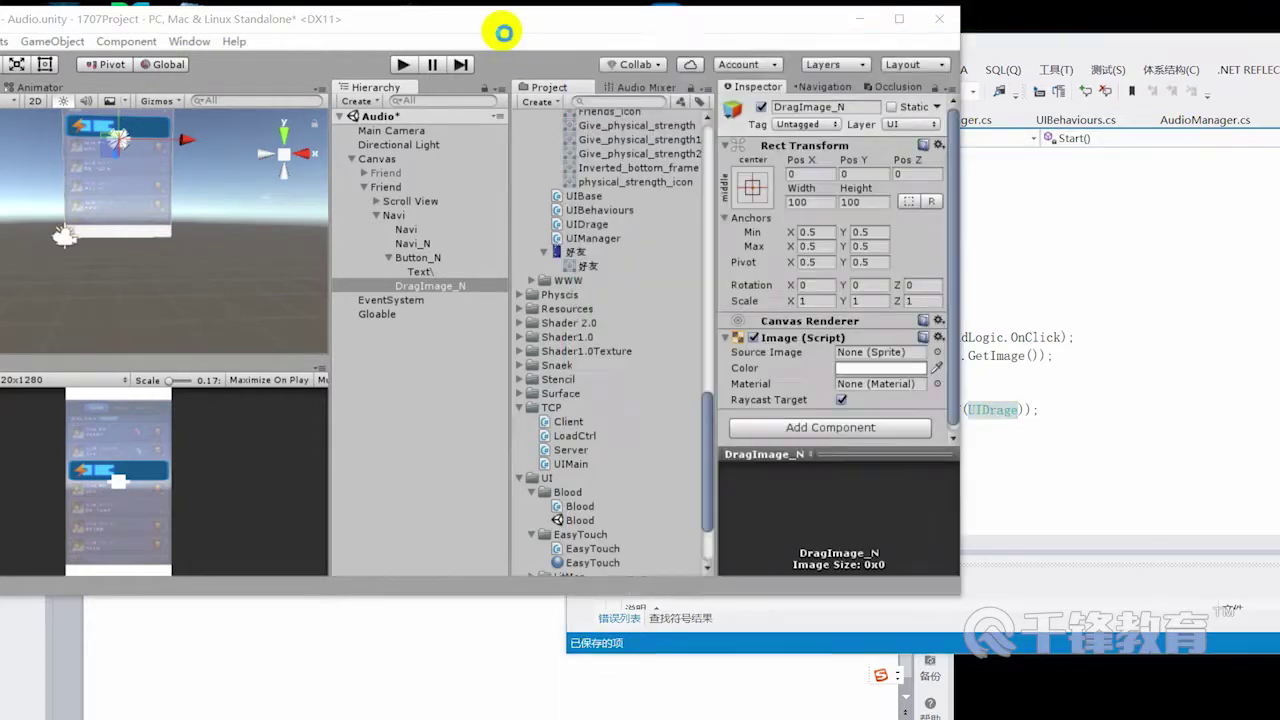
drag(517, 32, 538, 38)
click(428, 70)
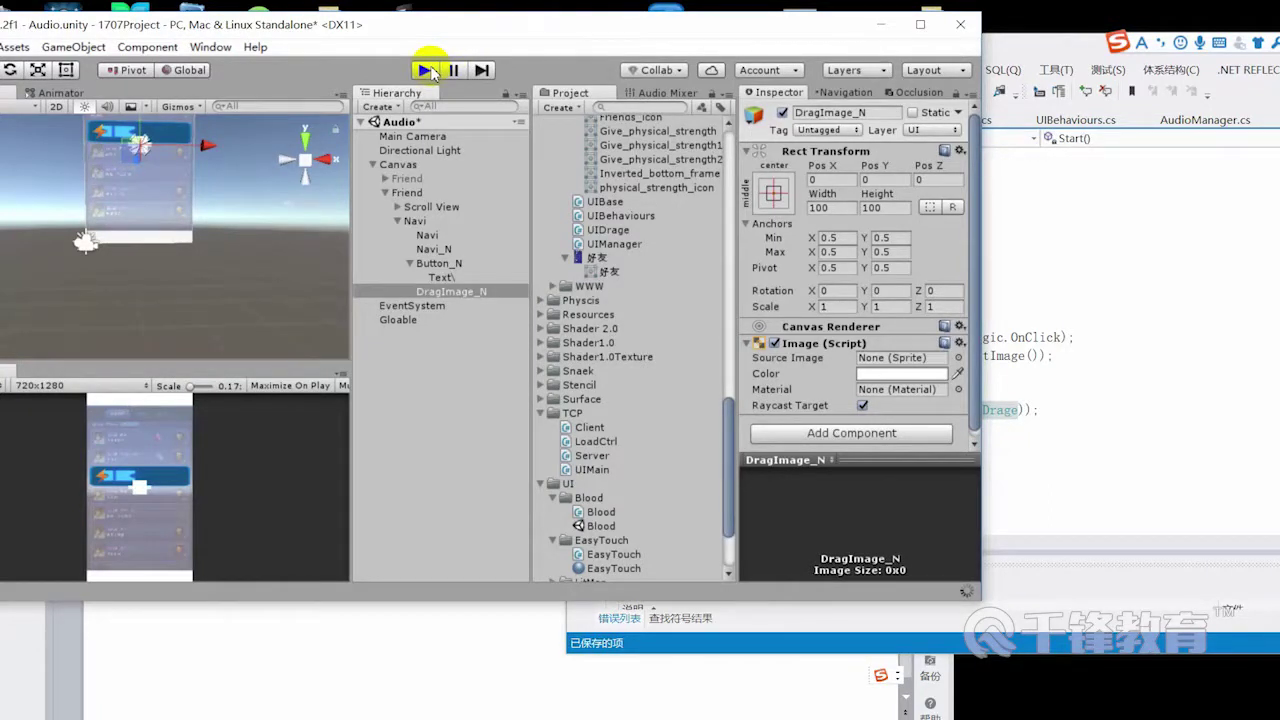
click(428, 70)
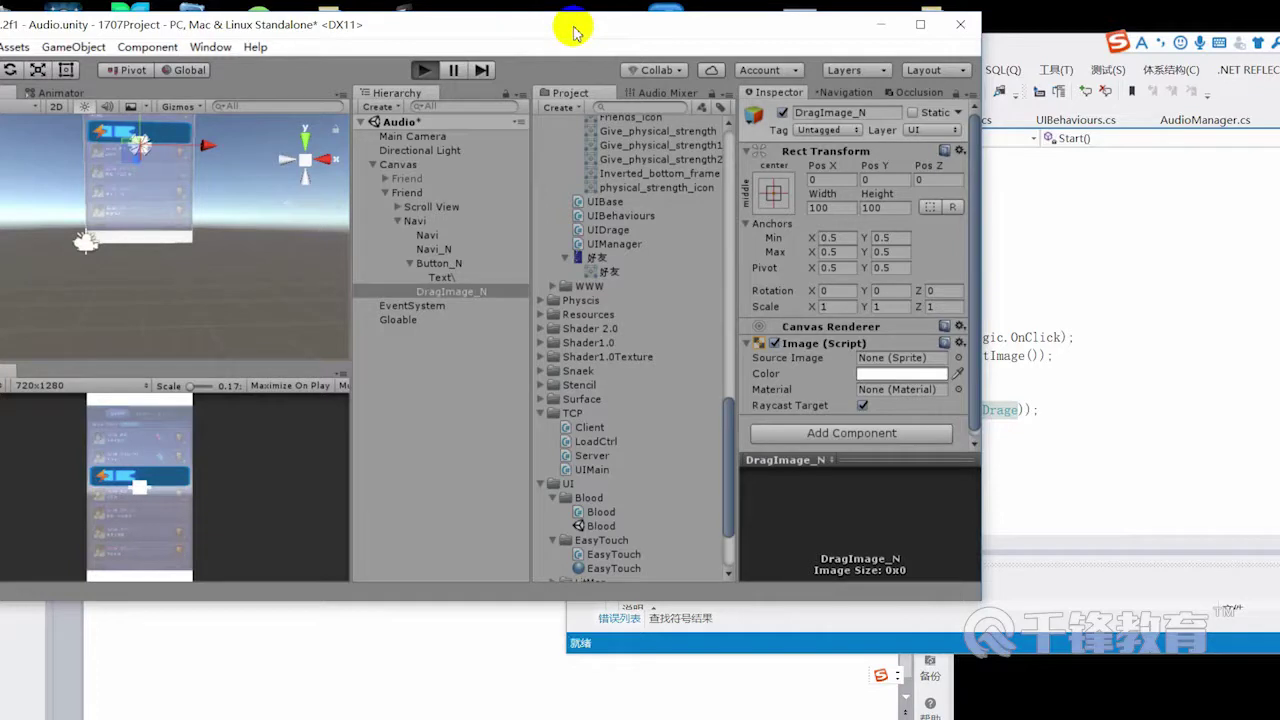
drag(575, 33, 614, 29)
key(ctrl+p)
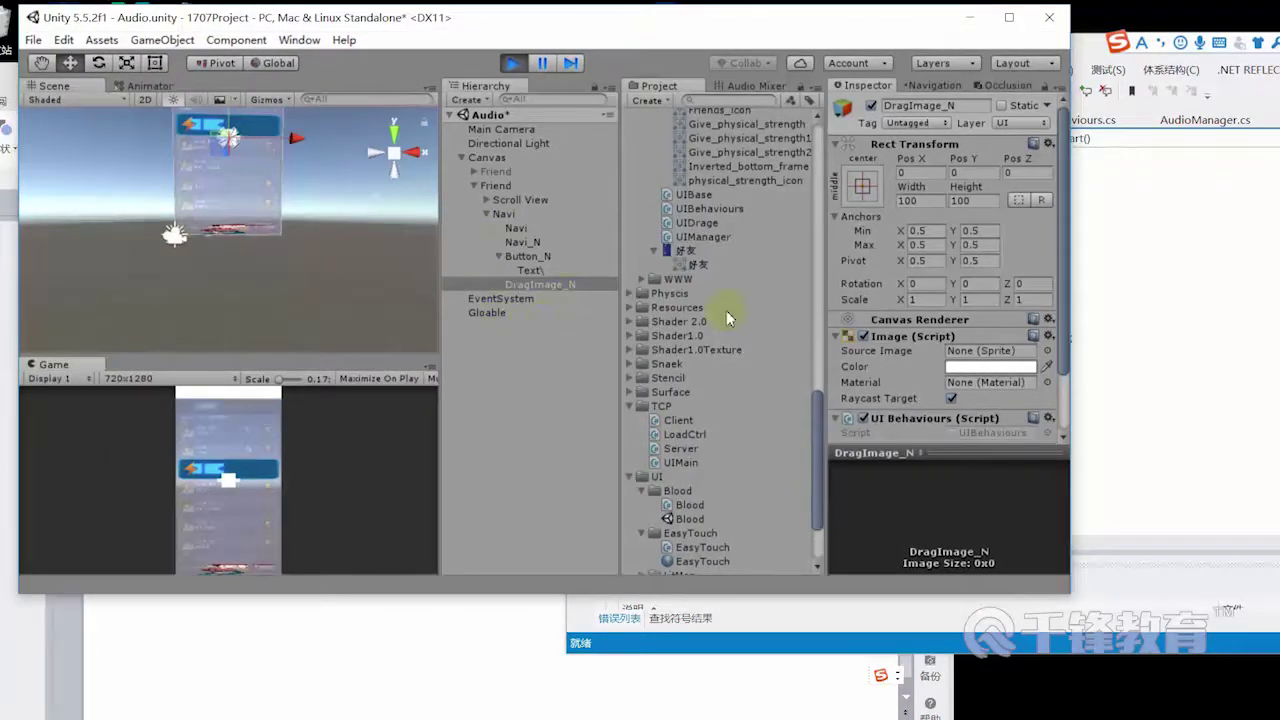
drag(726, 318, 946, 389)
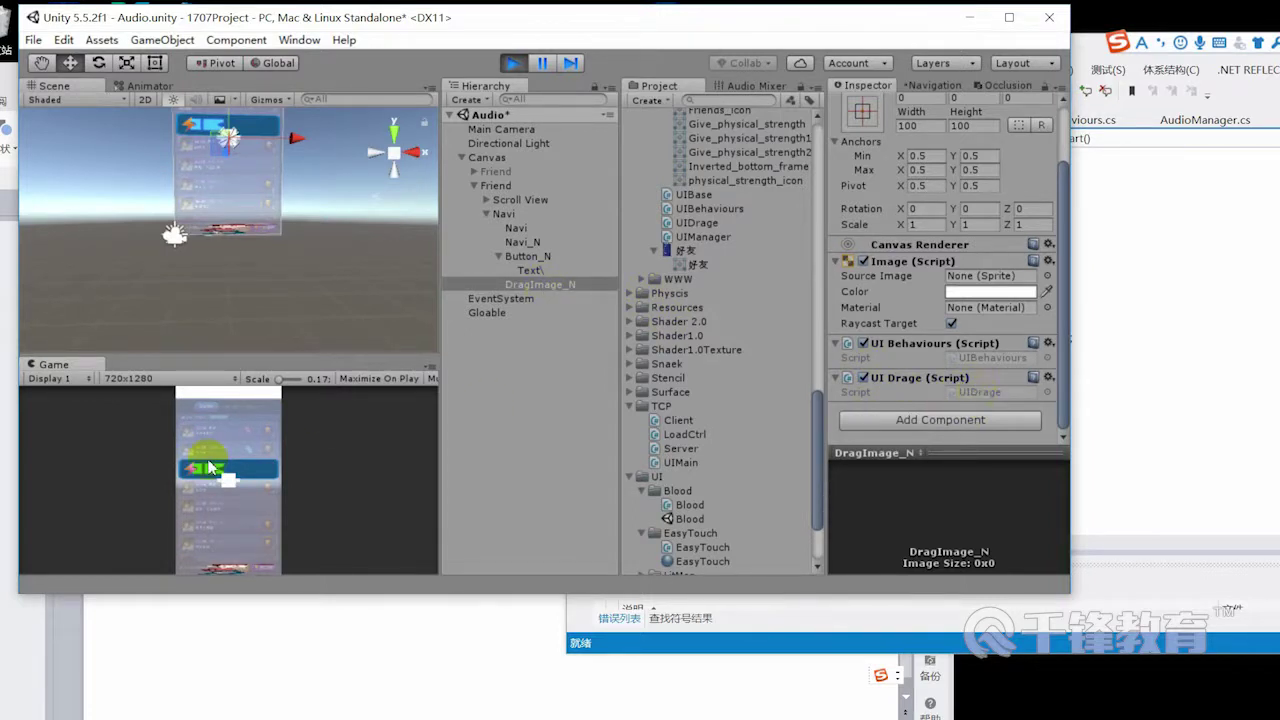
mouse_move(232, 492)
mouse_down()
mouse_move(167, 539)
mouse_move(304, 601)
mouse_move(105, 535)
mouse_up()
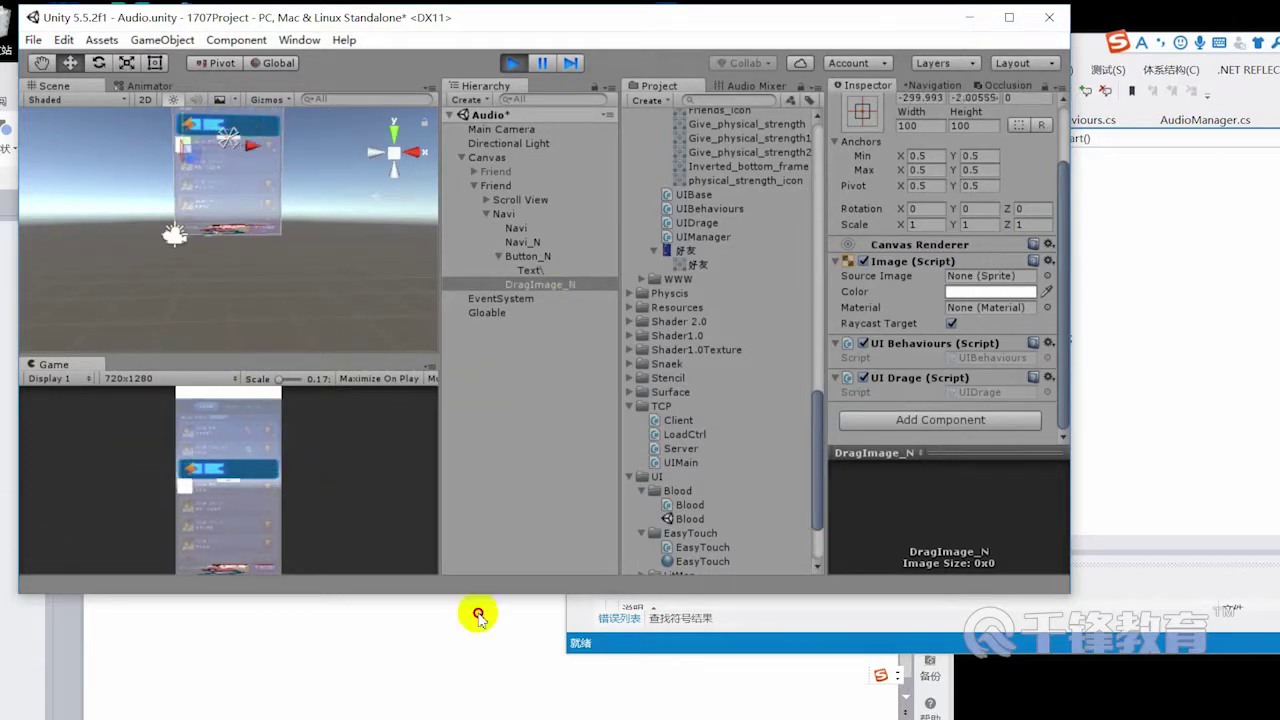
Step: Switch to UIDrage.cs and look over its code up to the class declaration
click(1248, 284)
scroll(1134, 309, down, 3)
drag(1045, 301, 670, 301)
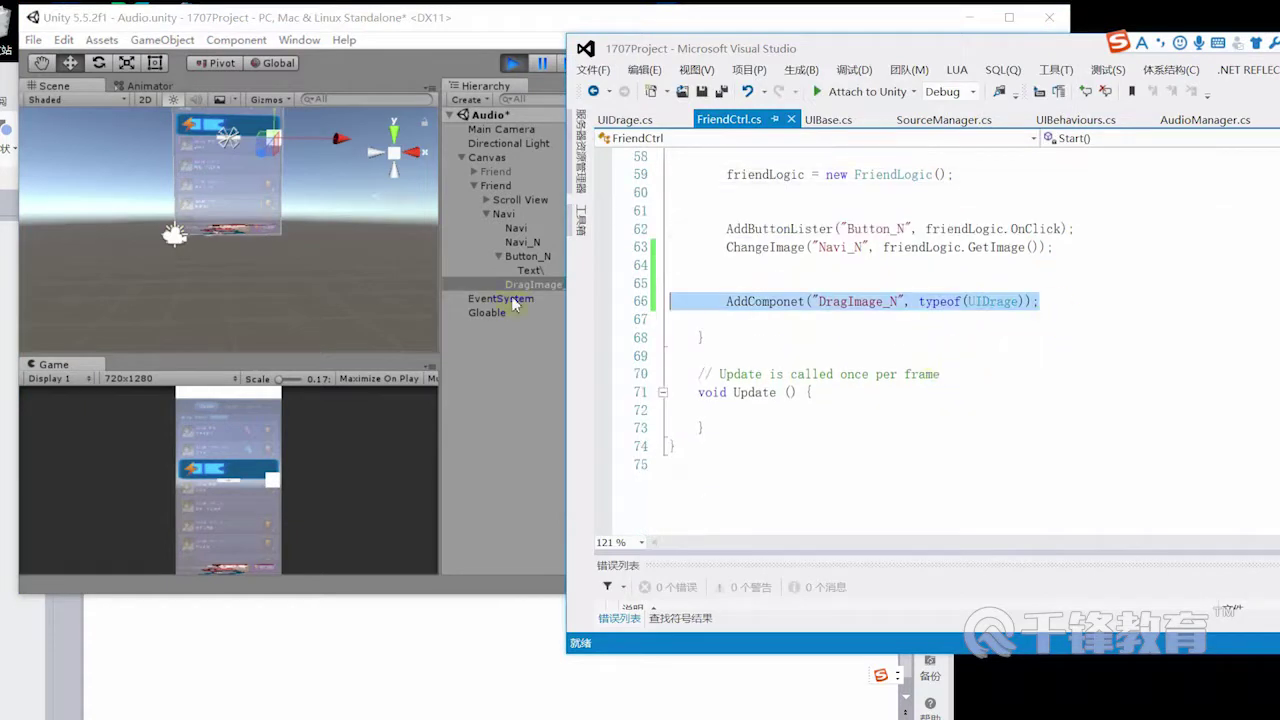
click(622, 119)
drag(1100, 446, 598, 182)
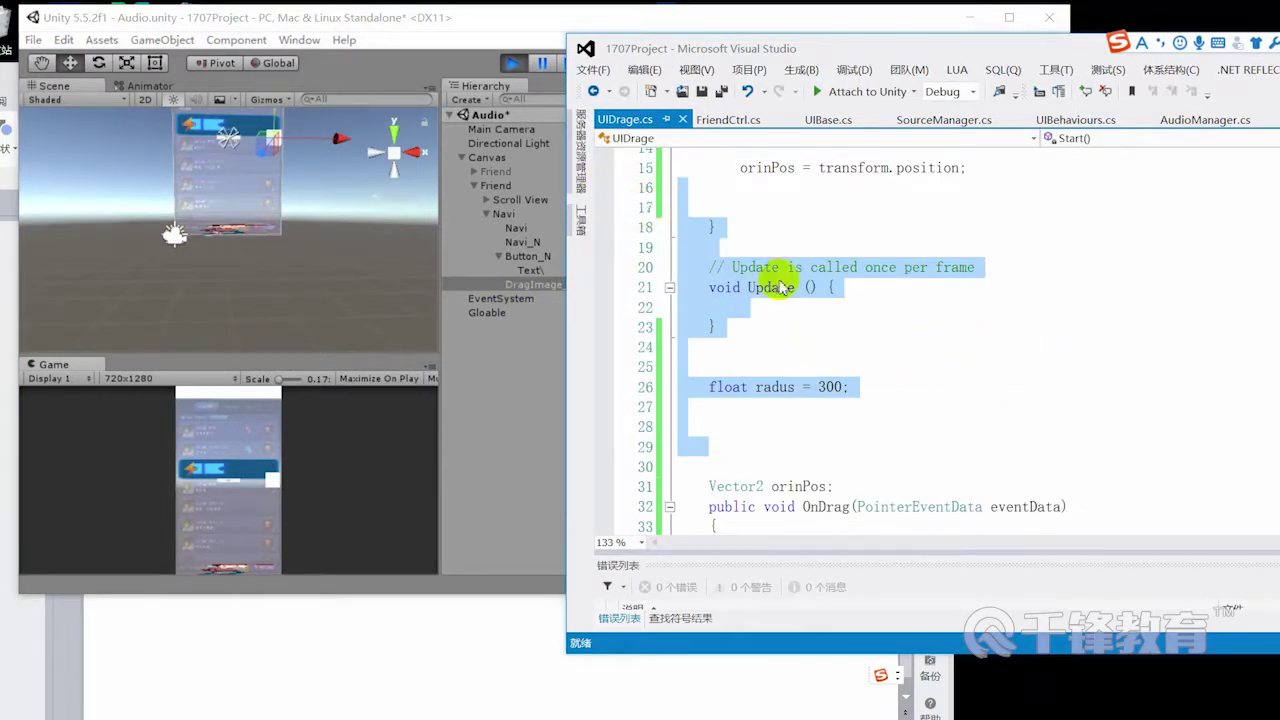
click(959, 305)
mouse_move(893, 47)
mouse_down()
mouse_move(847, 55)
mouse_move(926, 68)
mouse_move(856, 65)
mouse_up()
scroll(855, 258, up, 1)
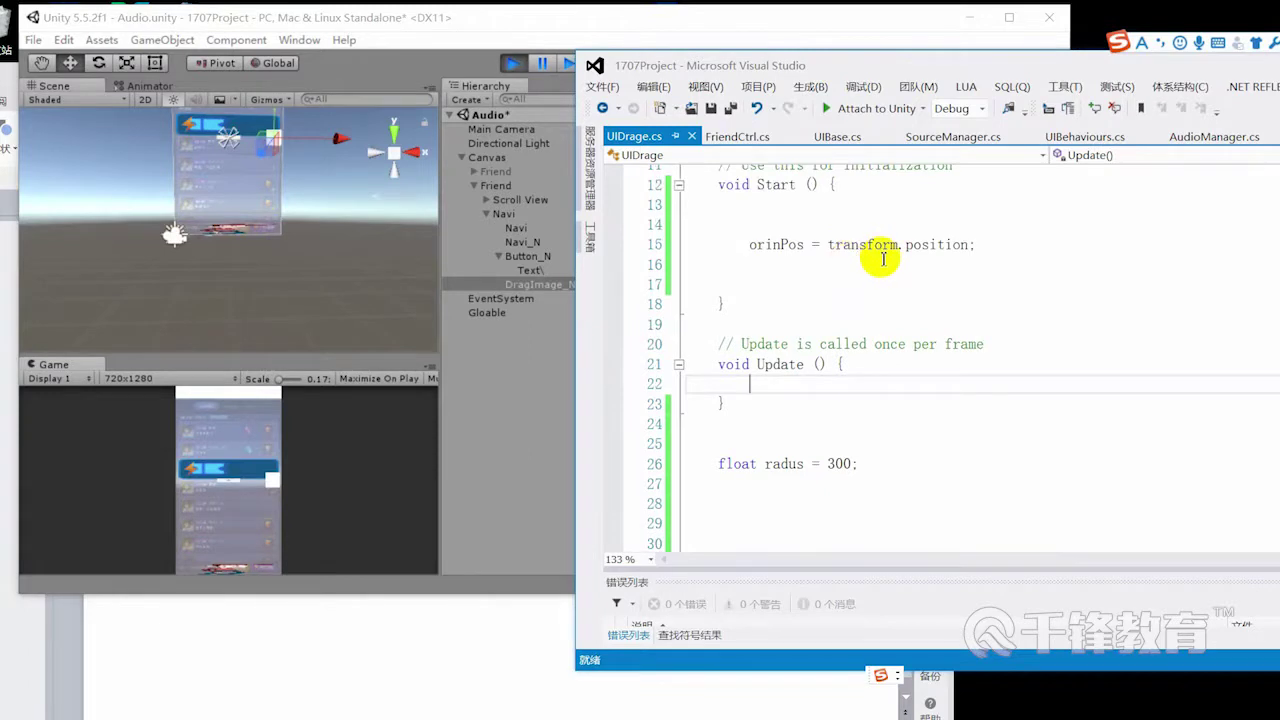
scroll(880, 256, up, 3)
scroll(877, 320, up, 1)
scroll(920, 328, down, 1)
scroll(940, 345, down, 1)
scroll(966, 372, down, 4)
scroll(920, 407, down, 4)
scroll(866, 430, down, 2)
click(837, 333)
scroll(905, 458, down, 2)
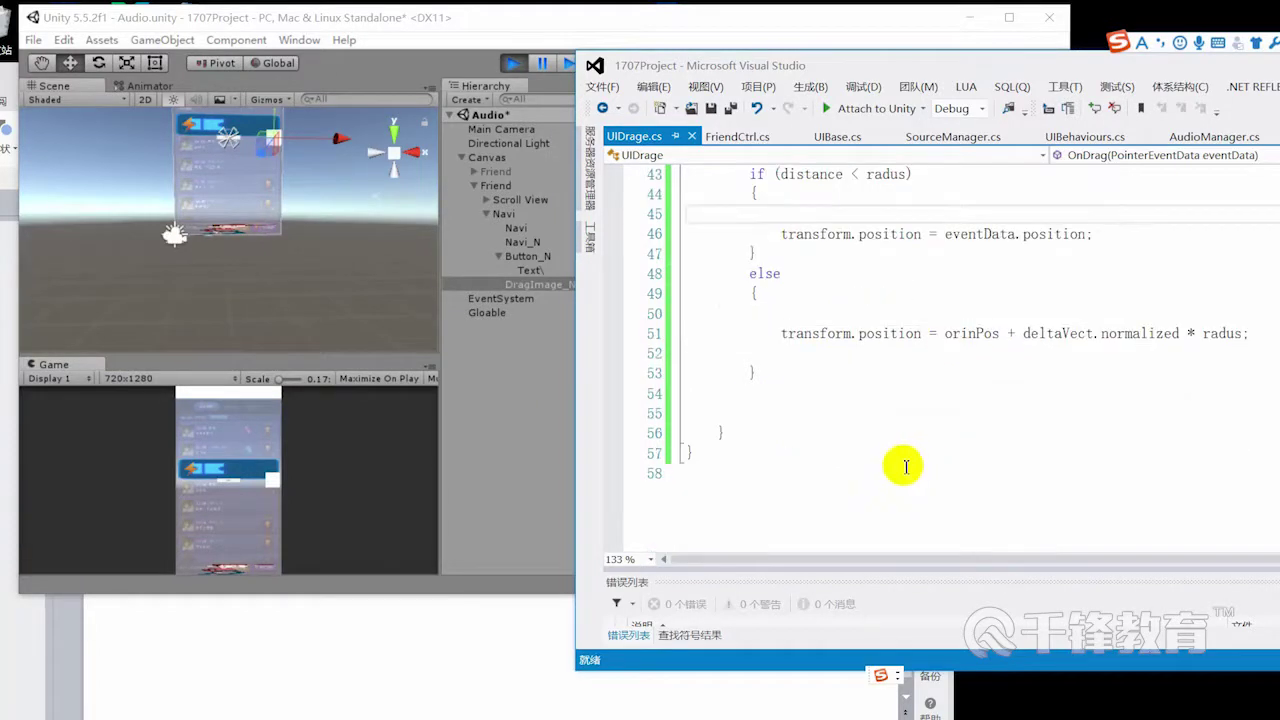
scroll(845, 390, up, 3)
scroll(855, 330, up, 2)
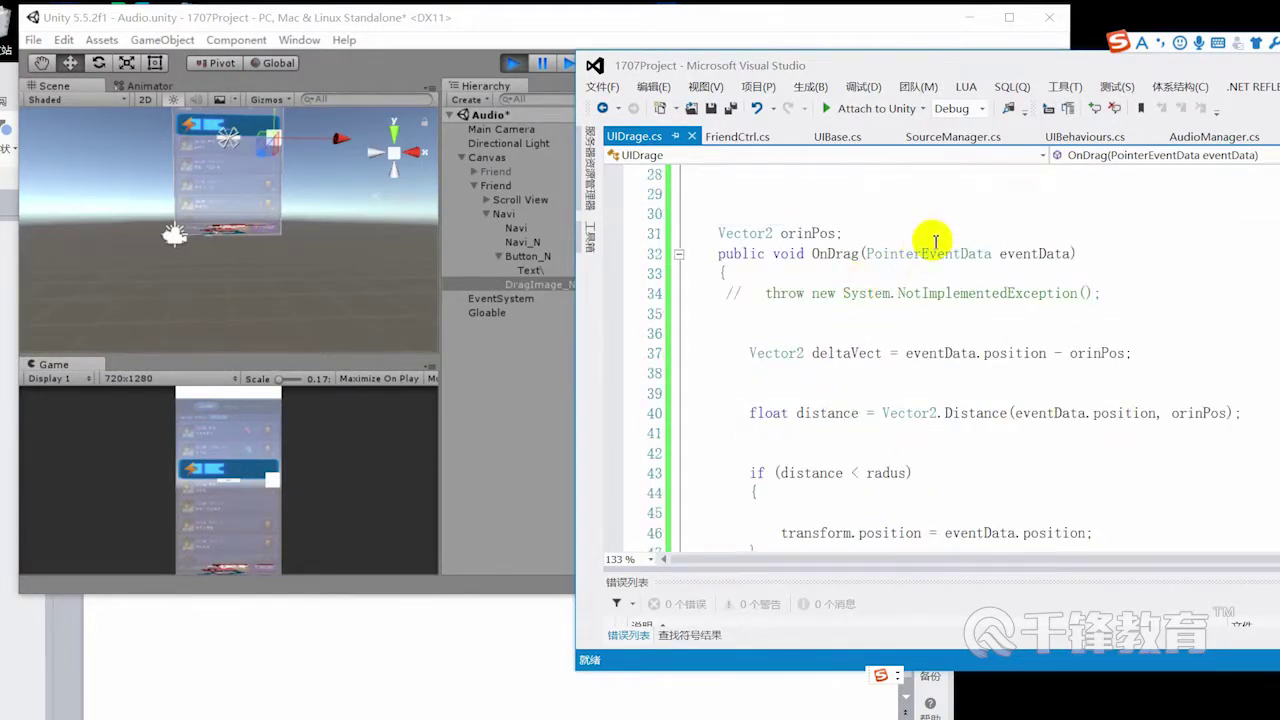
click(932, 236)
scroll(977, 251, up, 1)
scroll(977, 249, up, 2)
scroll(978, 249, up, 2)
scroll(978, 249, up, 1)
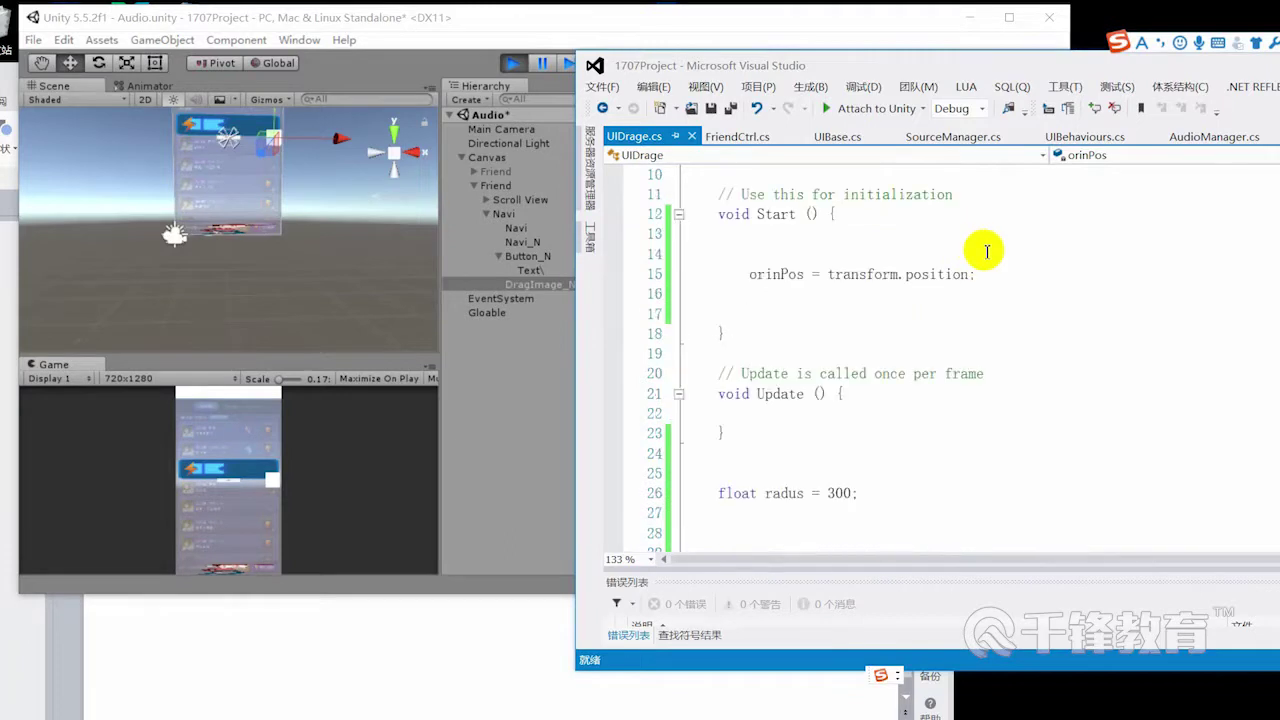
scroll(986, 251, up, 1)
Step: Add IEndDragHandler to UIDrage's interfaces and generate its OnEndDrag stub with 实现接口
click(1089, 219)
text(,IDragHandler,IEND{)
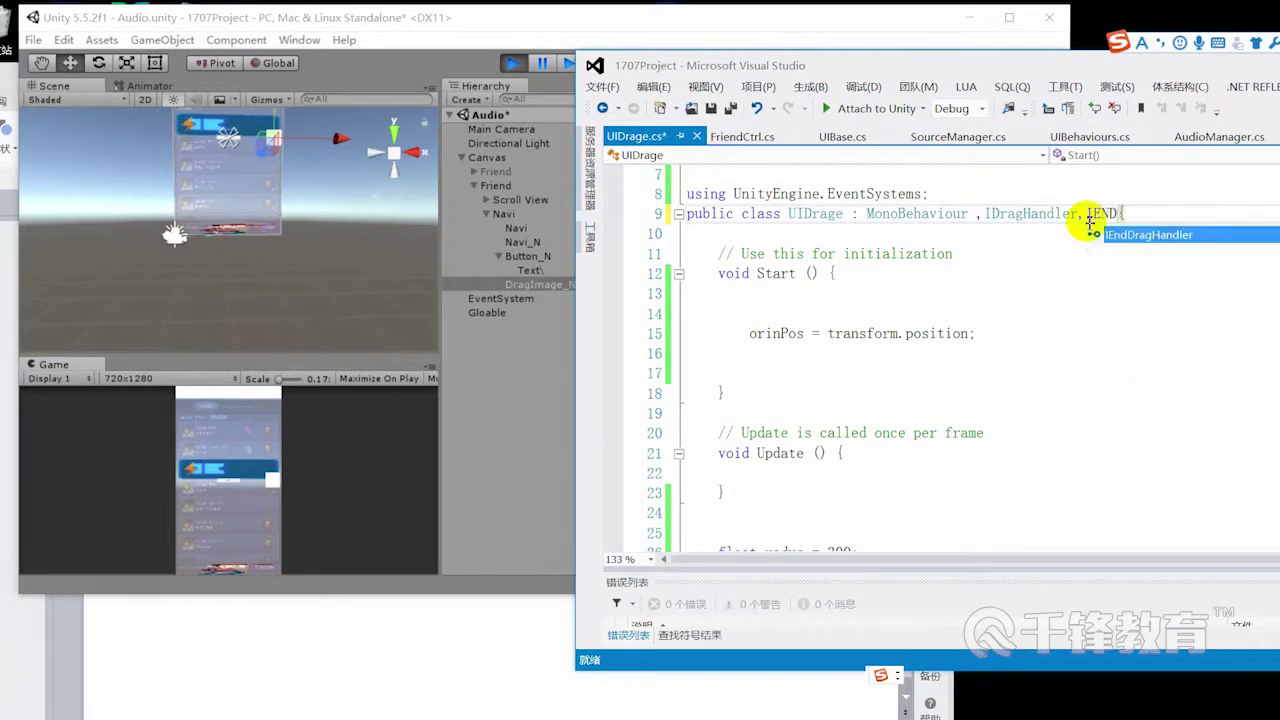
key(Tab)
double_click(1126, 215)
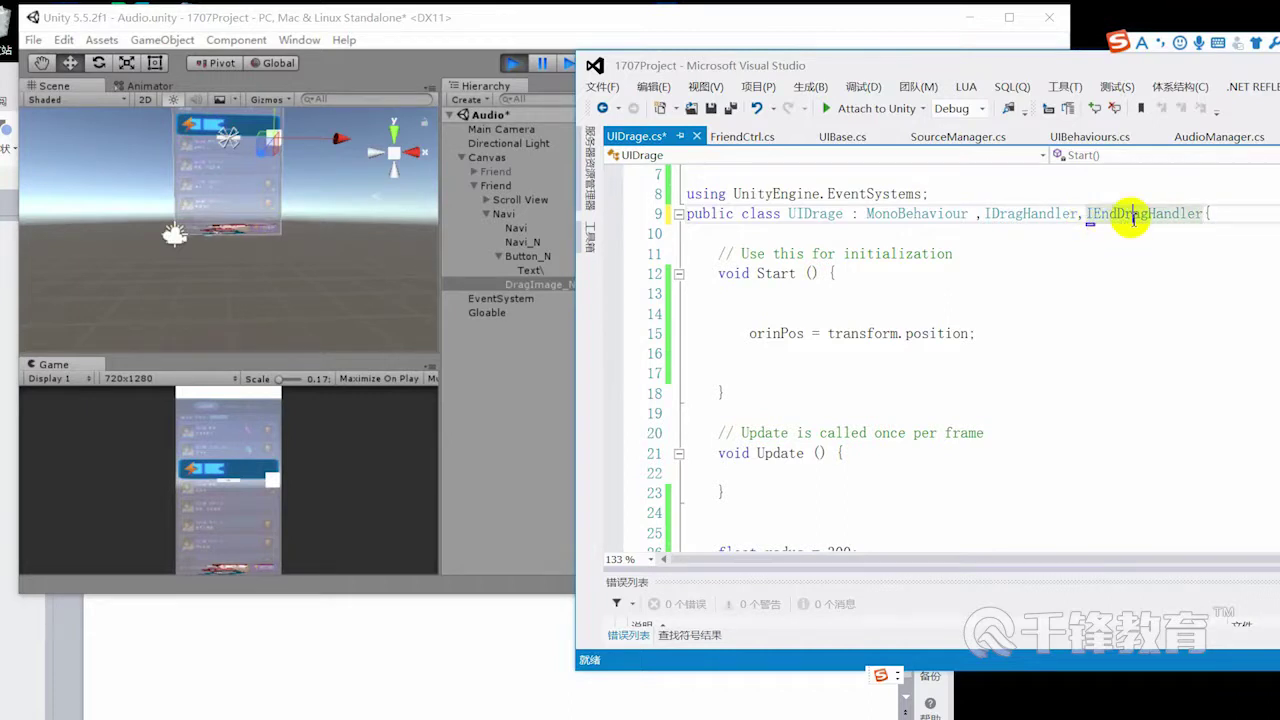
right_click(1134, 218)
mouse_move(1062, 220)
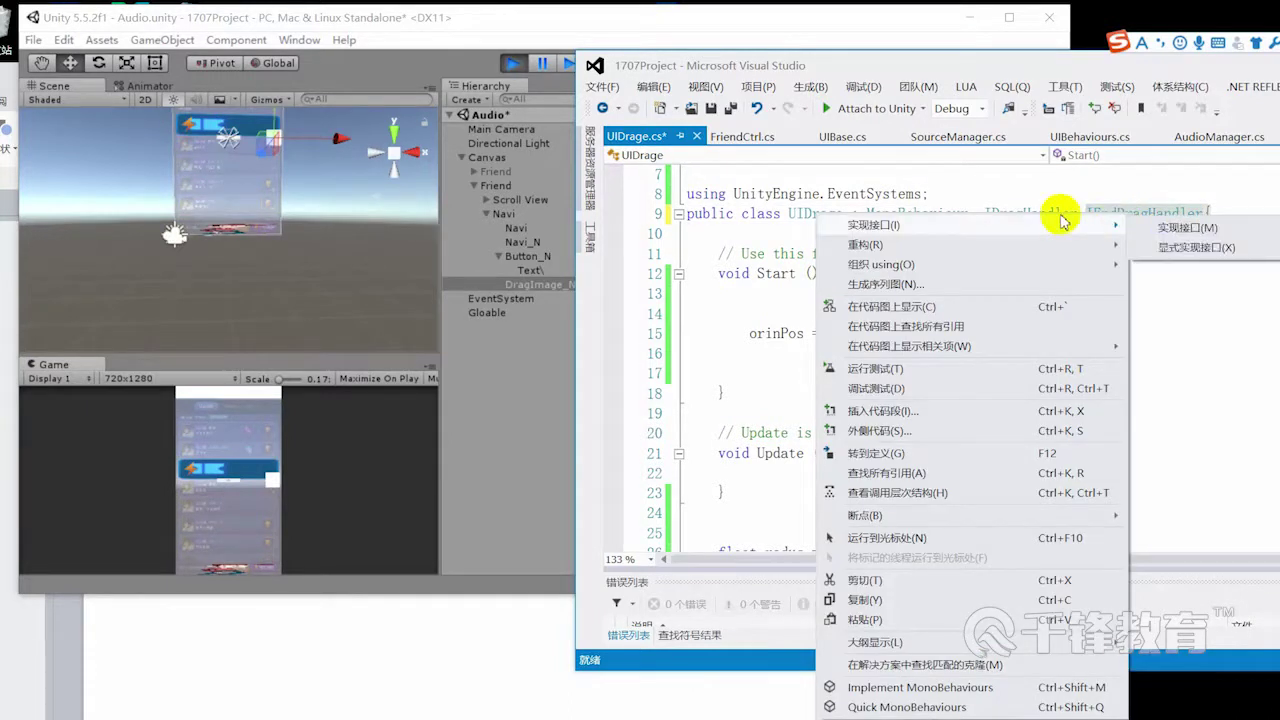
click(1168, 228)
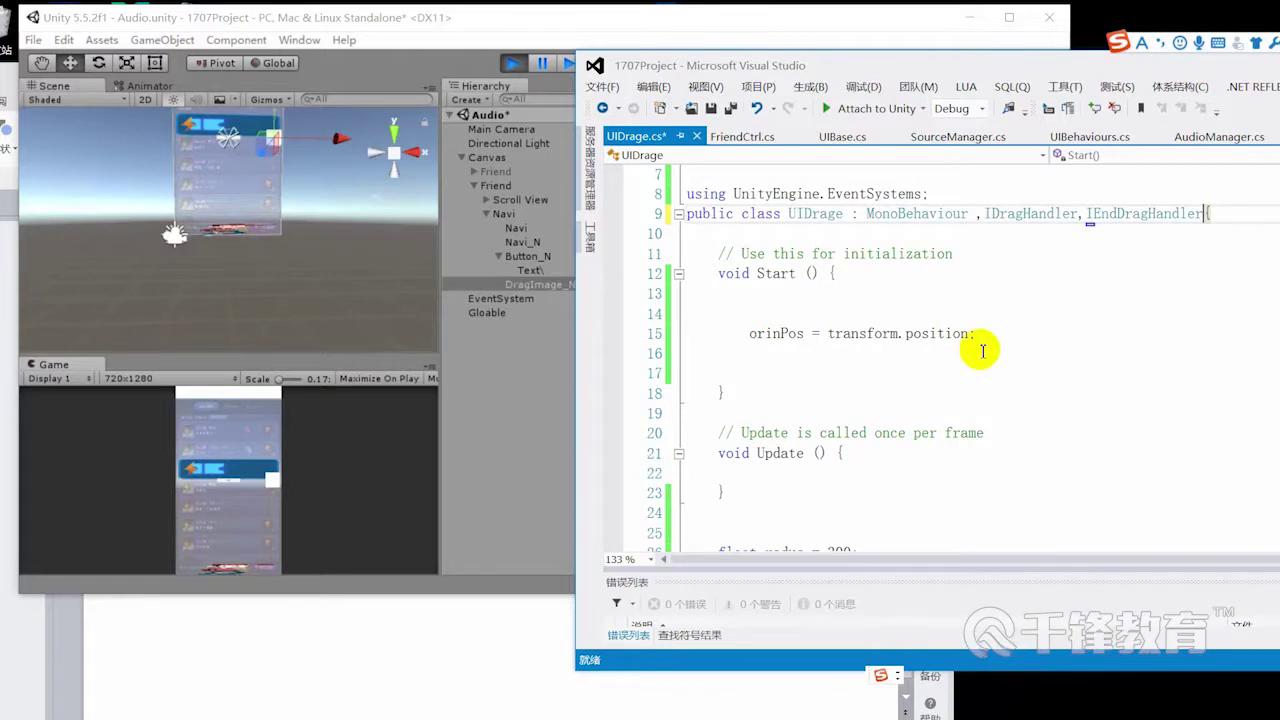
Step: Comment out OnEndDrag's NotImplementedException line and save the script
drag(849, 60, 522, 30)
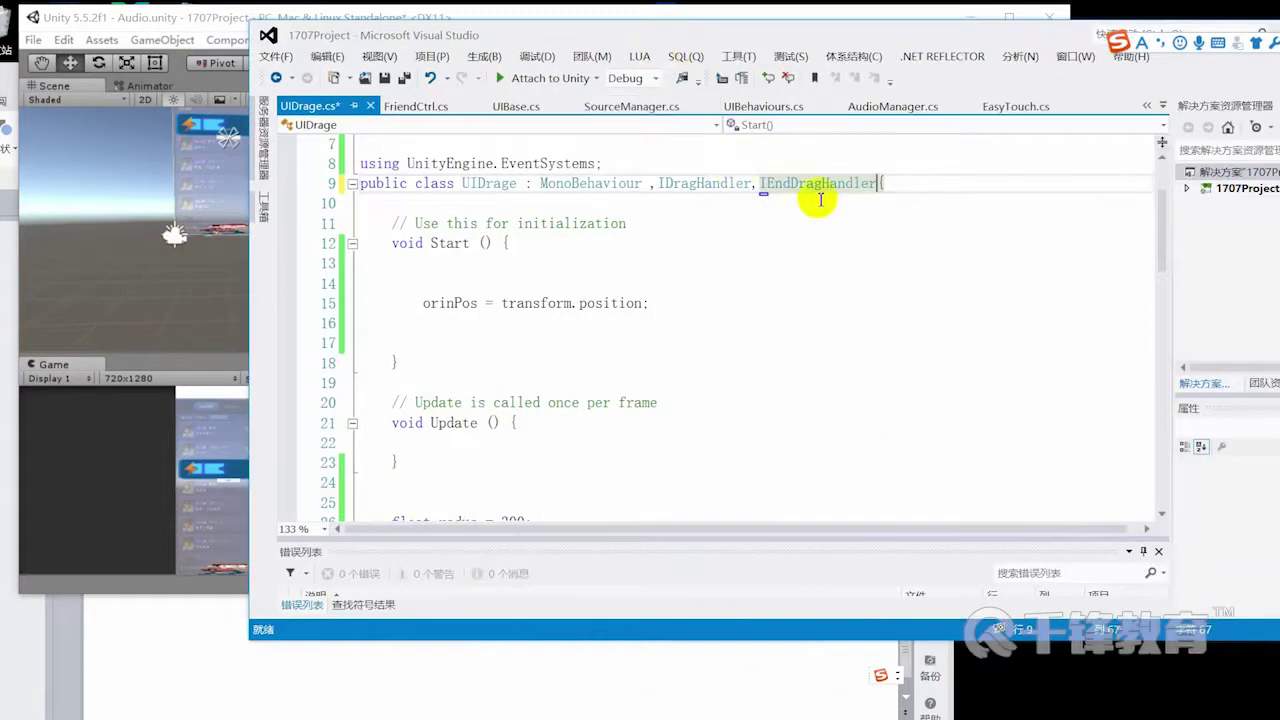
scroll(737, 354, down, 5)
scroll(700, 377, down, 7)
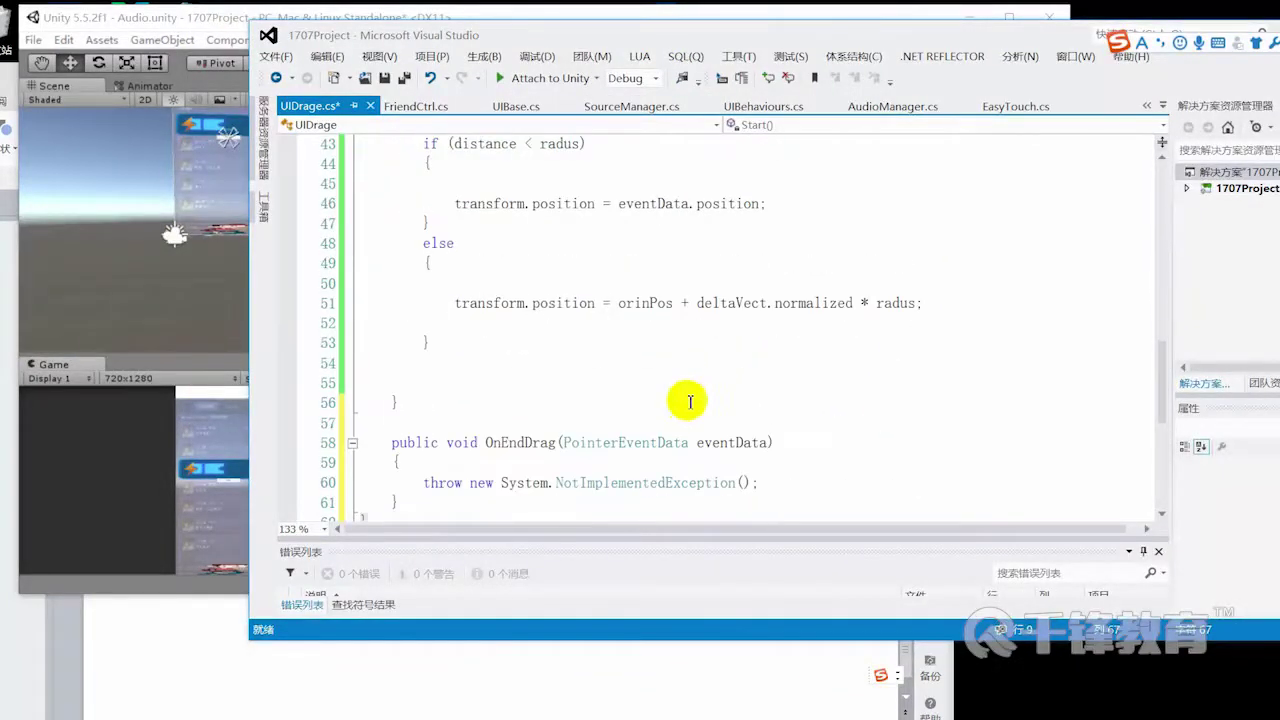
scroll(690, 402, down, 2)
click(440, 366)
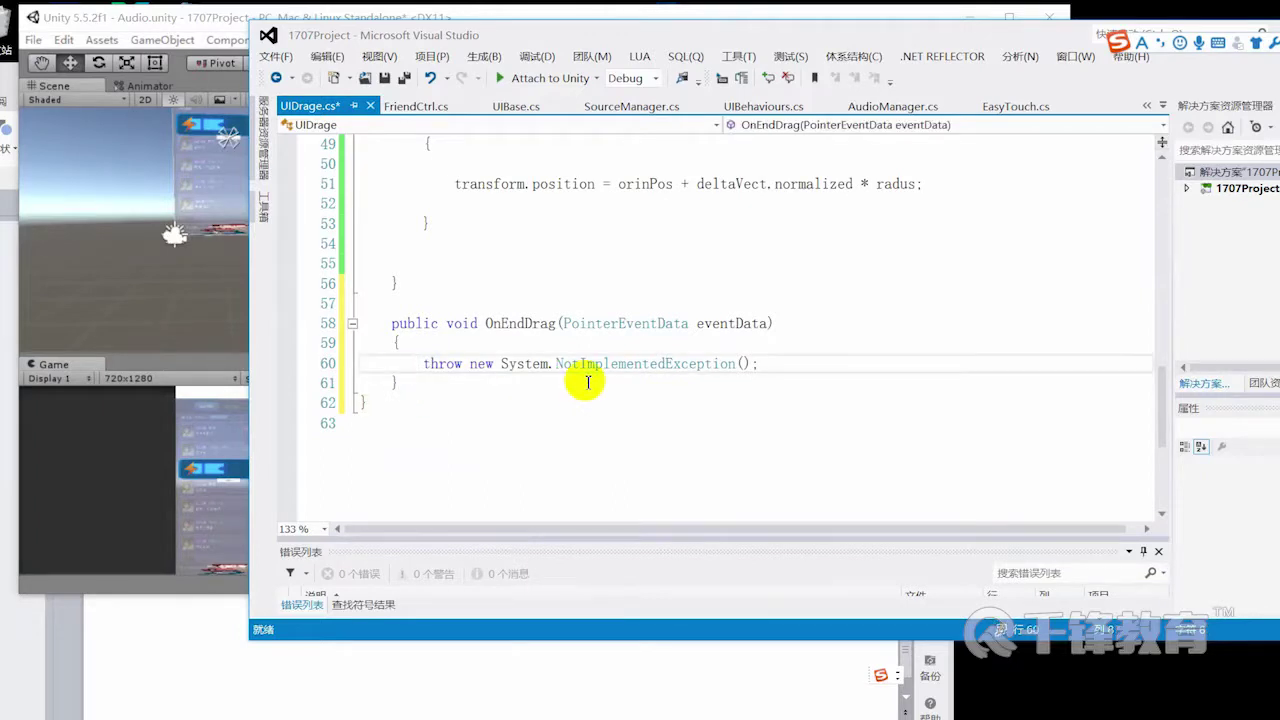
key(ctrl+k)
key(ctrl+c)
click(712, 383)
key(ctrl+s)
Step: Insert blank lines around OnEndDrag and begin typing a public field above it
key(Return)
key(Return)
key(ctrl+s)
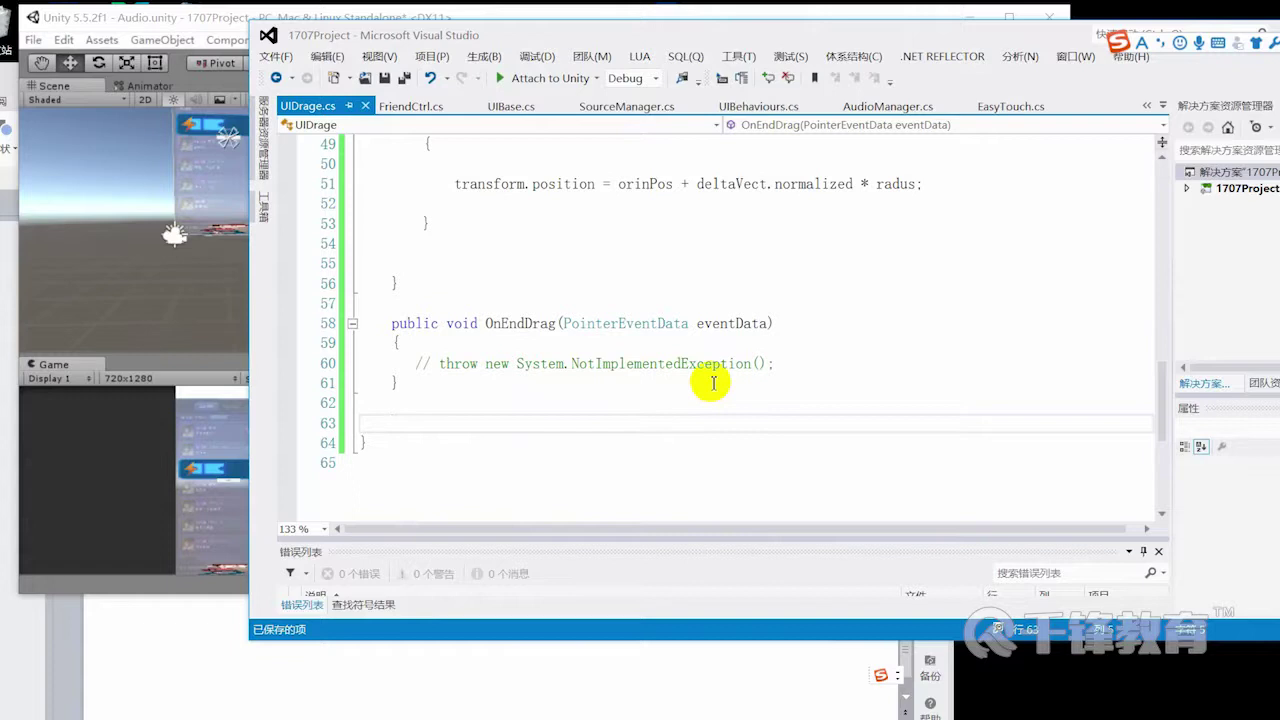
key(Return)
key(Return)
click(500, 406)
key(Return)
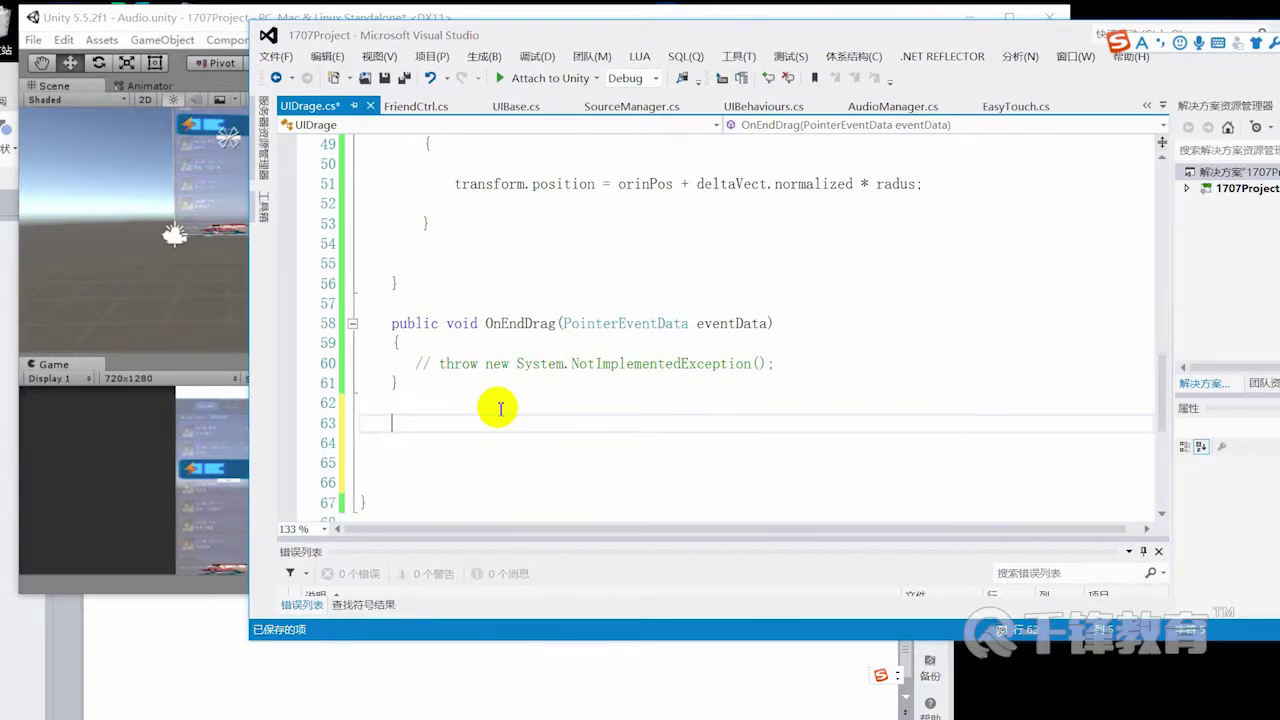
scroll(500, 408, up, 2)
click(489, 420)
key(Return)
key(Return)
text(p)
key(Tab)
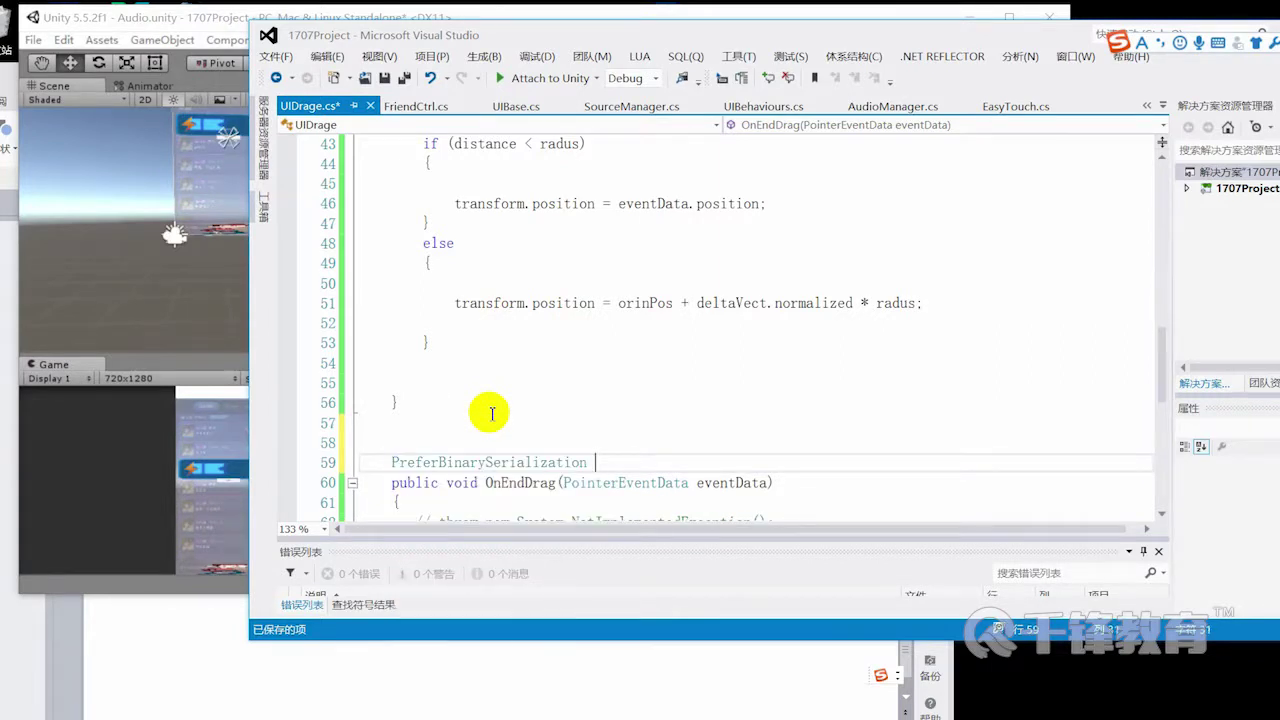
text(public  UNIT)
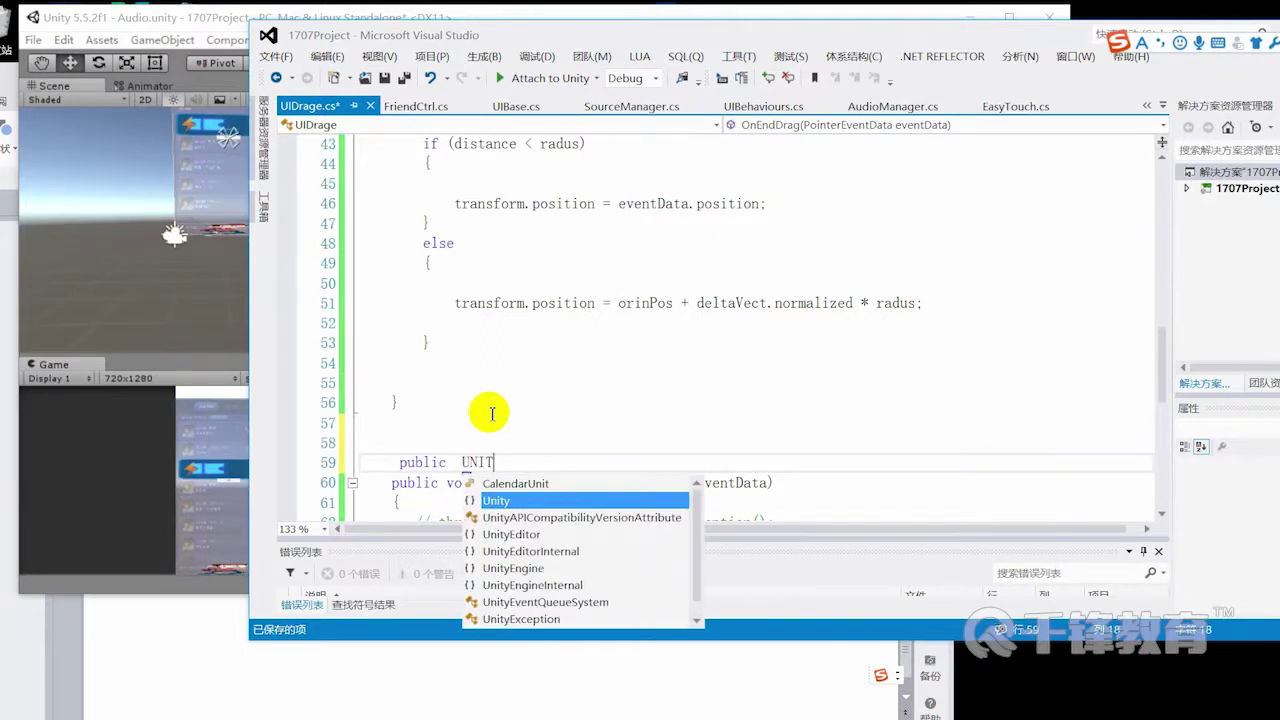
key(BackSpace)
key(BackSpace)
key(BackSpace)
key(BackSpace)
key(BackSpace)
key(BackSpace)
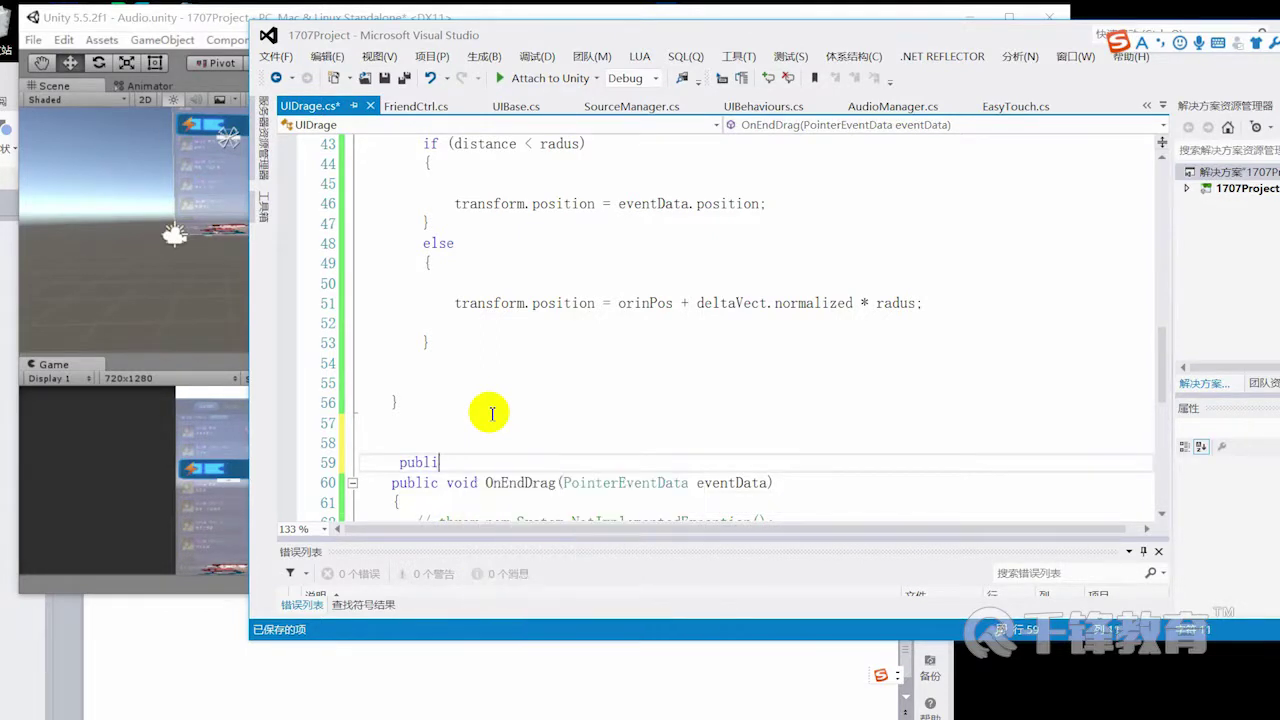
scroll(490, 410, up, 6)
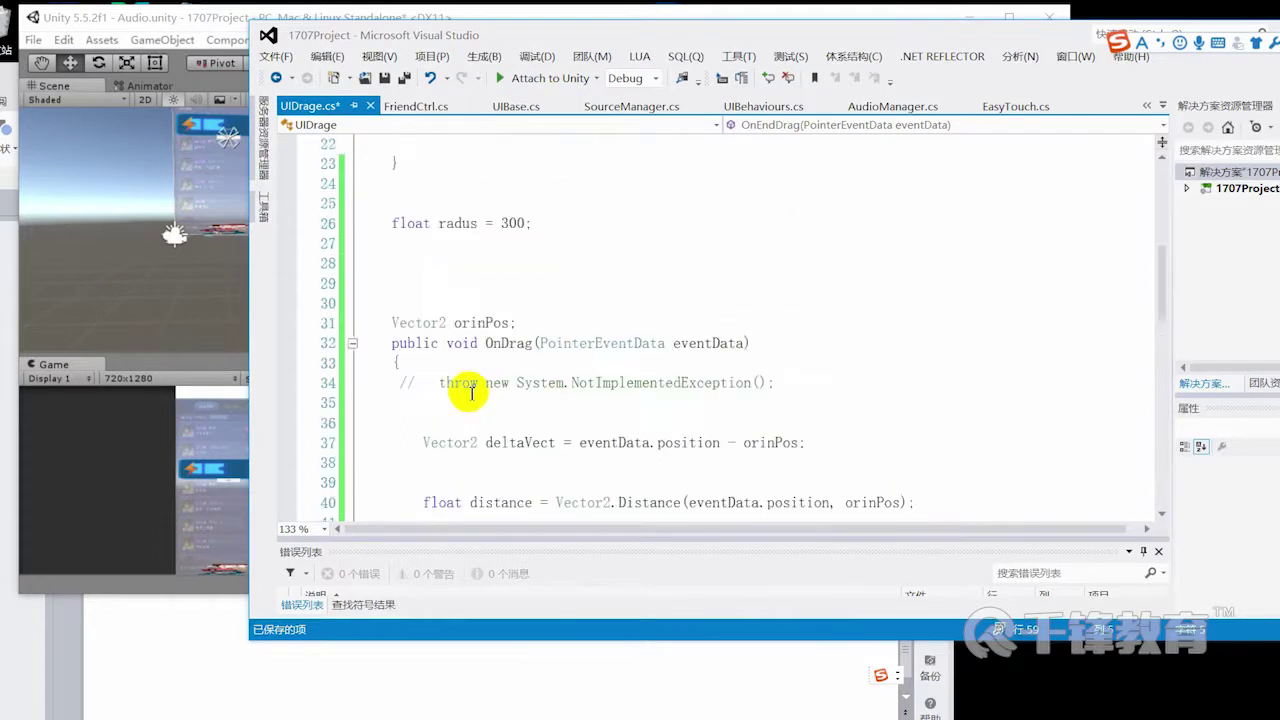
scroll(460, 400, up, 8)
Step: Add the import 'using UnityEngine.Events;' at the top of UIDrage.cs
click(630, 263)
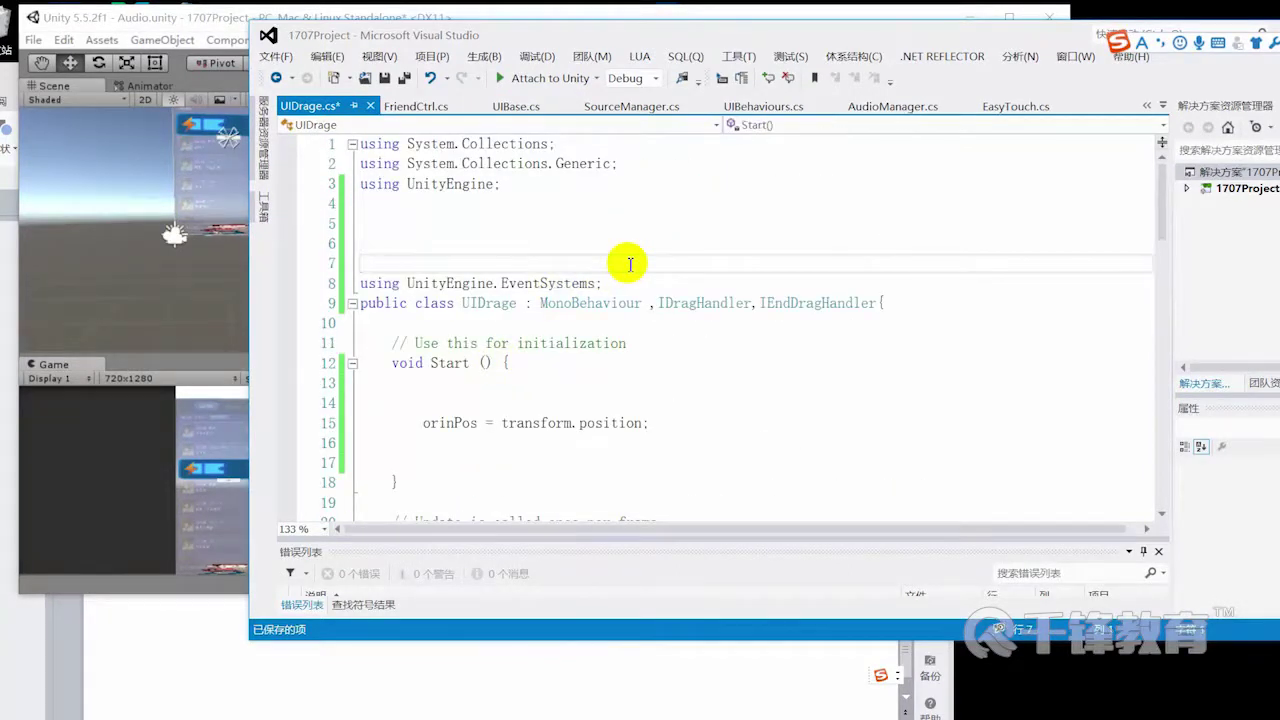
text(usingUNI)
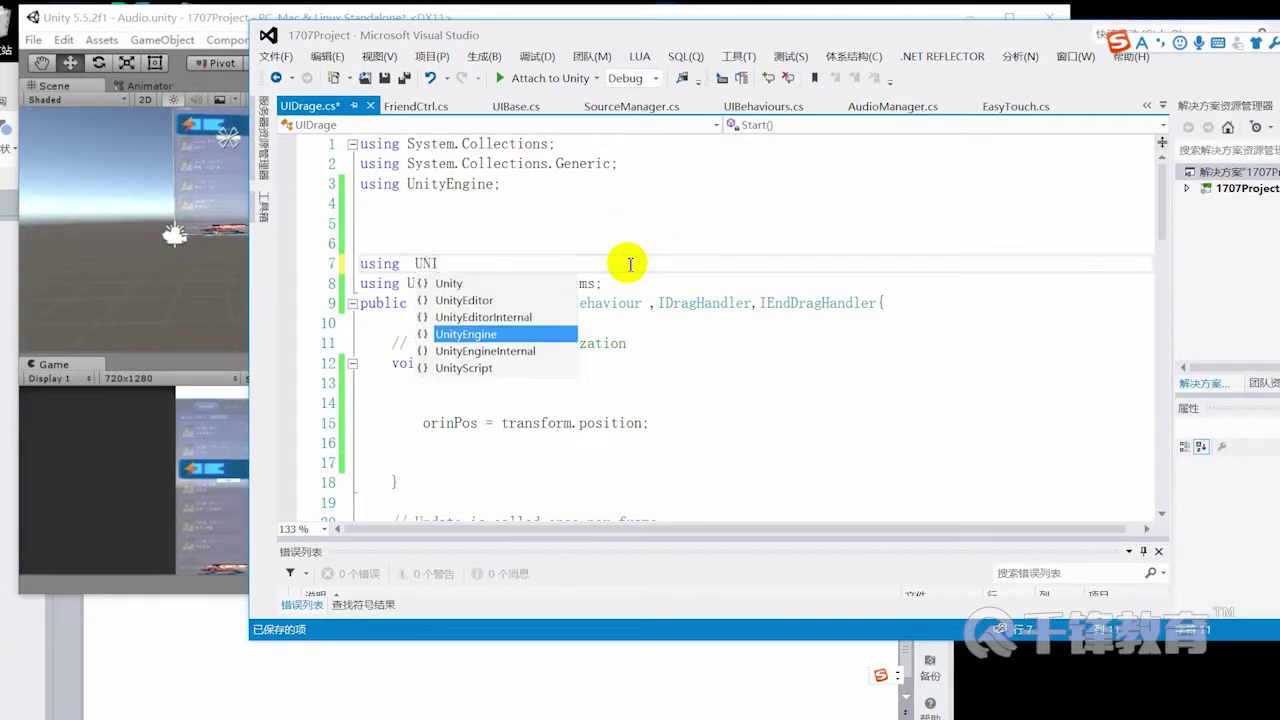
key(Tab)
text(.E)
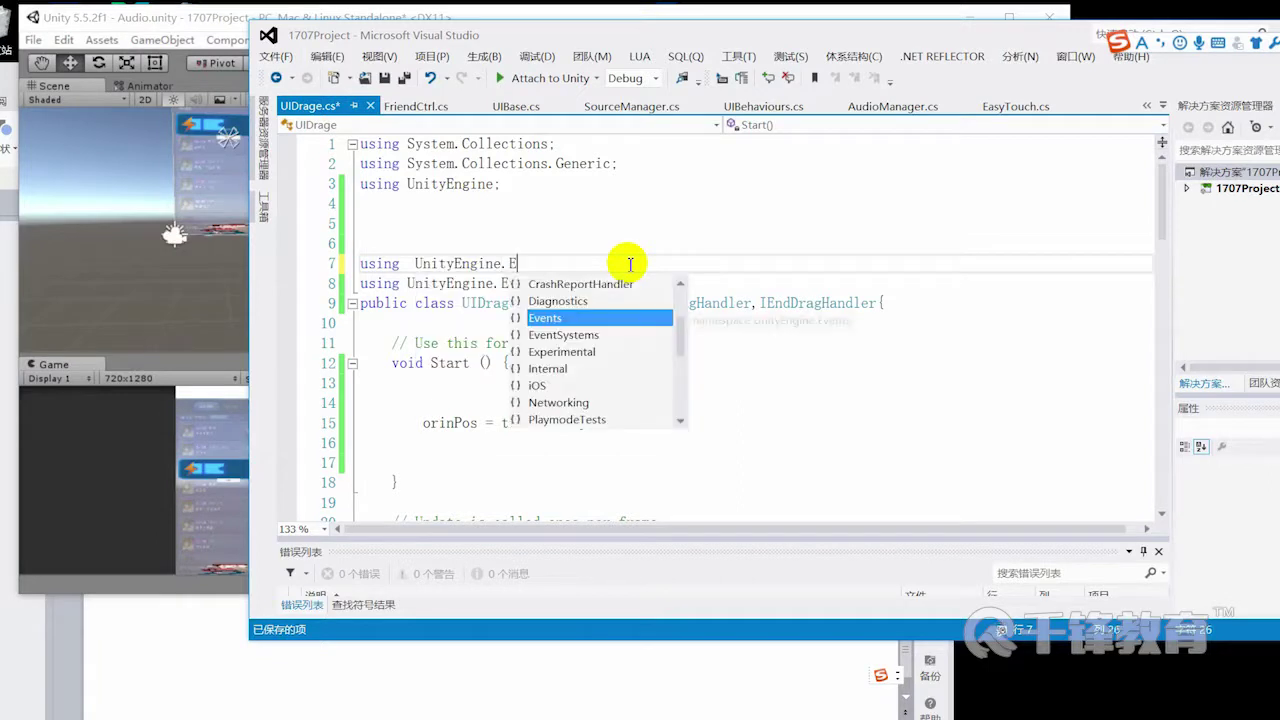
key(Tab)
text(;)
key(Return)
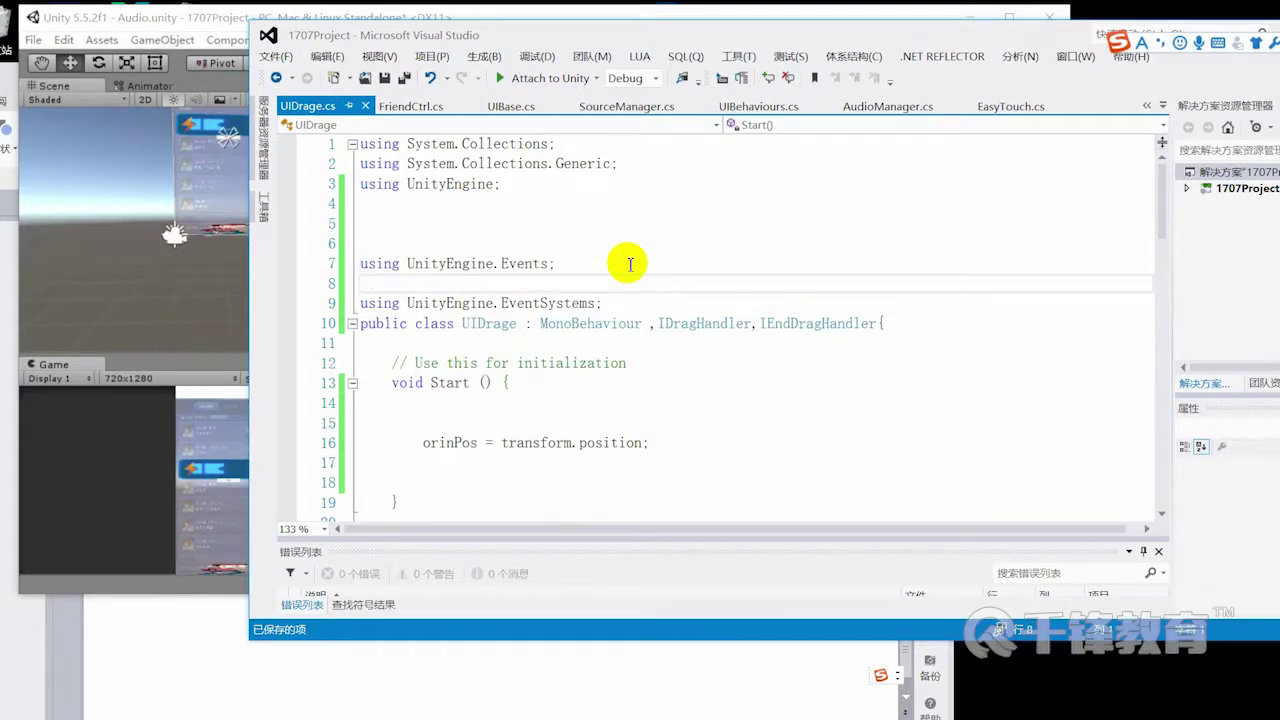
Step: Open a new line above OnEndDrag and find UnityAction in the type suggestions
scroll(630, 263, down, 4)
scroll(643, 286, down, 10)
scroll(651, 314, down, 5)
scroll(606, 349, up, 1)
click(505, 244)
key(Return)
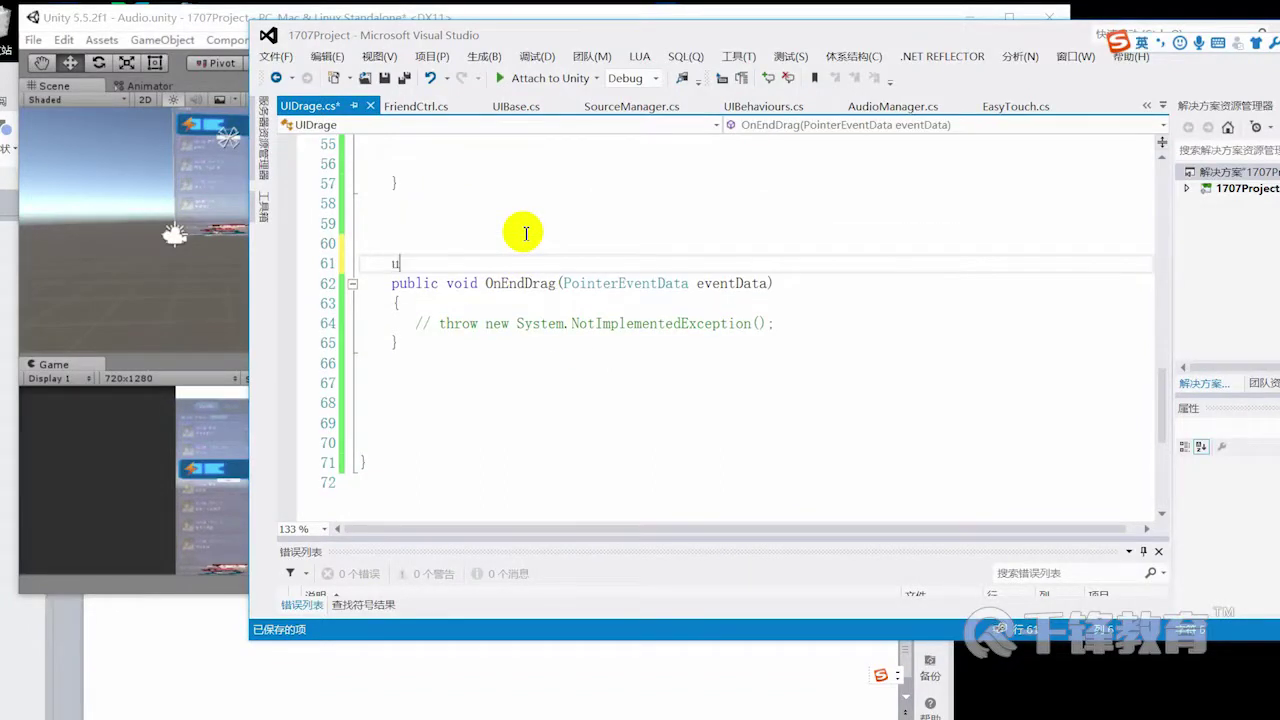
text(NI)
key(Down)
key(Down)
key(Up)
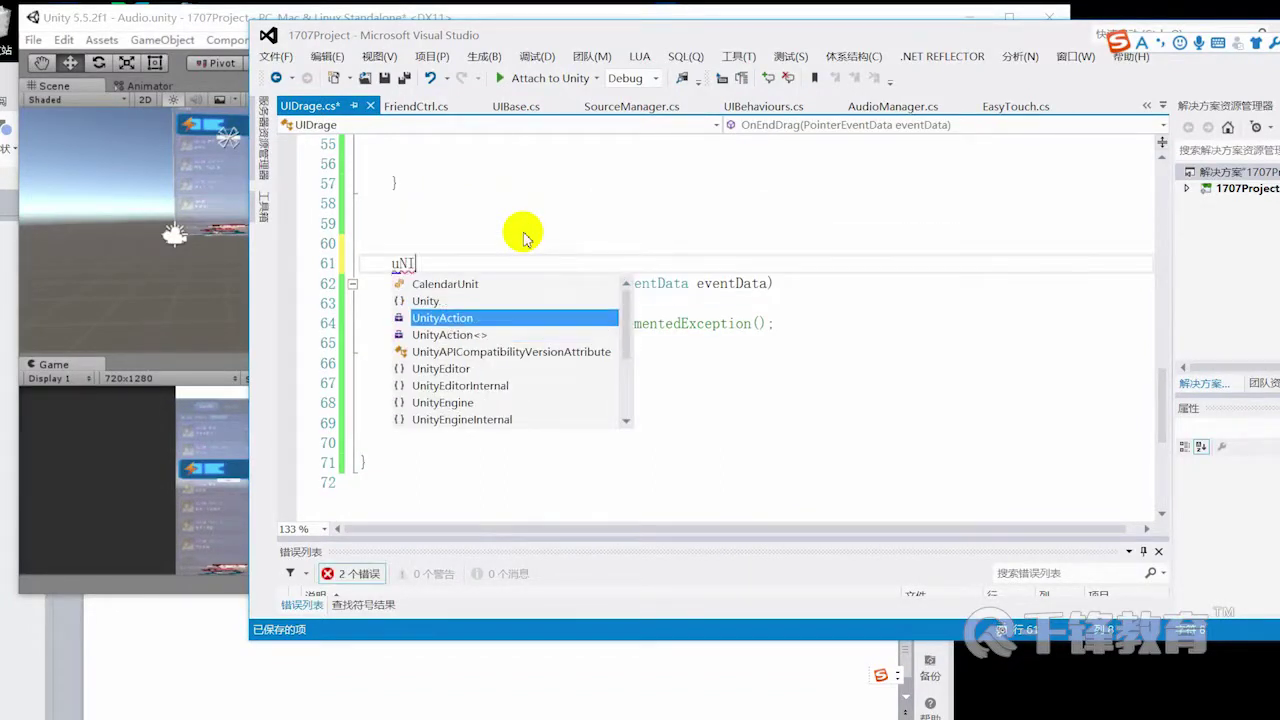
key(Return)
key(BackSpace)
Step: Write the field declaration 'public UnityAction CallBack;' on that line
text(public UNI)
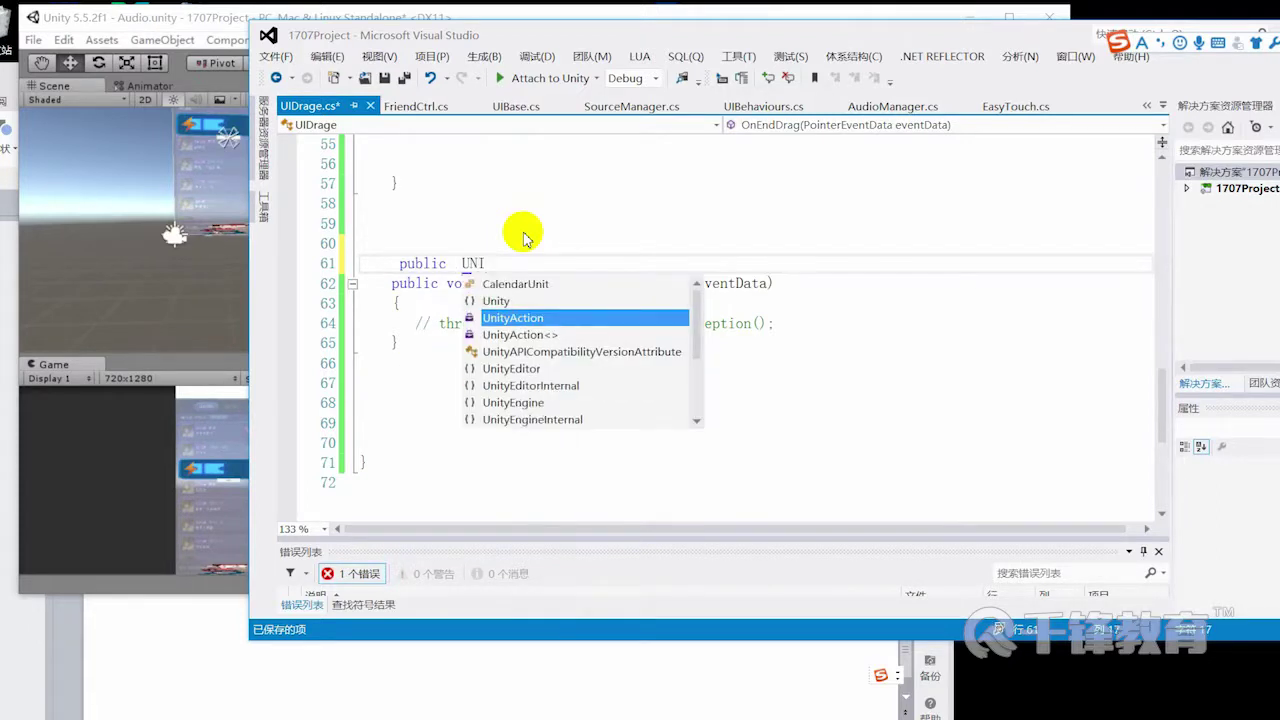
key(Return)
key(BackSpace)
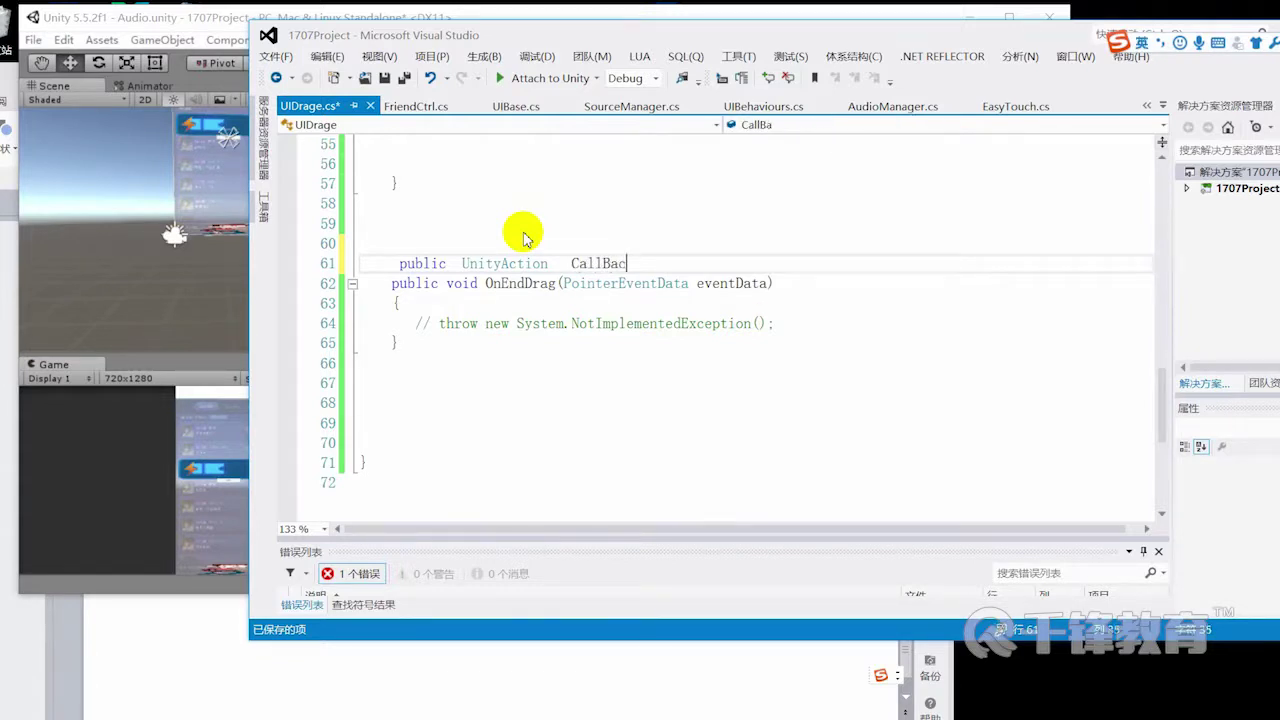
text(k ;)
key(Return)
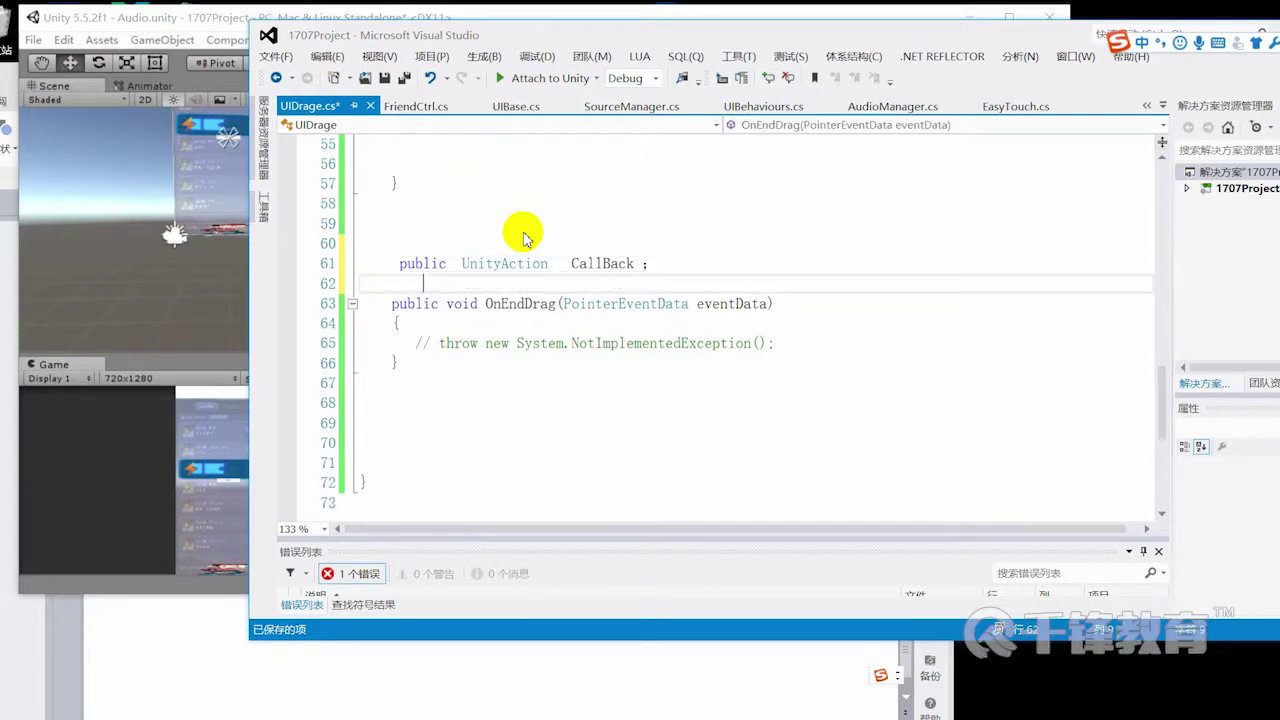
key(BackSpace)
key(BackSpace)
text(;)
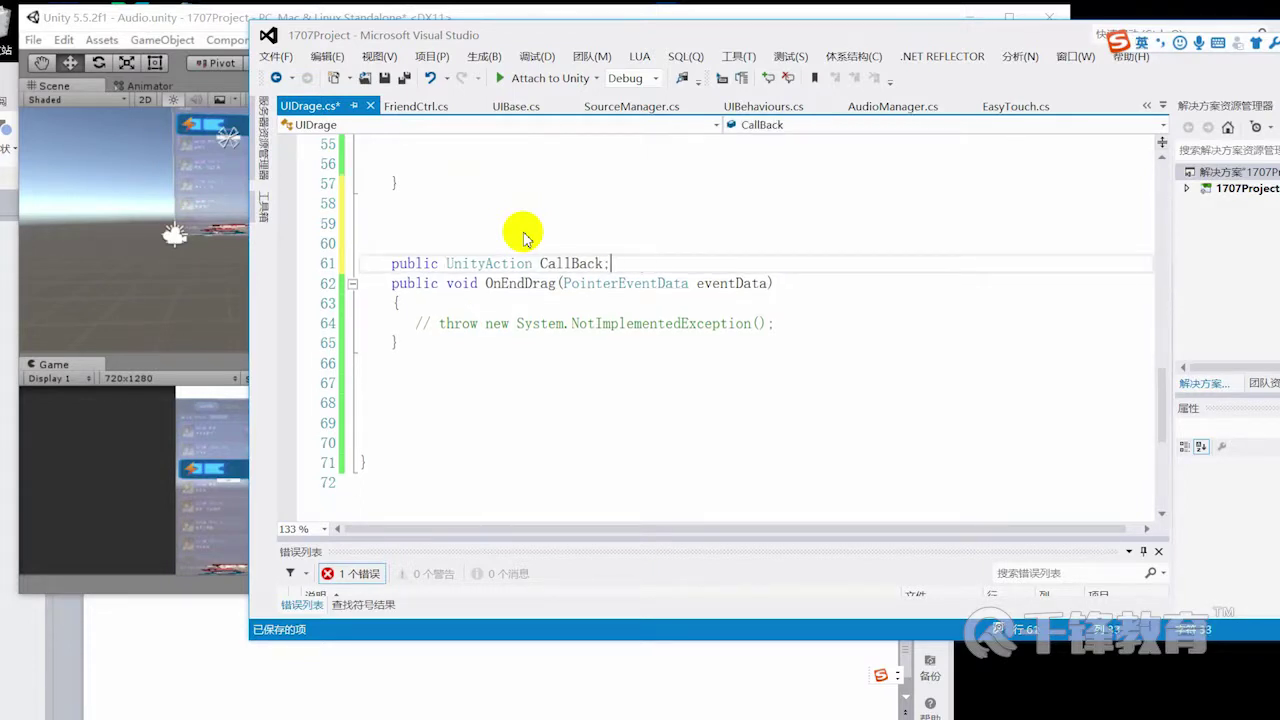
key(Return)
key(Return)
Step: Write 'if (CallBack != null) { CallBack(); }' inside OnEndDrag and save
click(573, 264)
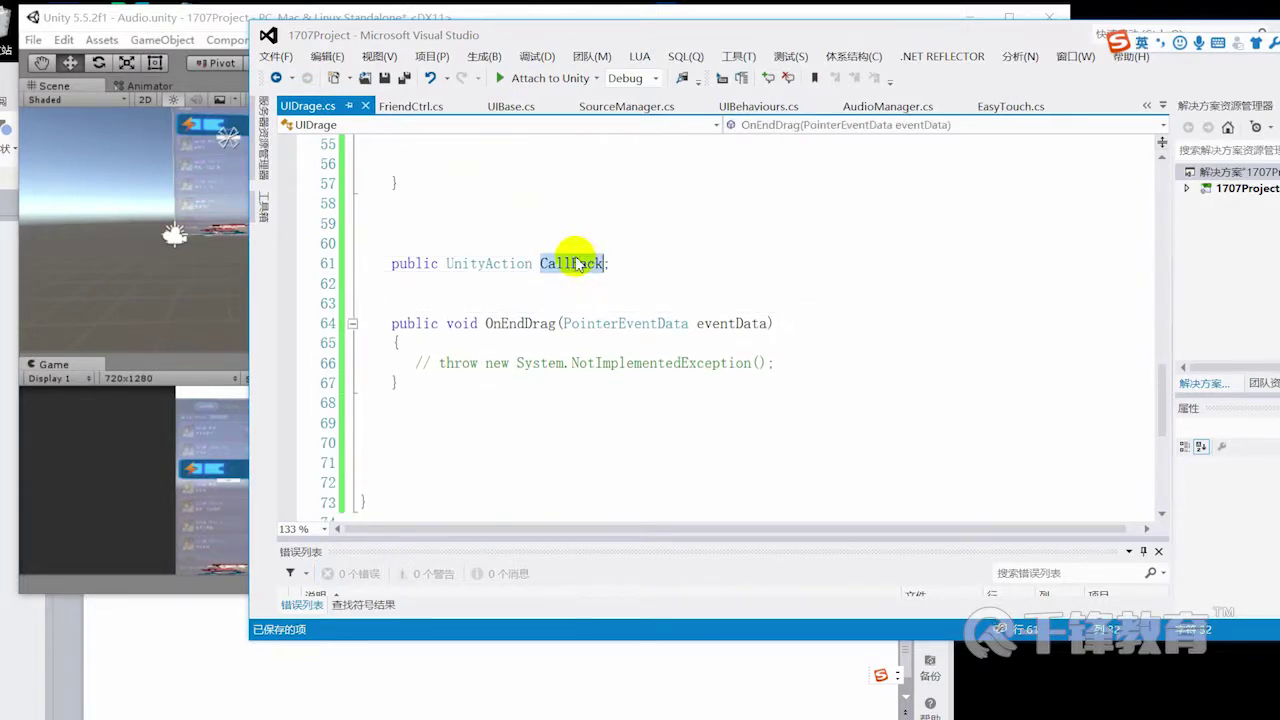
click(788, 362)
key(Return)
key(Return)
text(f())
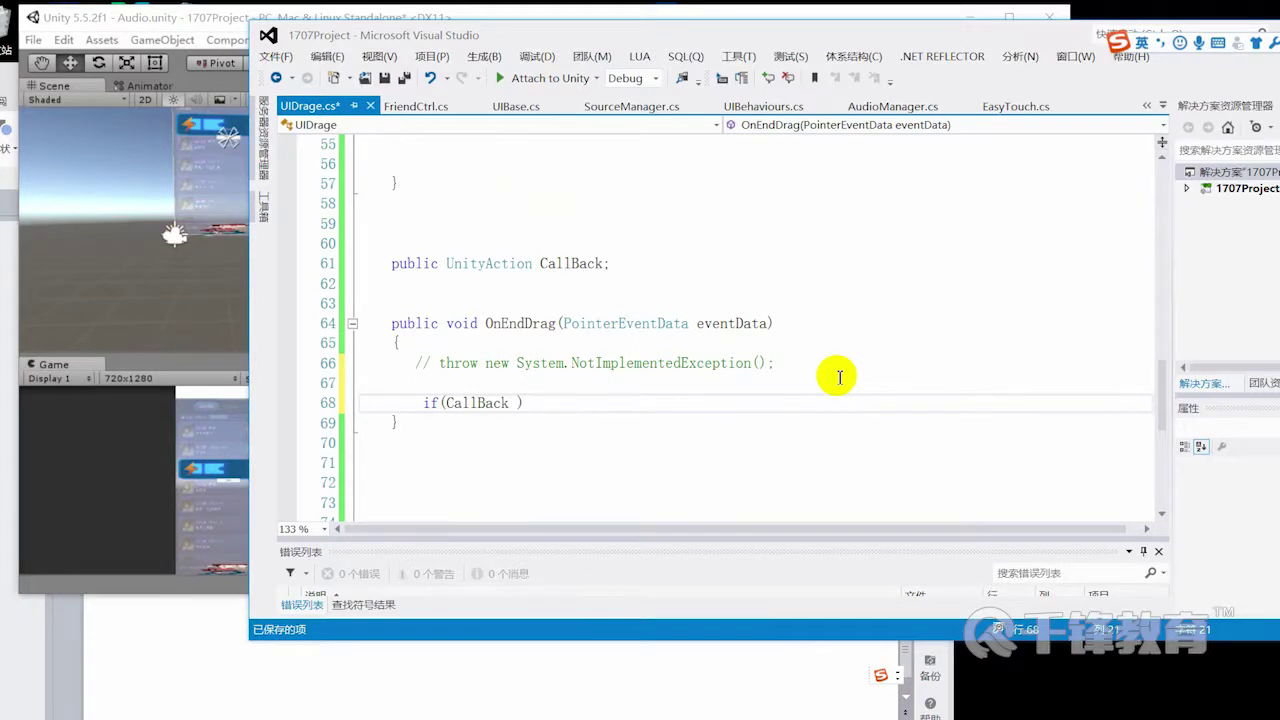
text(ull)
key(Return)
key(Return)
text(CallBack();)
key(Return)
key(ctrl+s)
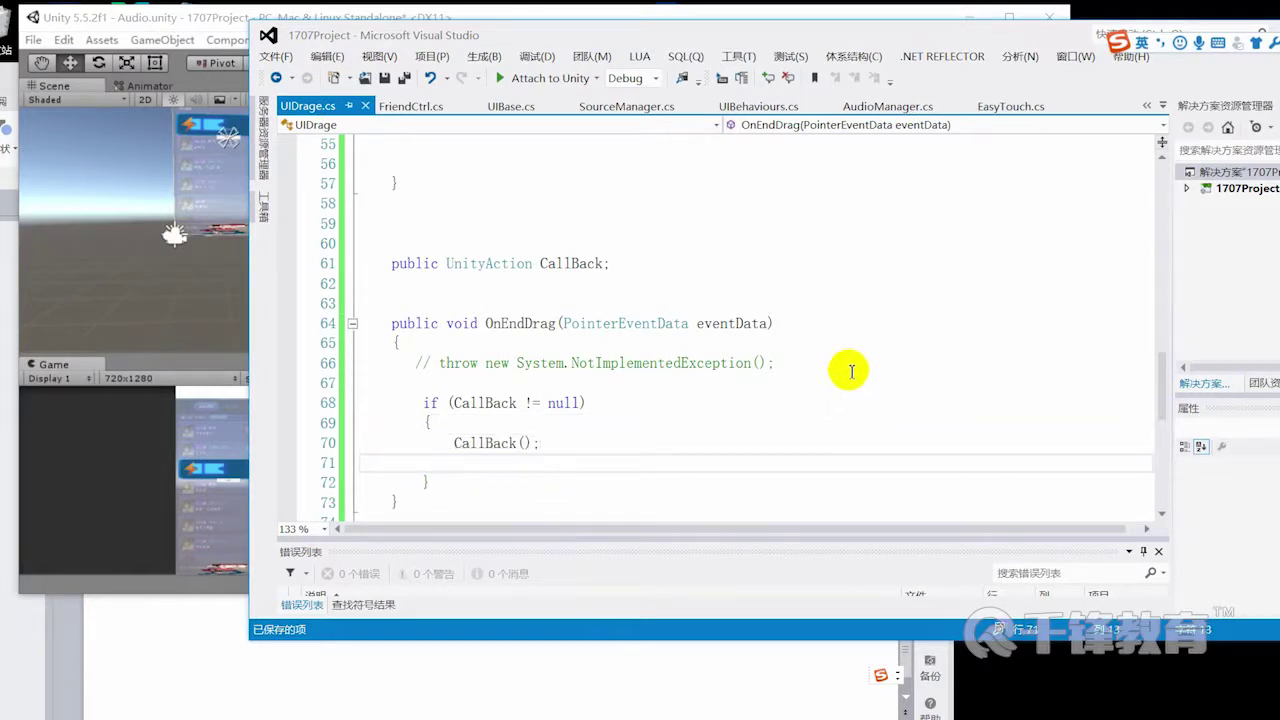
Step: Highlight OnEndDrag, the CallBack(); call and the CallBack field to explain them
scroll(848, 371, down, 1)
double_click(543, 270)
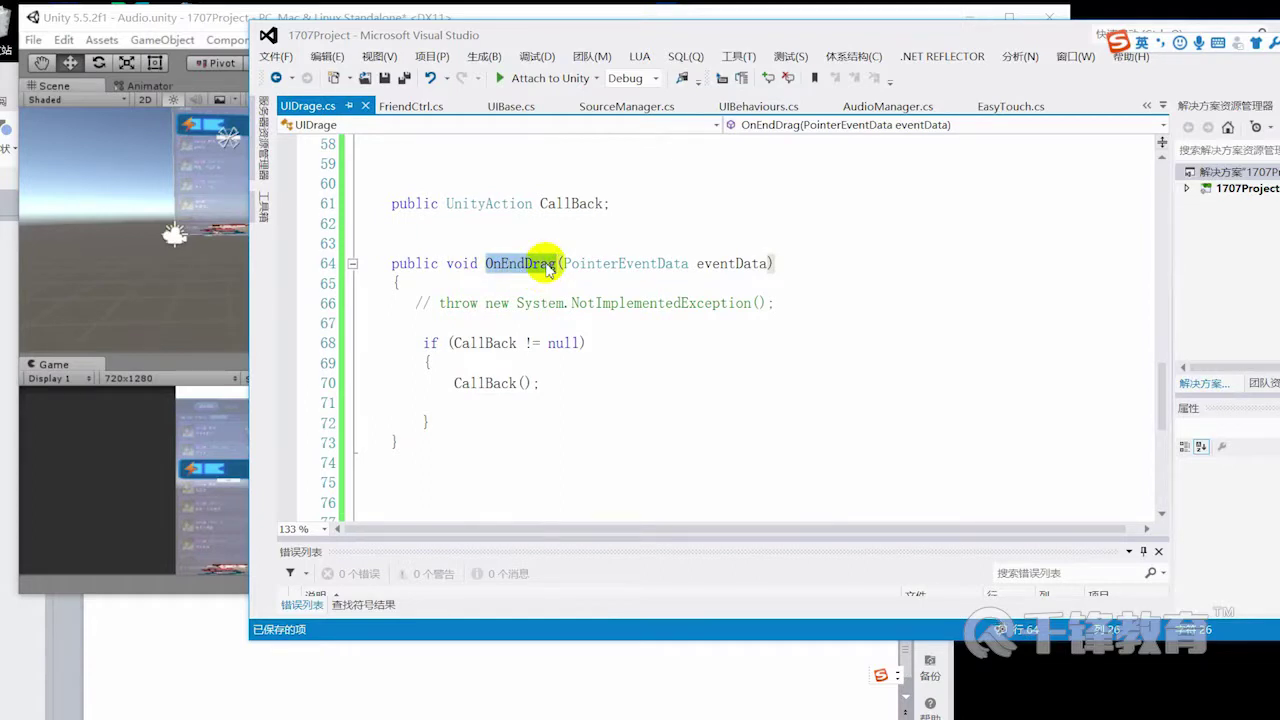
drag(546, 386, 352, 383)
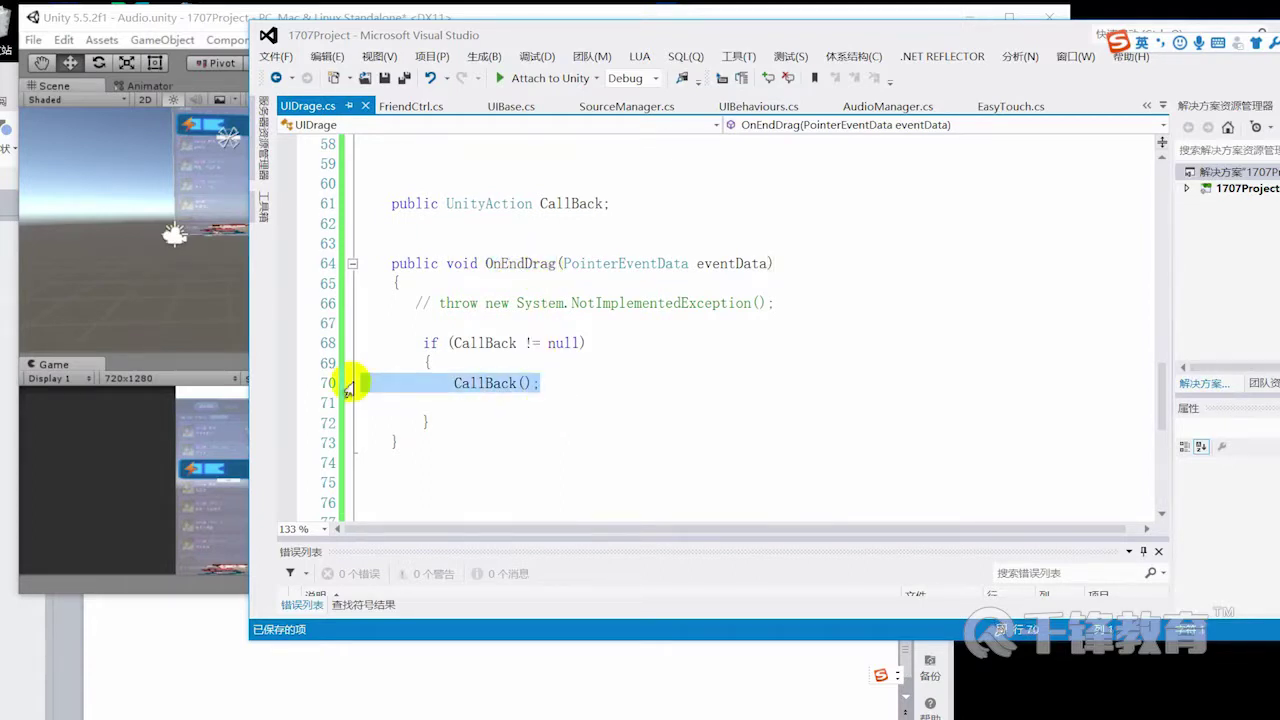
drag(674, 206, 369, 217)
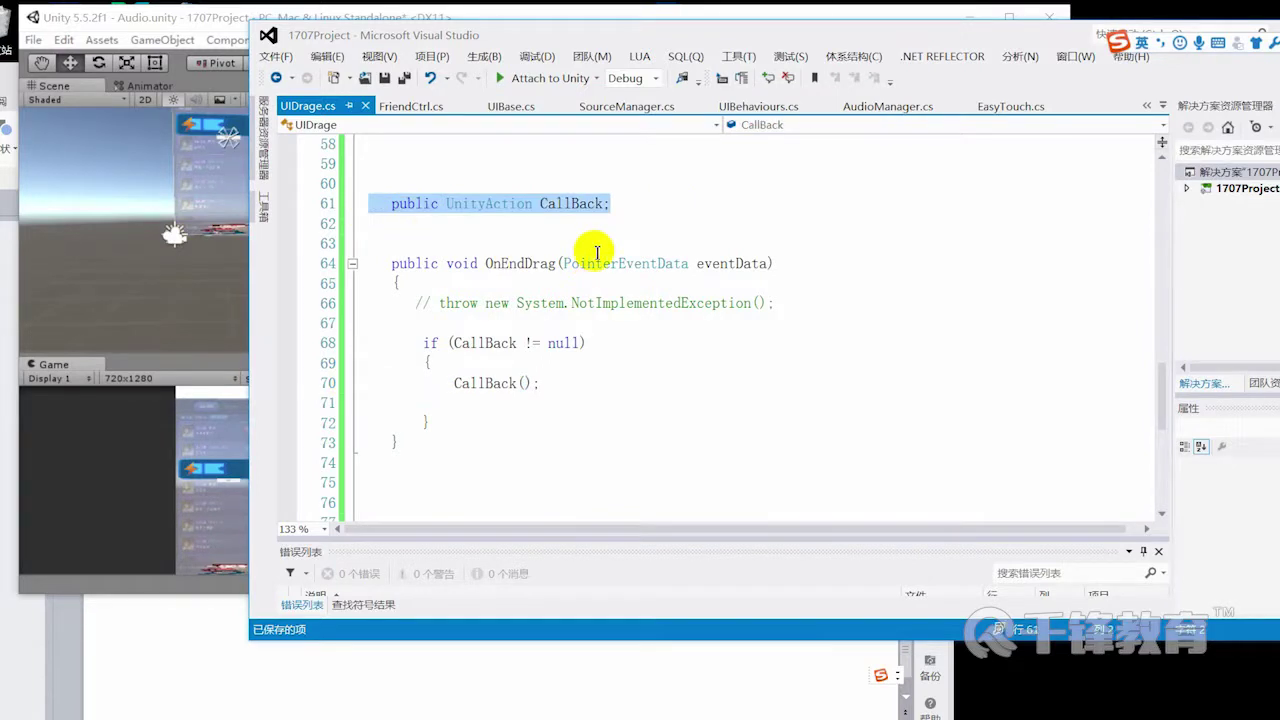
click(591, 243)
double_click(588, 204)
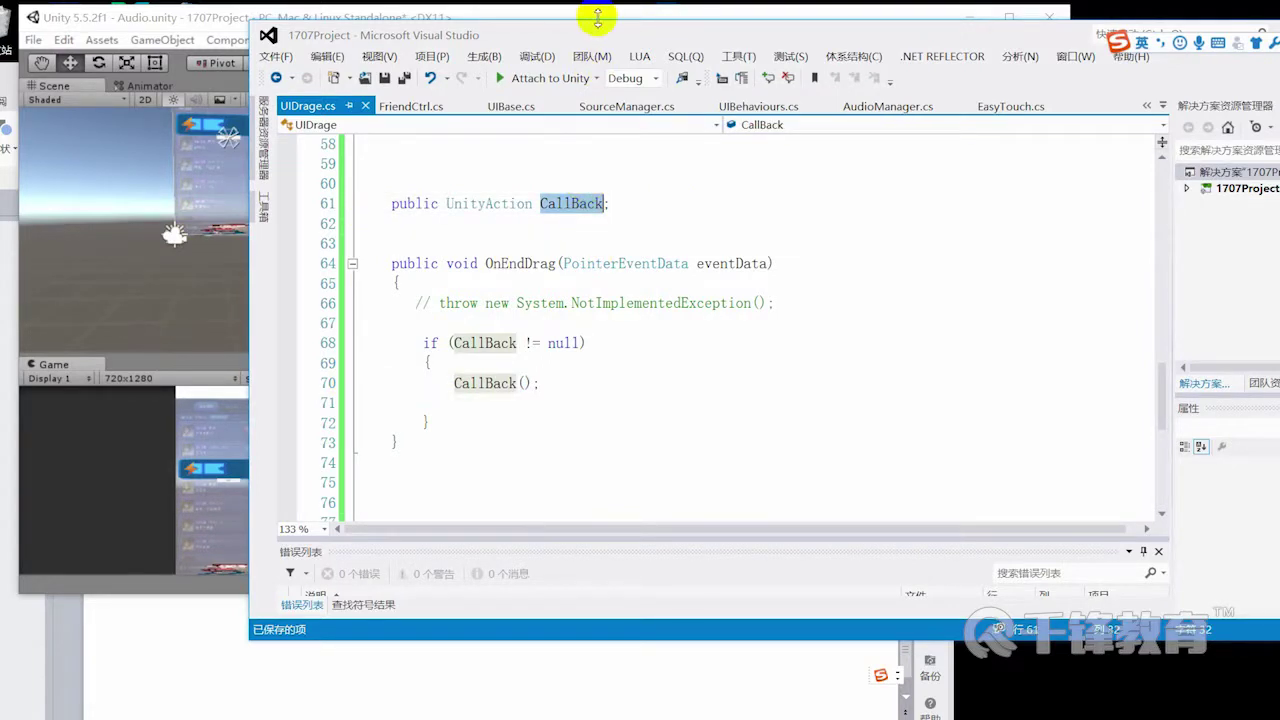
drag(607, 31, 839, 27)
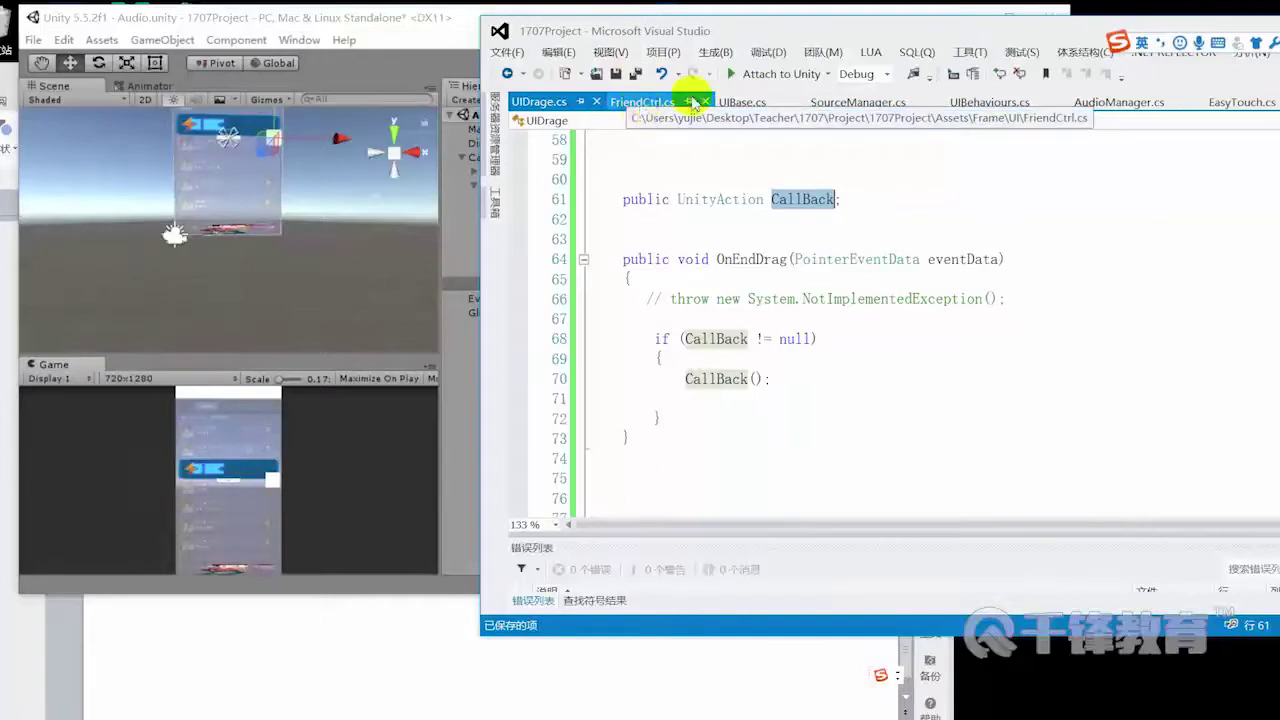
Step: In UIBase.cs, go to the definition of the AddComponent call on line 121
click(742, 102)
drag(789, 23, 795, 17)
scroll(818, 285, down, 1)
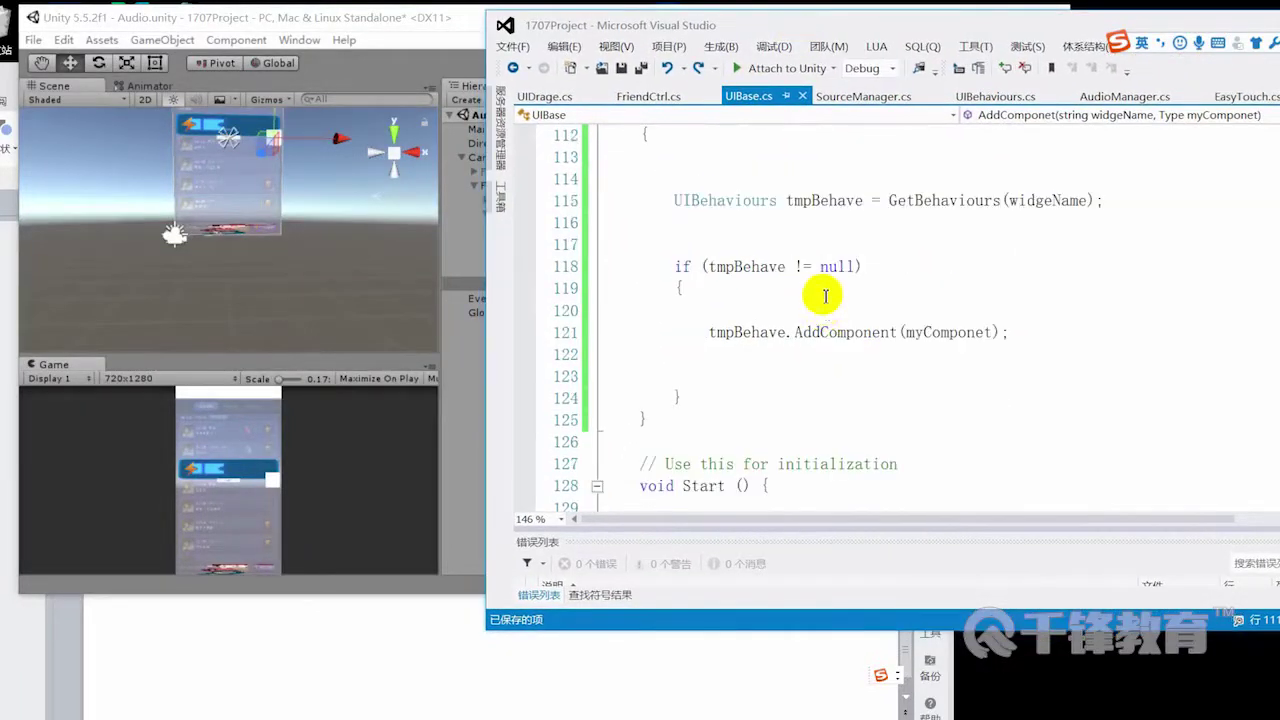
scroll(810, 278, up, 2)
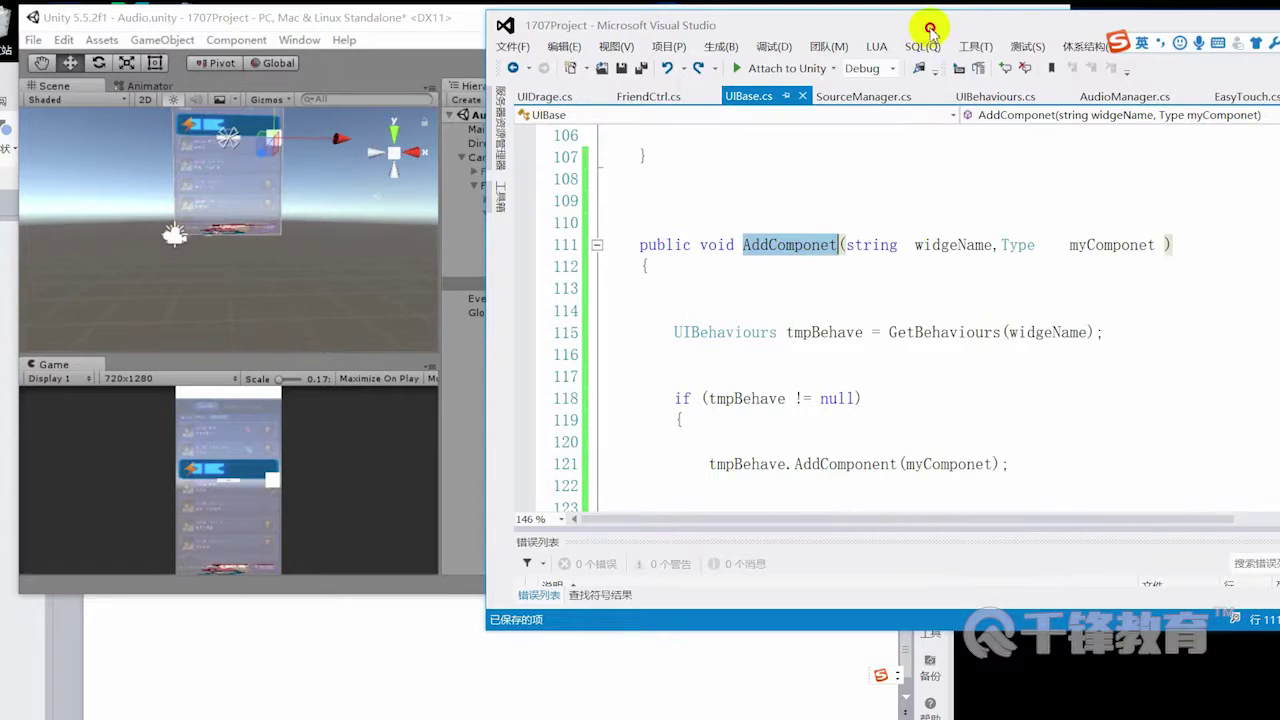
drag(930, 28, 940, 28)
scroll(870, 300, down, 3)
scroll(880, 330, down, 3)
double_click(884, 334)
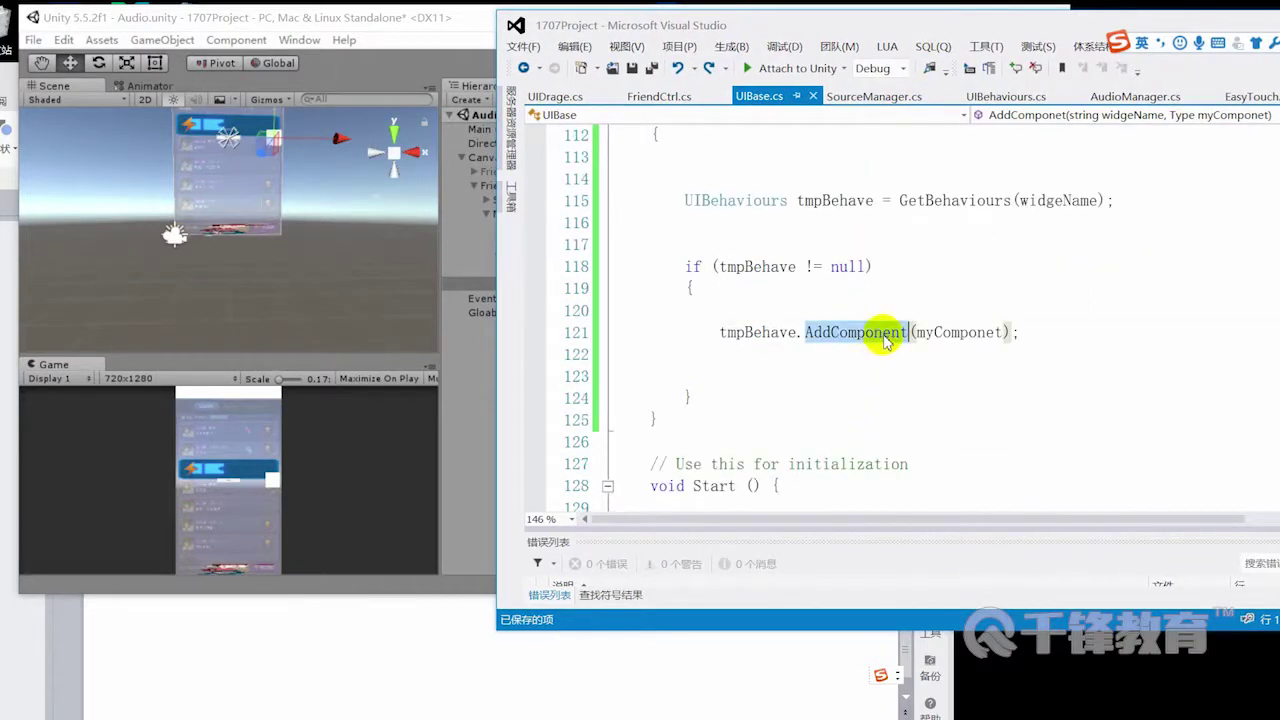
key(F12)
Step: Make AddComponent return Component, returning gameObject.AddComponent(tmpyte), and save UIBehaviours.cs
scroll(820, 375, down, 1)
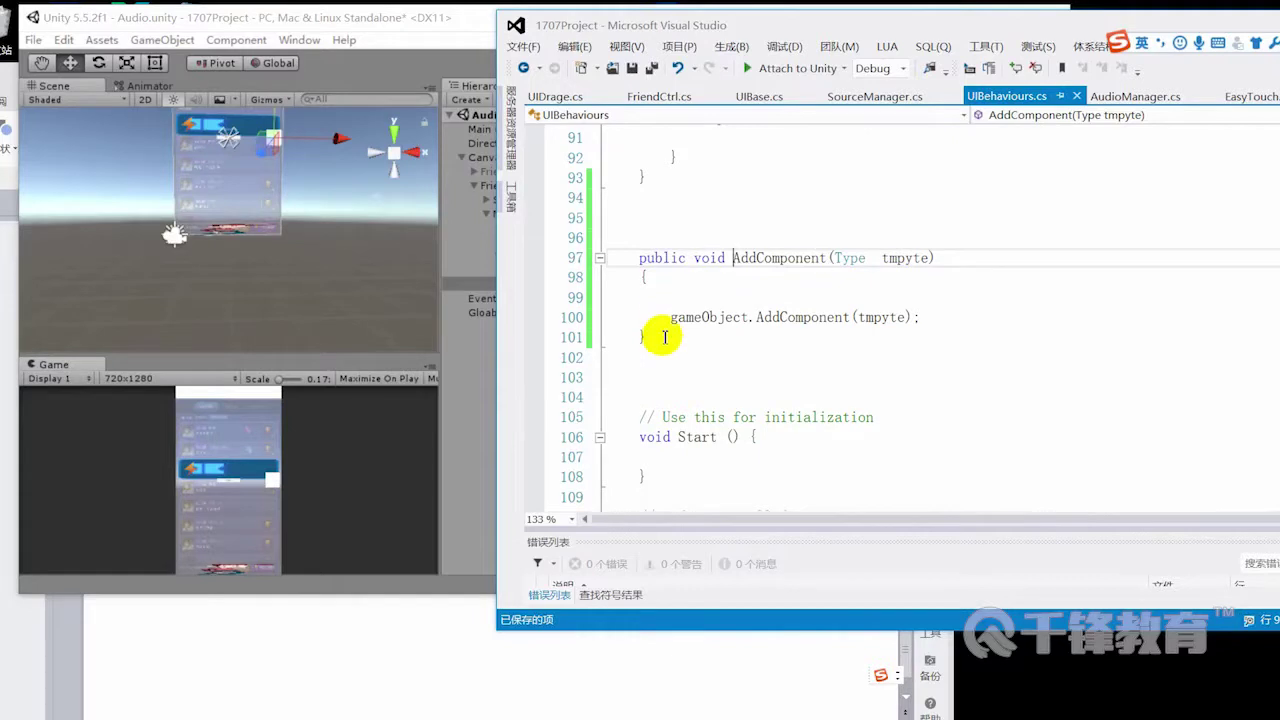
click(663, 317)
text(ret)
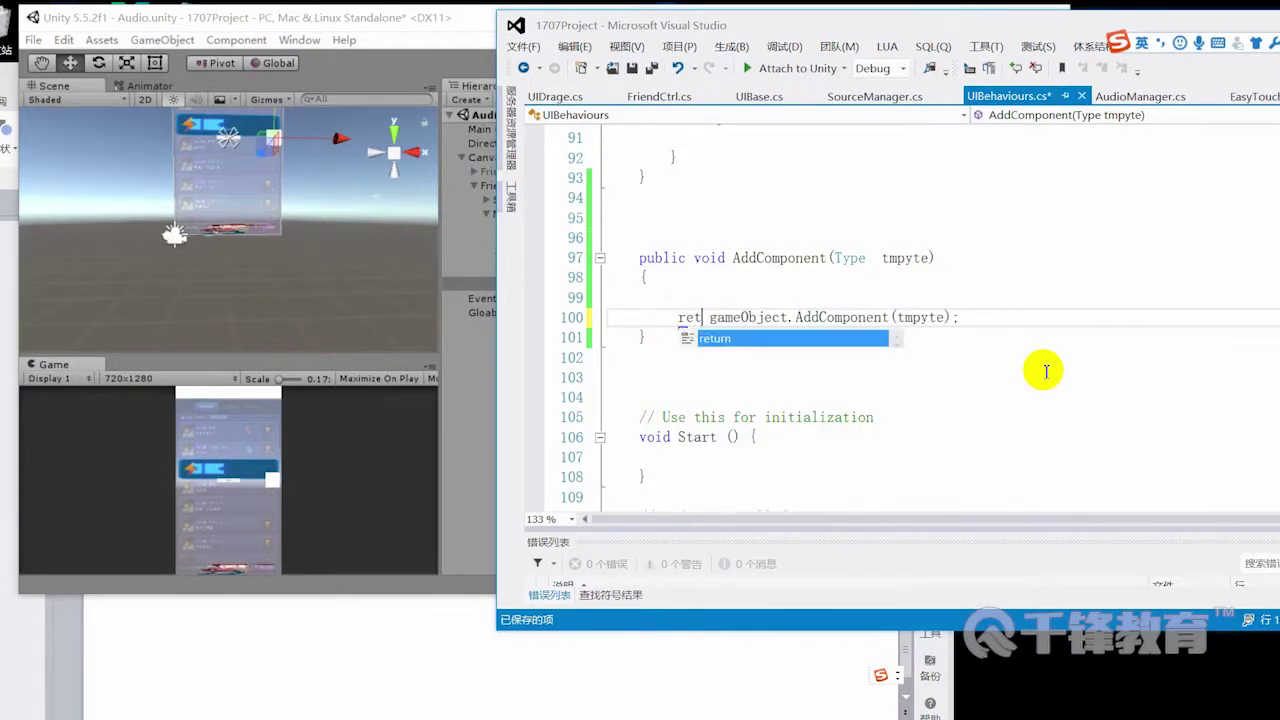
key(Tab)
click(670, 257)
double_click(709, 257)
key(ctrl+s)
text(T)
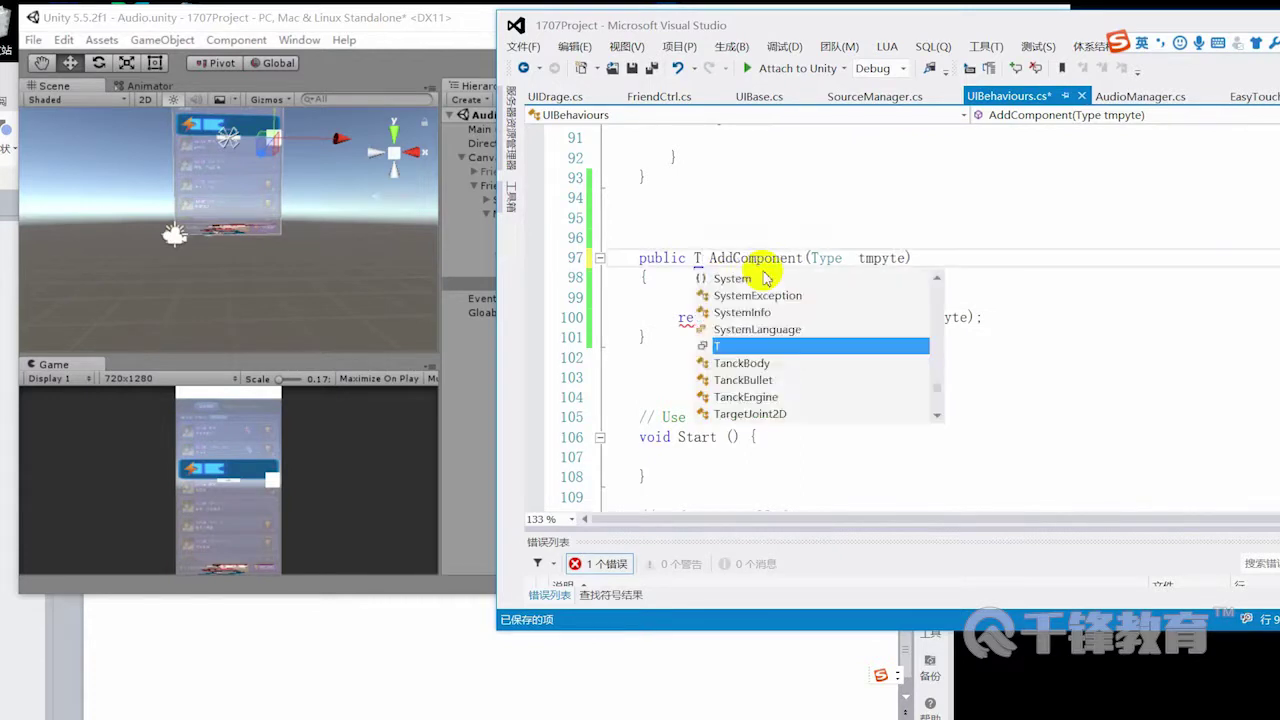
text(y)
key(Tab)
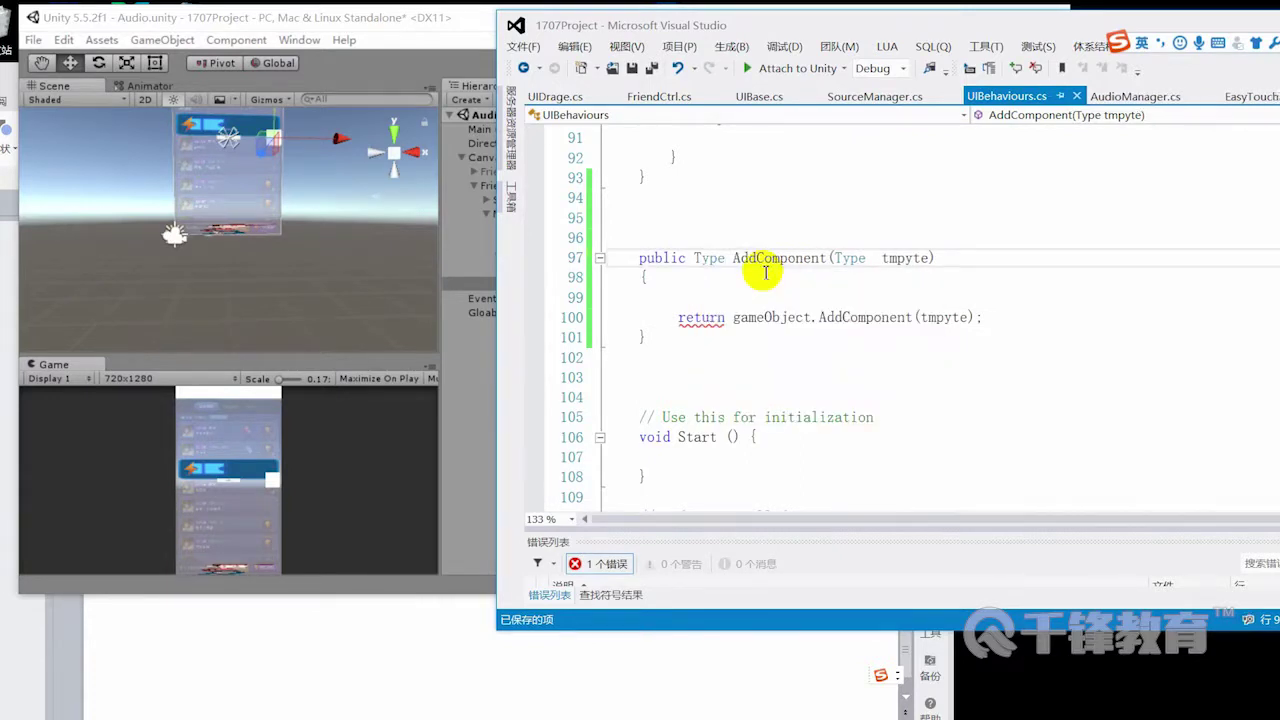
mouse_move(860, 318)
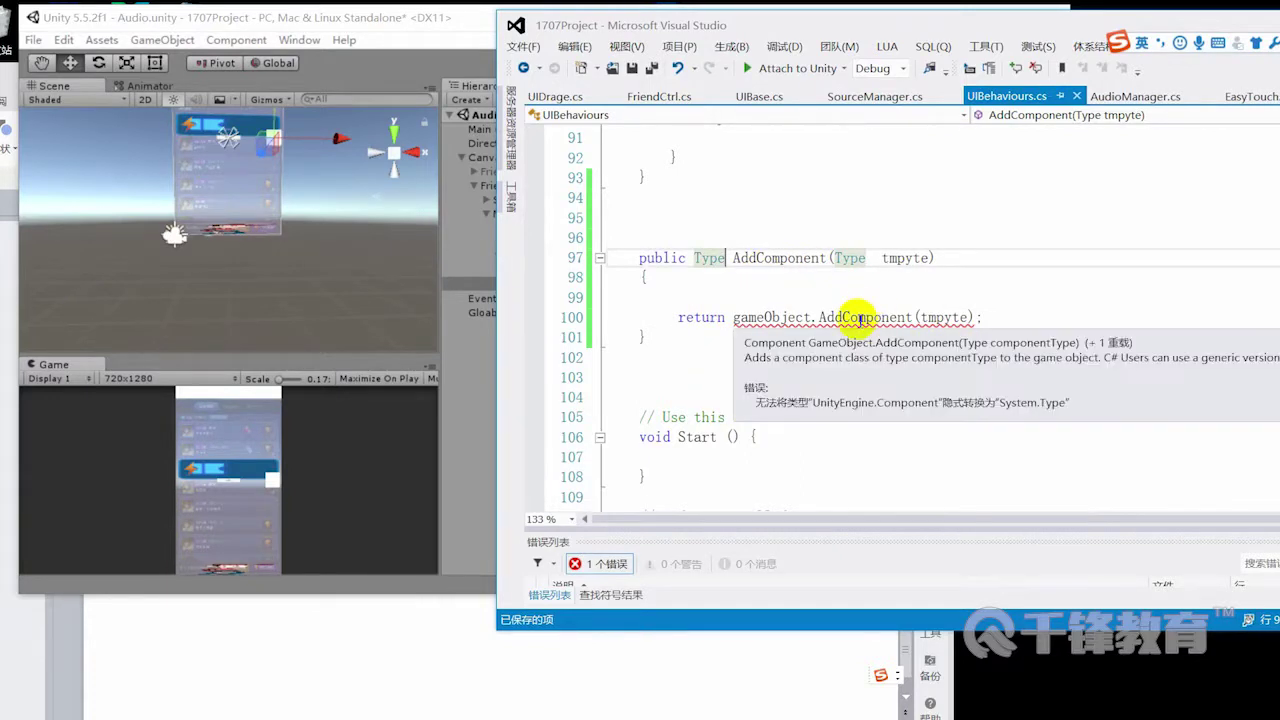
double_click(710, 258)
text(C)
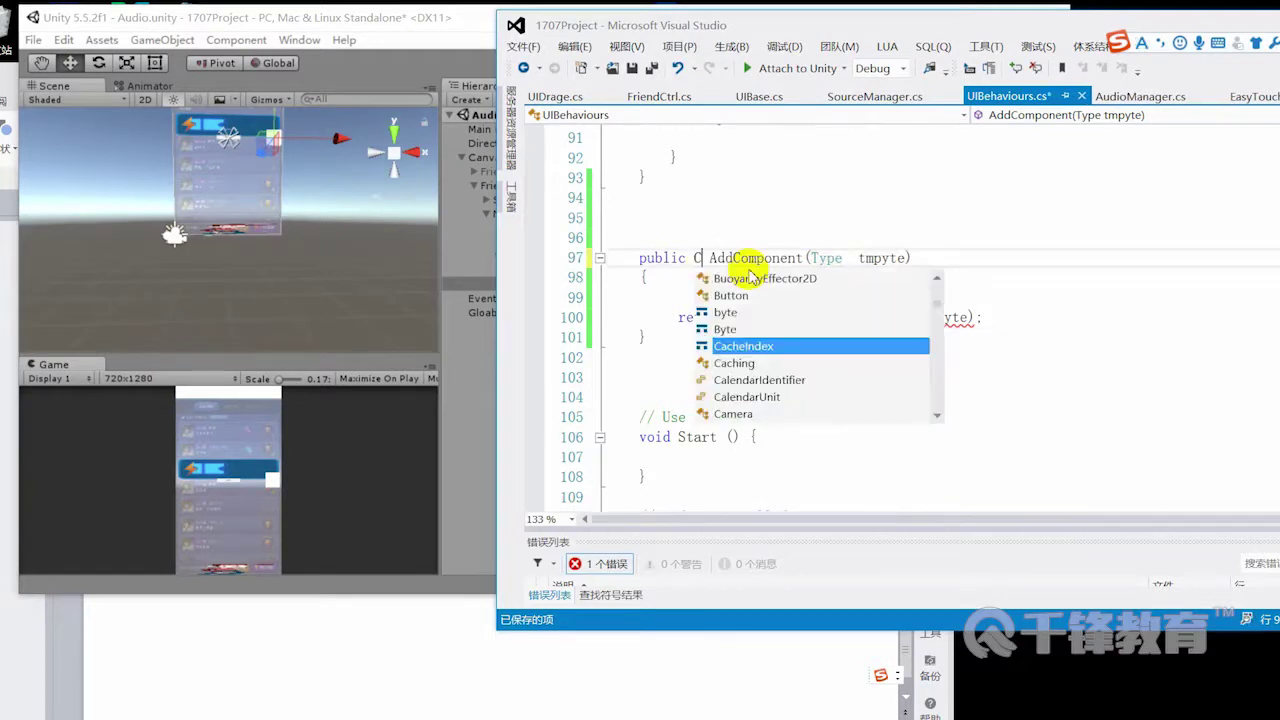
text(ompo)
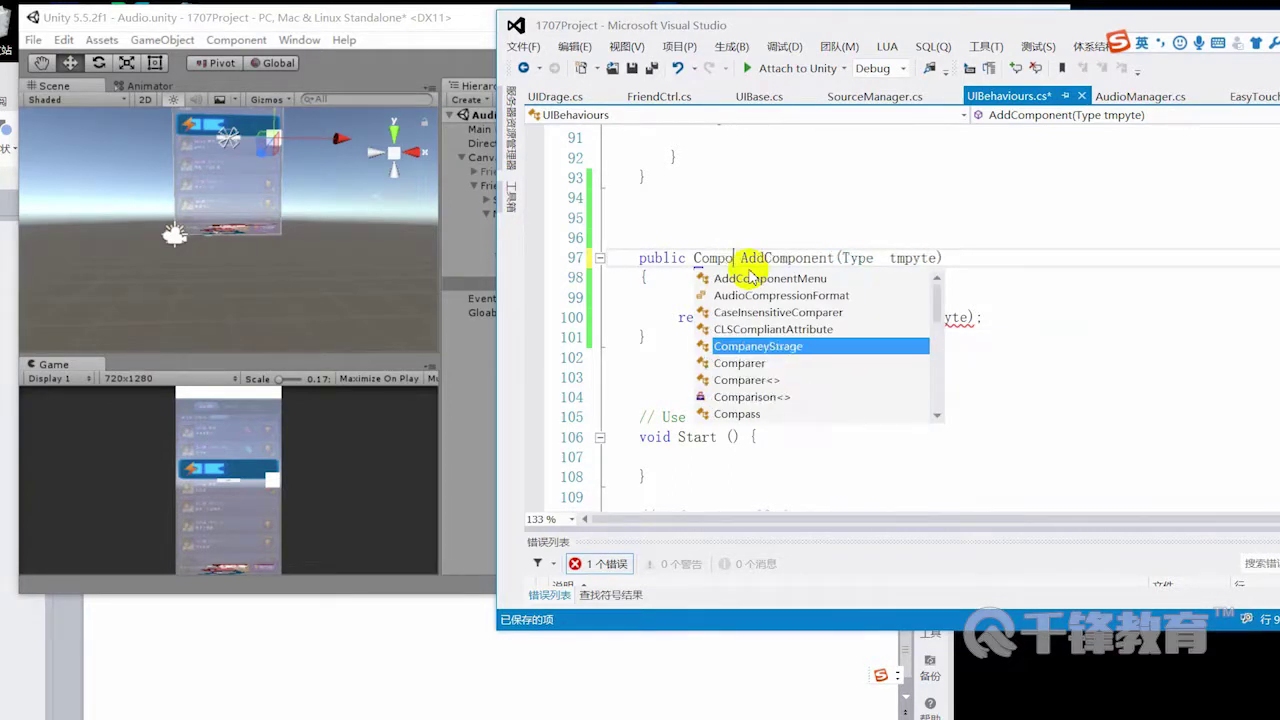
key(Tab)
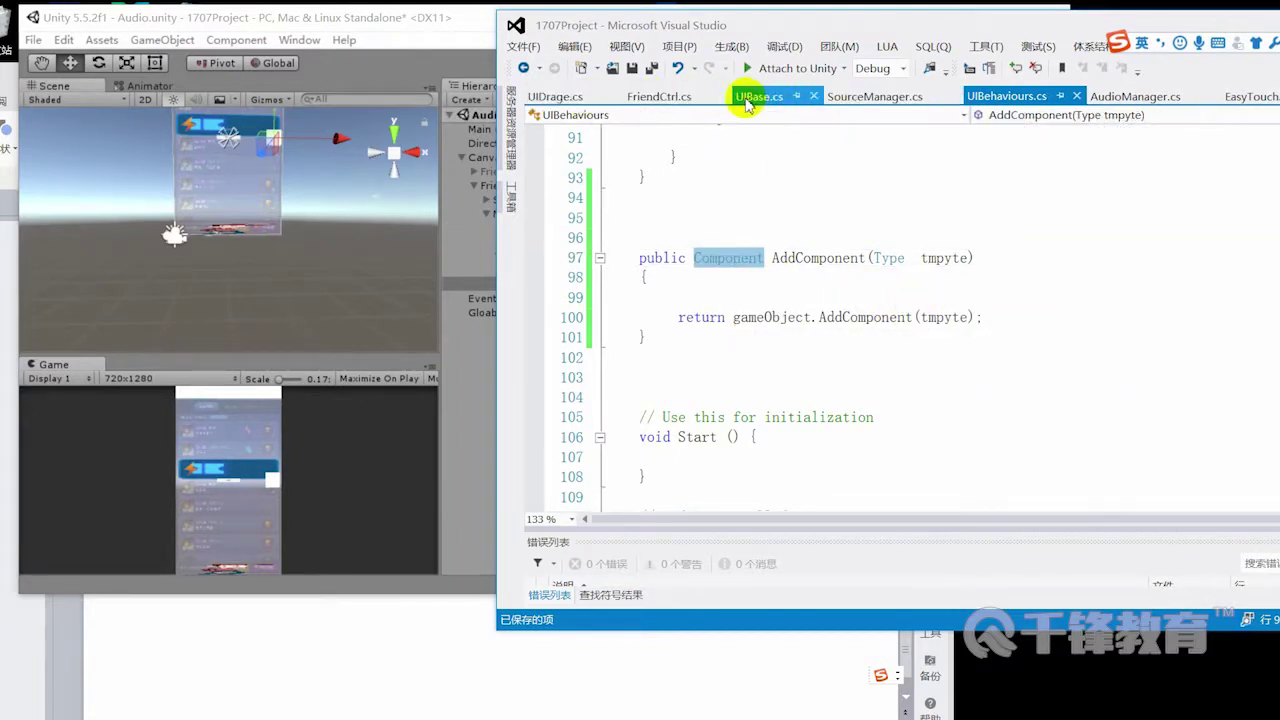
Step: Change AddComponet's return type to Component and return tmpBehave.AddComponent(myComponet), then save
click(748, 104)
scroll(760, 320, up, 1)
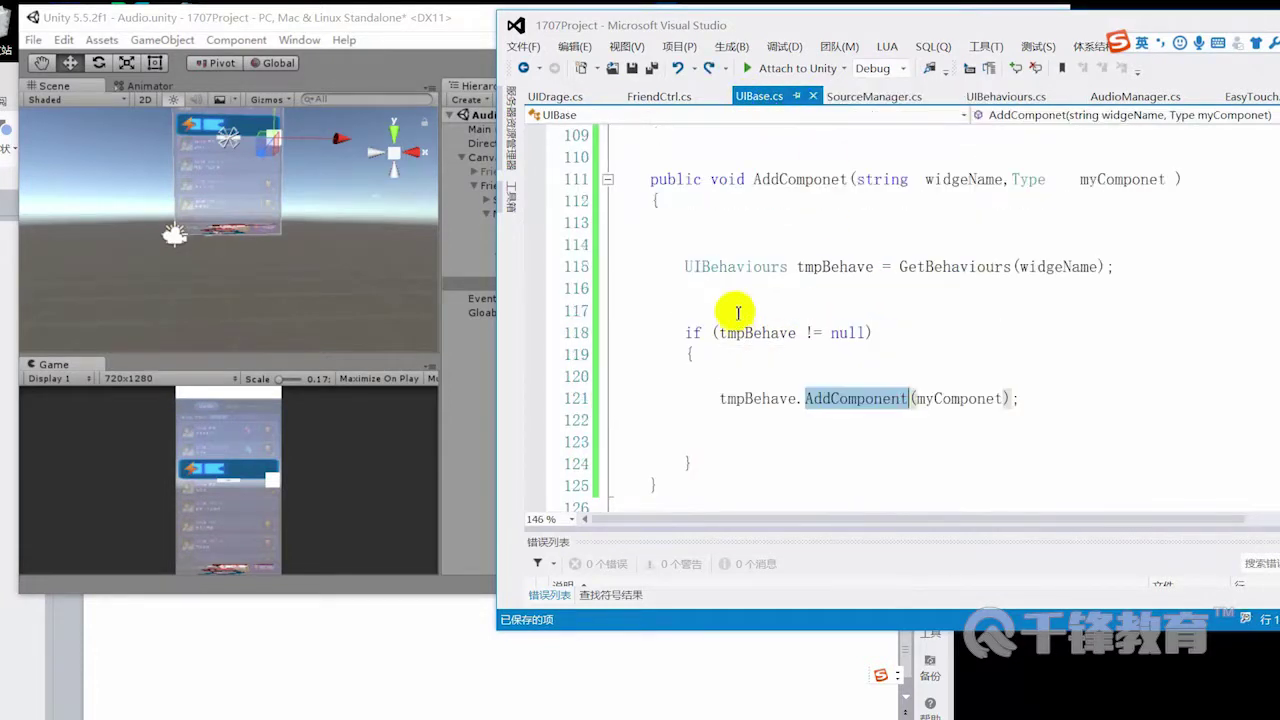
double_click(724, 177)
text(Component)
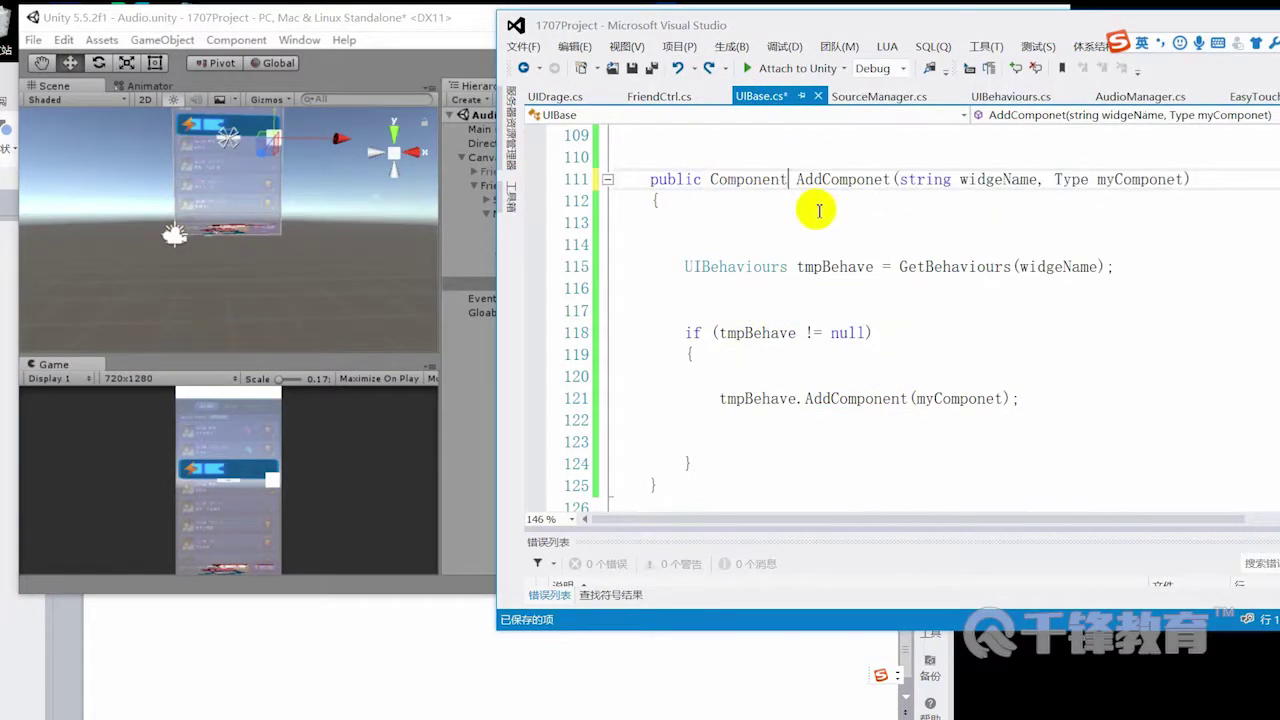
click(720, 398)
text(return)
key(ctrl+s)
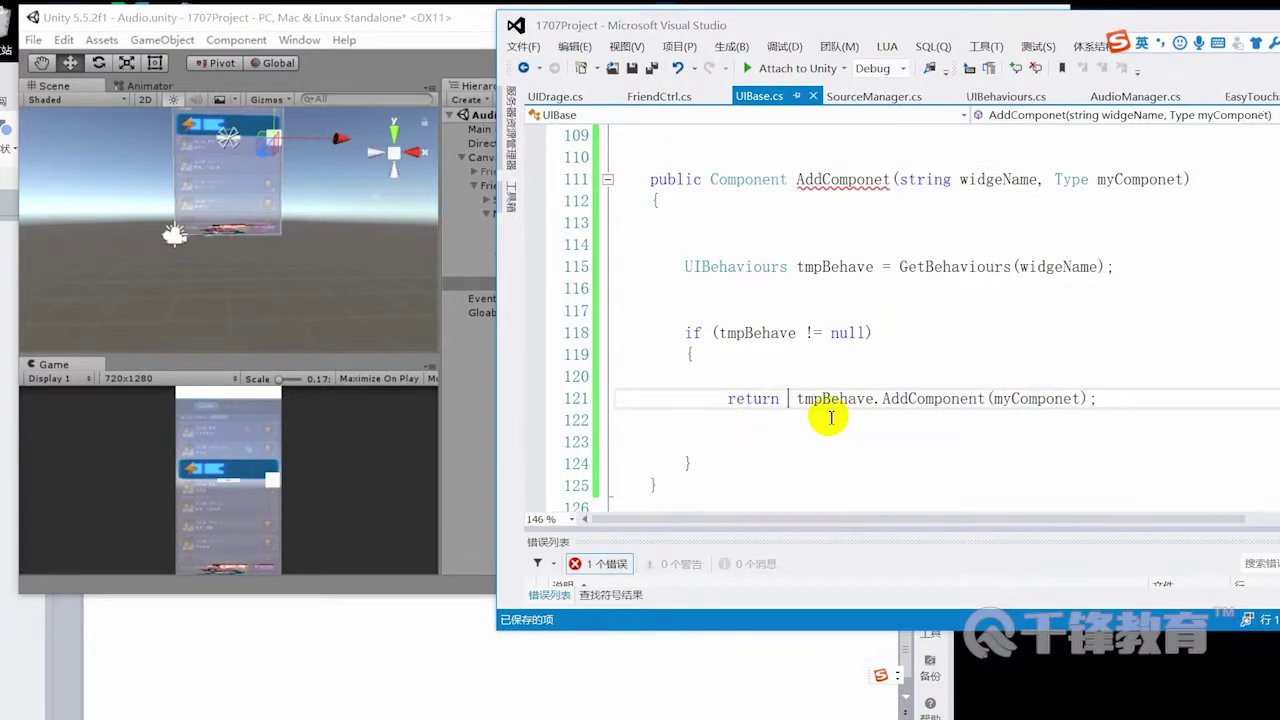
Step: Add return null; after the if block in AddComponet and save UIBase.cs
click(744, 448)
click(751, 453)
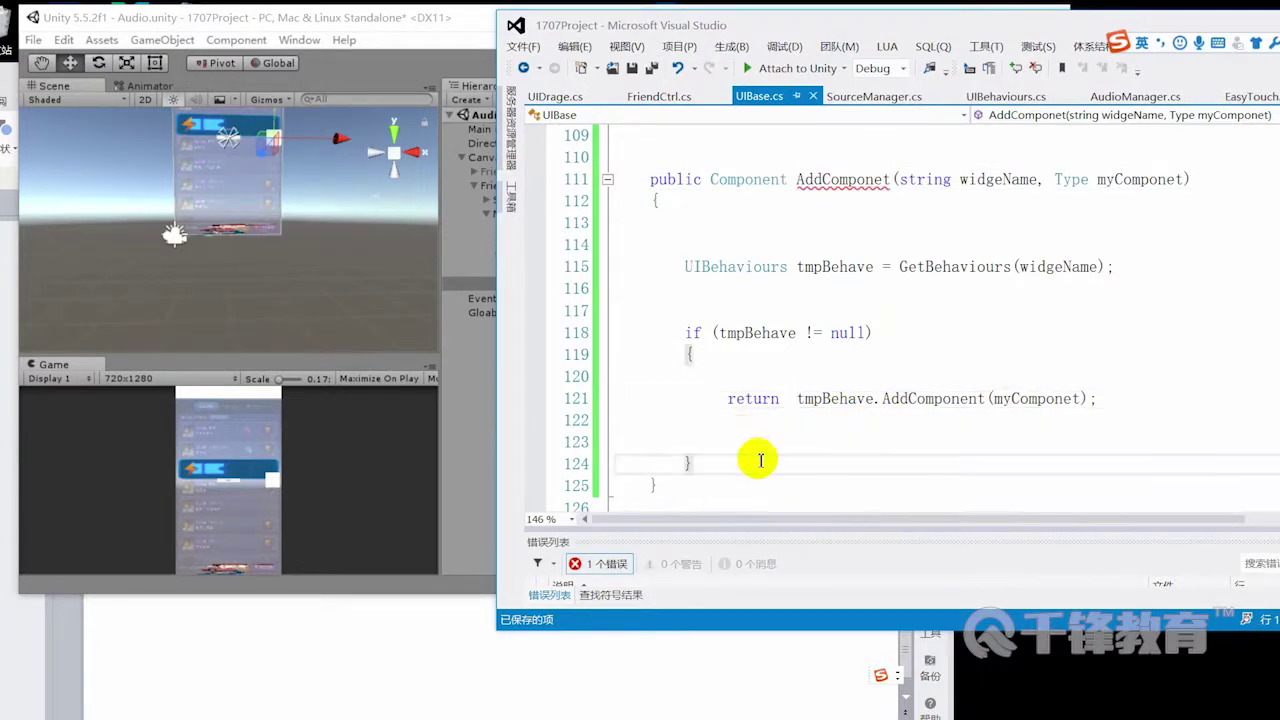
scroll(909, 443, down, 2)
key(Return)
key(Return)
text(return n)
key(Tab)
key(ctrl+s)
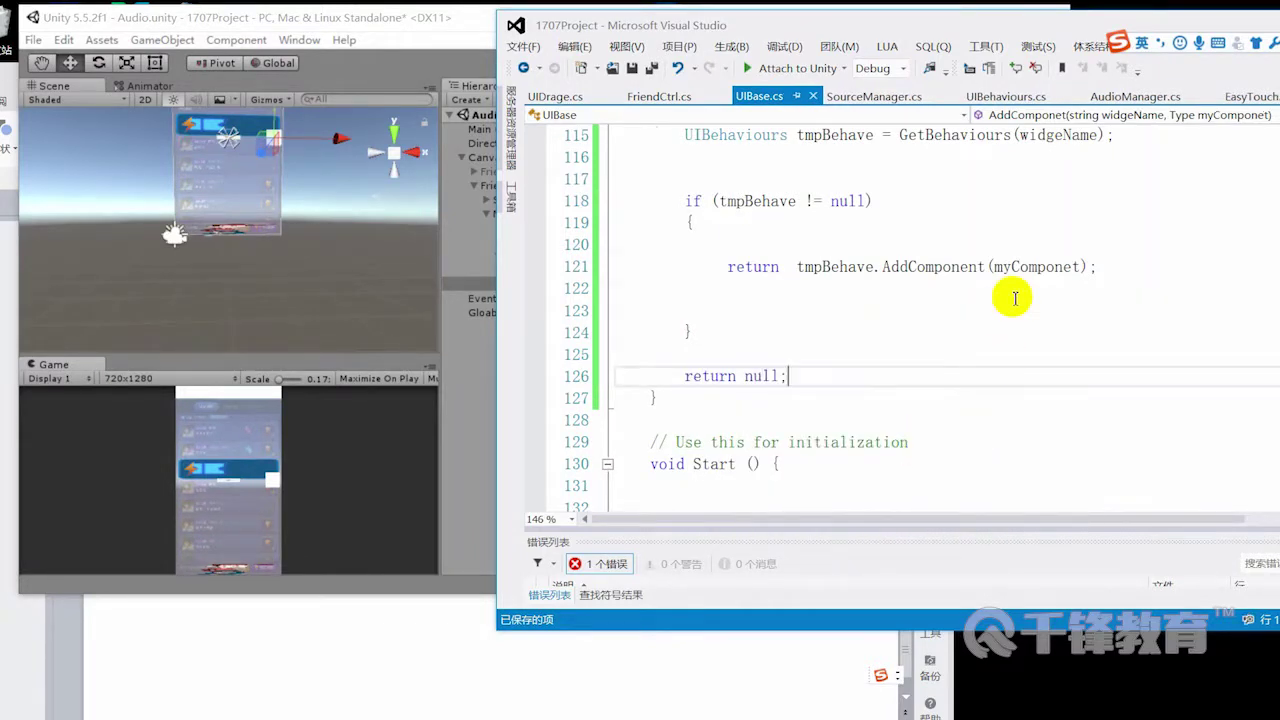
scroll(1008, 290, up, 3)
double_click(862, 248)
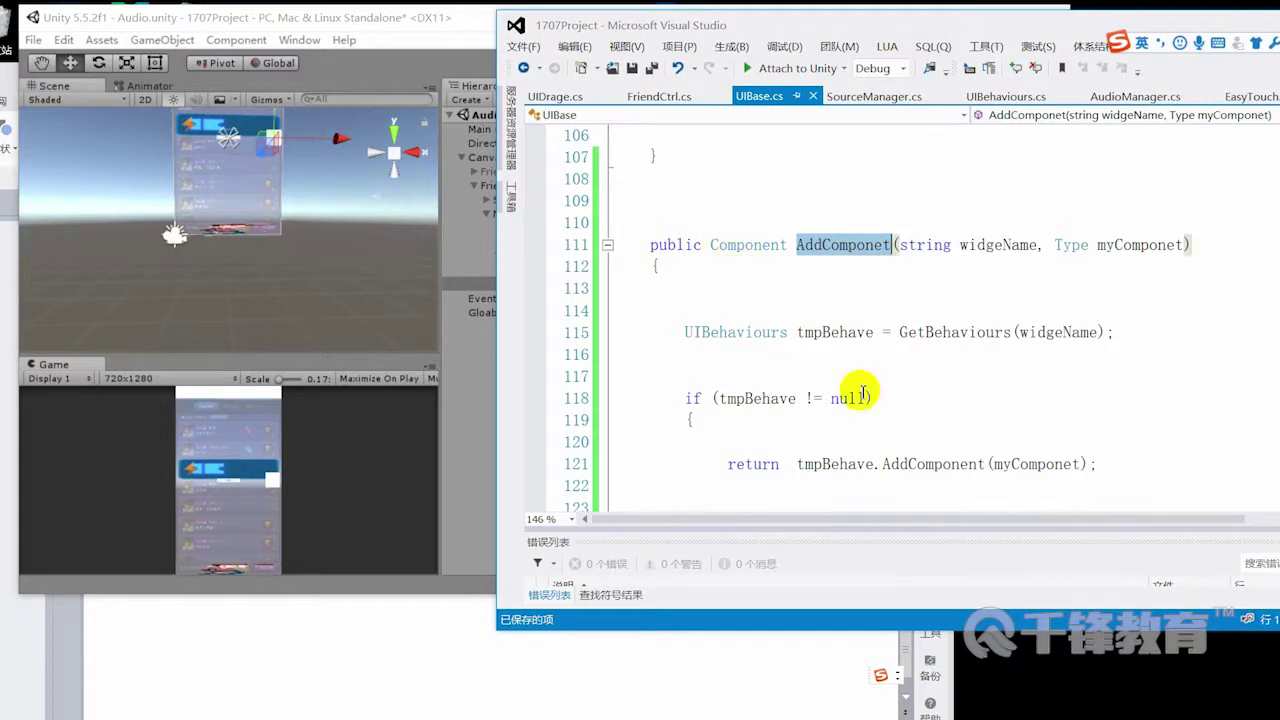
mouse_move(940, 463)
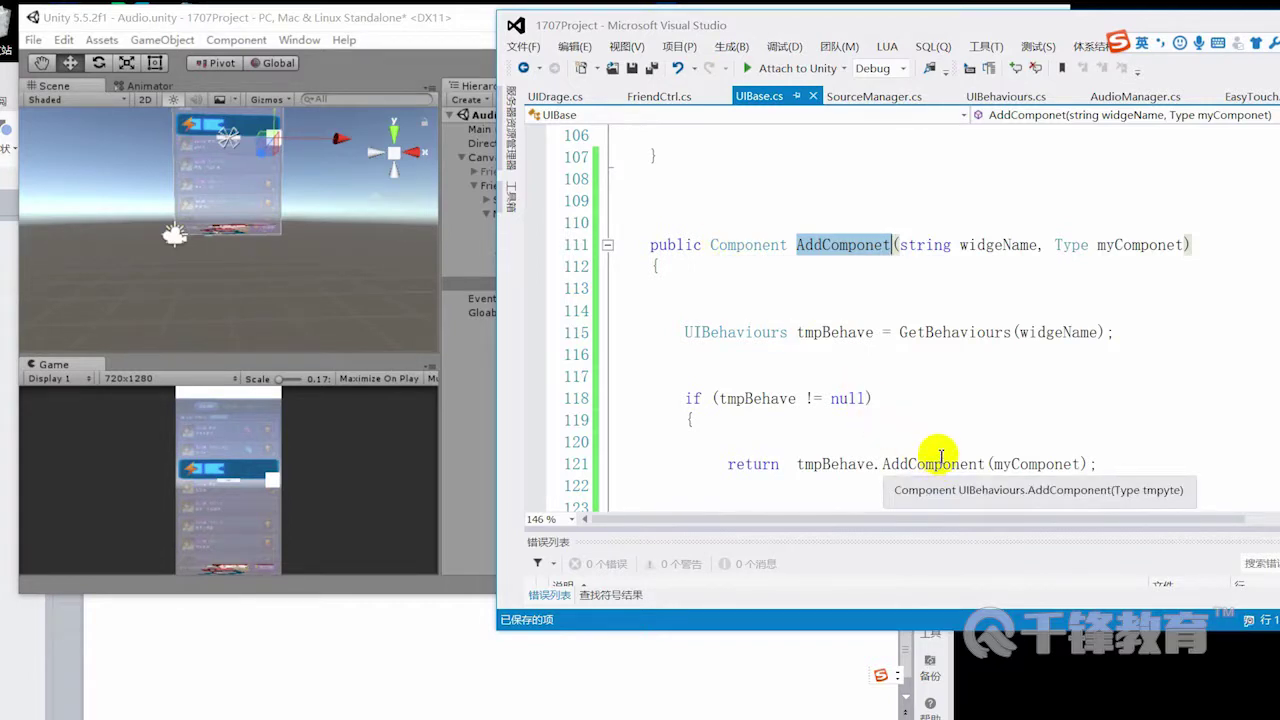
Step: In FriendCtrl.cs, prefix line 66's AddComponet call with 'UIDrage tmpDrage =' and save
click(658, 96)
click(655, 283)
key(Left)
key(Left)
text(U)
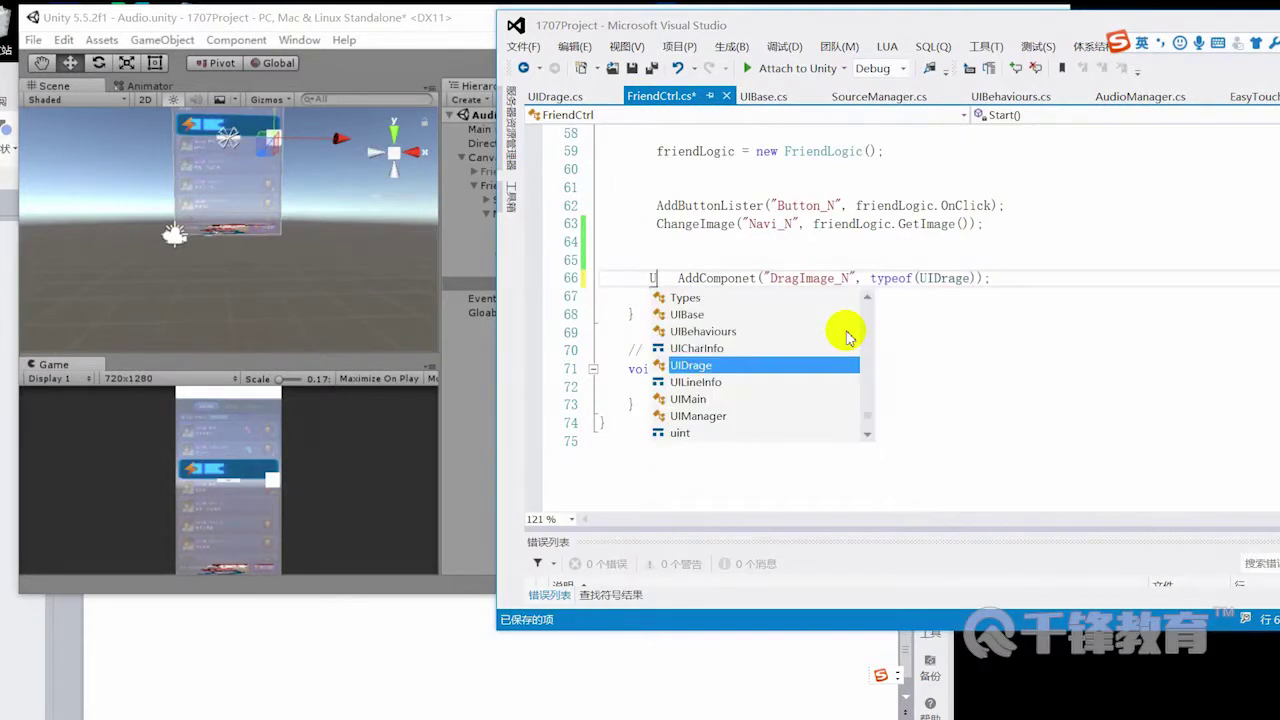
key(Tab)
text(tmpDrage)
text(=)
key(ctrl+s)
Step: Cast the AddComponet result to (UIDrage) on line 66 and save
drag(1186, 283, 648, 259)
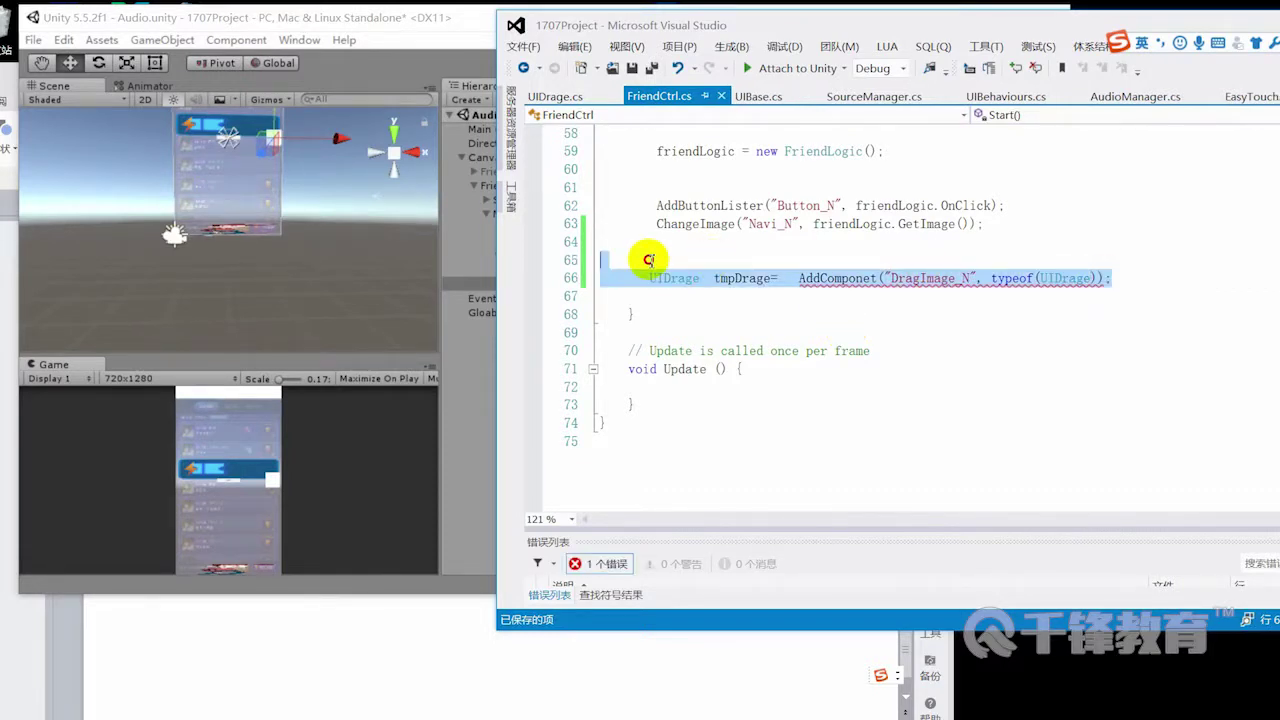
click(1180, 330)
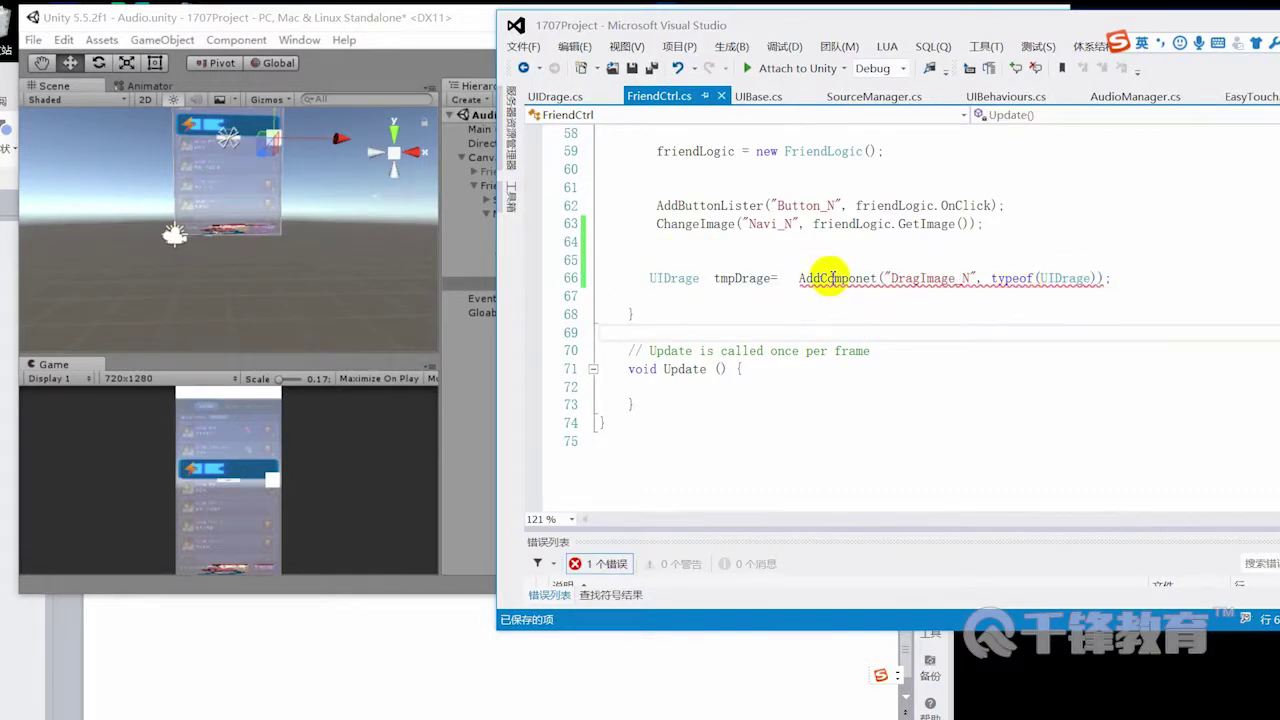
mouse_move(832, 278)
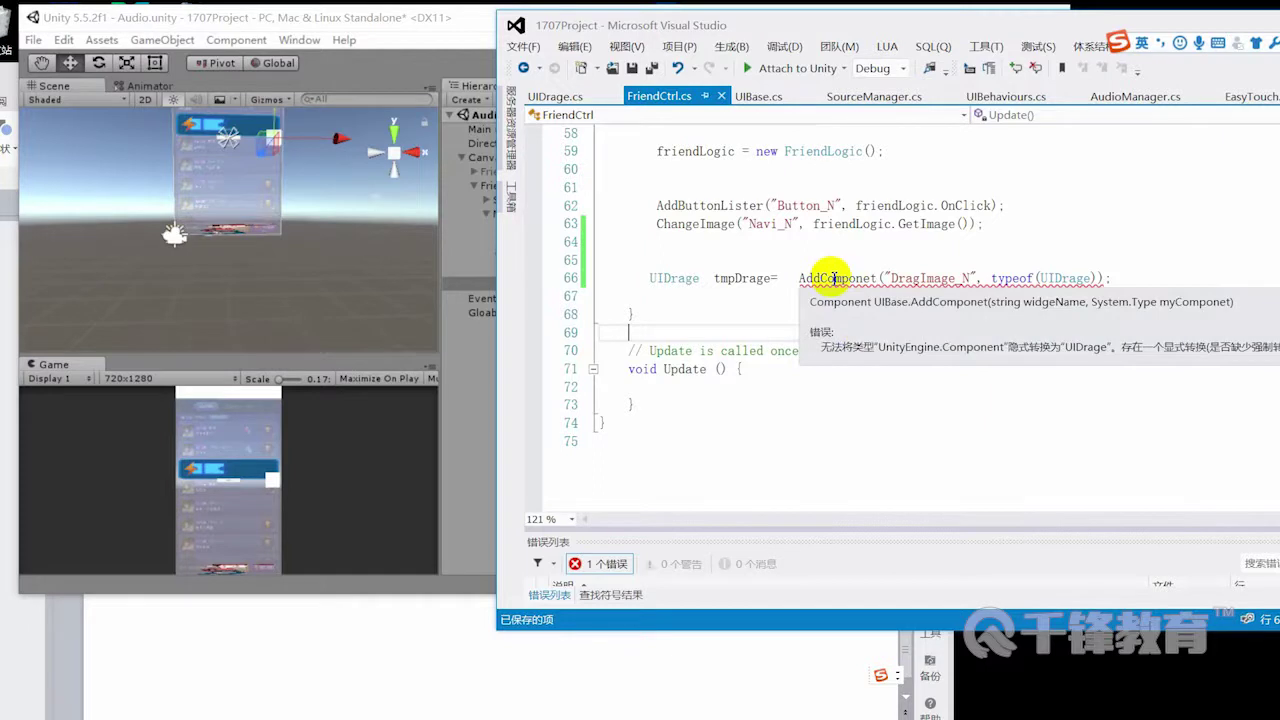
double_click(662, 278)
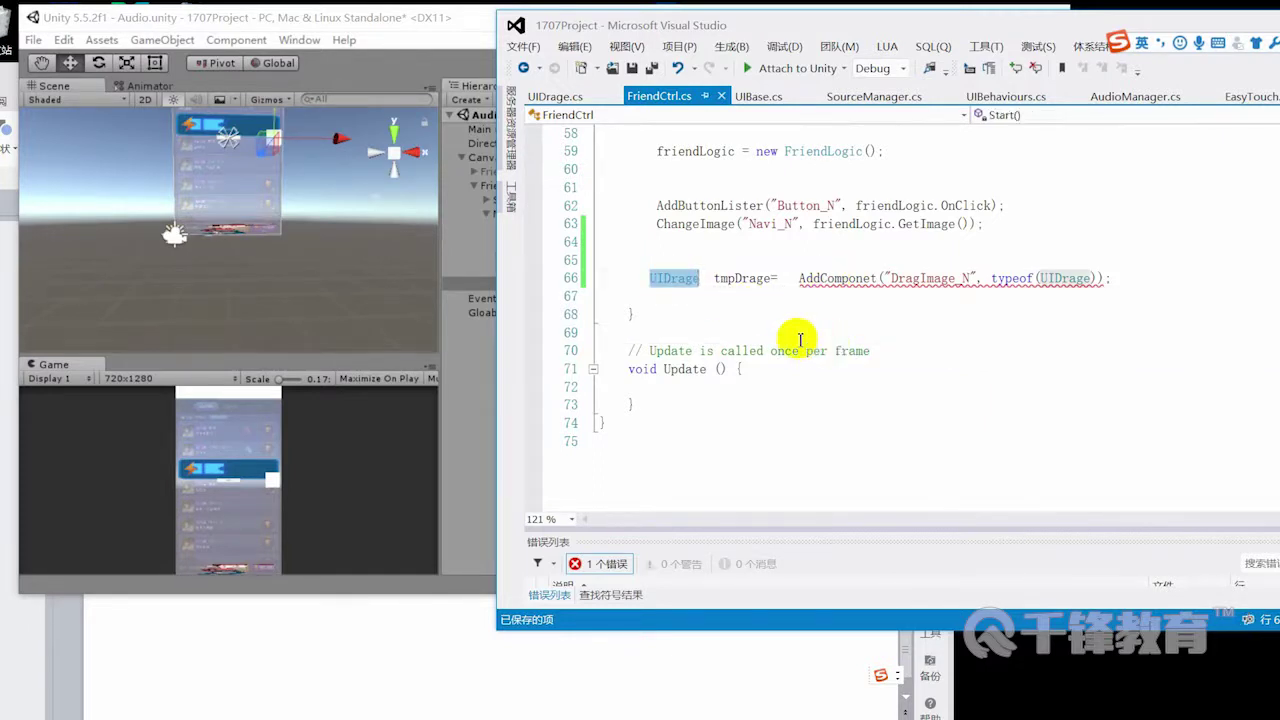
click(808, 279)
text(()UIDrage)
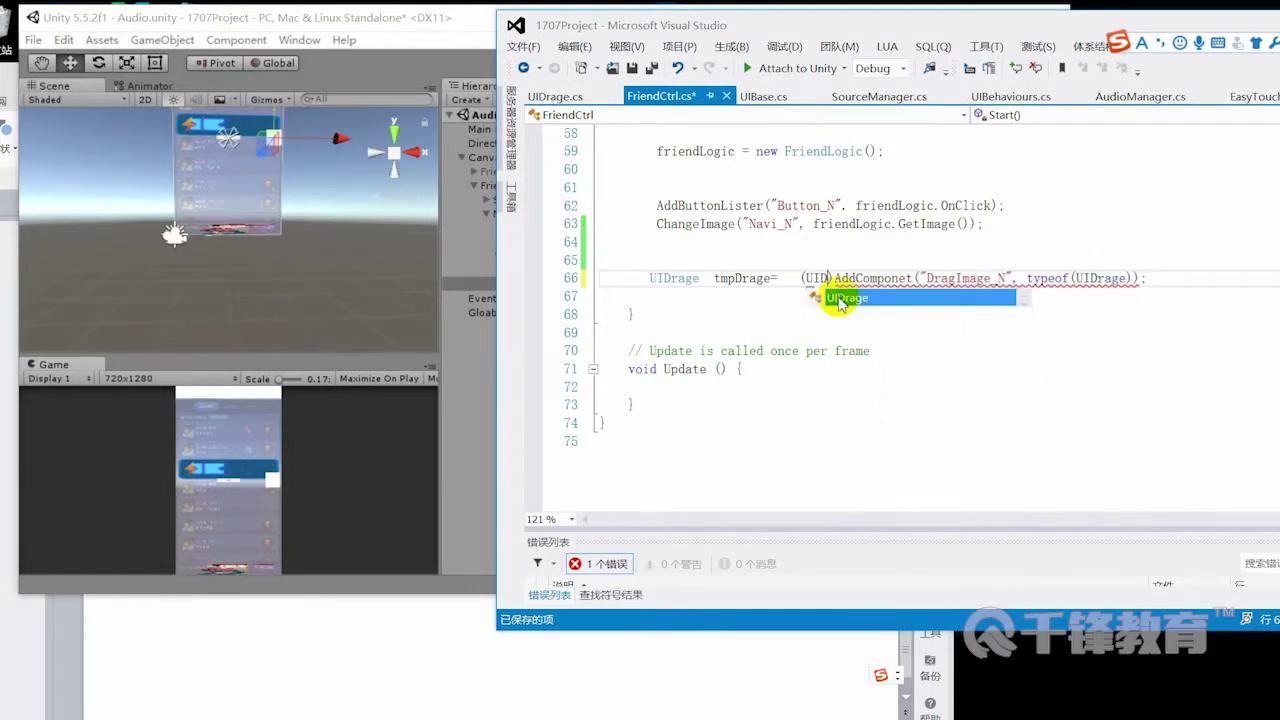
key(ctrl+s)
Step: Add blank lines below line 66 for the next code
click(1171, 346)
click(774, 278)
double_click(750, 280)
click(1207, 279)
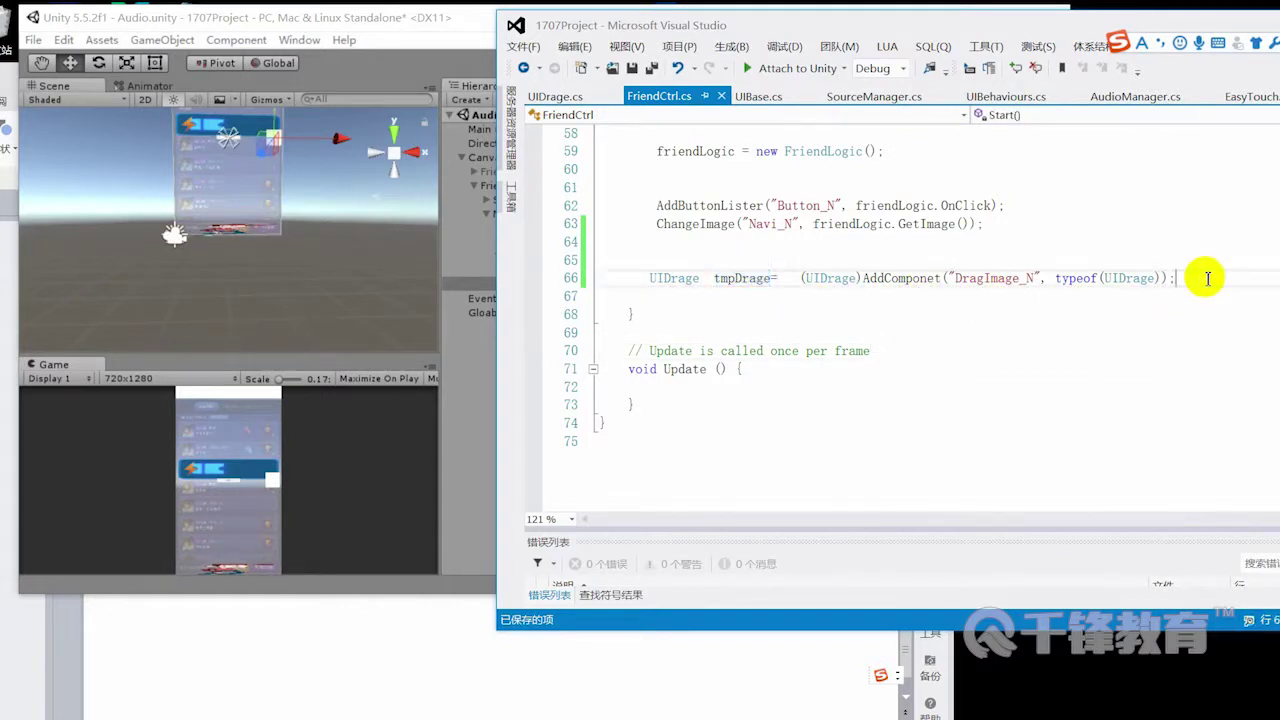
key(Return)
key(Return)
key(Return)
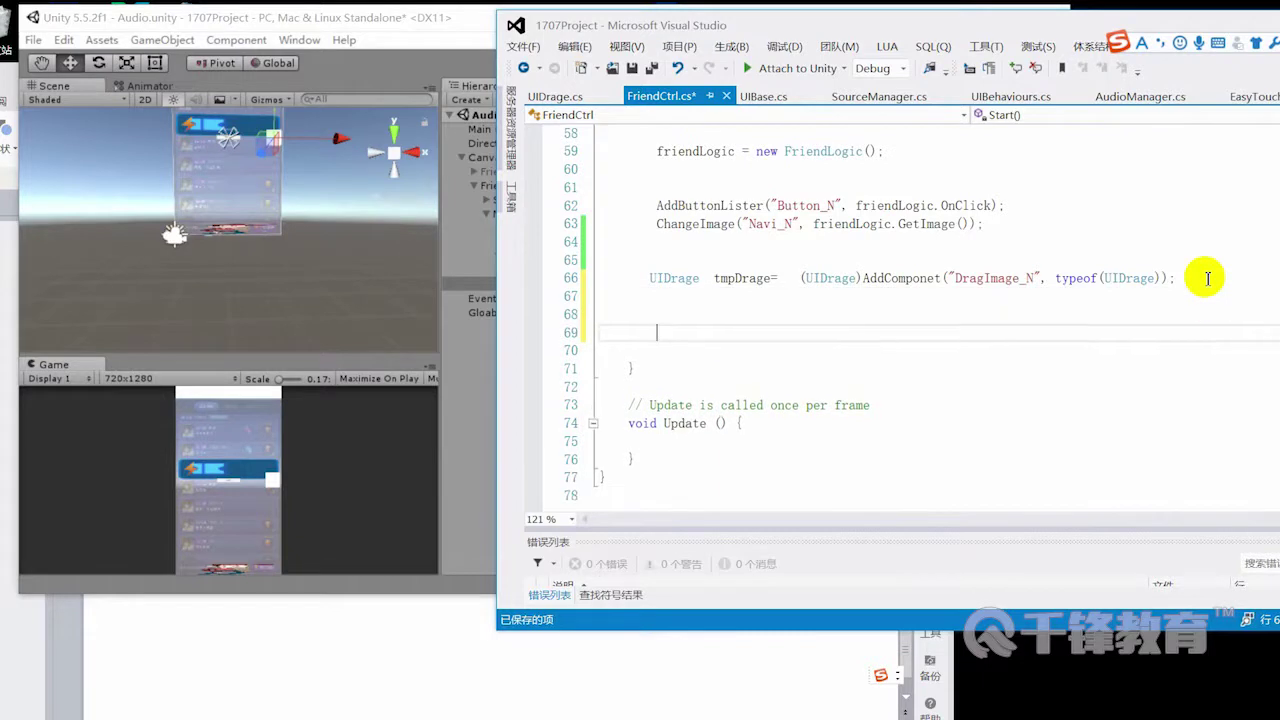
Step: Start a tmpDrage.CallBack line, and add an empty public void EndDrag() method below GetImage
text(tmpDrage.C)
key(Return)
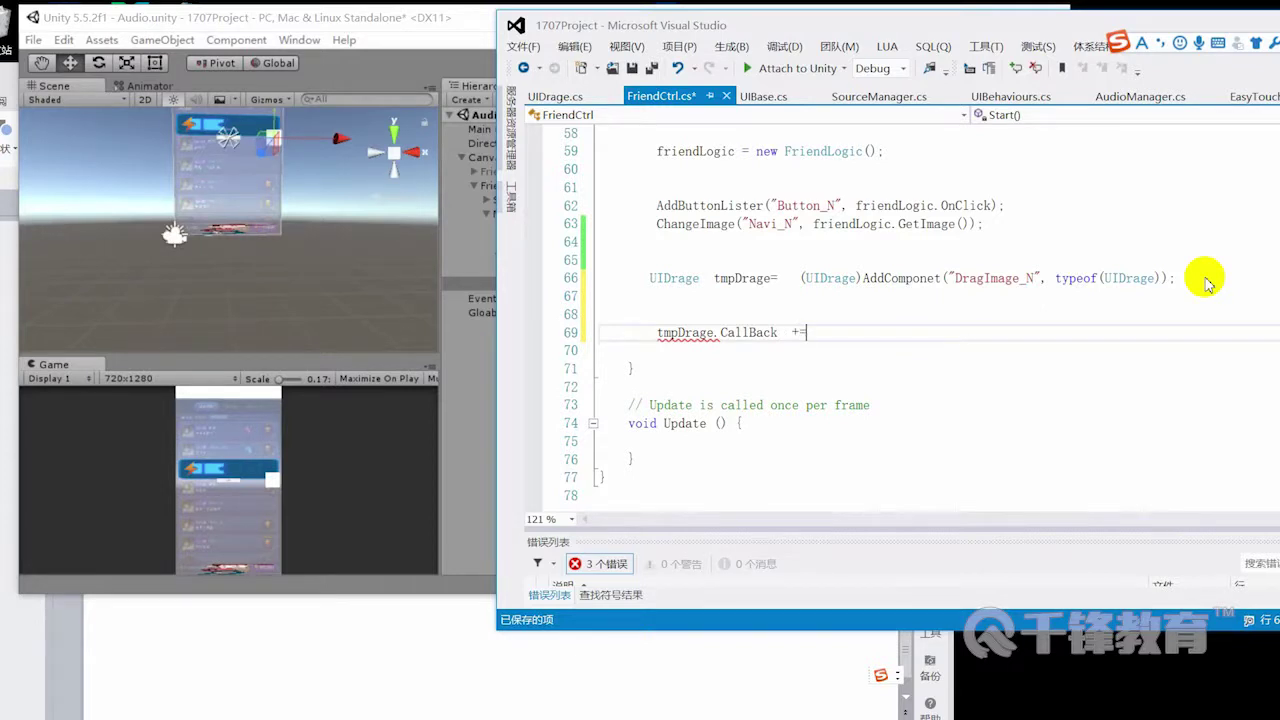
scroll(1157, 266, up, 3)
scroll(923, 249, up, 1)
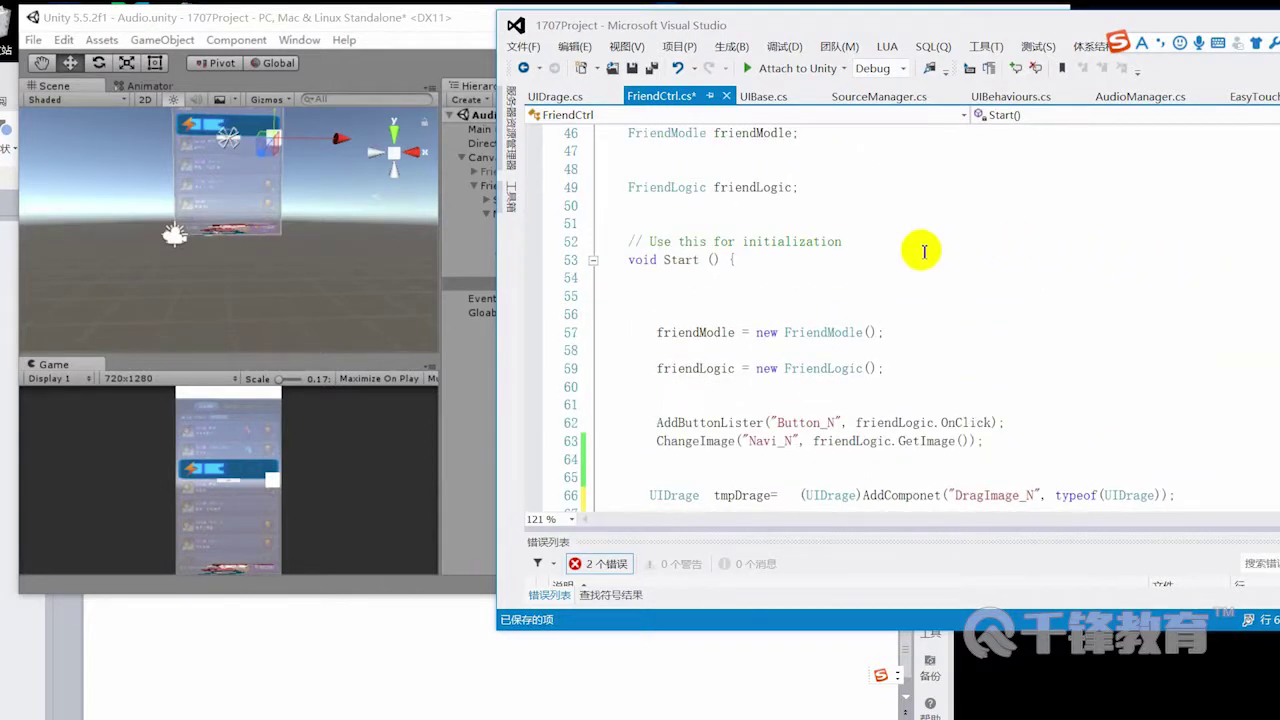
scroll(891, 263, up, 2)
scroll(882, 260, up, 4)
scroll(826, 249, up, 1)
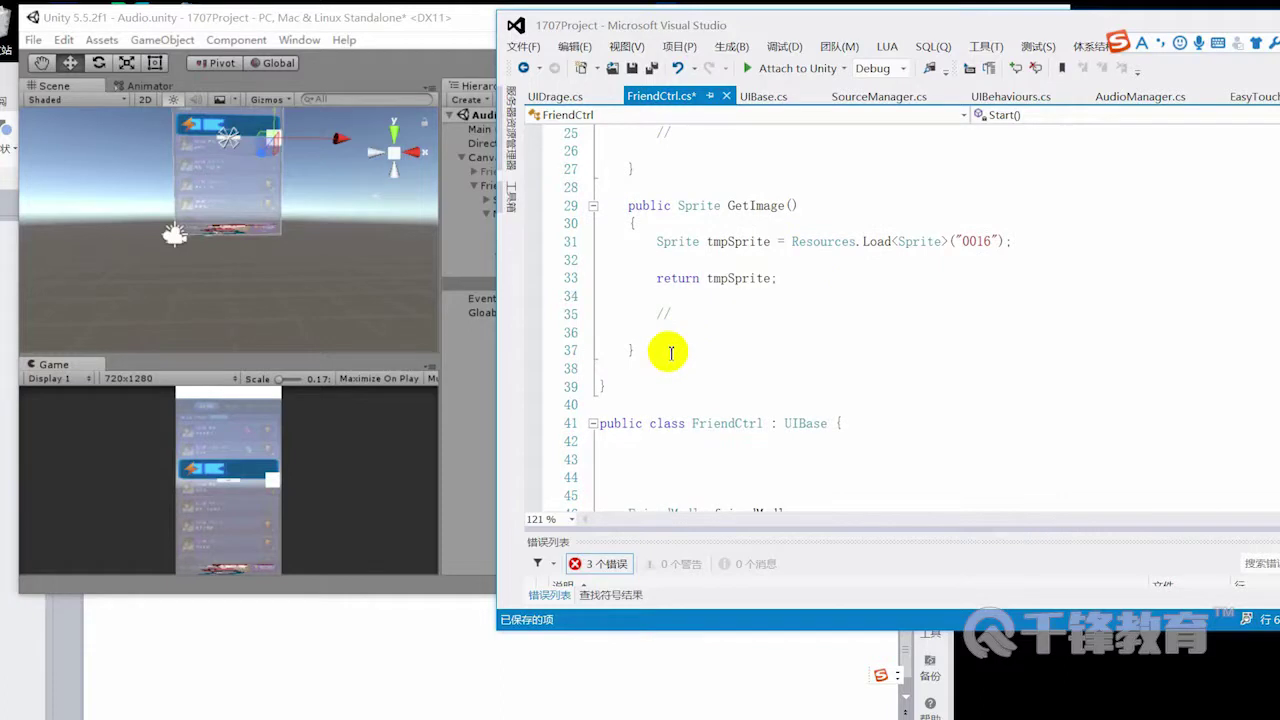
click(694, 348)
key(Return)
key(Return)
text(public  void  EndDrag)
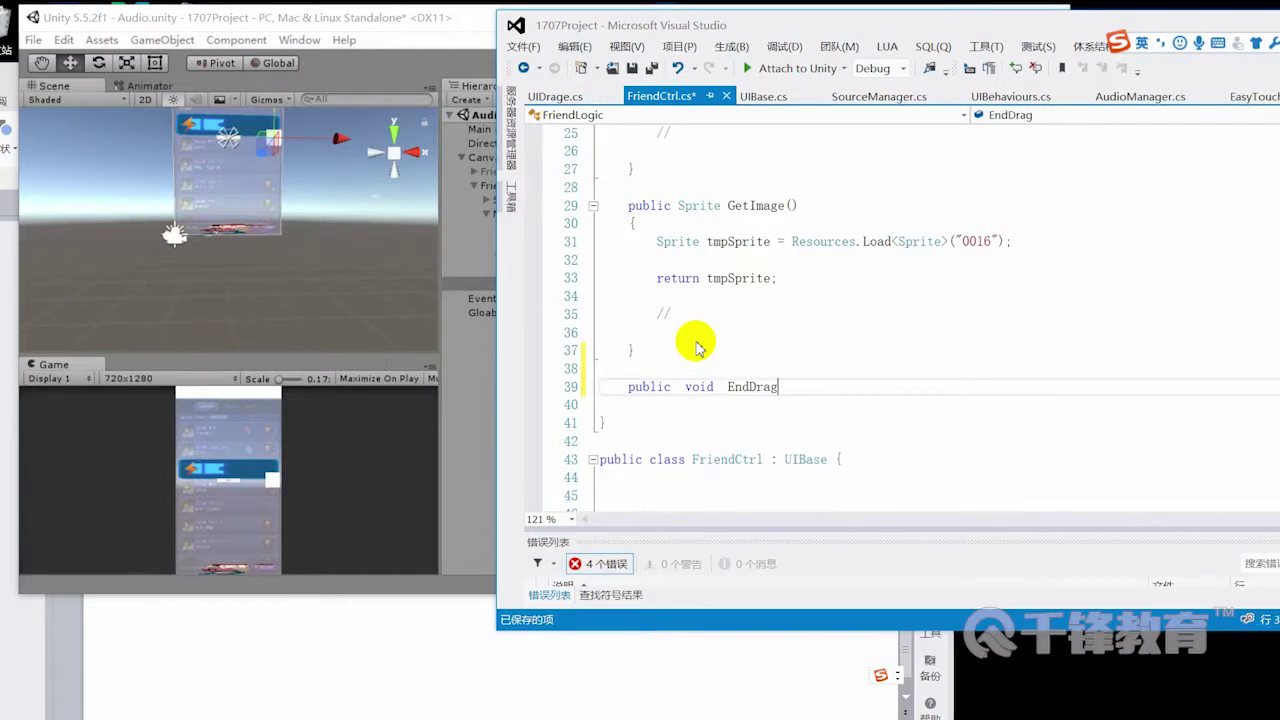
key(Return)
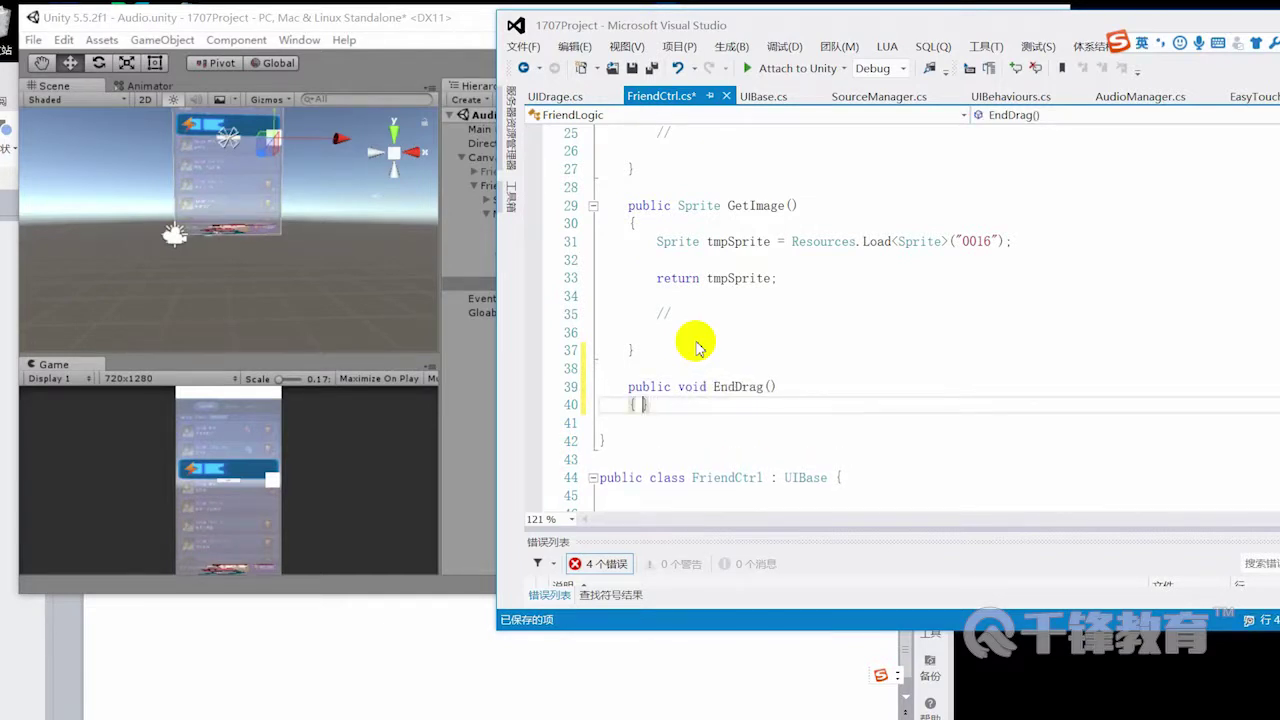
key(Return)
key(Return)
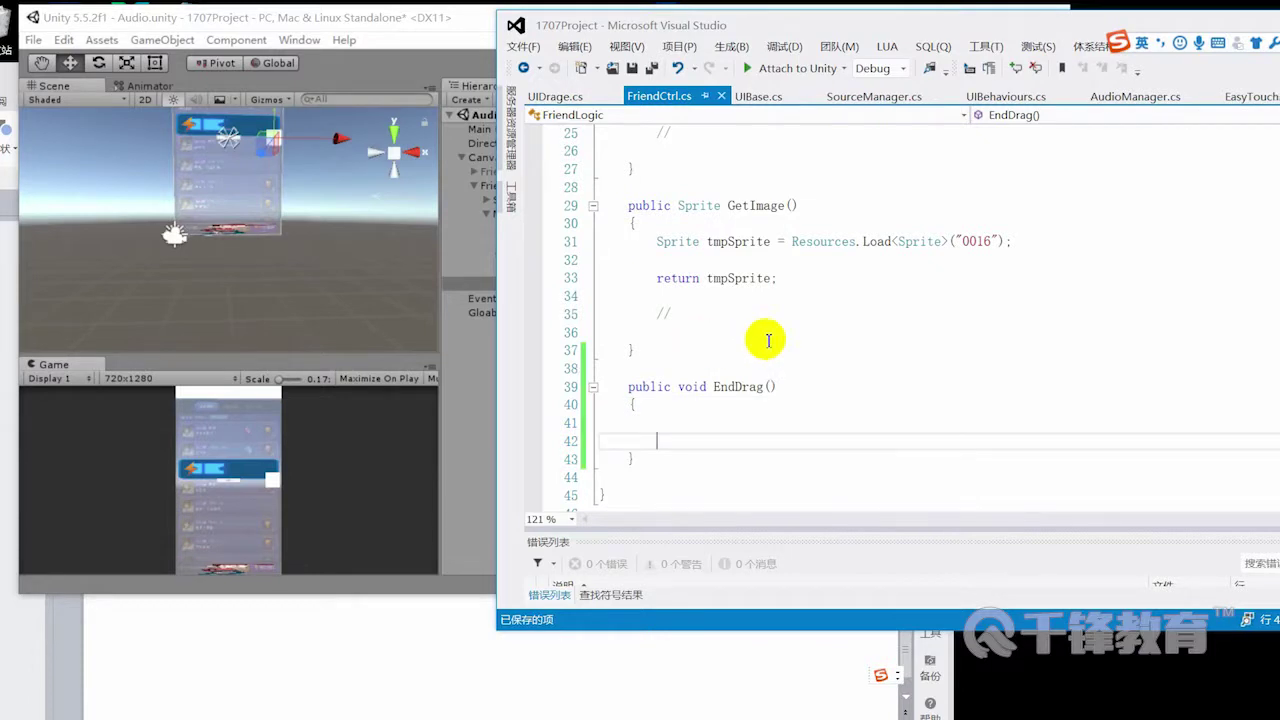
Step: Copy OnClick's Debug.Log line into EndDrag and change its message to 'end Drag !!!'
scroll(768, 340, up, 3)
drag(651, 242, 998, 250)
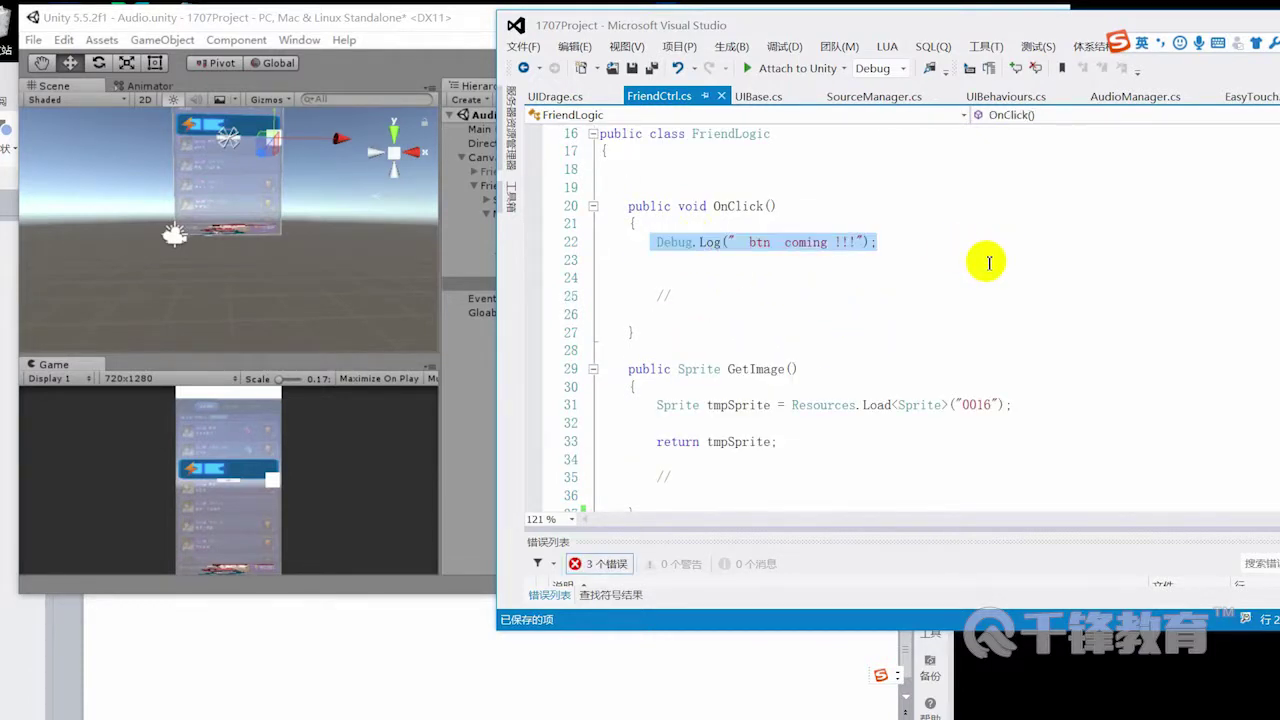
key(ctrl+c)
scroll(988, 262, down, 4)
click(706, 380)
key(ctrl+v)
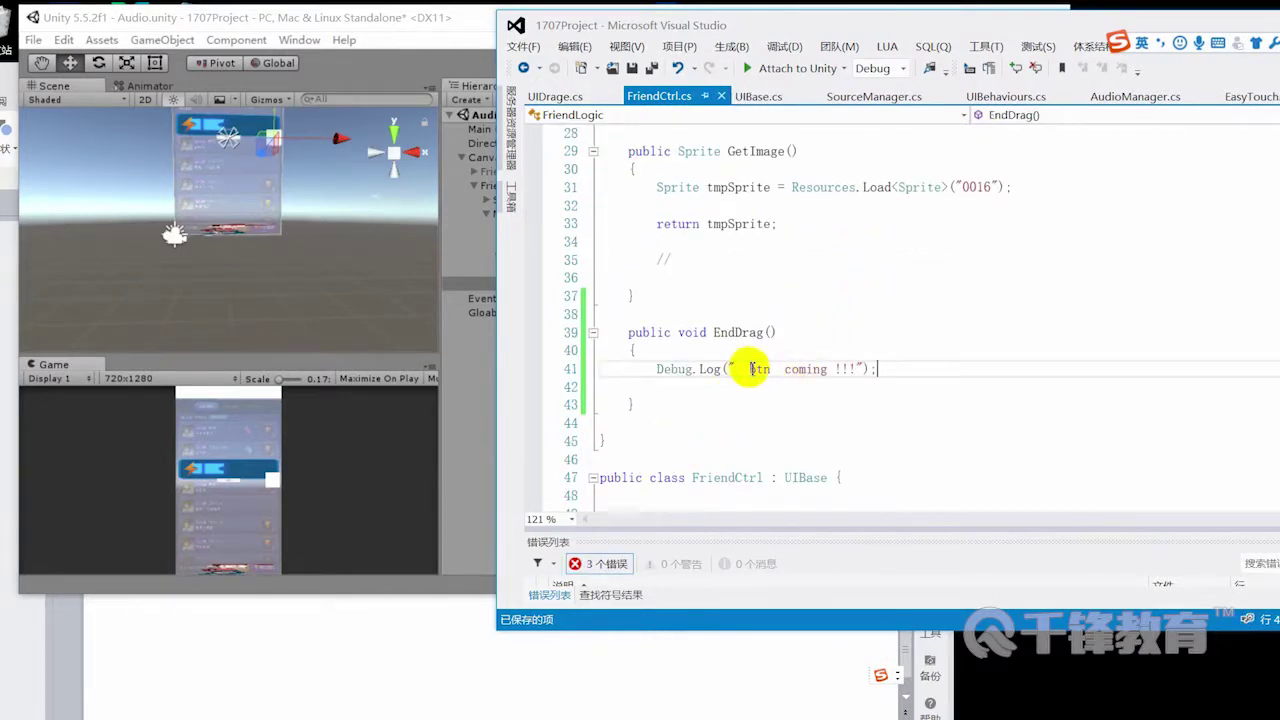
drag(751, 369, 828, 368)
key(BackSpace)
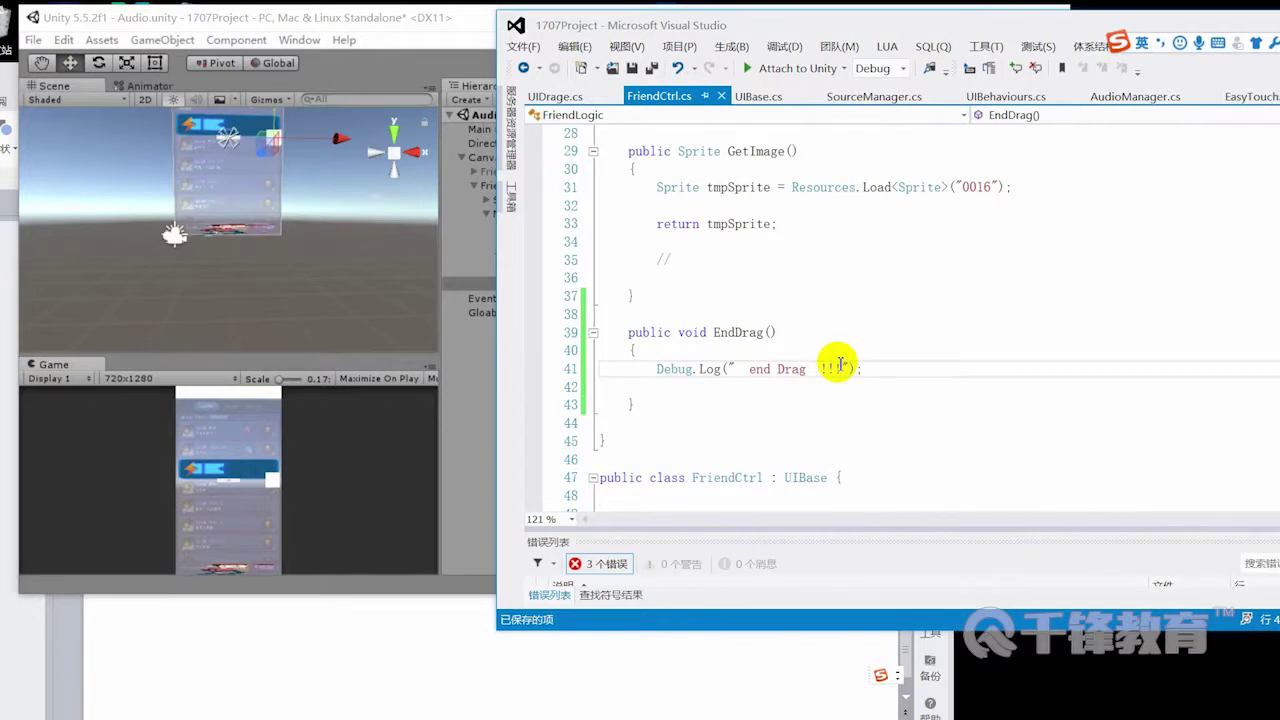
scroll(860, 360, down, 3)
scroll(870, 450, down, 5)
scroll(840, 430, down, 3)
Step: Complete 'tmpDrage.CallBack += friendLogic.EndDrag;' and save FriendCtrl.cs
click(826, 386)
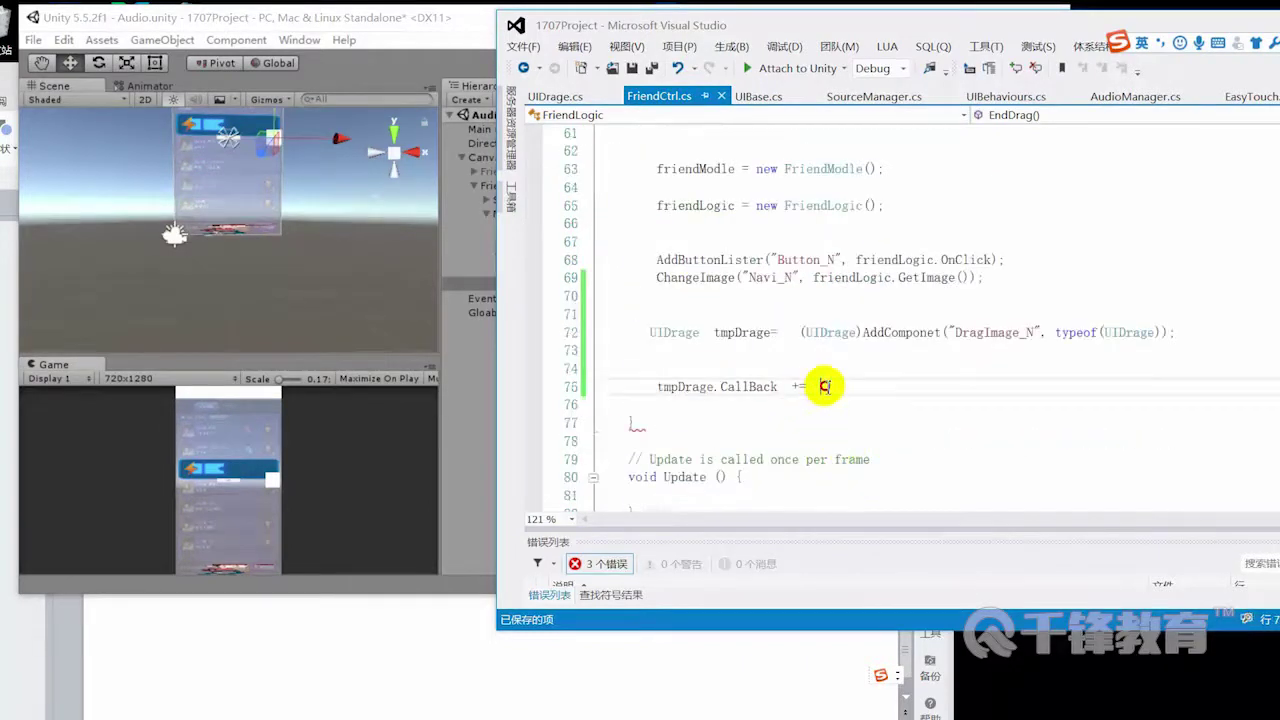
text(fr)
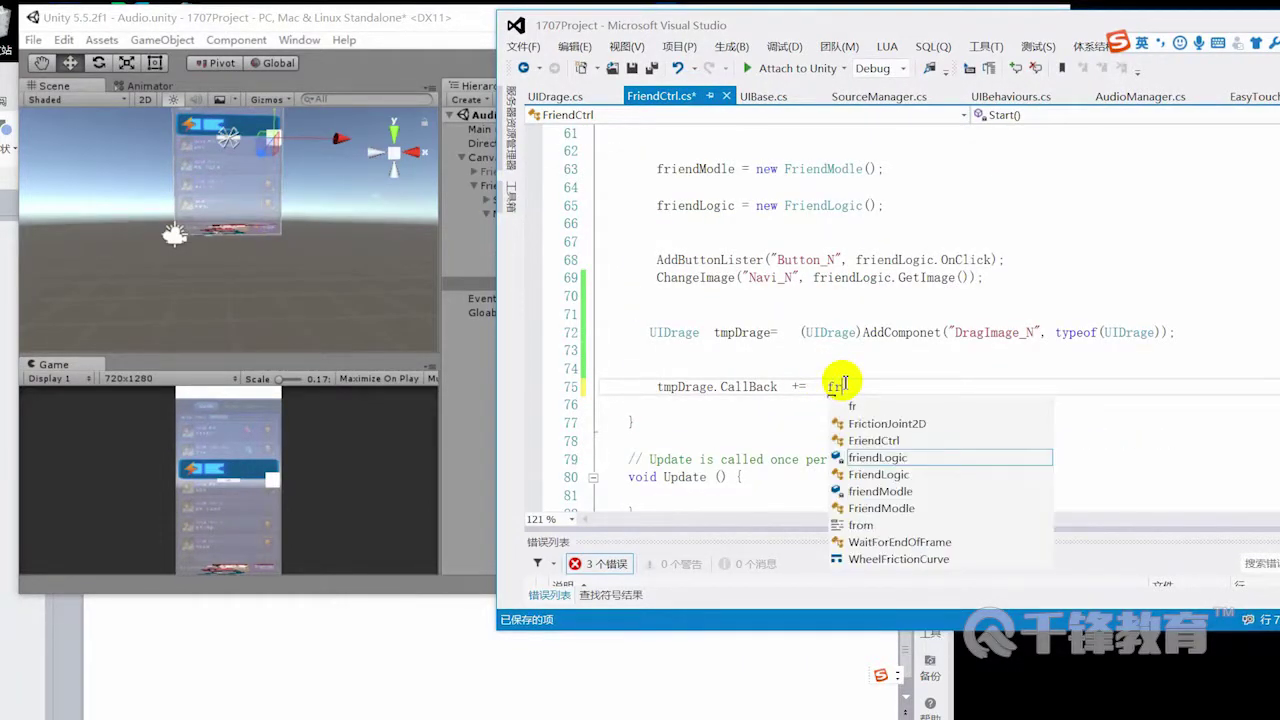
key(Tab)
text(.En)
key(Tab)
text(;)
key(ctrl+s)
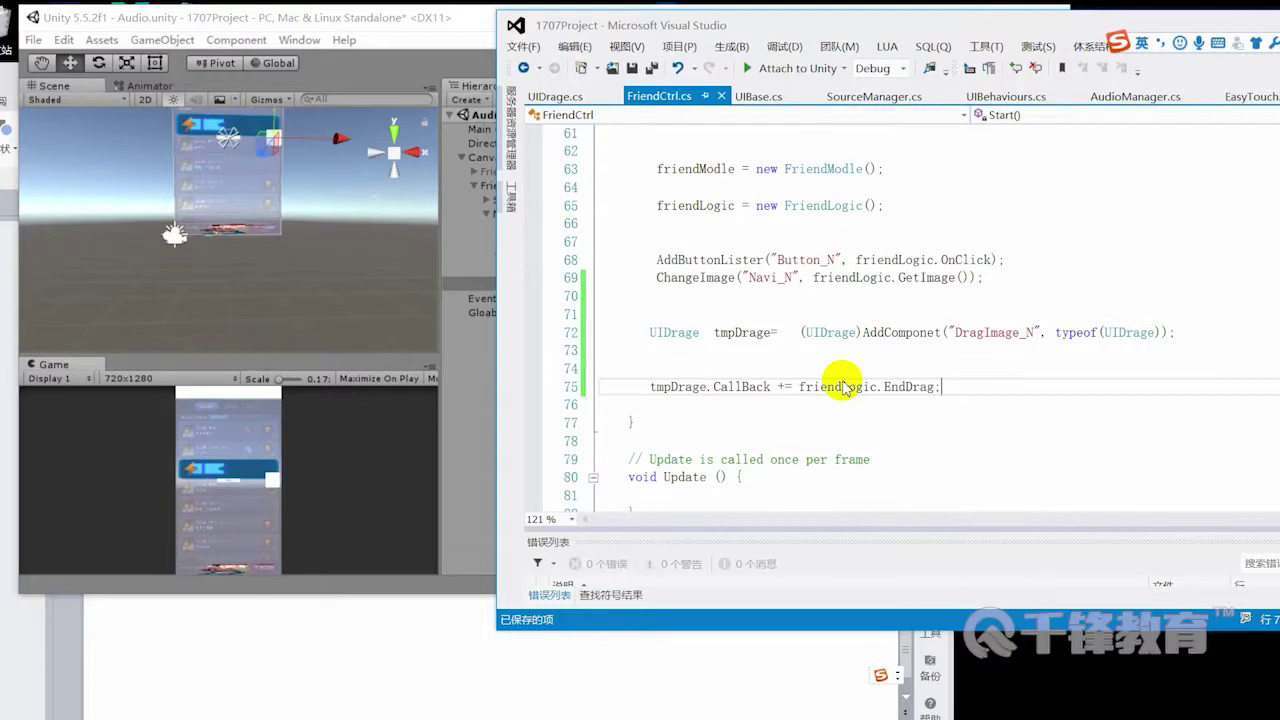
Step: Select and review the new drag setup lines 71–75 in Start
click(900, 318)
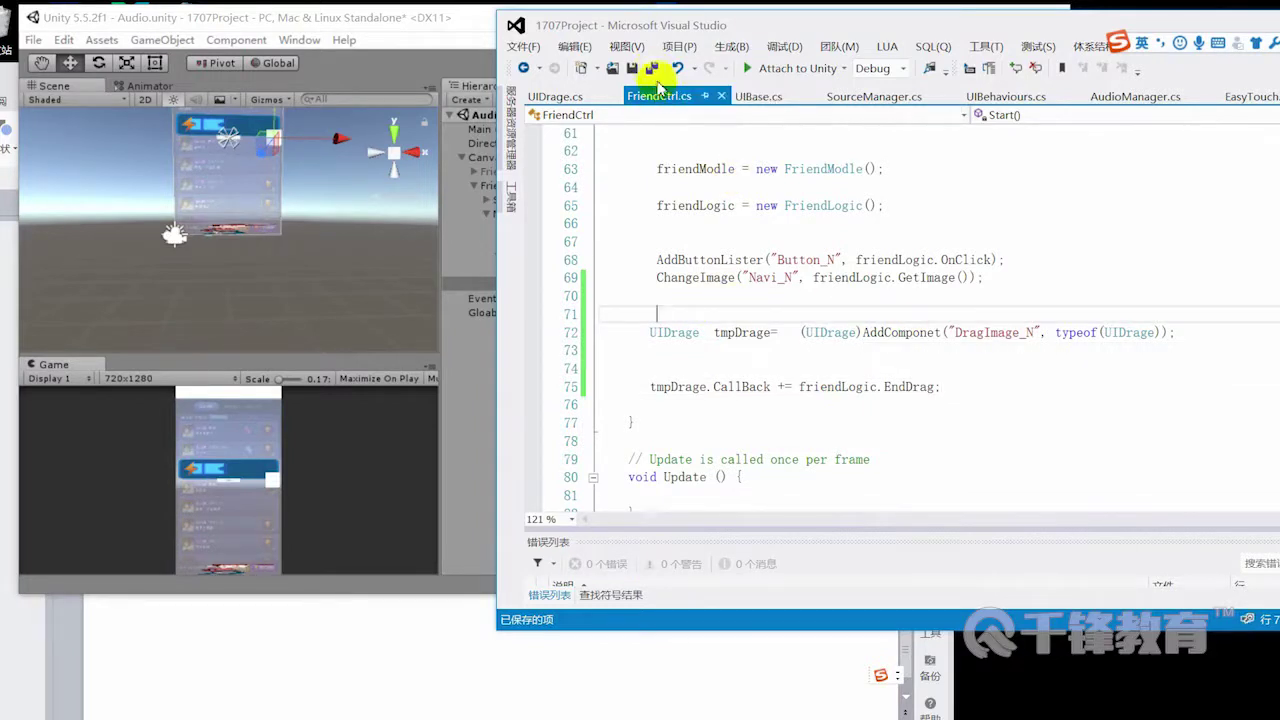
drag(1017, 390, 568, 318)
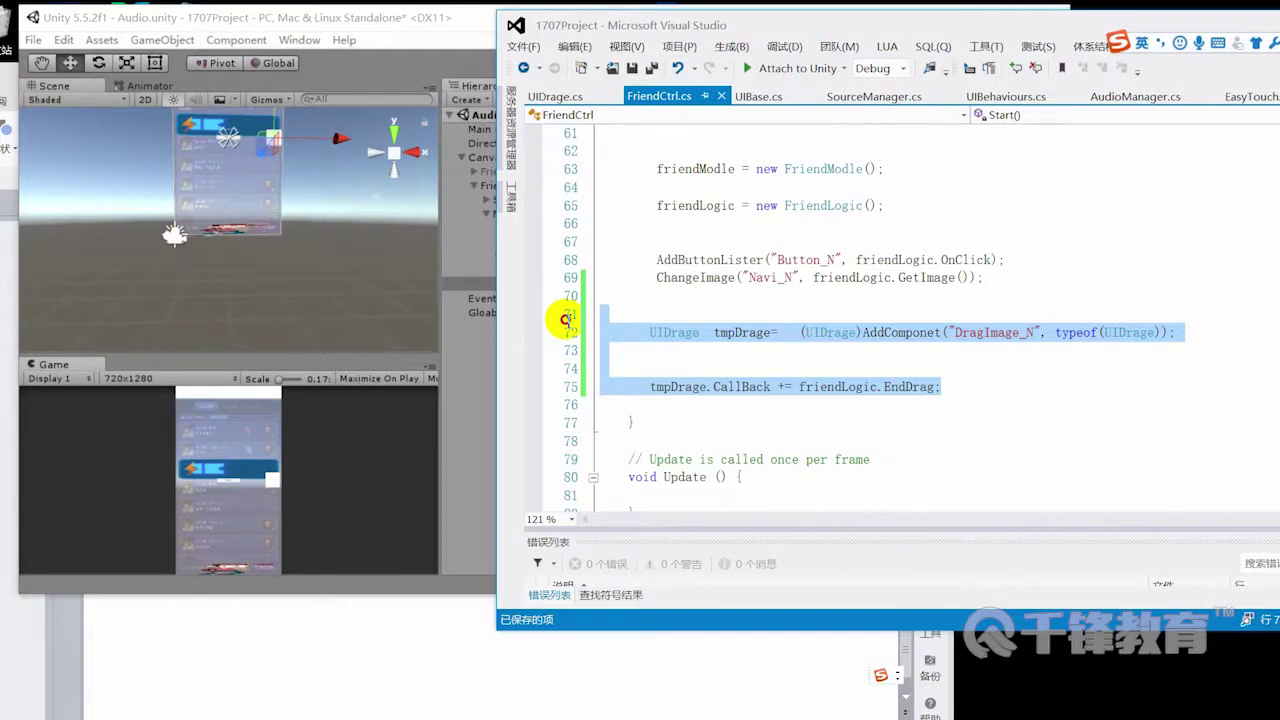
scroll(843, 280, up, 3)
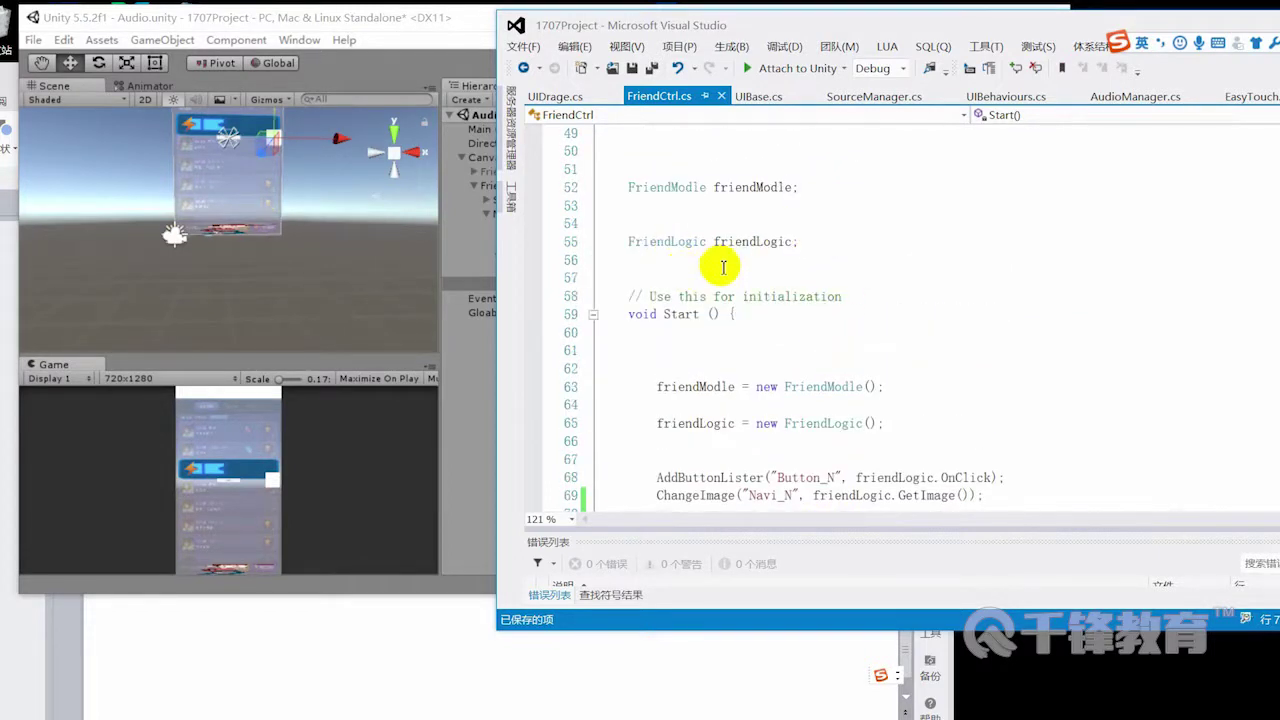
scroll(740, 279, down, 2)
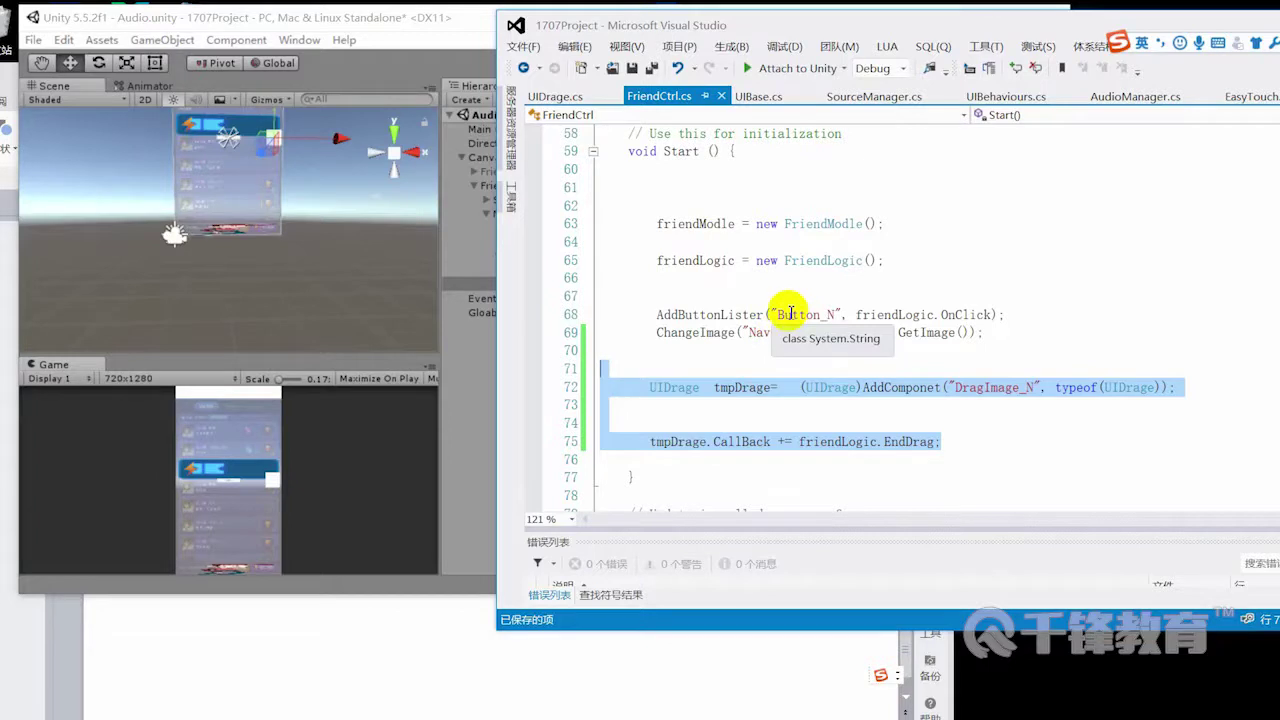
drag(986, 409, 578, 335)
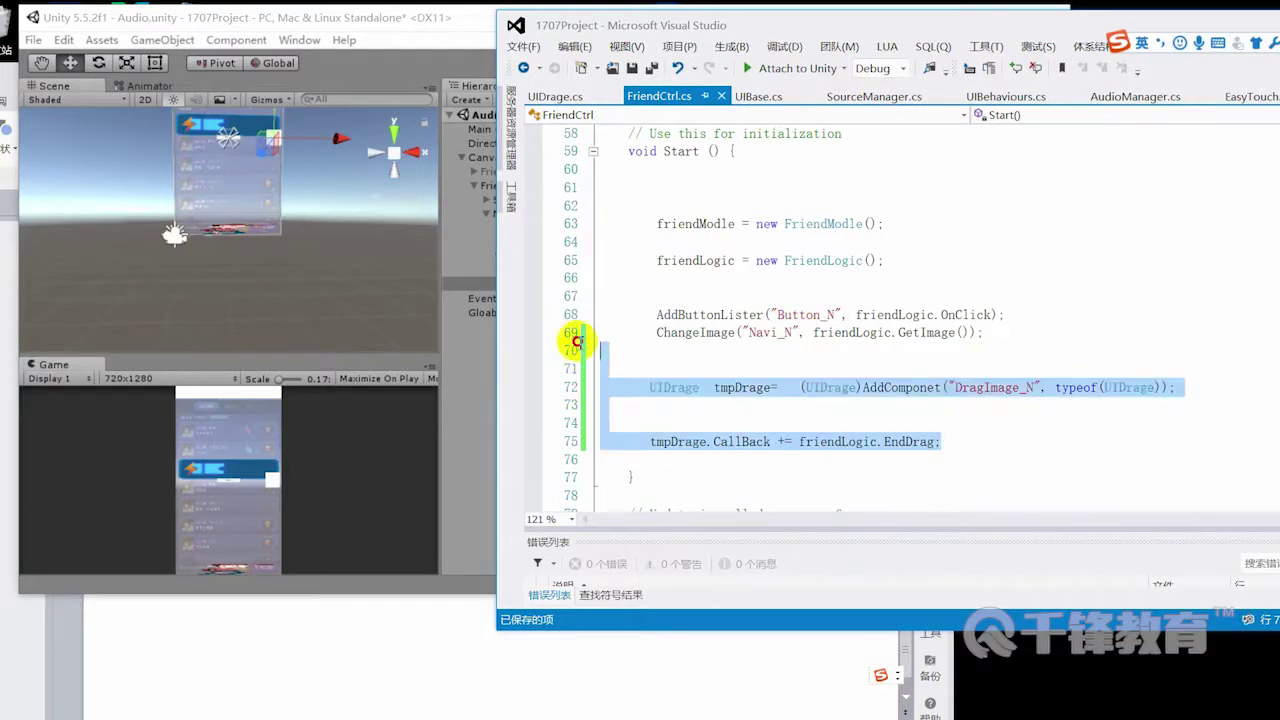
scroll(750, 268, up, 3)
scroll(750, 270, up, 2)
scroll(740, 280, up, 2)
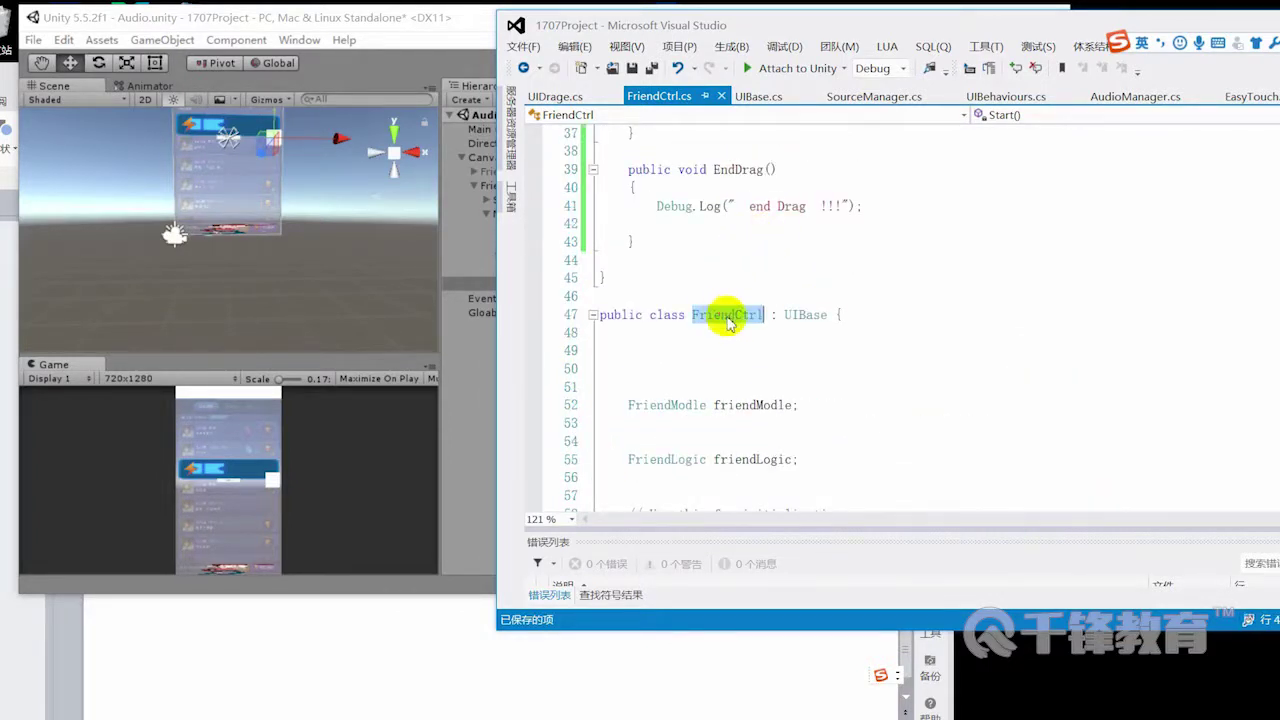
Step: Return to Unity and restart Play mode with the new code
click(431, 23)
click(513, 63)
click(513, 63)
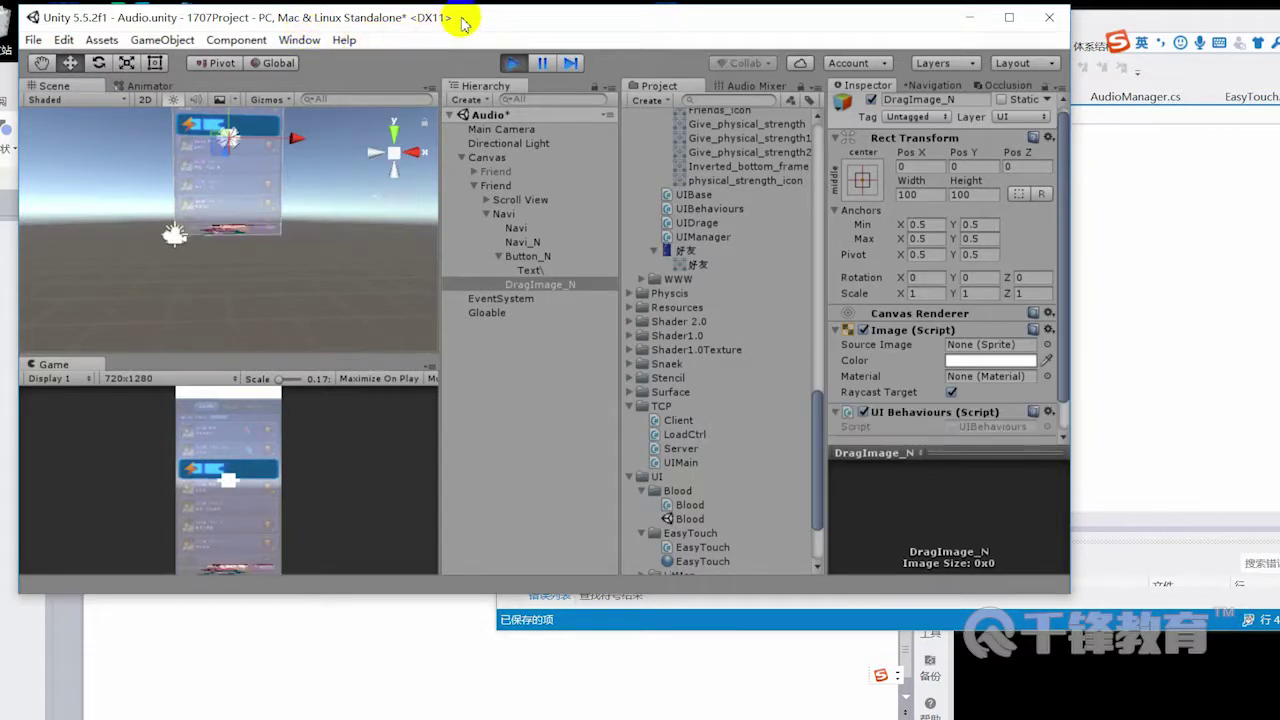
Step: Open the Console, drag DragImage_N in the Game view, and jump to the 'end Drag' log source
click(322, 41)
click(357, 568)
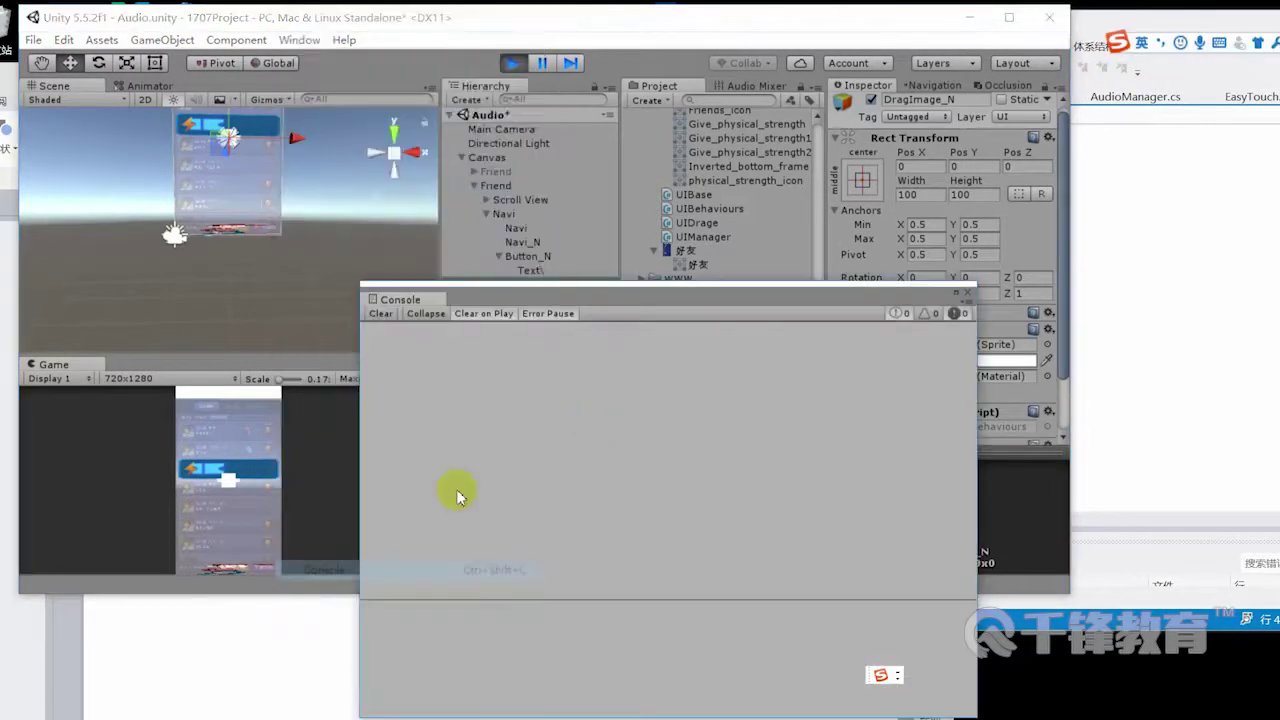
drag(613, 303, 1006, 303)
drag(229, 482, 163, 488)
double_click(820, 330)
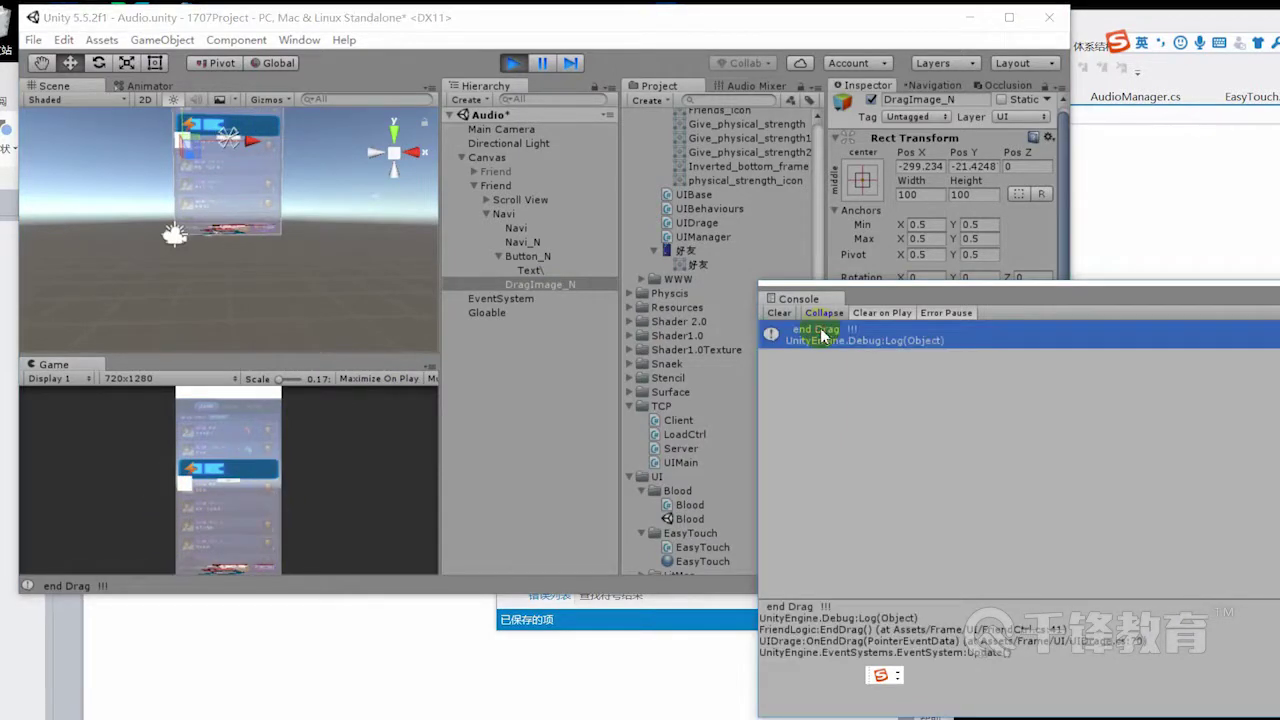
drag(886, 313, 565, 293)
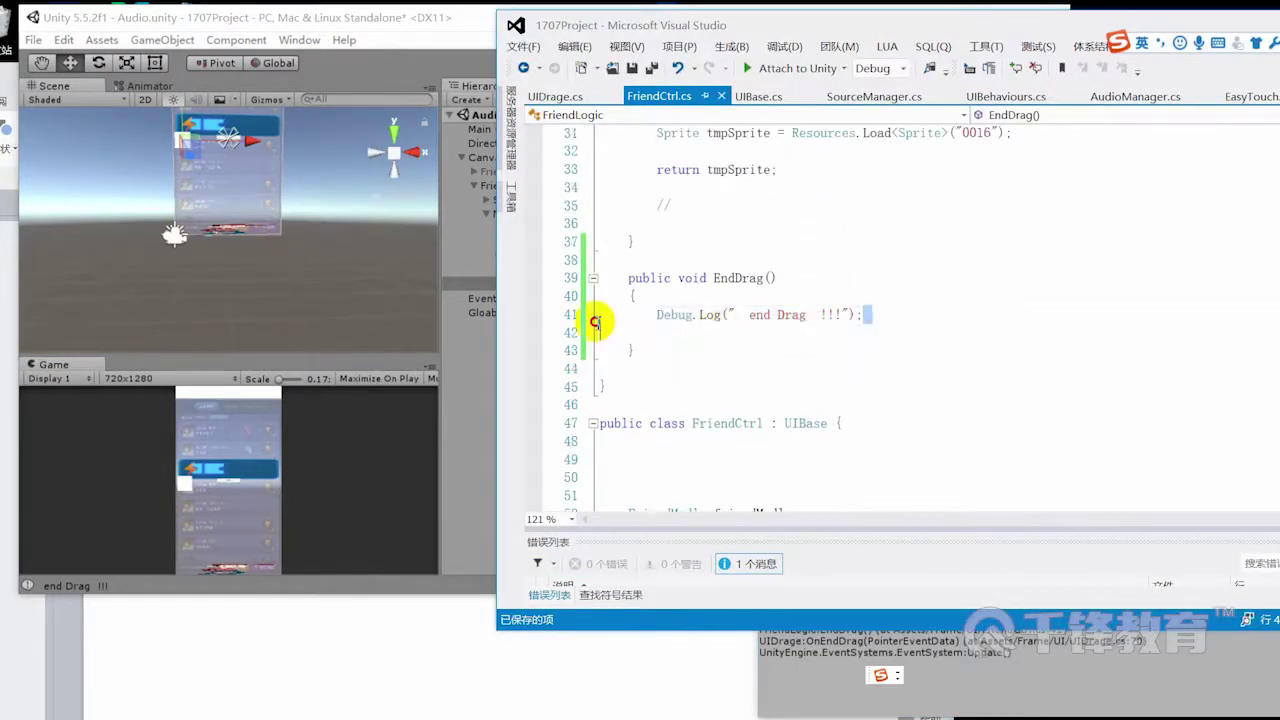
scroll(833, 345, down, 5)
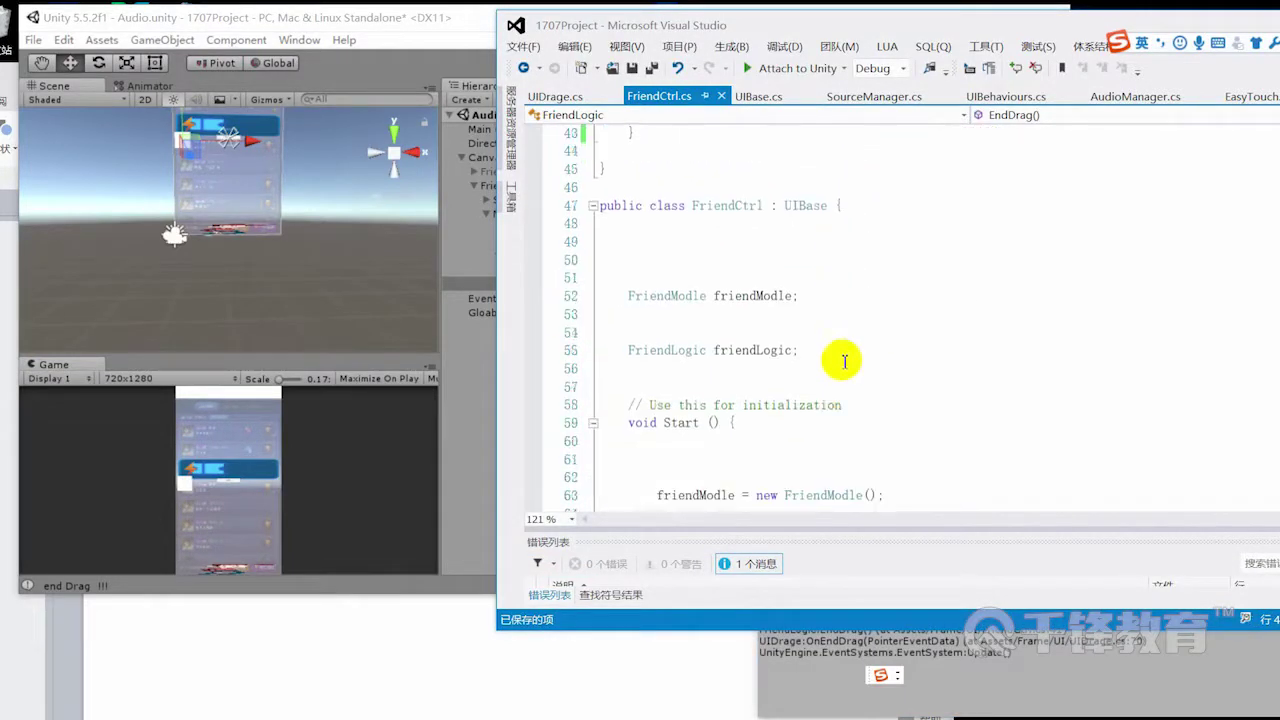
scroll(843, 360, down, 5)
scroll(986, 337, up, 6)
scroll(846, 251, up, 1)
double_click(727, 262)
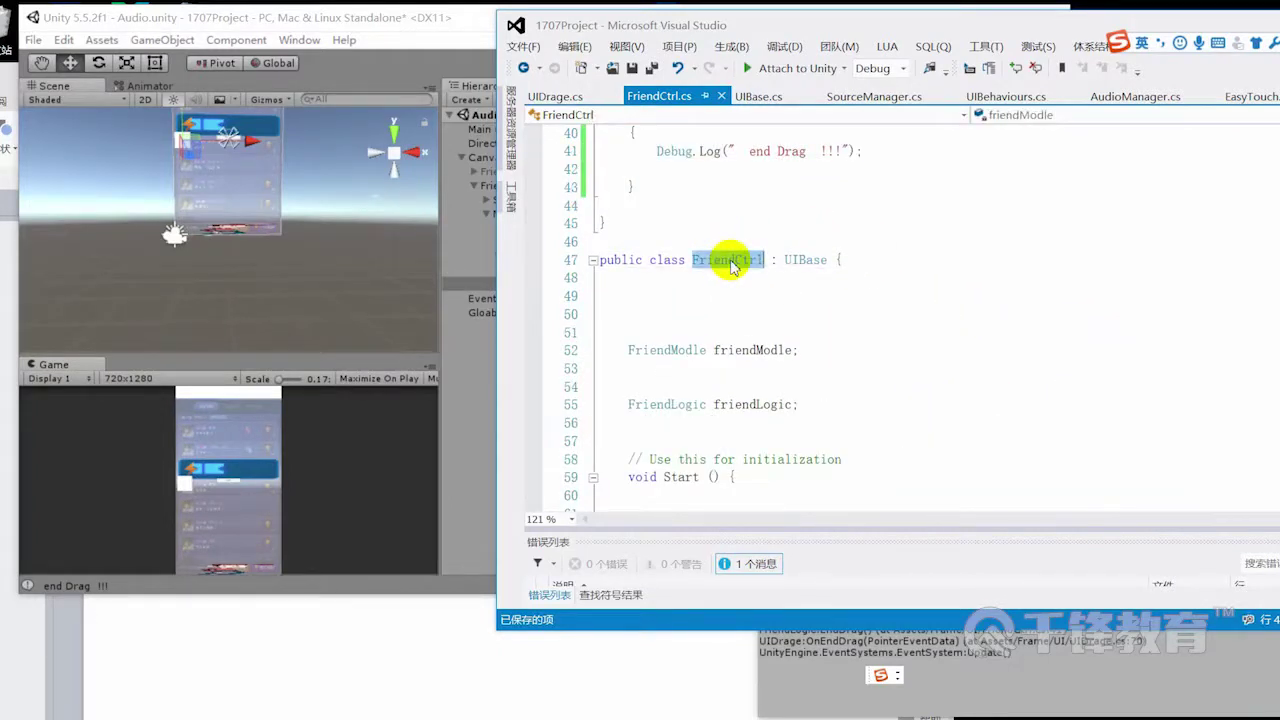
scroll(796, 345, down, 2)
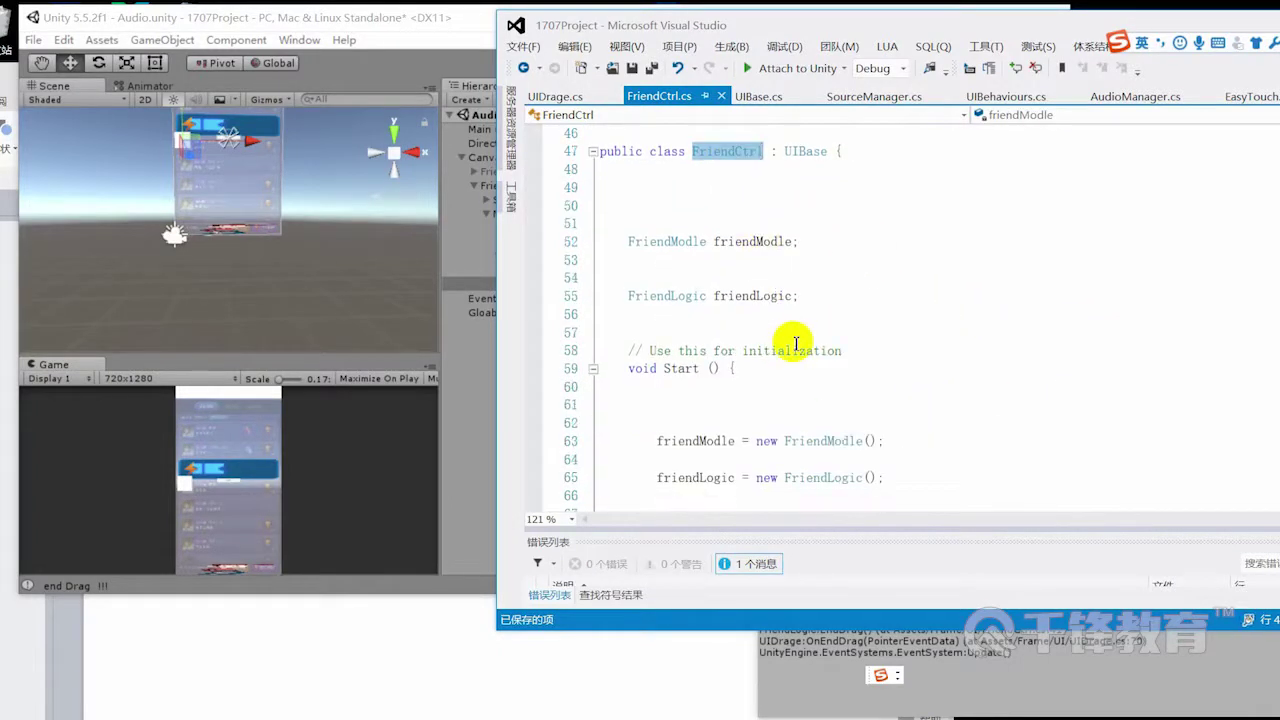
scroll(850, 360, down, 2)
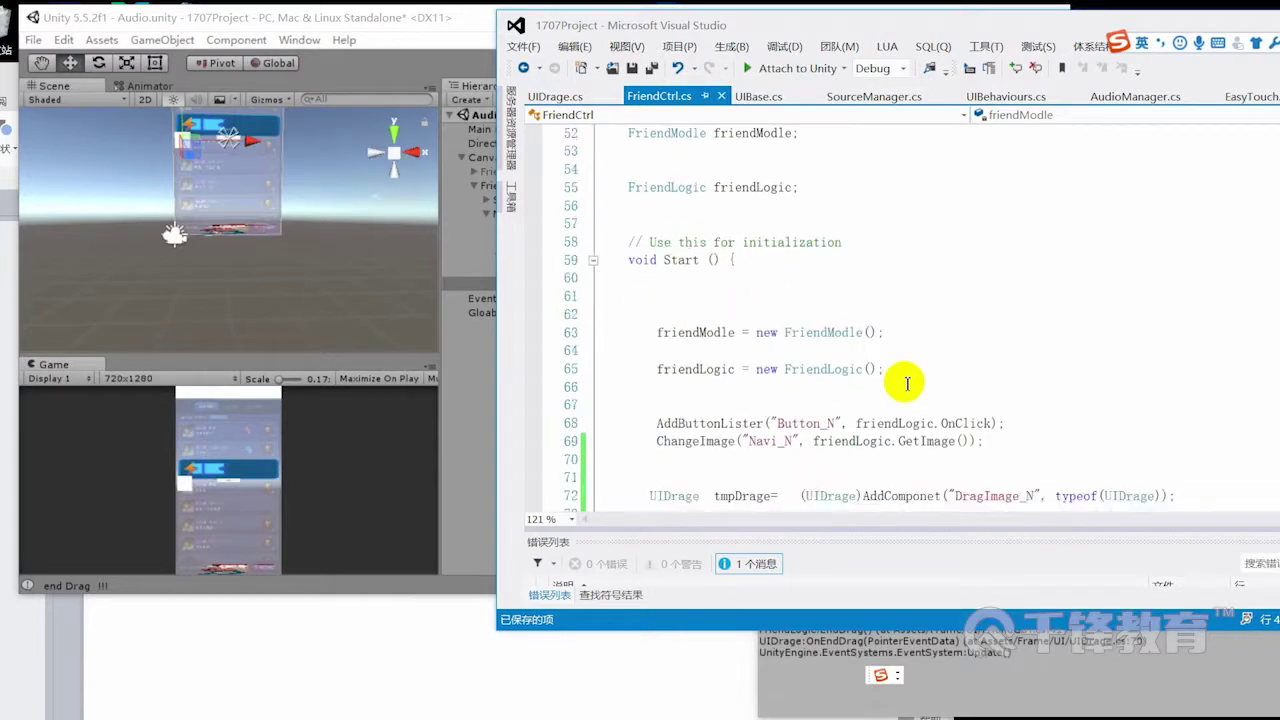
scroll(1174, 437, down, 2)
drag(1220, 389, 533, 356)
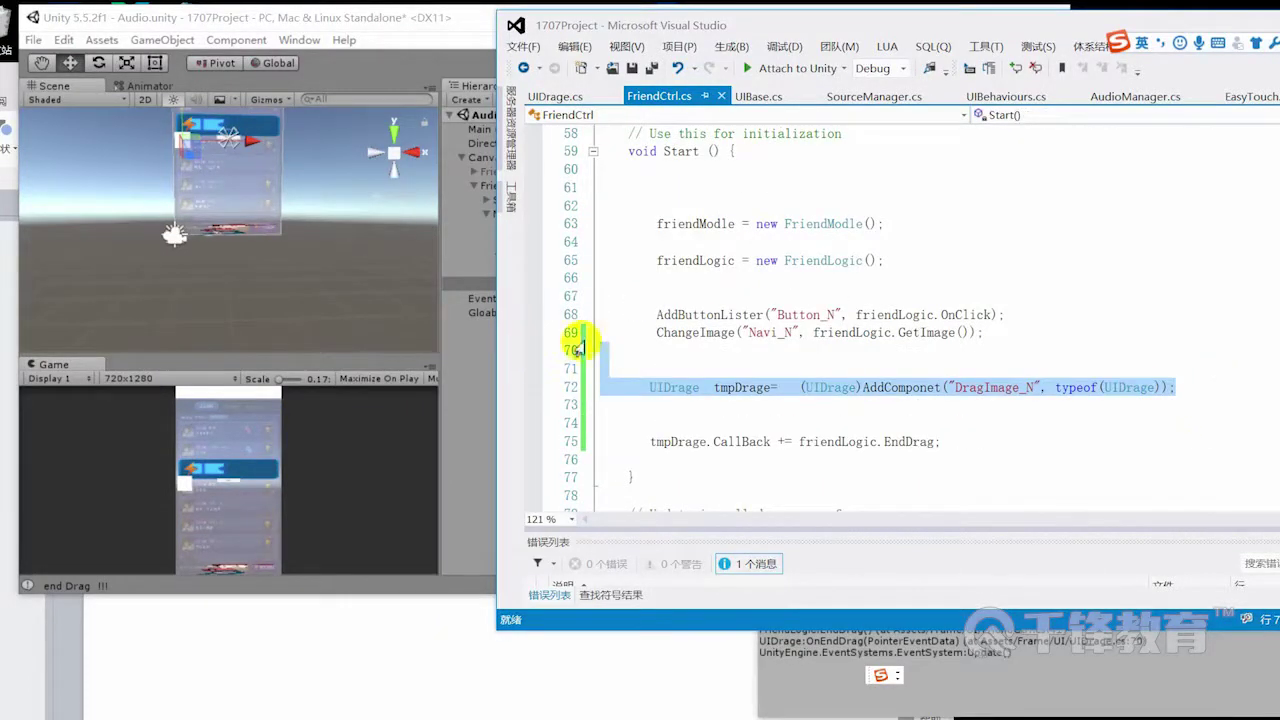
scroll(740, 242, up, 2)
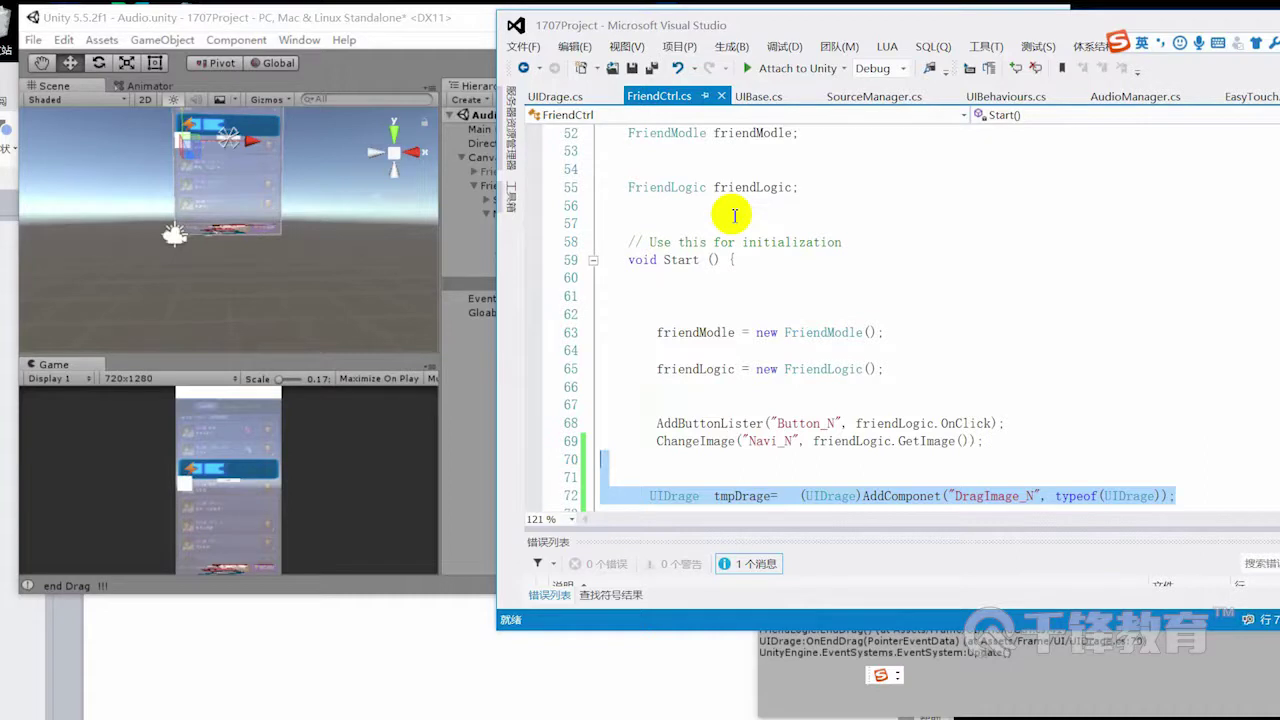
mouse_move(661, 387)
mouse_down()
mouse_move(890, 519)
mouse_move(1003, 468)
mouse_up()
scroll(1010, 468, down, 2)
scroll(985, 440, down, 2)
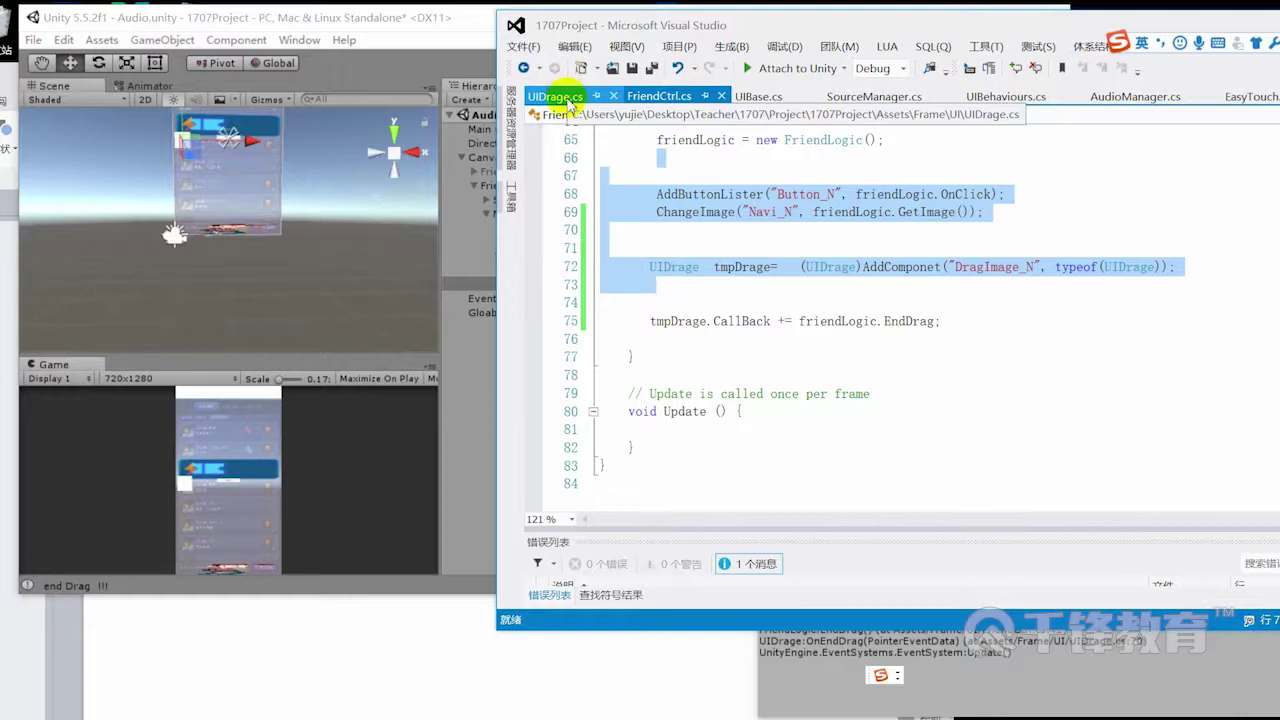
click(908, 354)
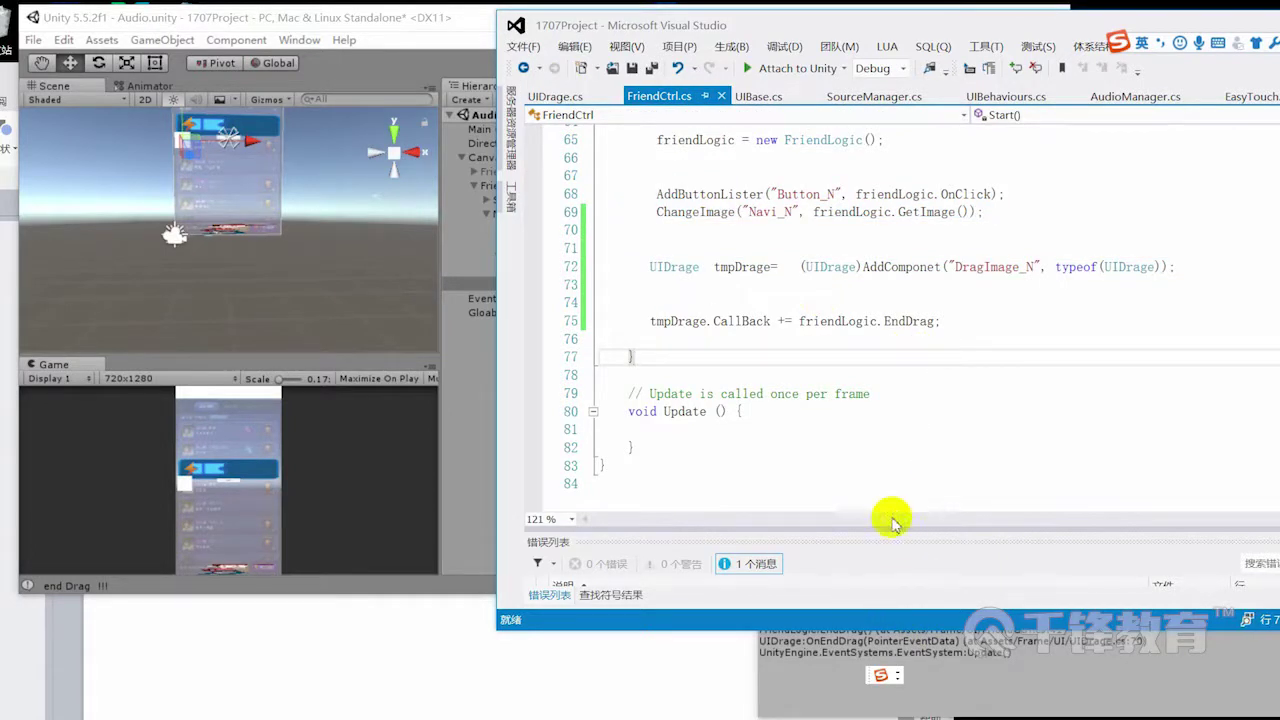